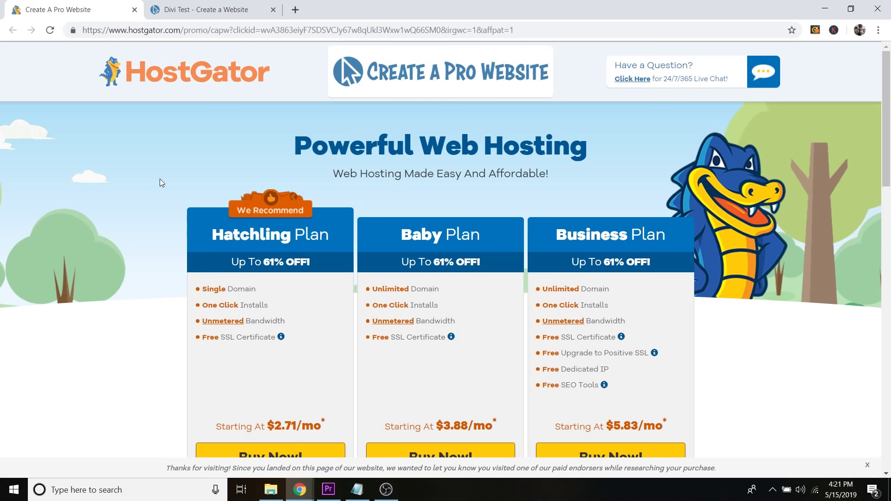
- Compare the hosting plans and buy the Hatchling Plan to reach checkout
scroll(165, 190, "down", 1)
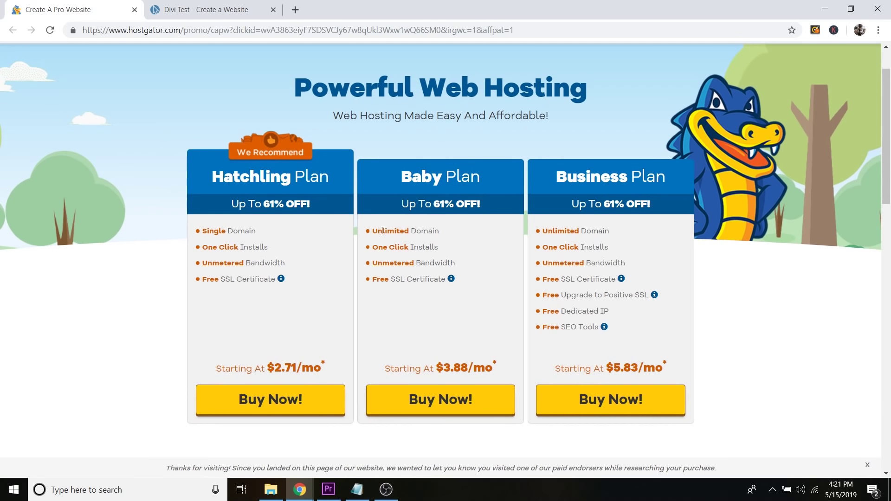
left_click_drag(378, 229, 439, 230)
left_click(442, 229)
left_click_drag(215, 181, 230, 180)
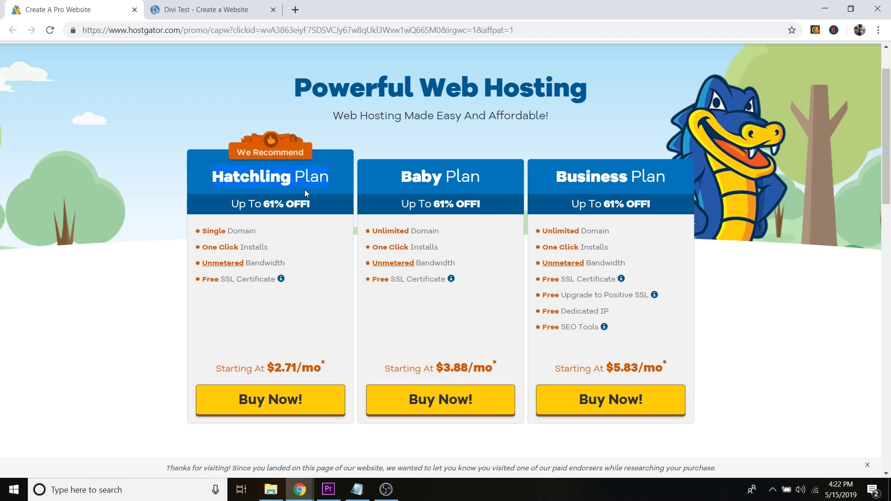
left_click(276, 407)
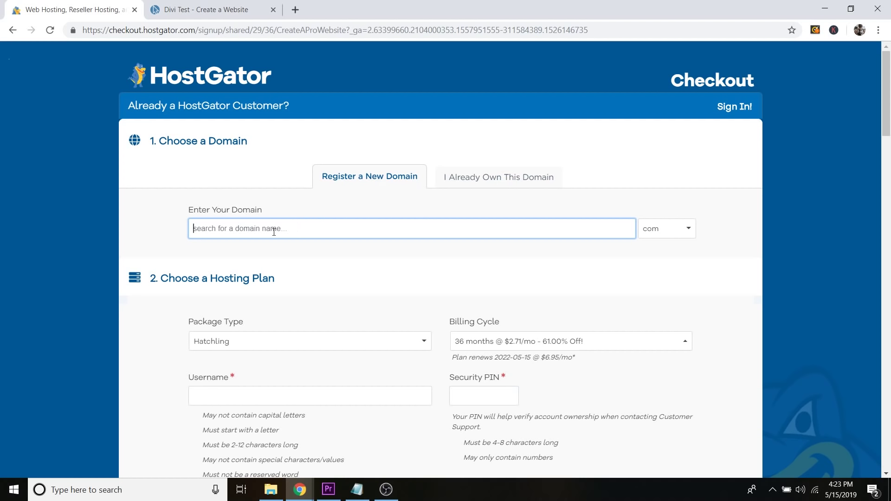
- Enter createadiviwebsite with .com as the new domain, keeping Domain Privacy Protection
type("createadiviwebsite")
key("Tab")
key("Return")
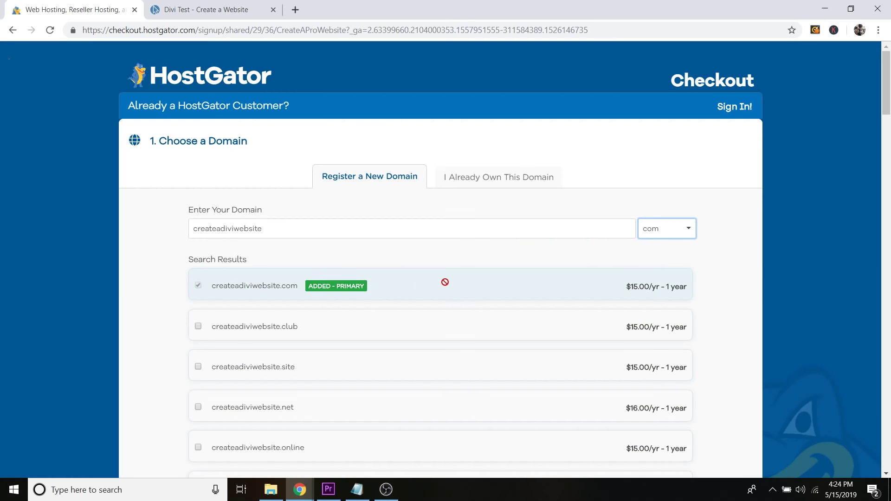
scroll(374, 272, "down", 2)
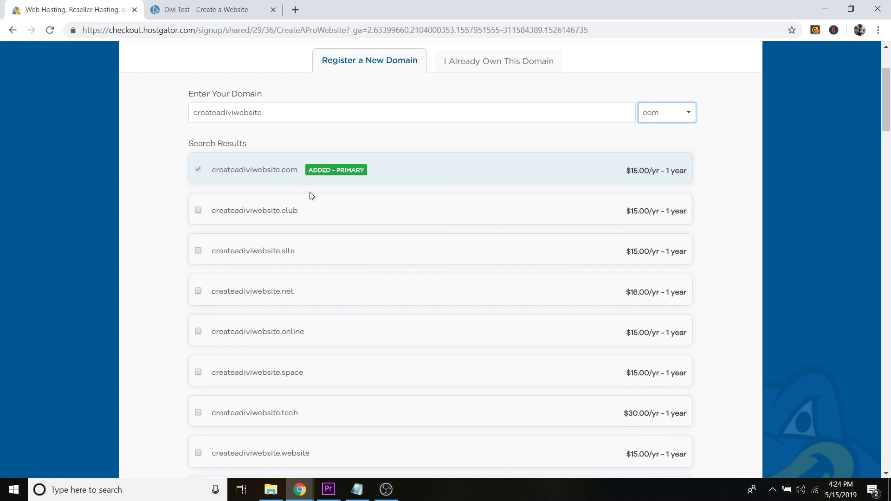
scroll(383, 255, "down", 10)
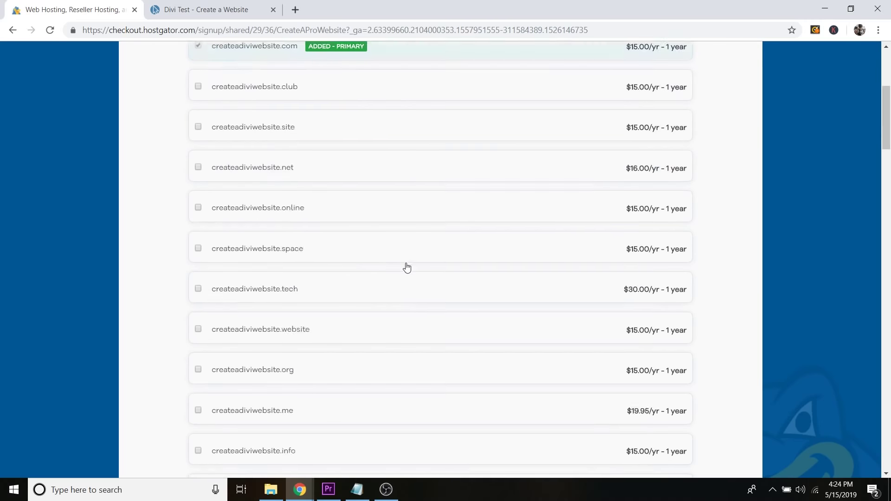
scroll(407, 266, "down", 1)
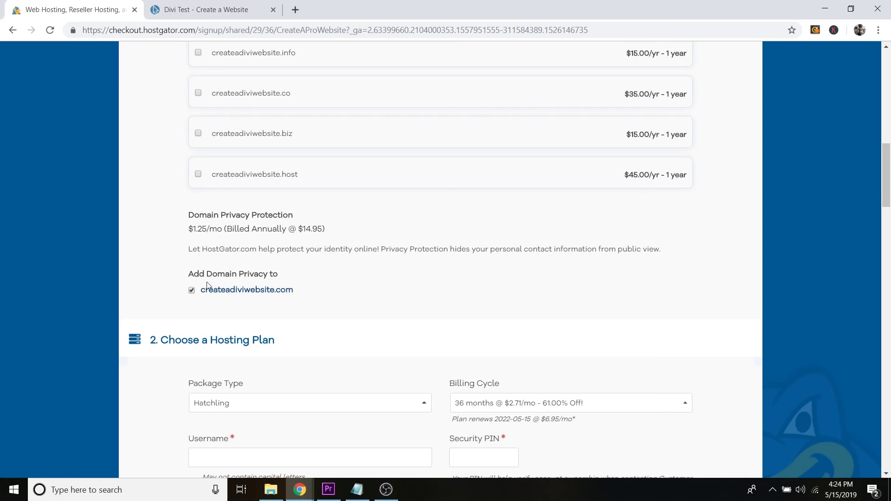
- Change the Hatchling plan's billing cycle from 36 months to 1 month
scroll(402, 259, "down", 5)
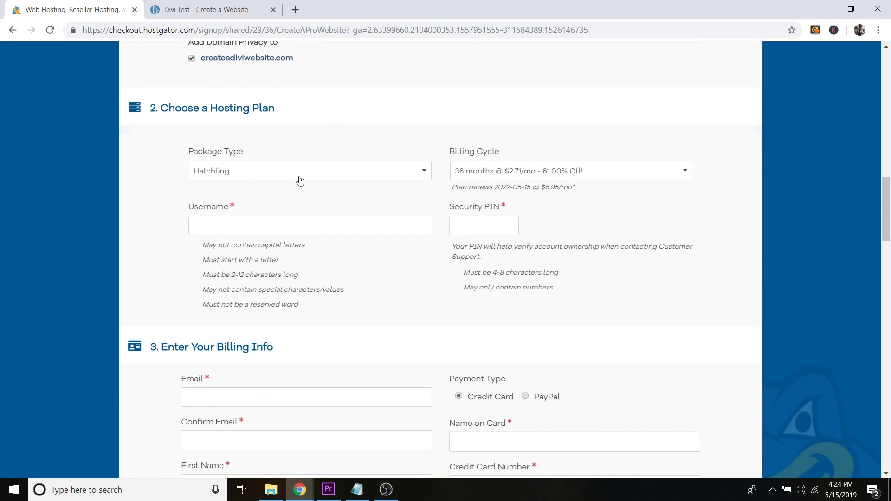
left_click(504, 174)
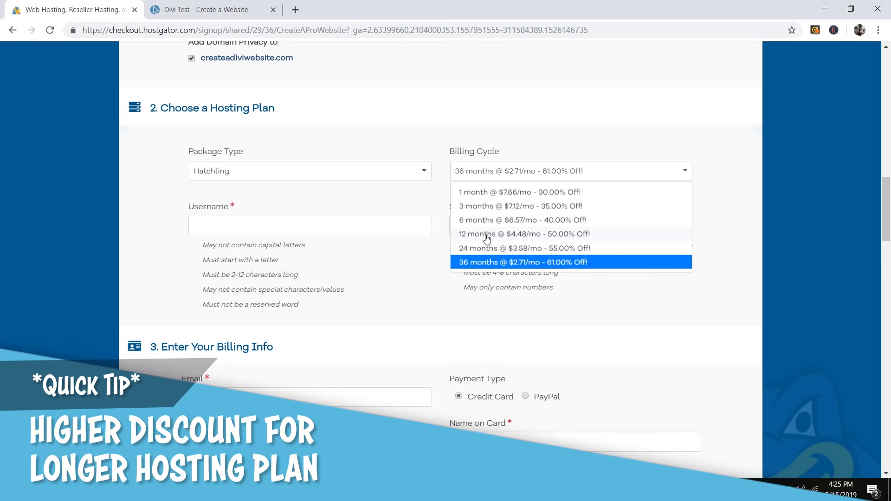
left_click(486, 236)
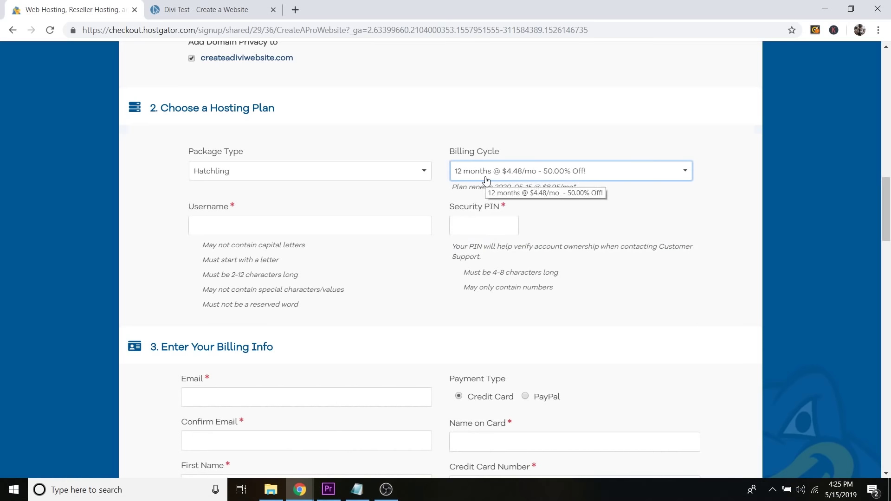
left_click(486, 177)
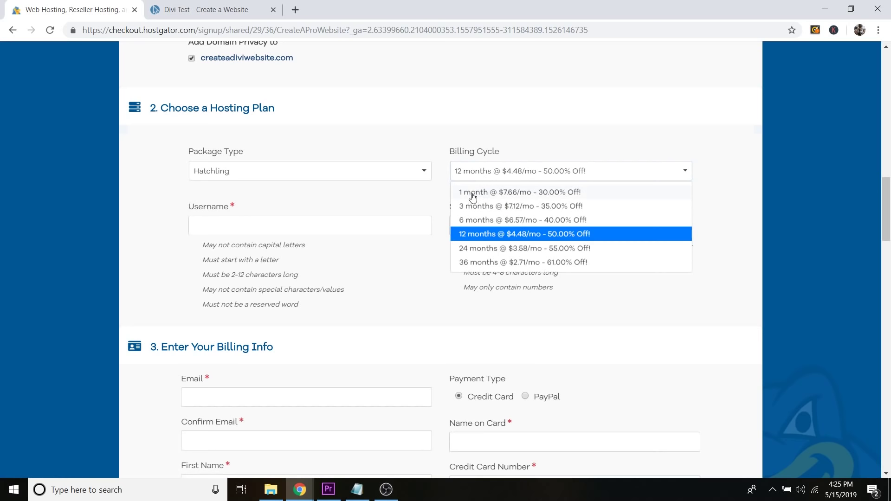
left_click(473, 195)
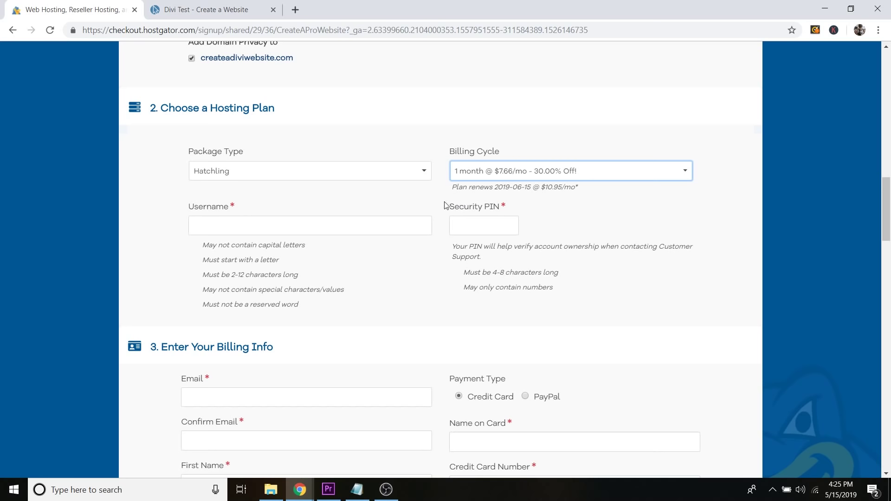
- Enter the account username and a 4-digit security PIN
left_click(238, 228)
type("dalemcmanus")
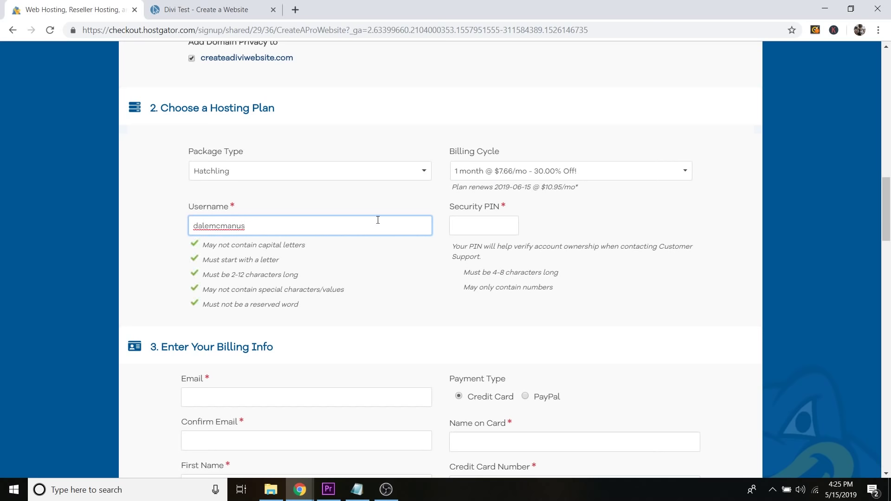
left_click(471, 225)
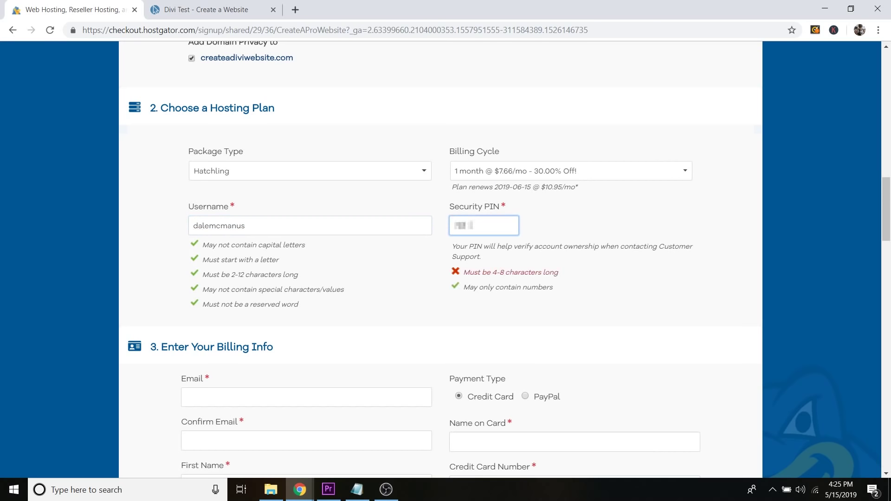
scroll(665, 244, "down", 4)
scroll(667, 245, "down", 3)
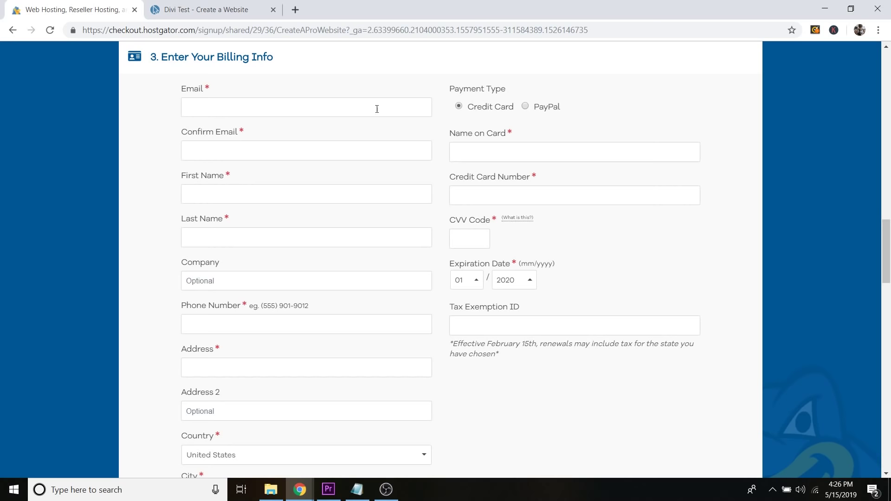
- Enter the contact e-mail address and confirm it in the billing info
left_click(306, 110)
type("...")
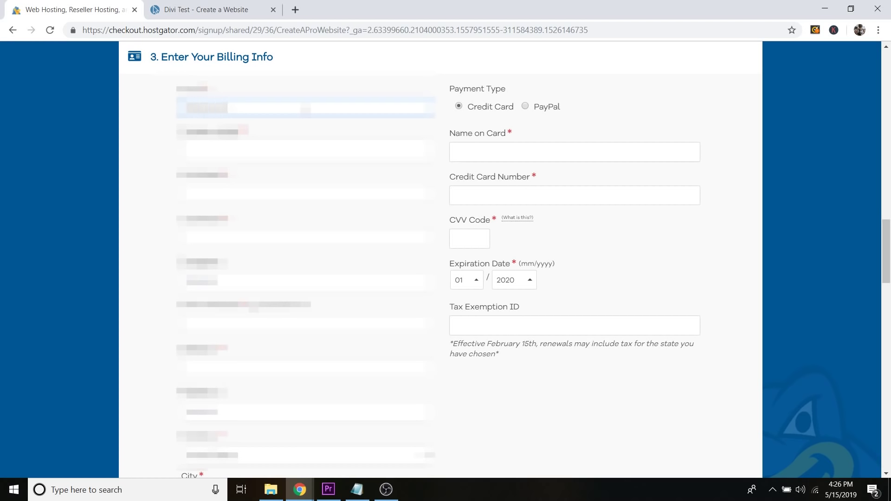
left_click(274, 148)
type("...")
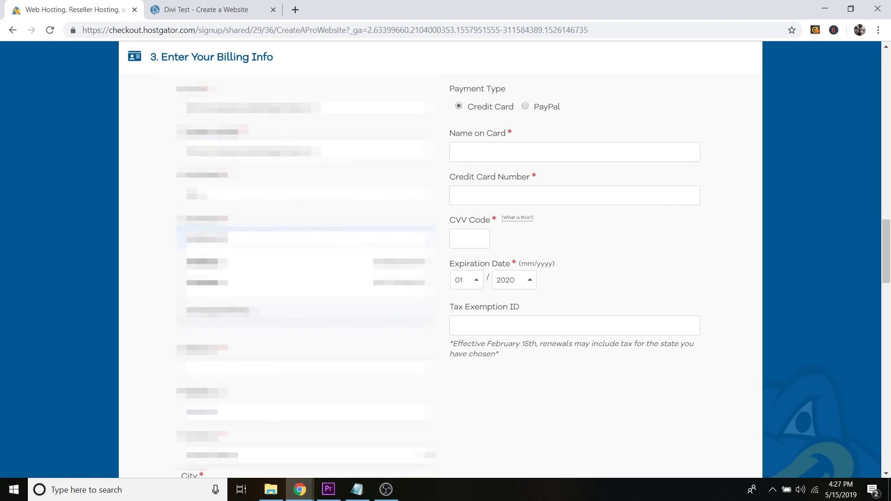
scroll(445, 260, "down", 3)
scroll(307, 408, "up", 3)
- Fill in the name on card, credit card number and CVV
left_click(492, 152)
type("...")
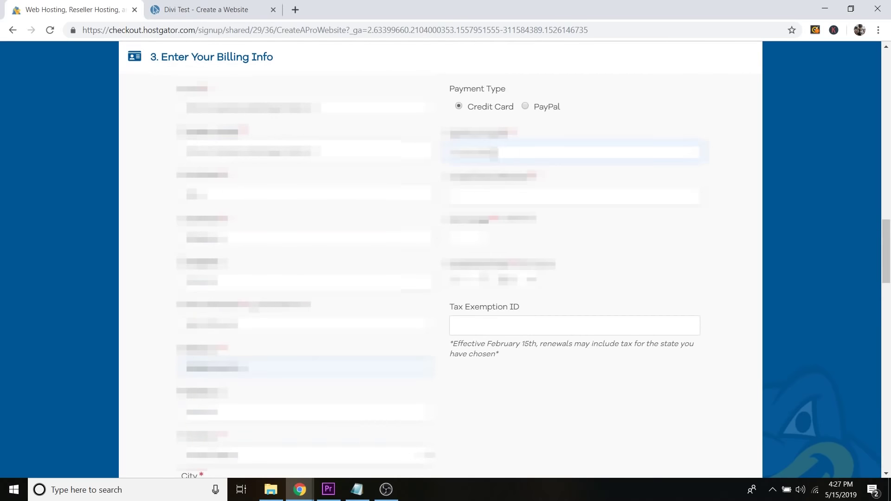
left_click(483, 196)
type("...")
left_click(469, 238)
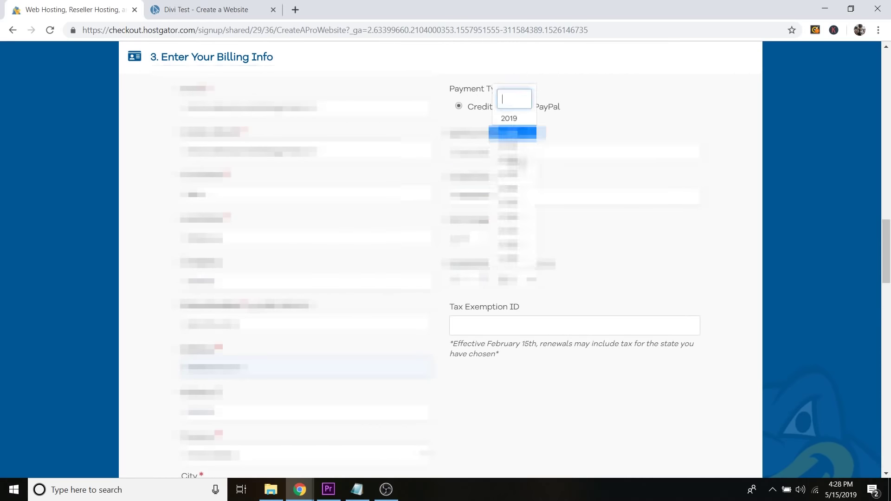
scroll(555, 300, "down", 8)
scroll(553, 299, "down", 3)
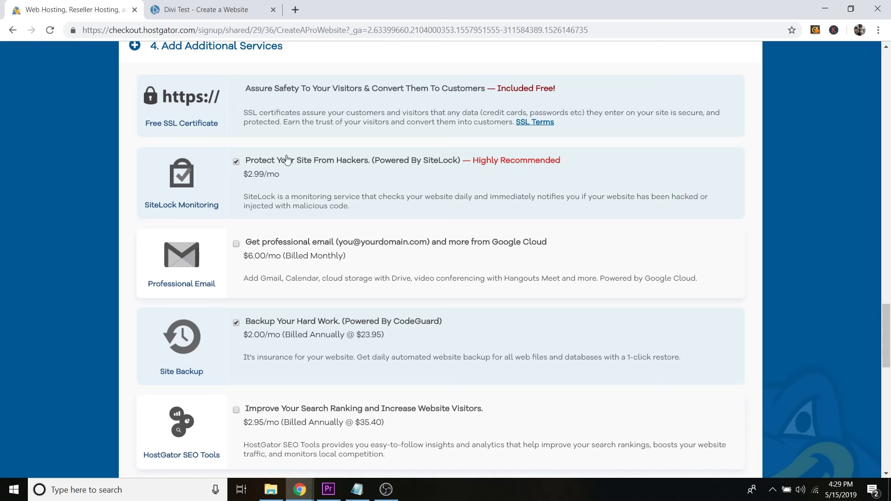
- Untick the SiteLock Monitoring and CodeGuard Site Backup add-ons
left_click(236, 163)
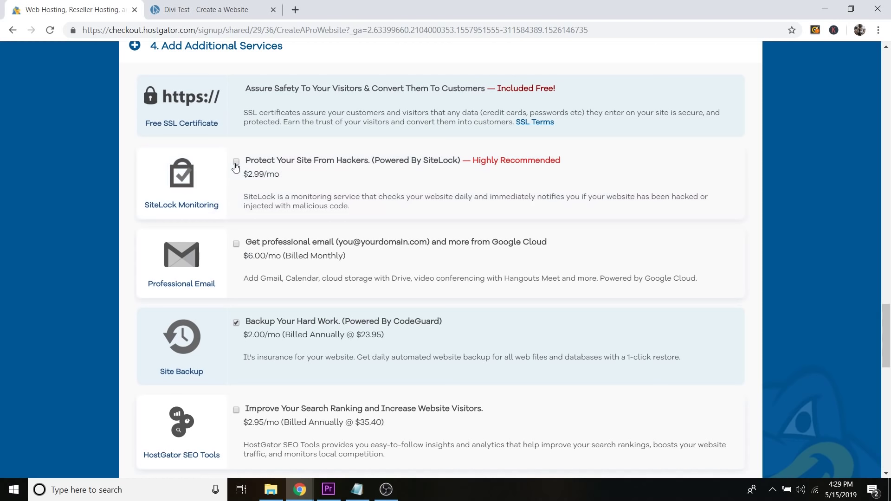
left_click(235, 324)
scroll(282, 299, "down", 2)
scroll(282, 298, "up", 2)
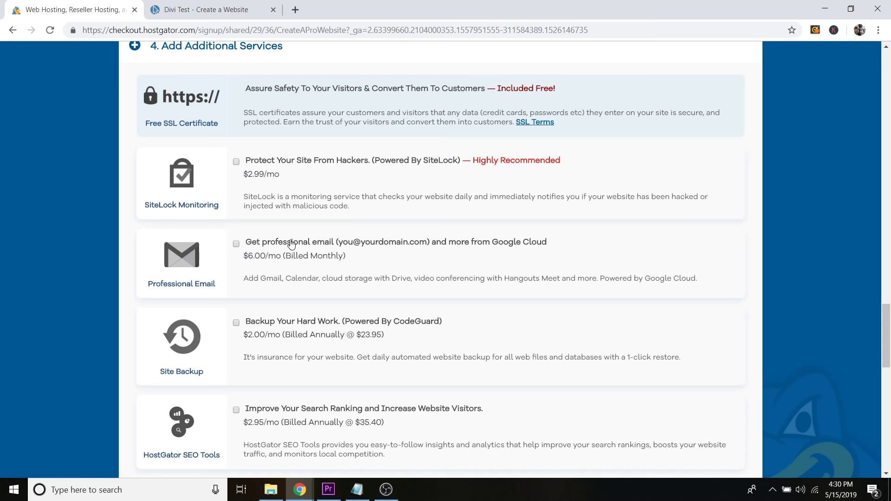
scroll(312, 244, "down", 8)
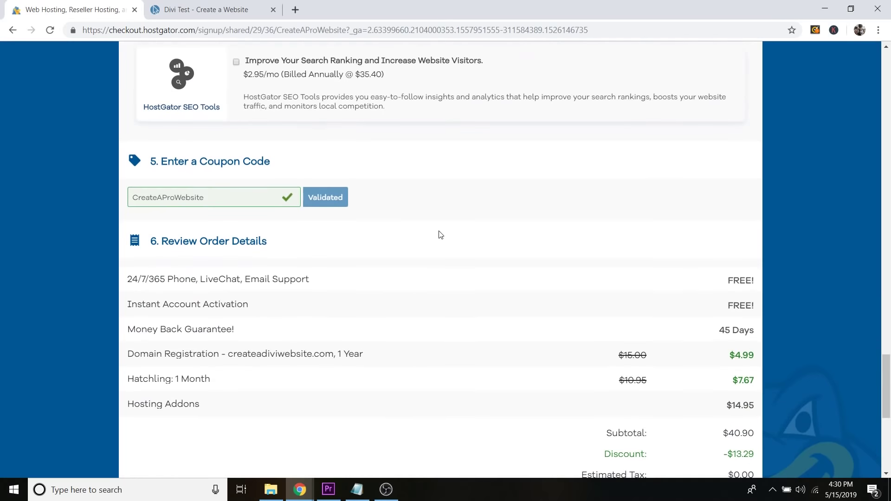
- Review the $27.61 total, including the $14.95 Hosting Addons charge, and accept the Terms of Service
scroll(440, 235, "down", 1)
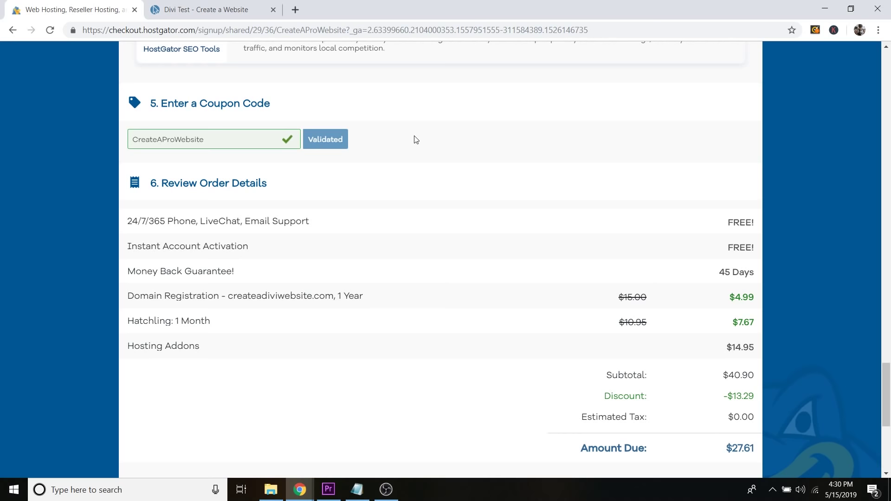
scroll(459, 164, "down", 3)
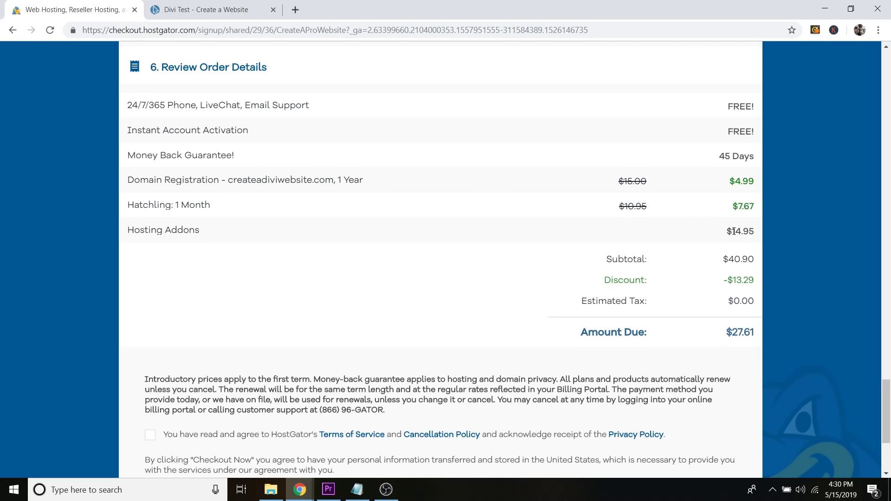
left_click_drag(731, 231, 752, 231)
left_click(750, 231)
scroll(441, 272, "down", 3)
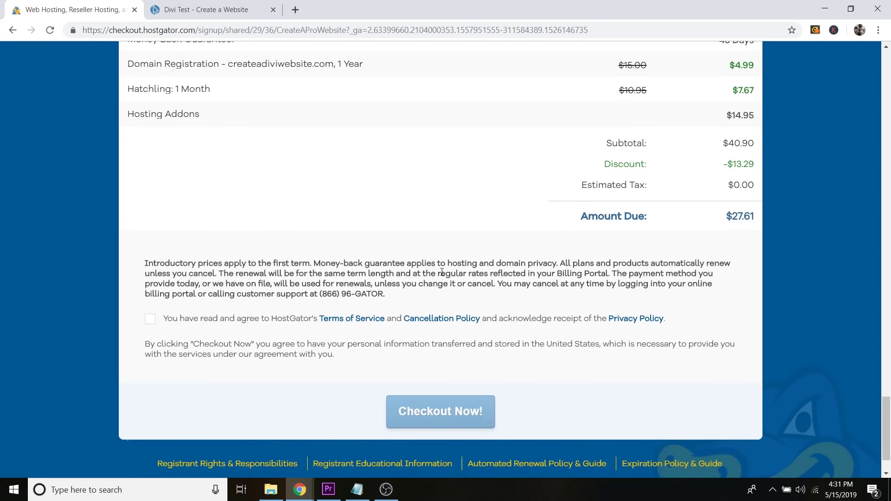
left_click(150, 320)
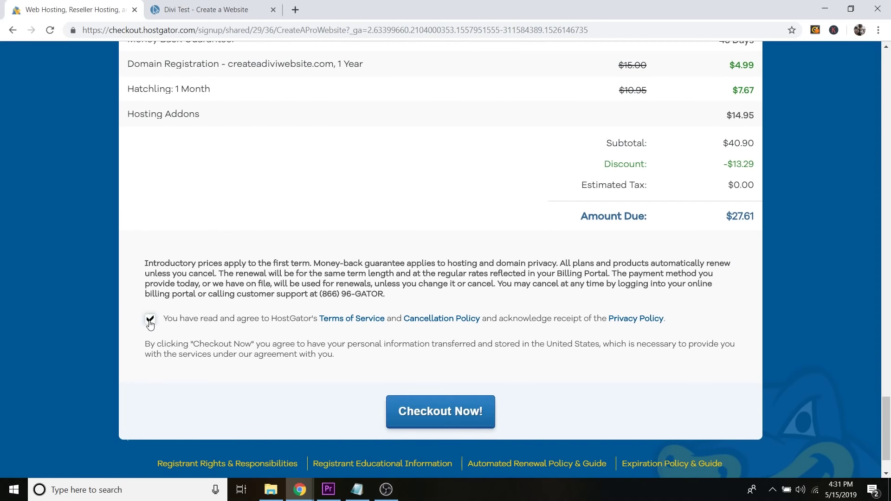
scroll(318, 266, "up", 4)
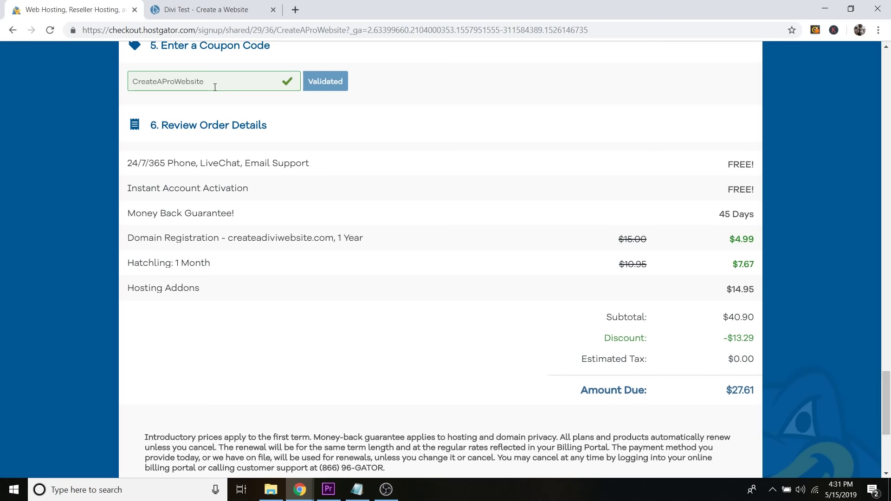
scroll(215, 87, "down", 5)
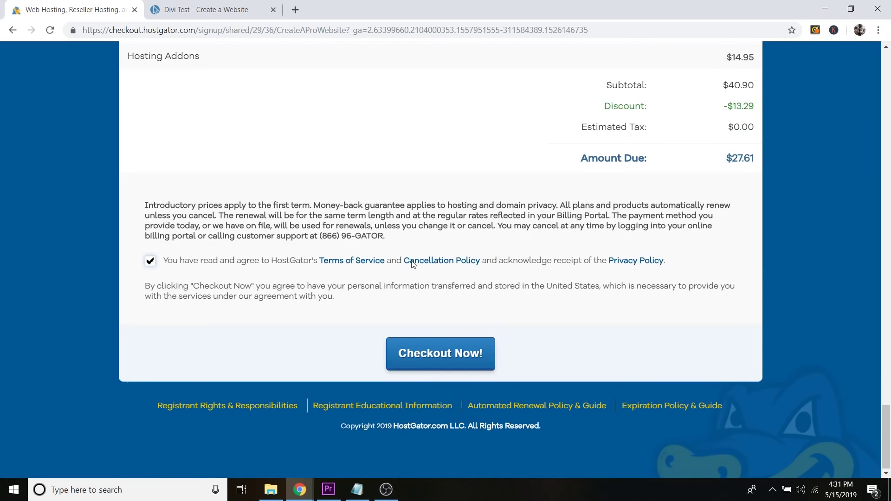
- Submit the order with Checkout Now!, landing on the website-builder onboarding page
left_click(449, 360)
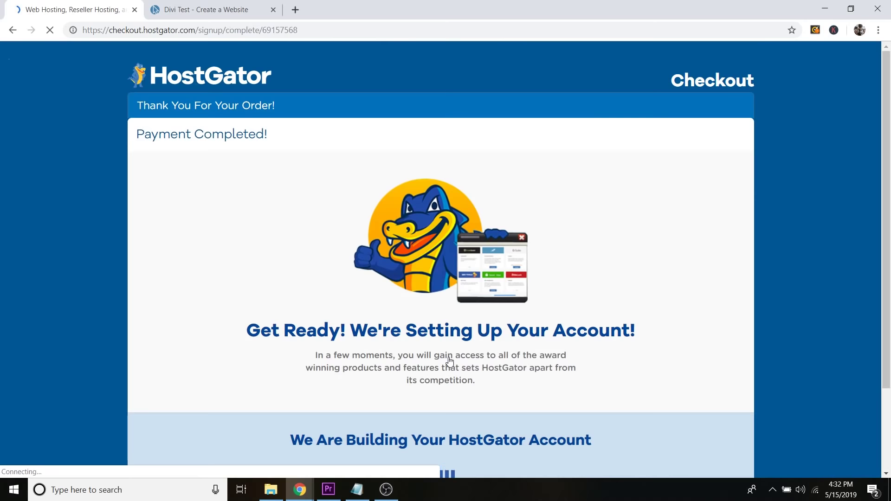
scroll(510, 311, "down", 1)
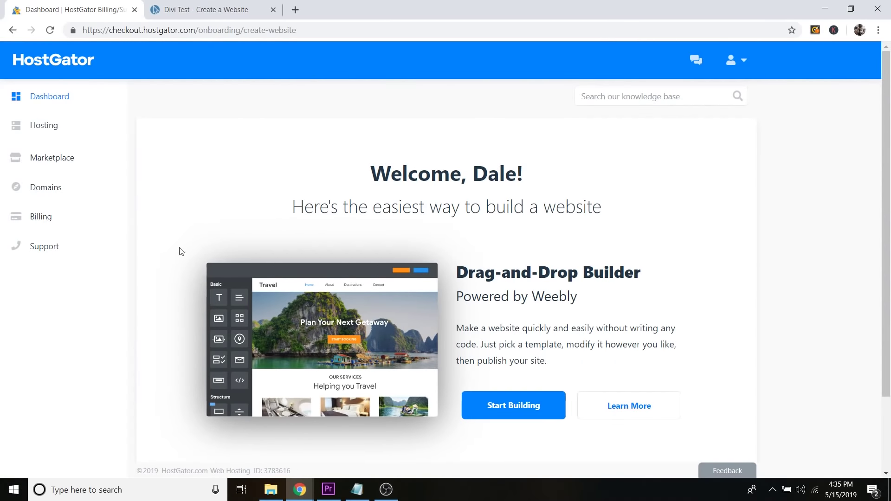
- Go from Marketplace to cPanel One-Click Installs and pick WordPress under Site Builder & CMS
left_click(70, 161)
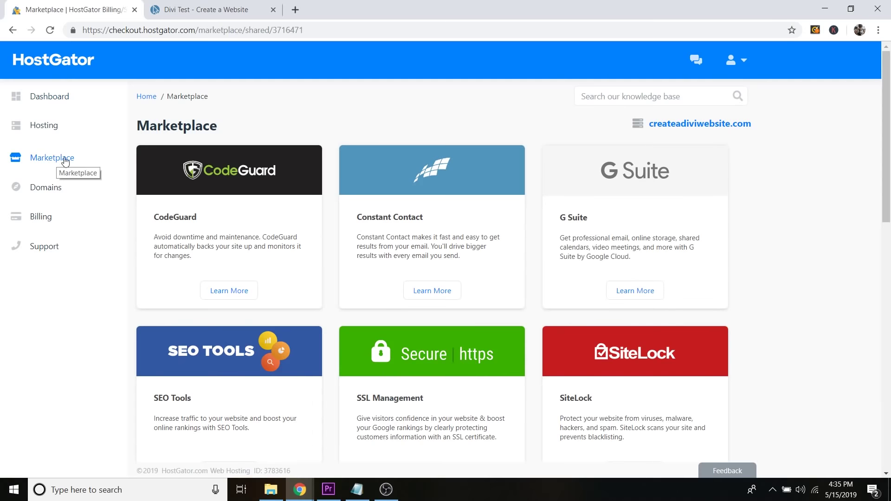
scroll(484, 283, "down", 4)
scroll(484, 283, "down", 7)
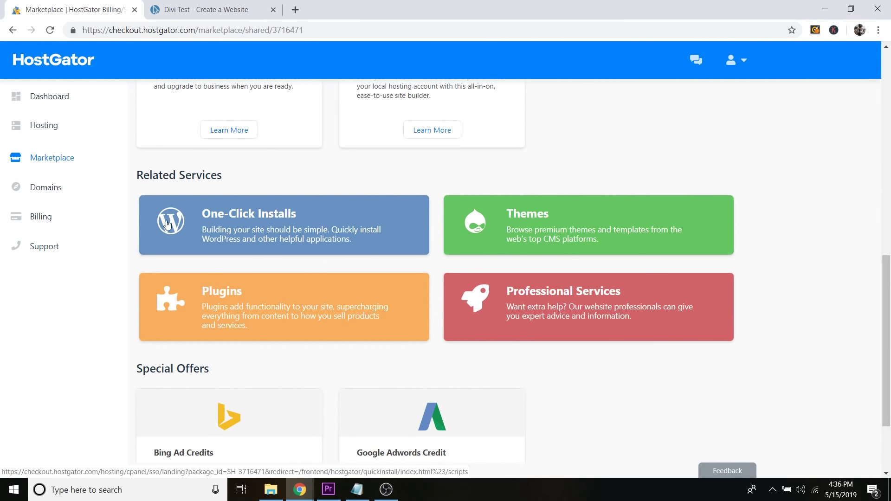
left_click(277, 230)
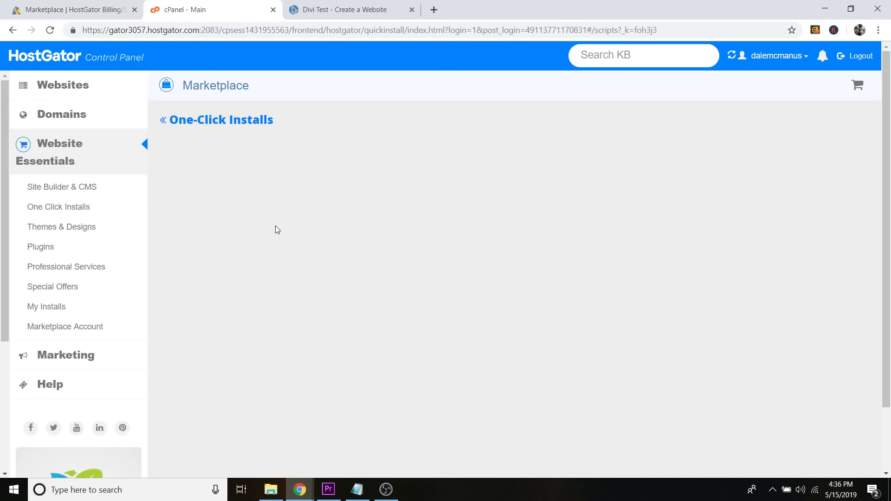
left_click(52, 190)
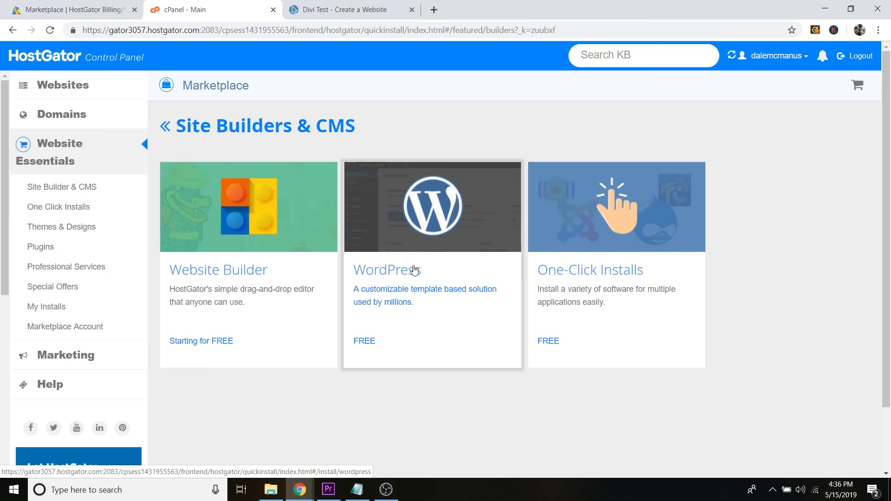
left_click(414, 270)
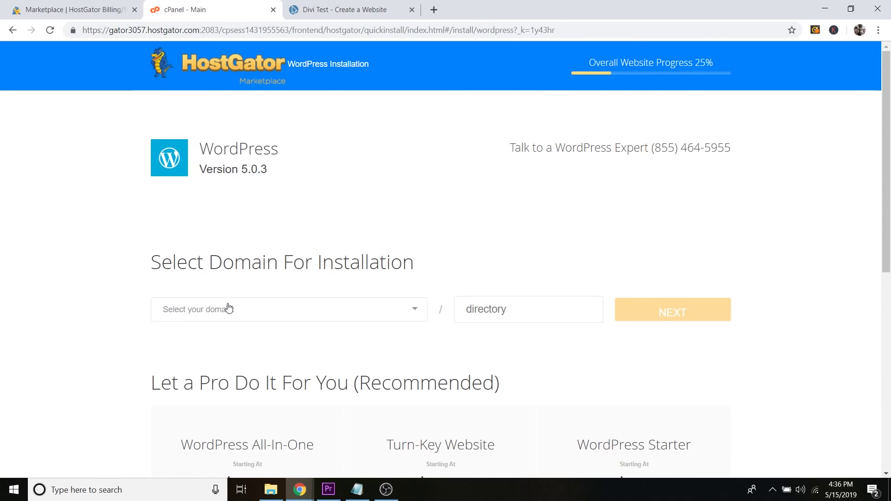
- Choose createadiviwebsite.com as the install domain and title the blog 'Create a Divi Website'
left_click(203, 319)
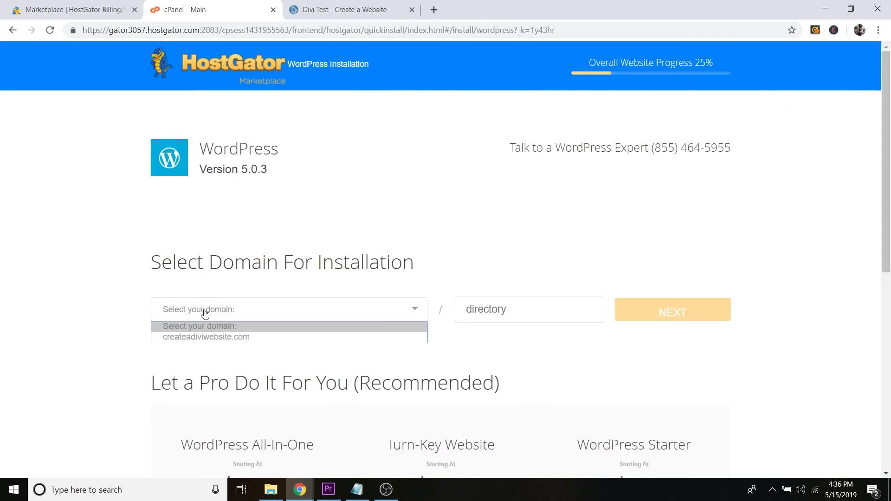
left_click(185, 338)
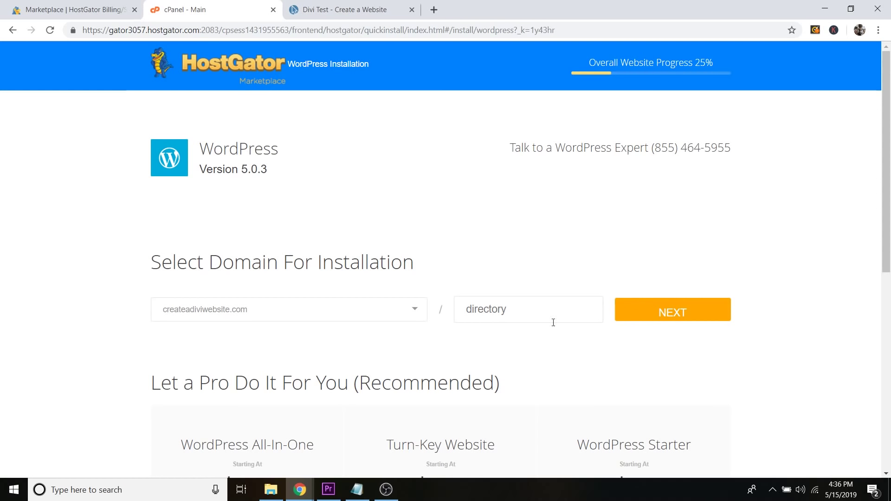
left_click(649, 316)
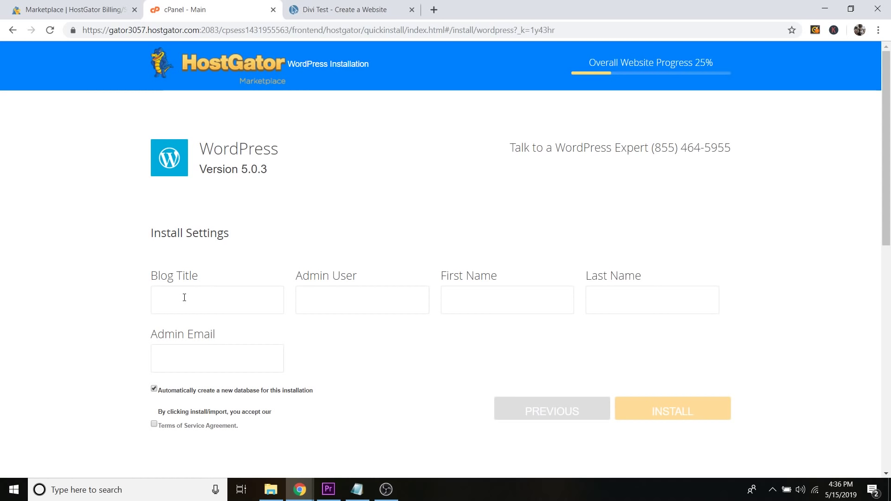
type("Create a Divi Website")
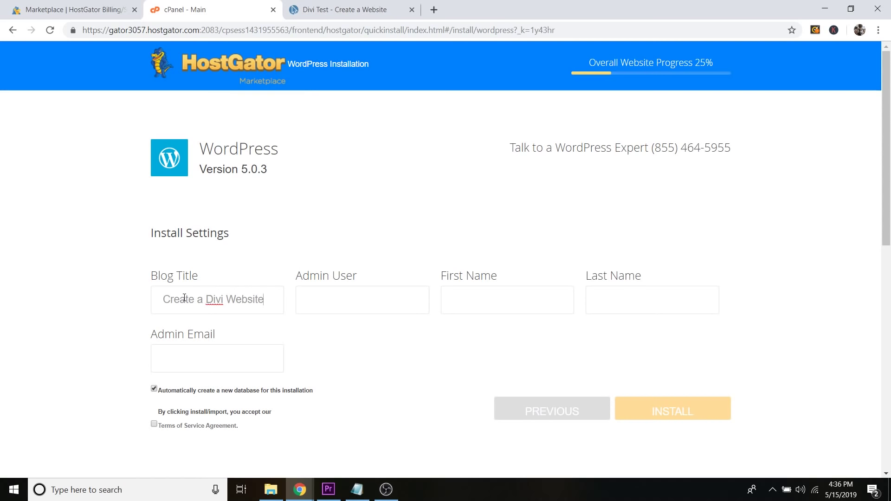
- Enter the admin username, first and last name and e-mail, accept the terms, and install
left_click(319, 292)
type("dale")
left_click(479, 306)
type("Dale")
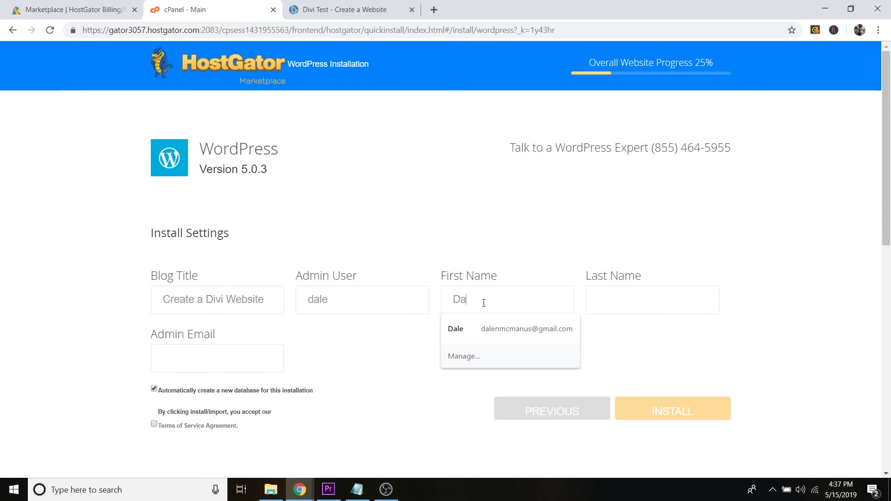
left_click(629, 302)
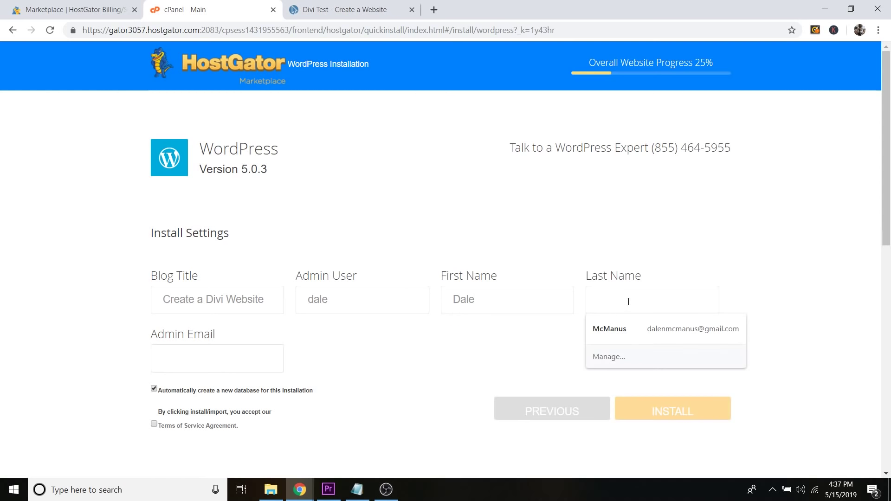
type("Mcm")
key("BackSpace")
type("Manus")
left_click(206, 357)
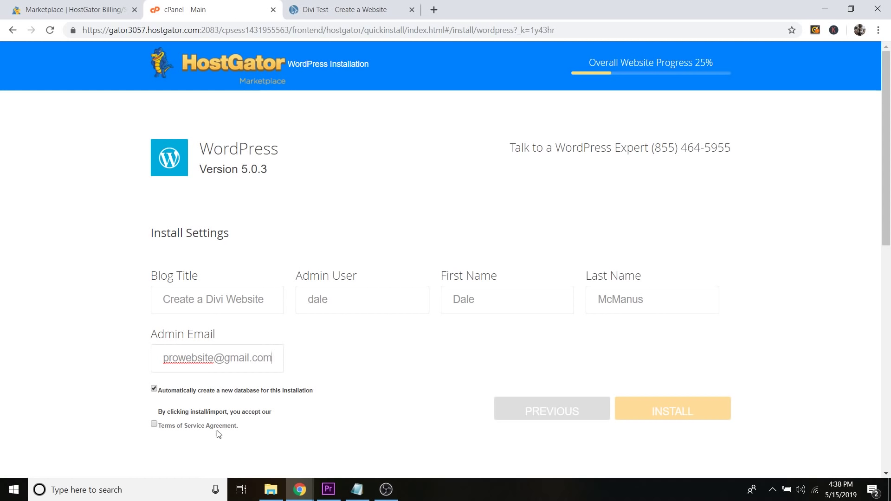
left_click(154, 424)
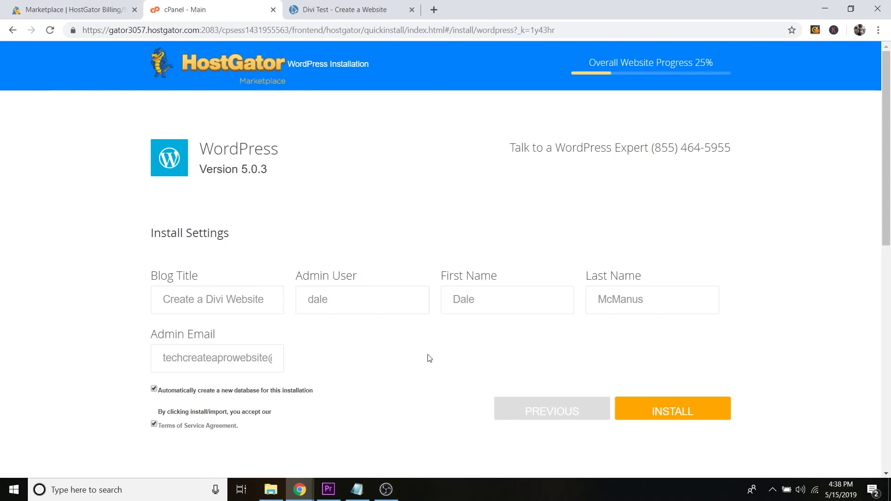
left_click(699, 414)
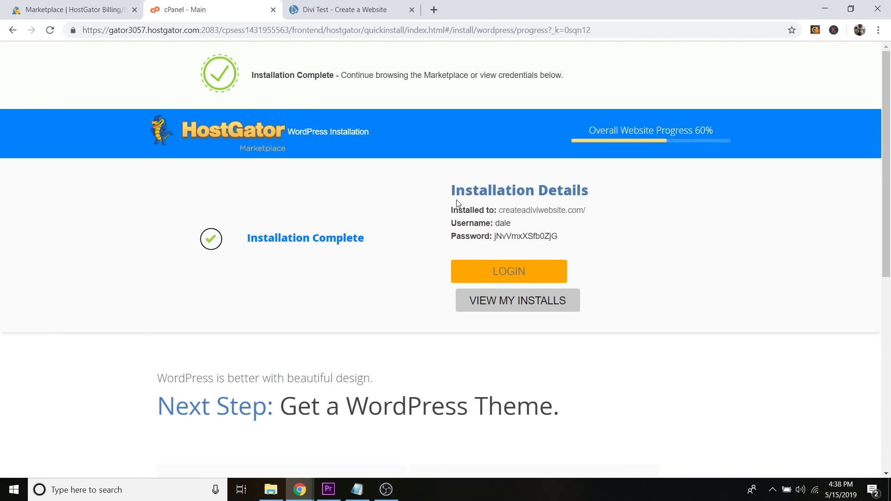
- Copy the WordPress installation login details
left_click_drag(451, 209, 562, 238)
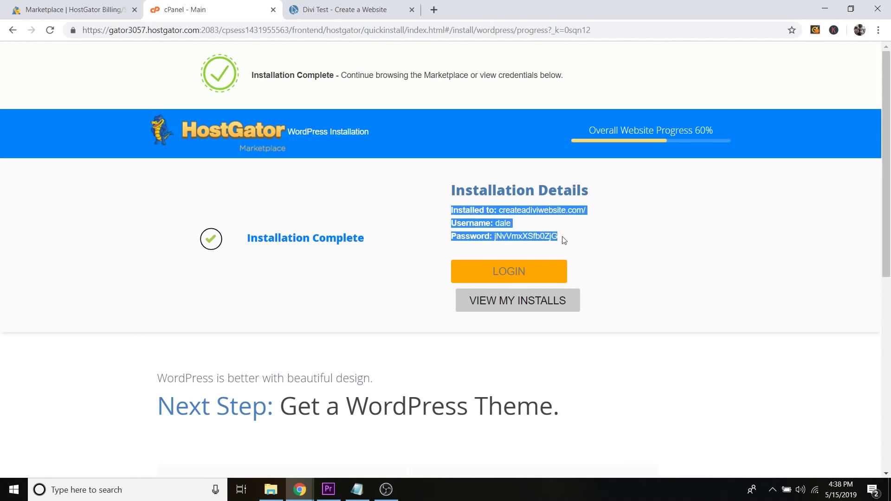
right_click(512, 211)
left_click(544, 300)
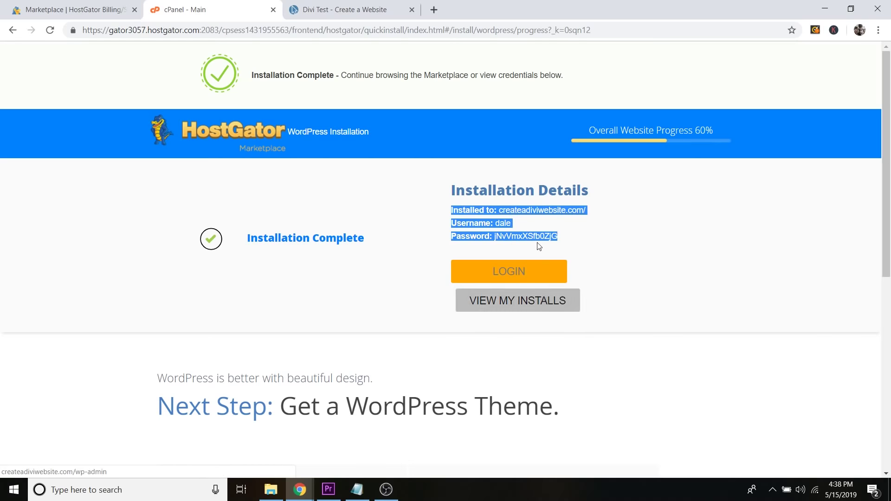
left_click(561, 240)
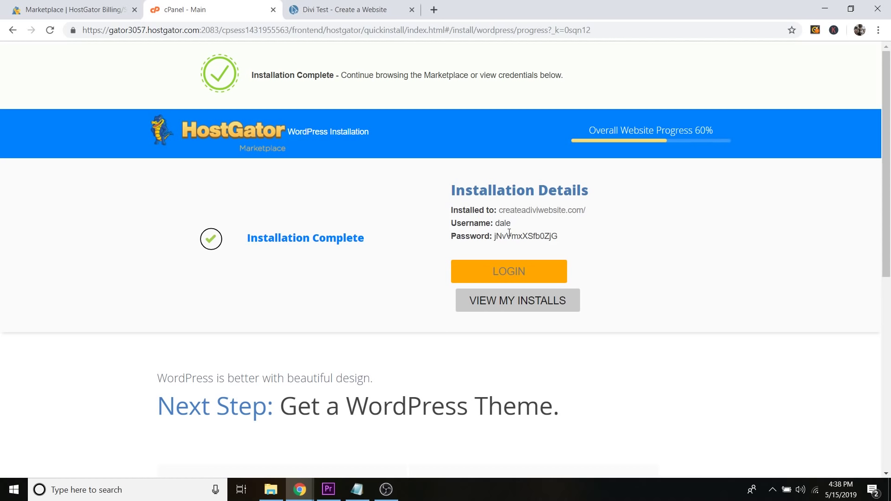
- Select the generated admin password and go to the site's WordPress admin login
left_click_drag(493, 237, 560, 236)
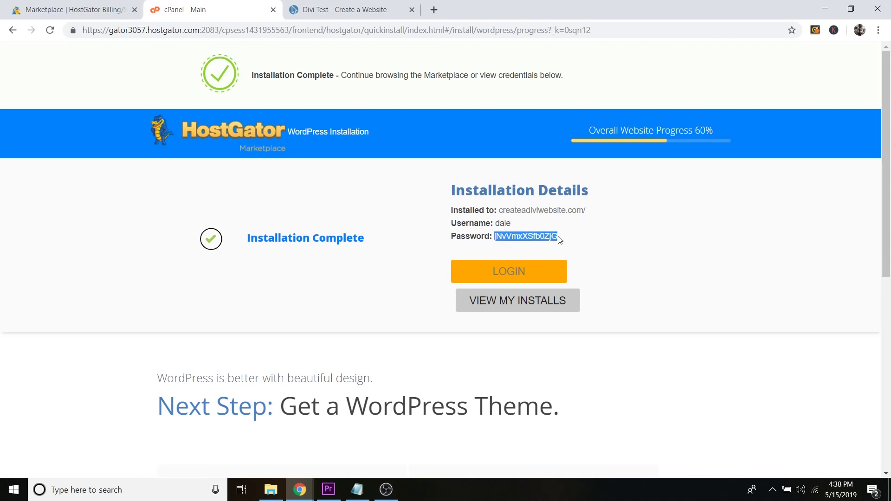
left_click(558, 237)
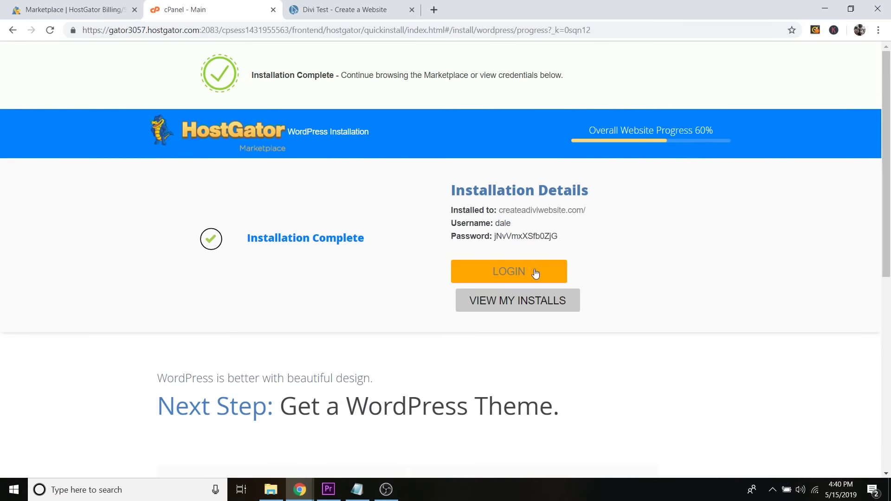
left_click(519, 273)
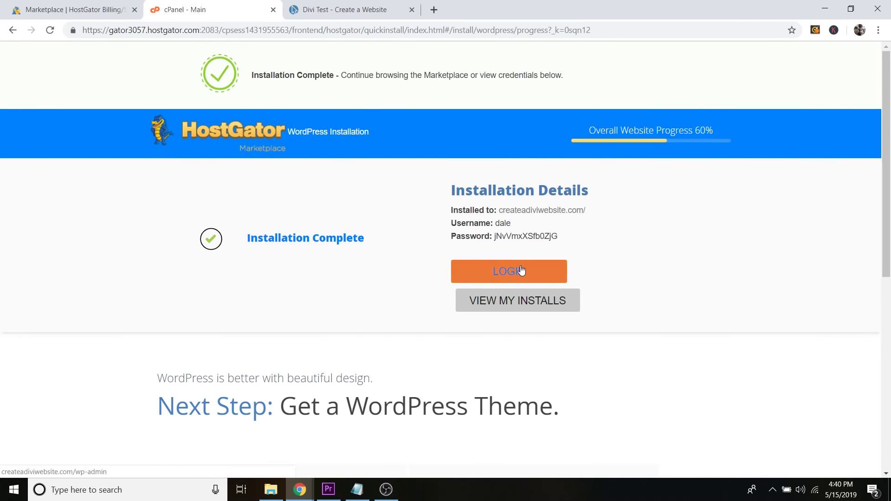
left_click(521, 271)
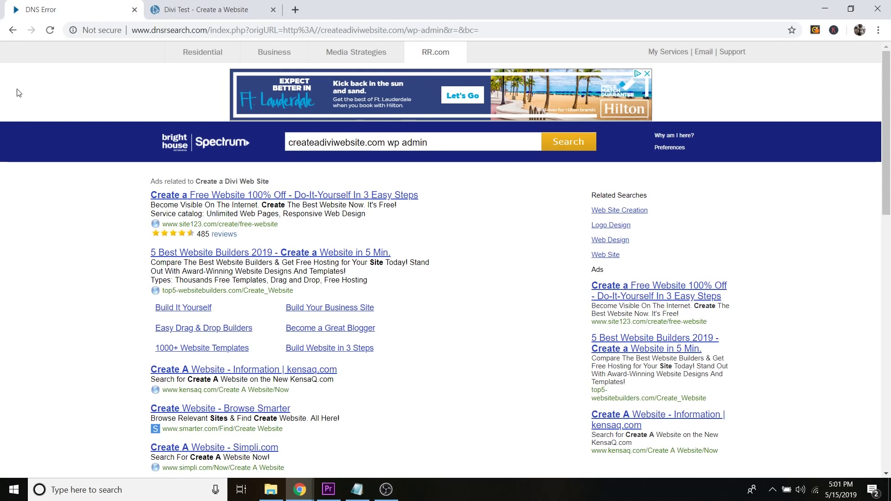
- Load createadiviwebsite.com/wp-admin in Chrome to reach the WordPress login page
left_click(233, 29)
type("cre")
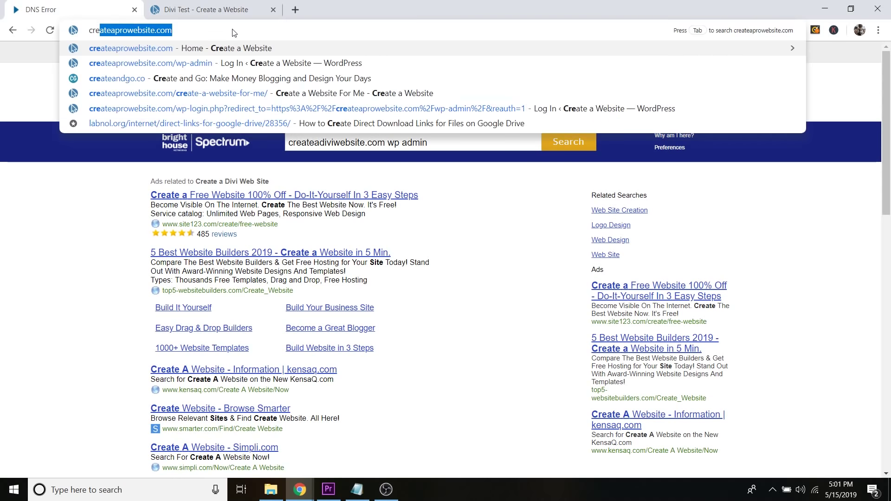
type("ateadiviwebsite.")
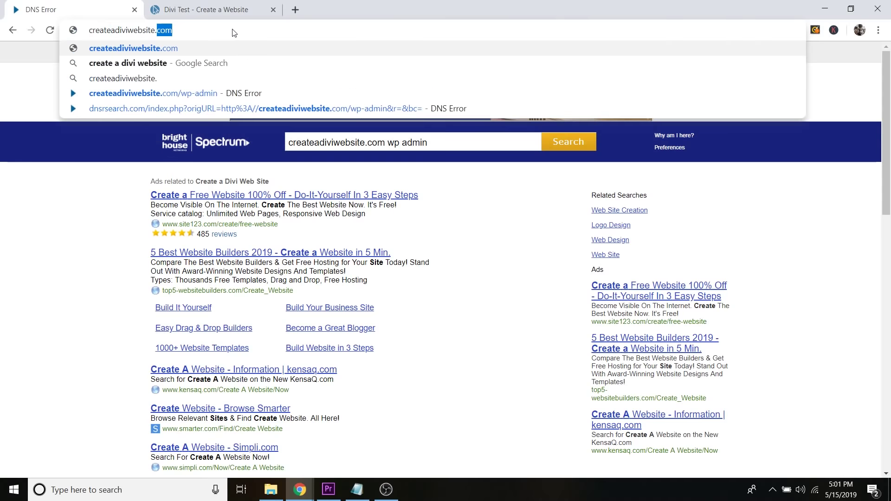
type("com/")
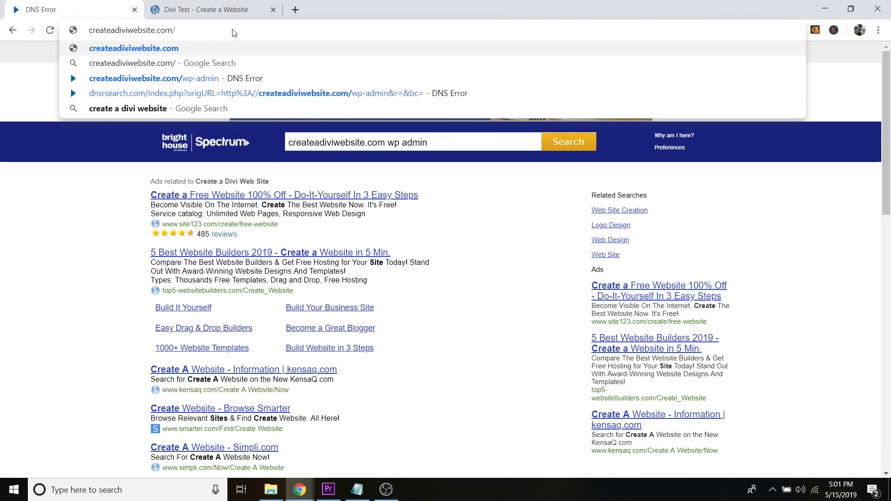
type("wp-adm")
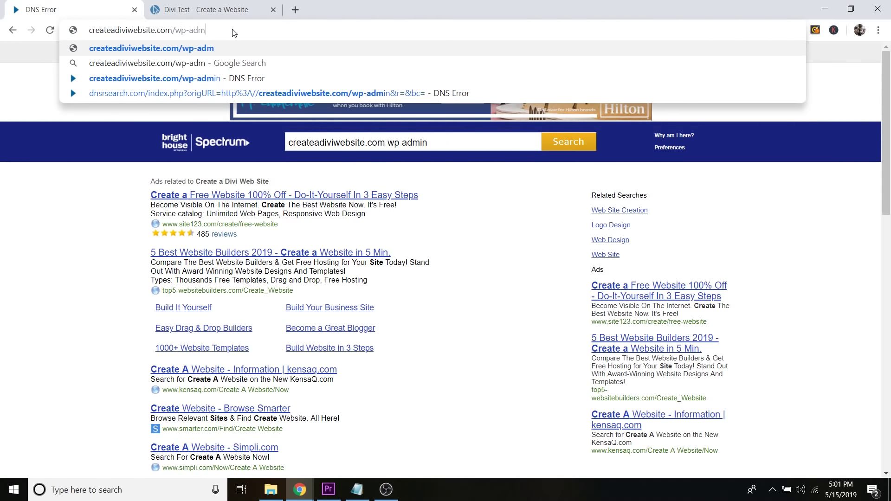
type("in")
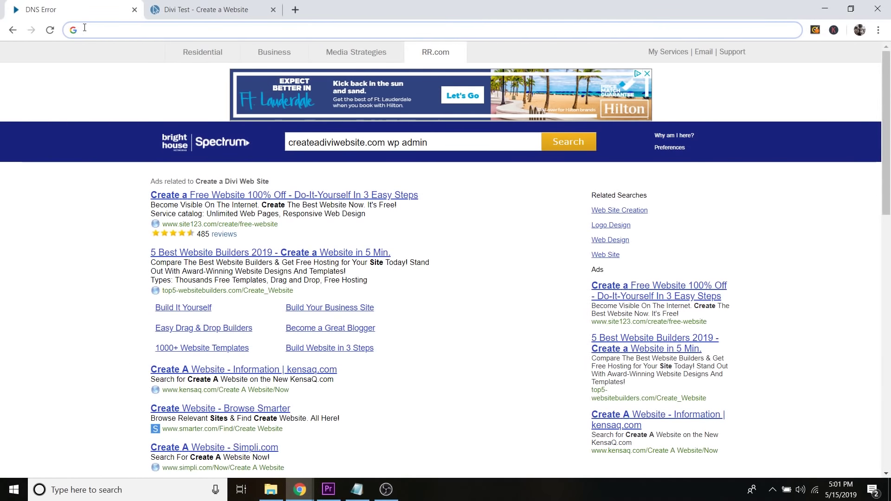
type("createa")
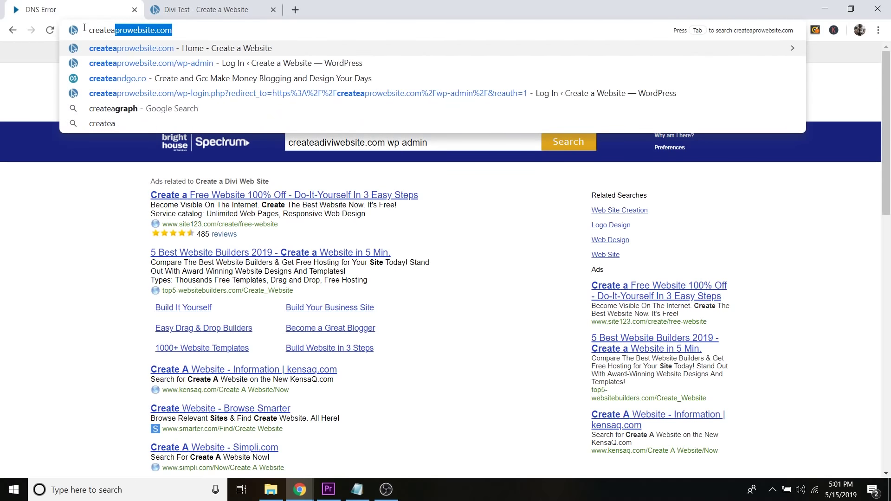
type("diviwebsite.com/")
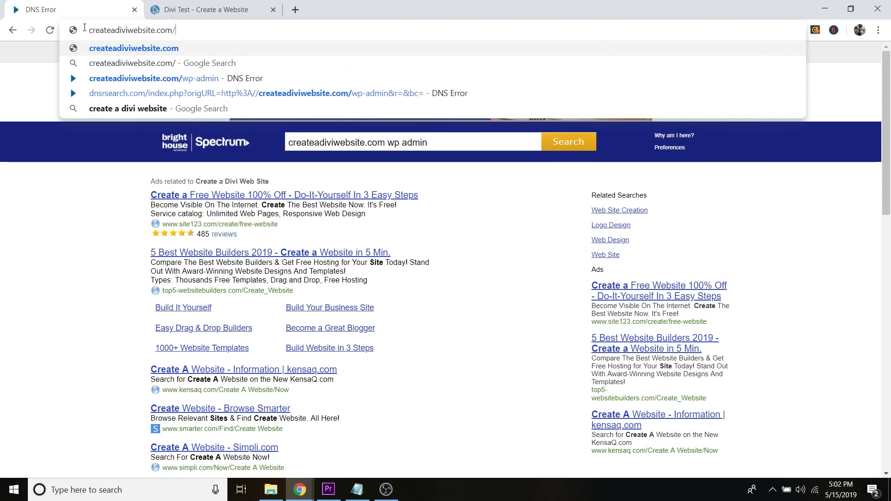
type("wp-admin")
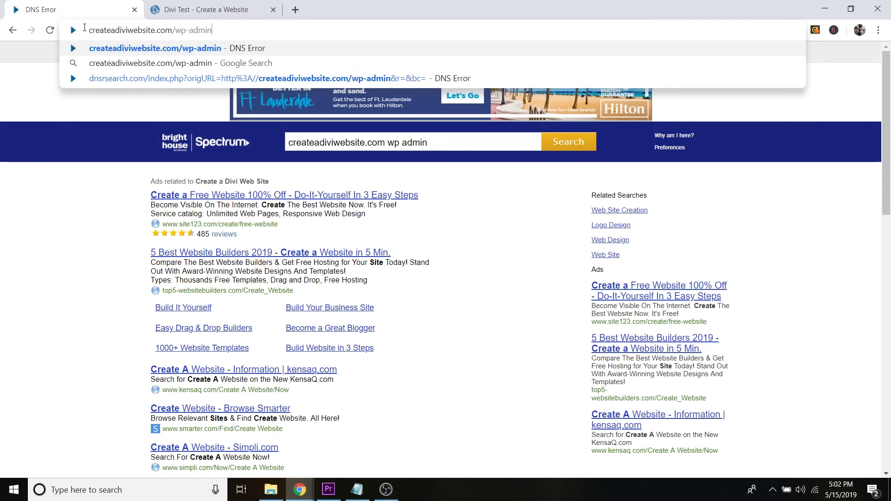
key("Return")
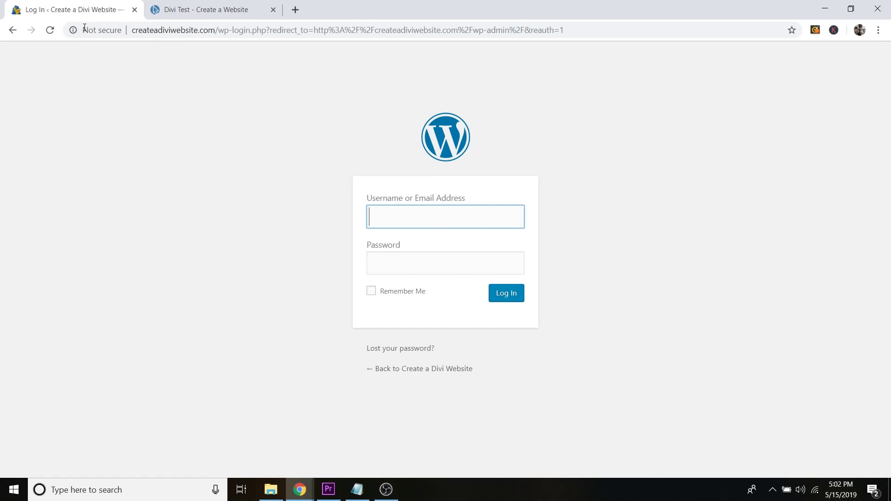
- Log in to WordPress with the admin username and the pasted password
type("dale")
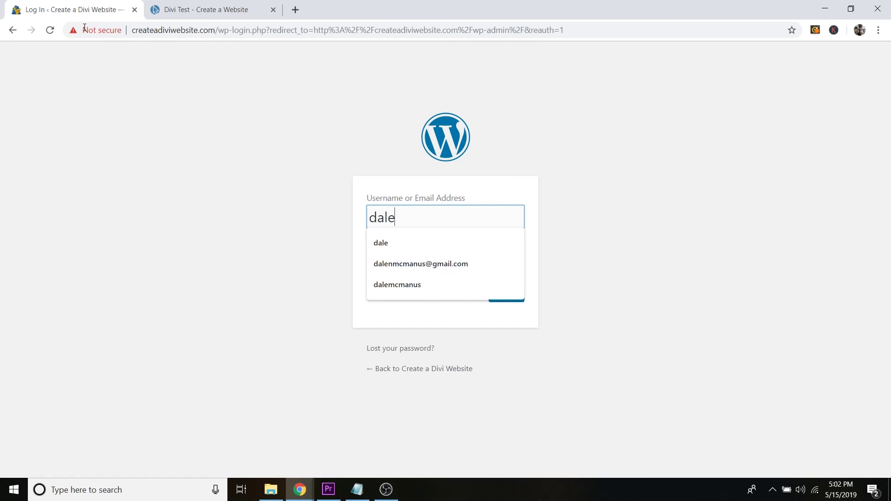
left_click(113, 44)
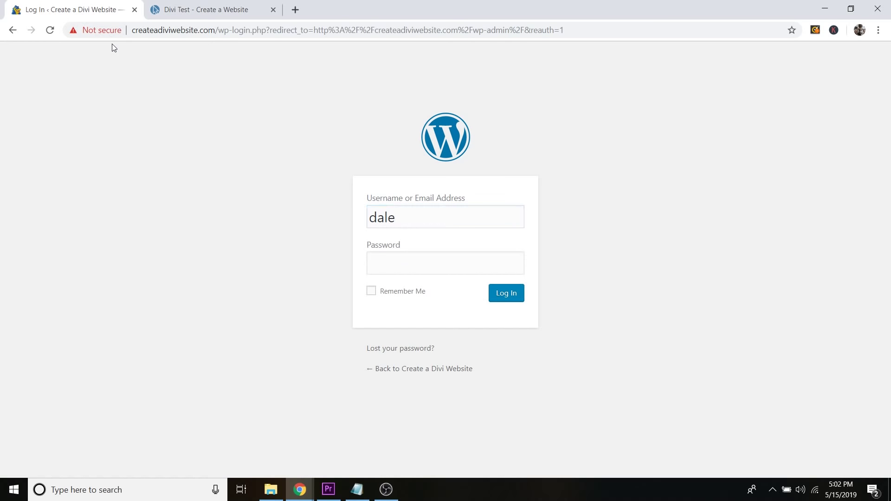
right_click(395, 266)
left_click(429, 174)
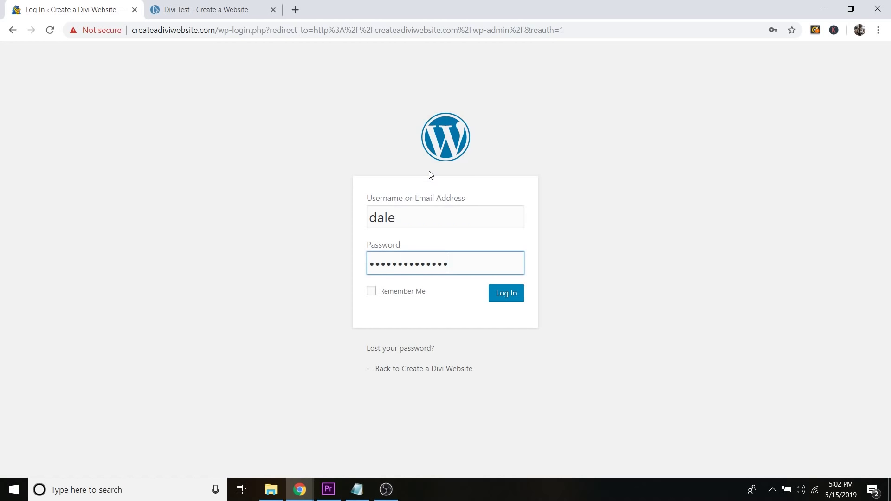
left_click(505, 296)
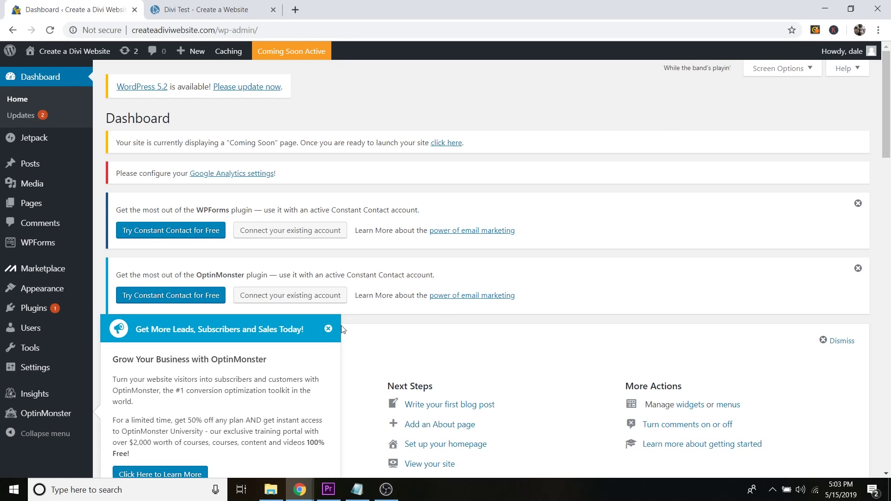
- Close the OptinMonster popup and the WPForms and OptinMonster notices, then go to Users > All Users
left_click(328, 329)
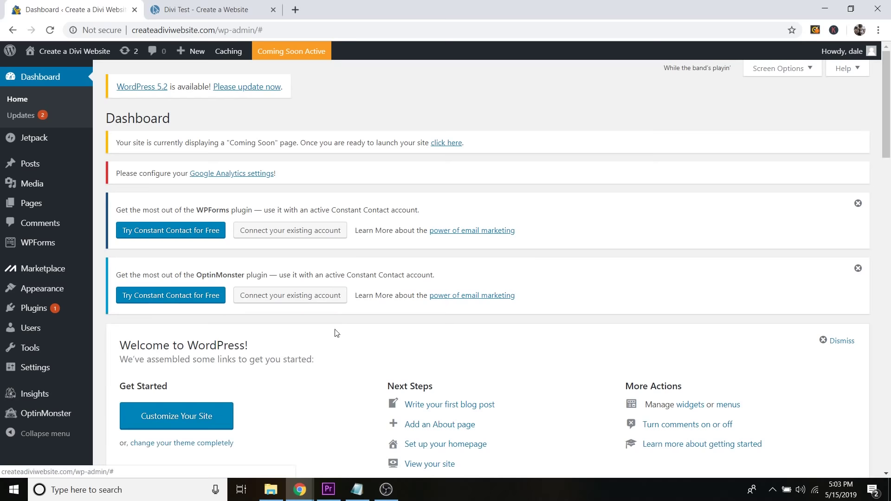
left_click(857, 204)
left_click(858, 203)
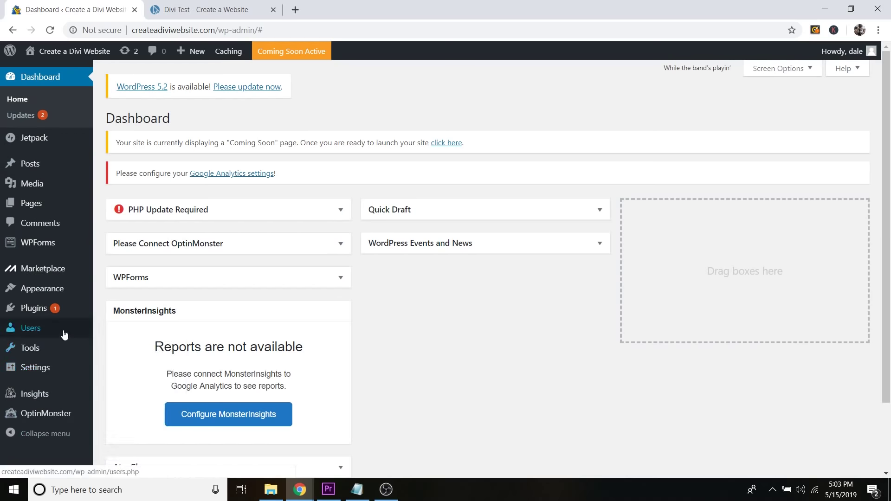
mouse_move(57, 333)
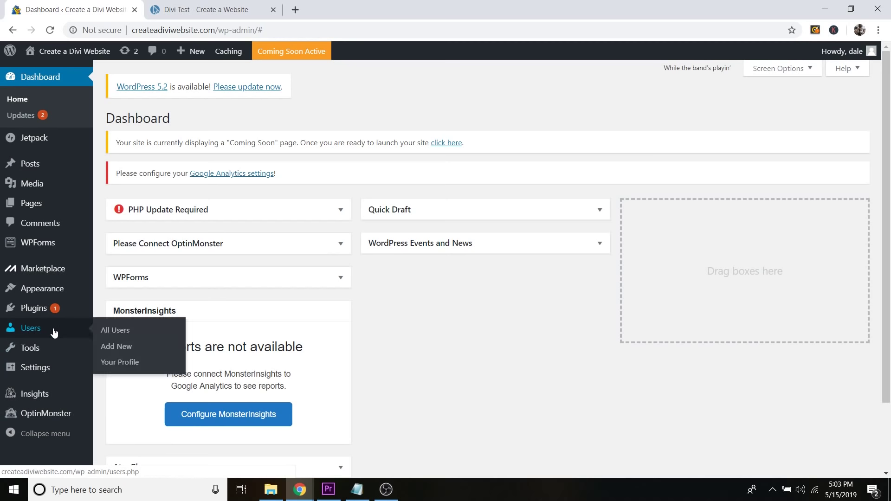
left_click(121, 335)
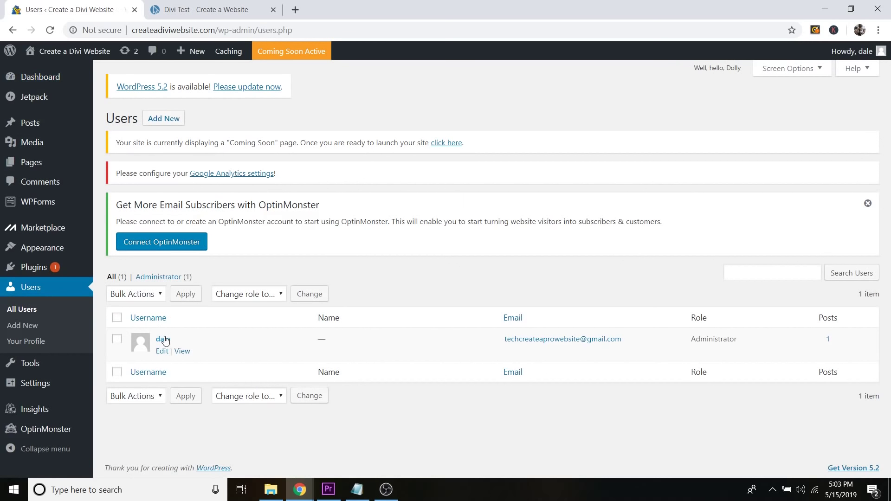
- Open the admin's Profile, try the Blue colour scheme, then revert to Default
left_click(163, 339)
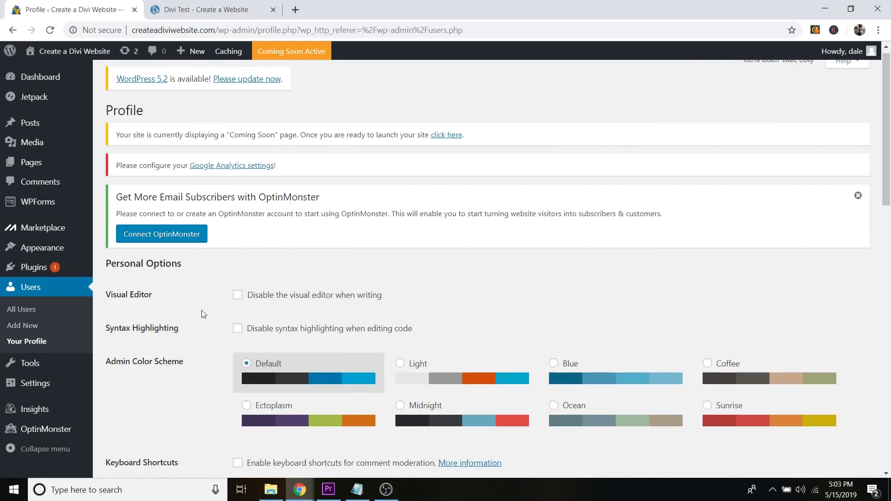
scroll(202, 310, "down", 3)
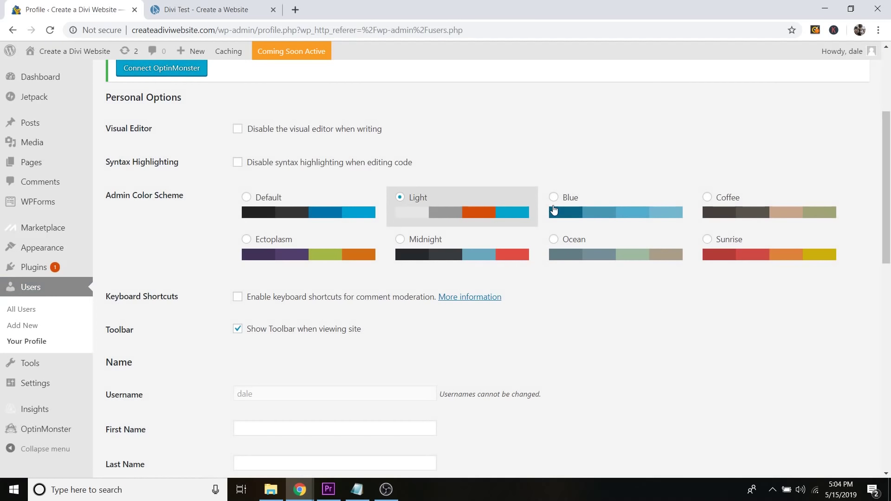
left_click(552, 205)
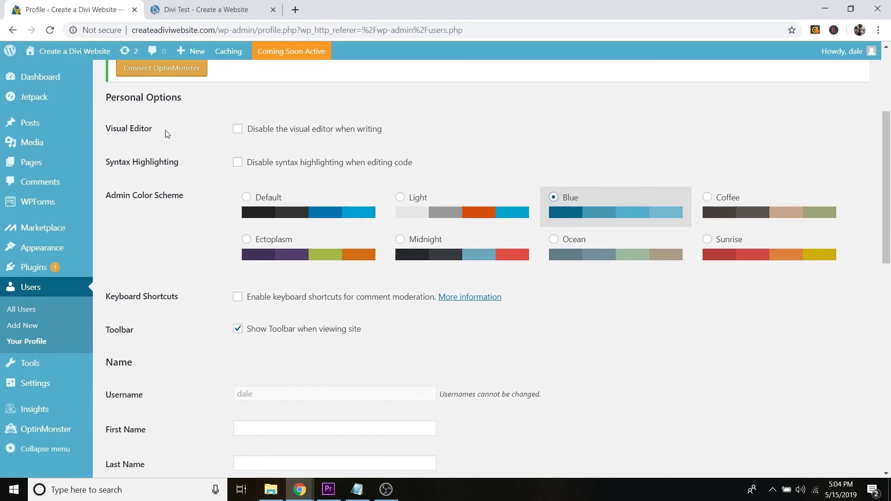
left_click(287, 203)
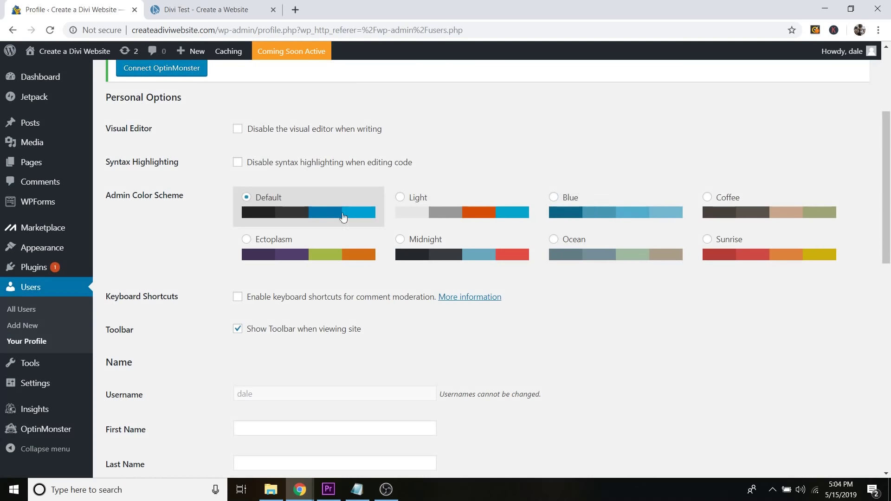
scroll(217, 254, "down", 12)
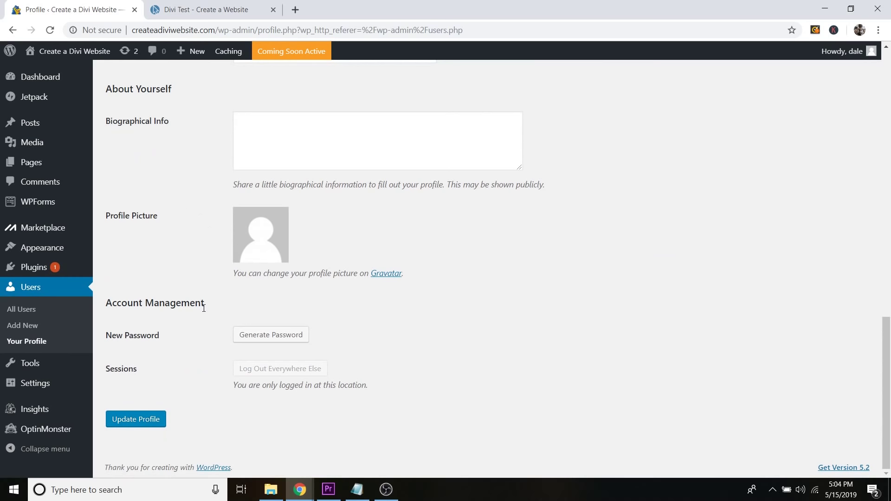
- Replace the generated password with a custom strong password and update the admin profile
left_click(259, 337)
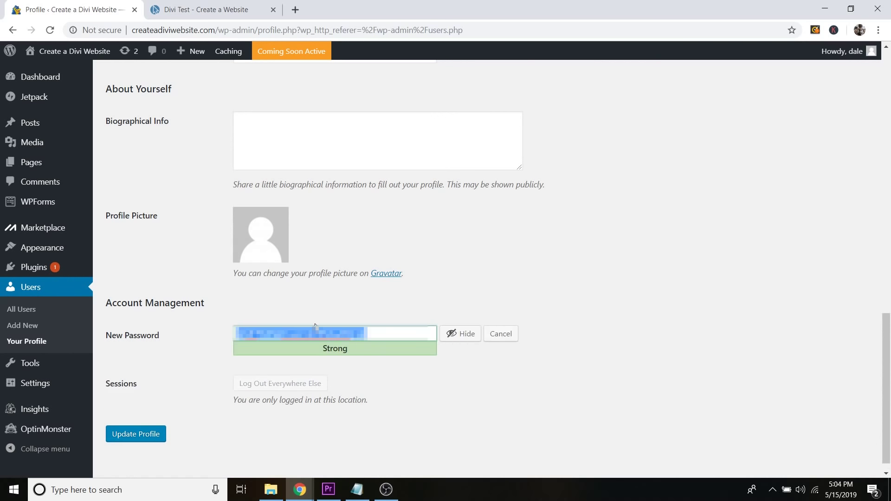
key("BackSpace")
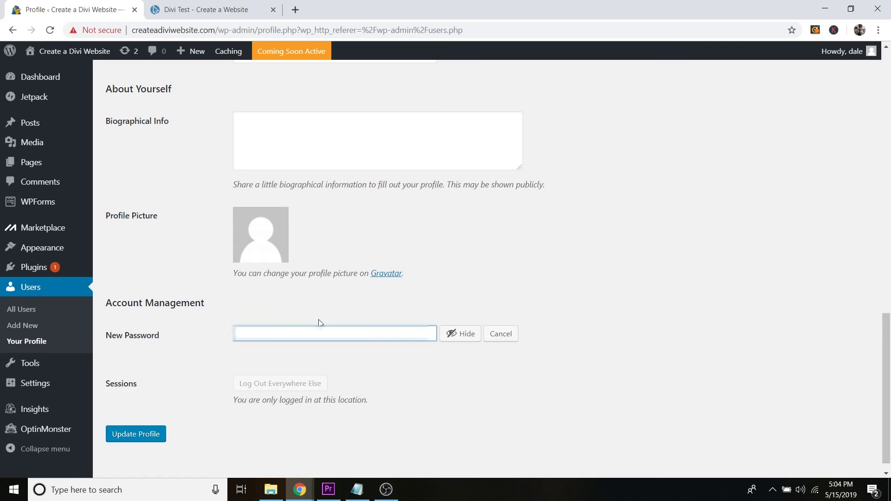
type("•")
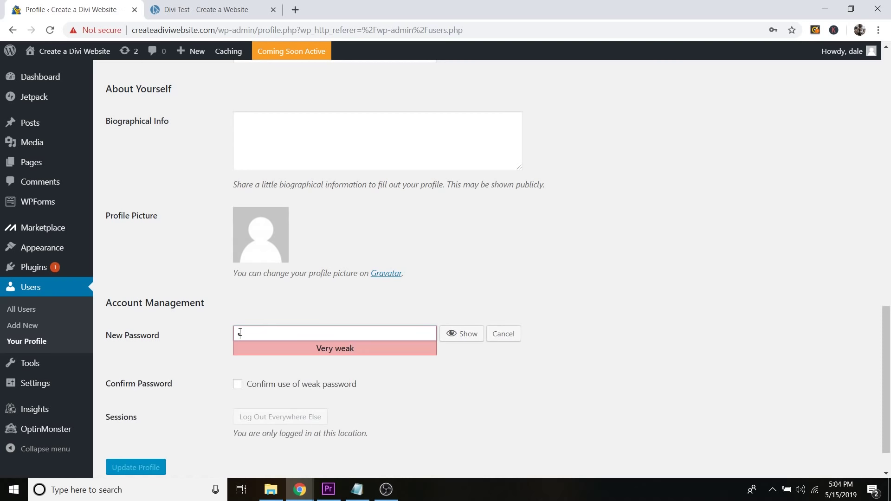
type("•••••")
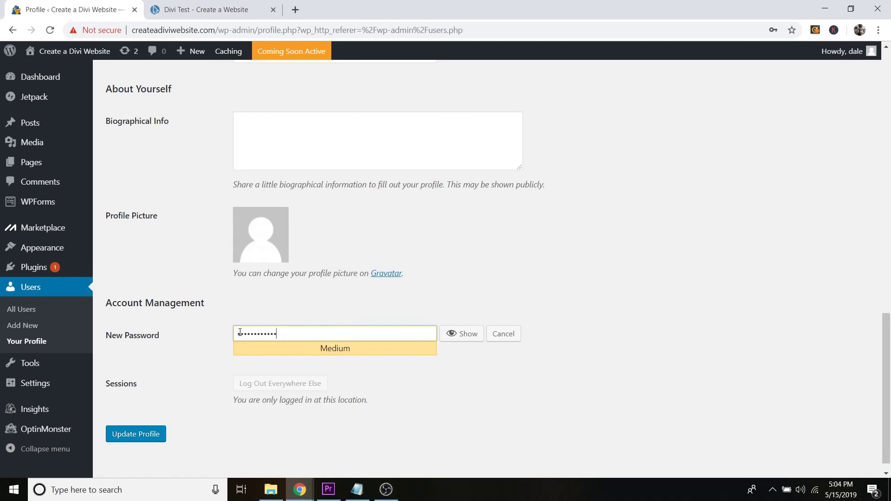
type("•")
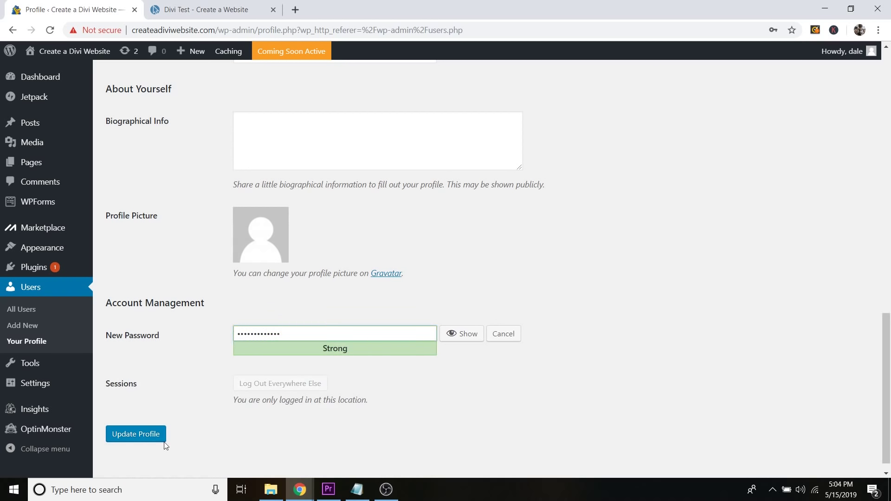
left_click(136, 438)
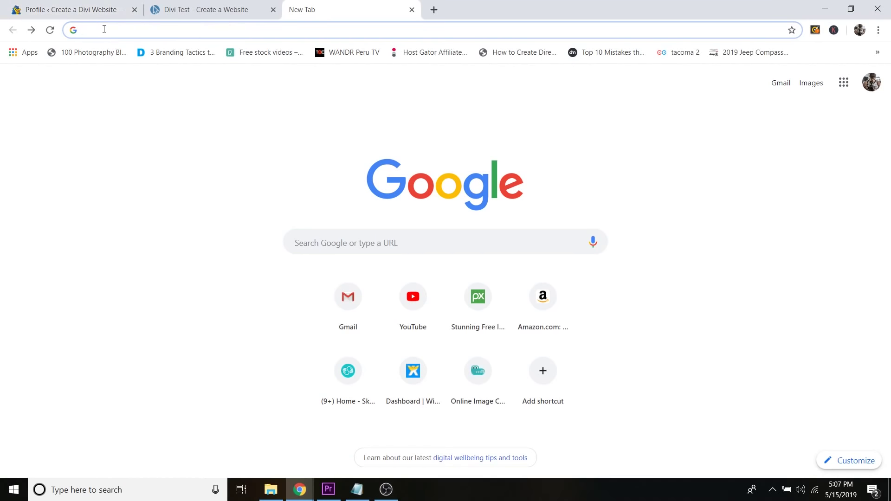
- Go to createaprowebsite.com/divi to reach the Elegant Themes Divi page
type("createap")
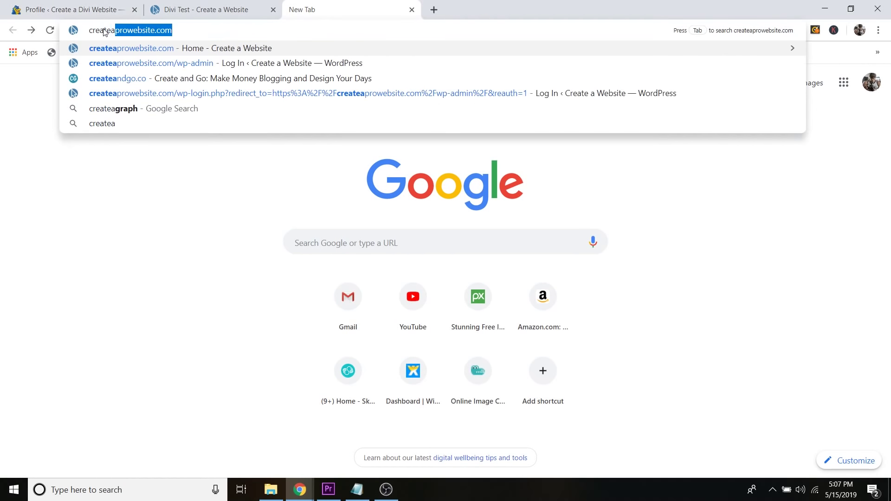
type("rowebsite.c")
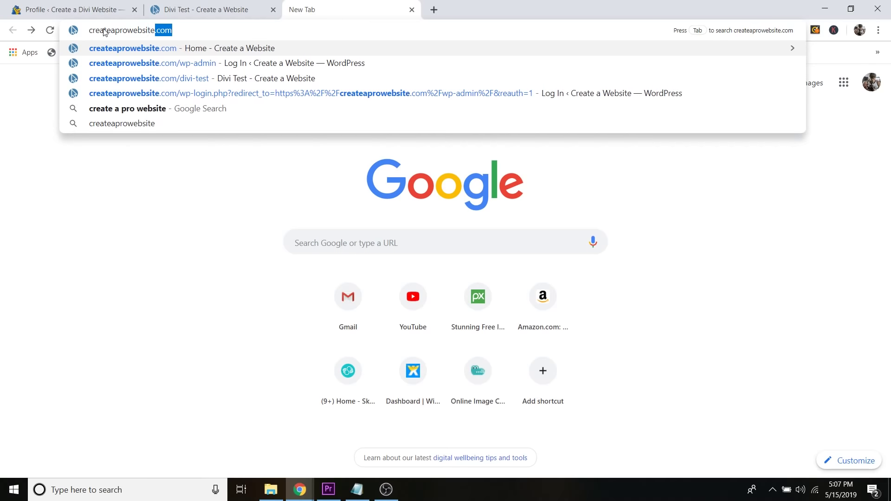
type("om/divi")
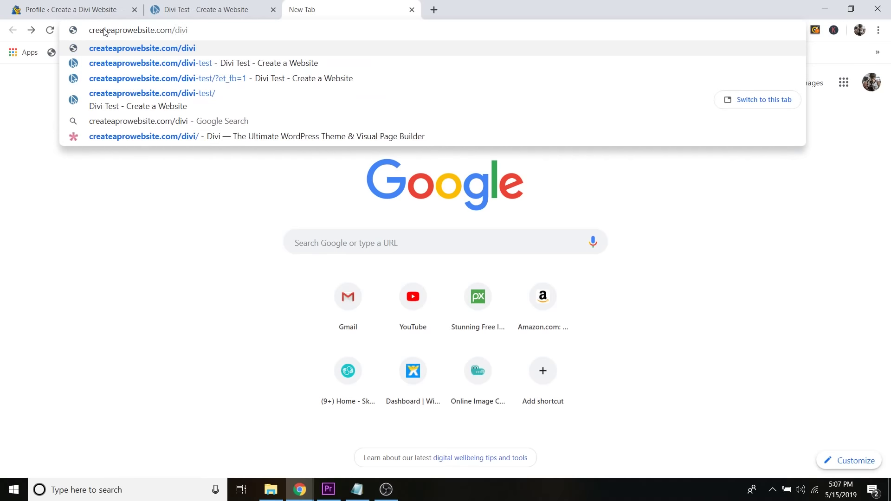
key("Return")
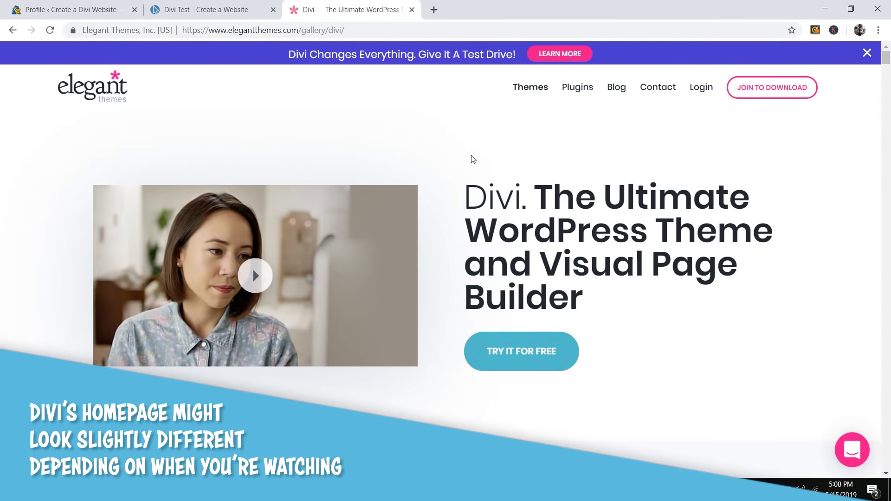
- Browse Divi's feature list, then go to the Join To Download pricing page
scroll(468, 145, "down", 4)
scroll(496, 194, "down", 9)
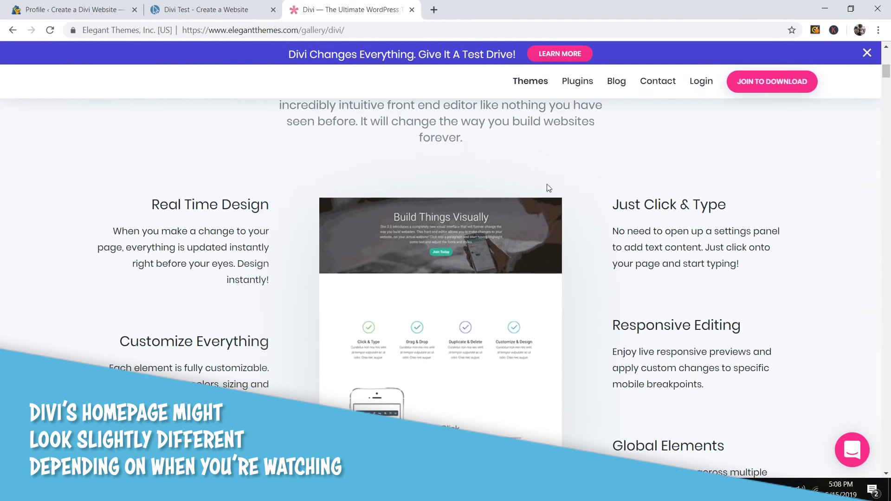
scroll(645, 221, "down", 5)
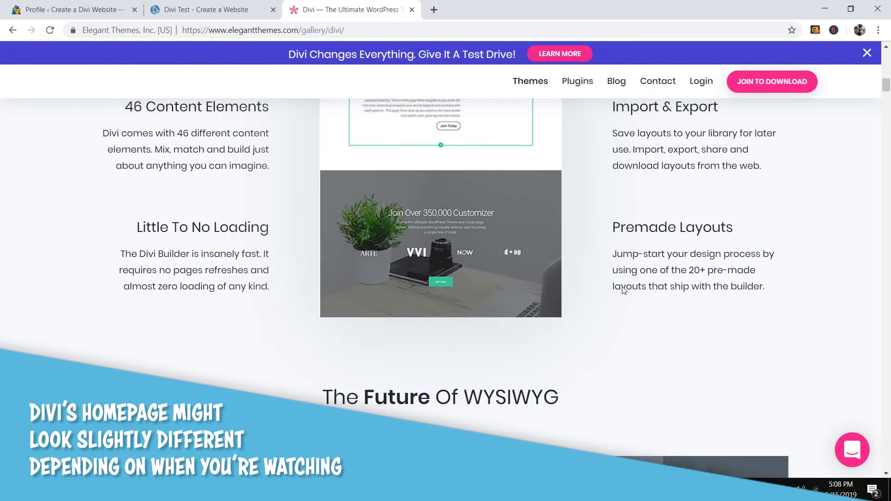
scroll(566, 288, "up", 15)
scroll(624, 288, "up", 7)
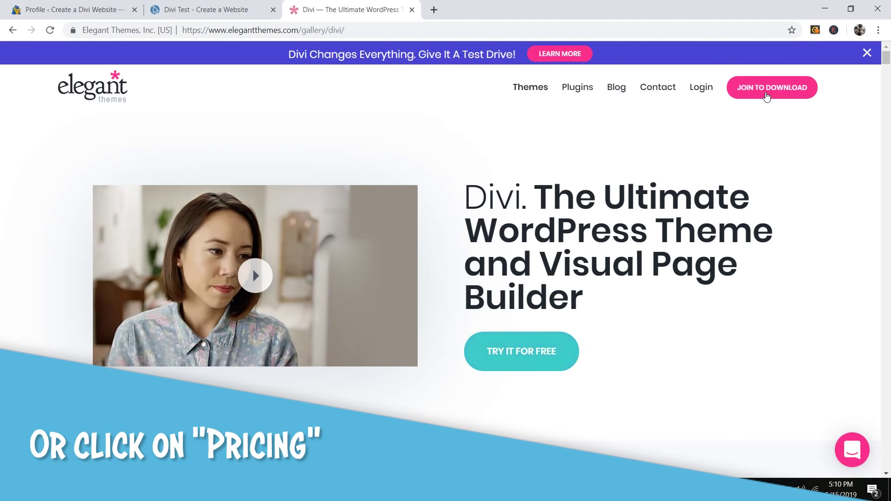
left_click(766, 96)
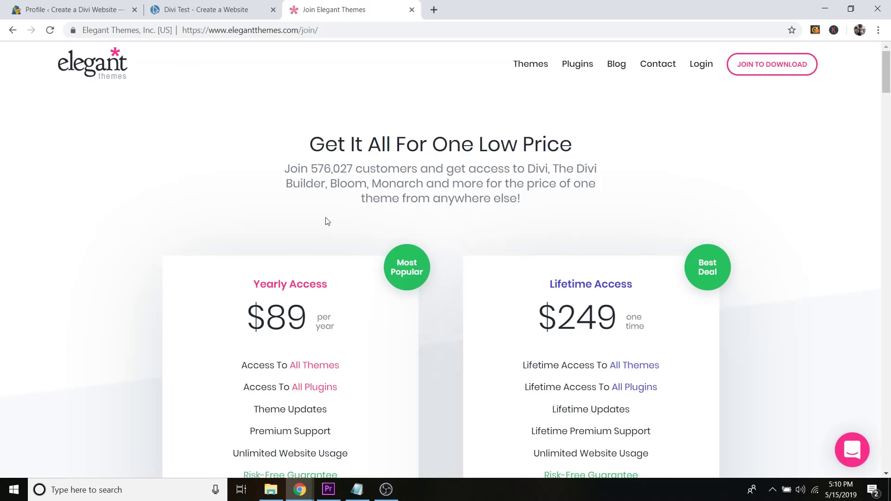
- Compare the Yearly and Lifetime plans and sign up for $89 Yearly Access
scroll(308, 238, "down", 1)
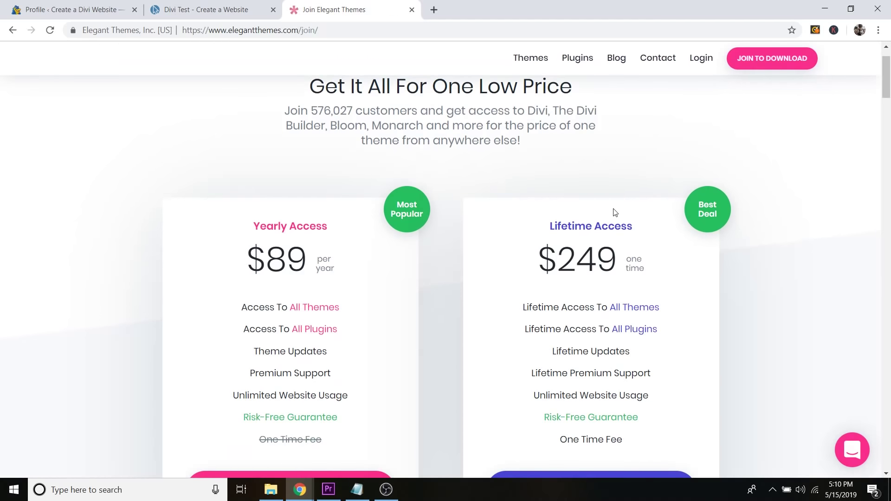
scroll(614, 212, "up", 1)
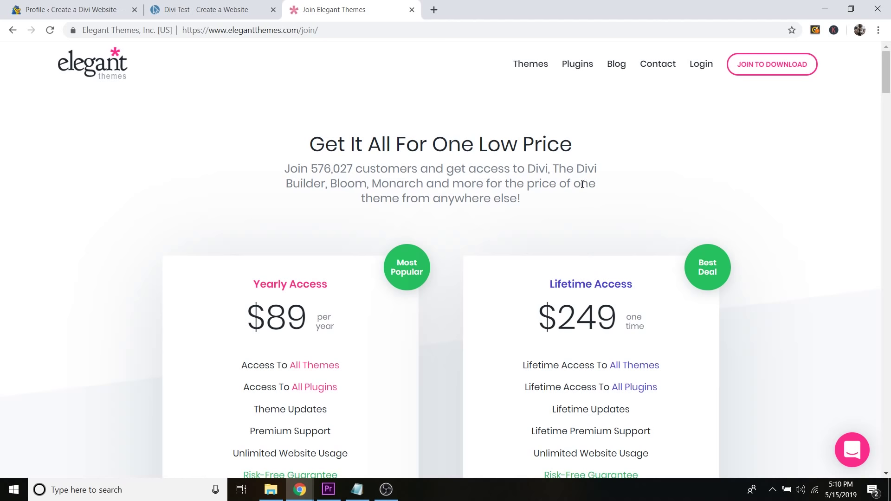
scroll(337, 247, "down", 1)
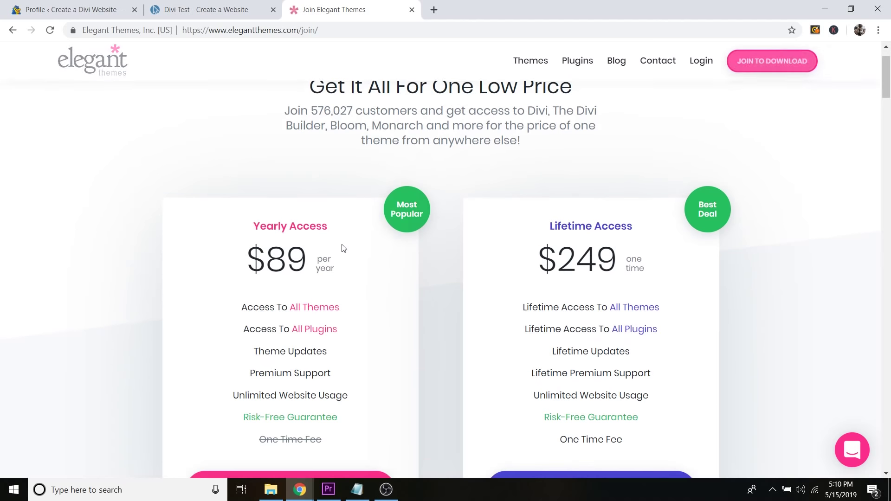
scroll(341, 245, "up", 1)
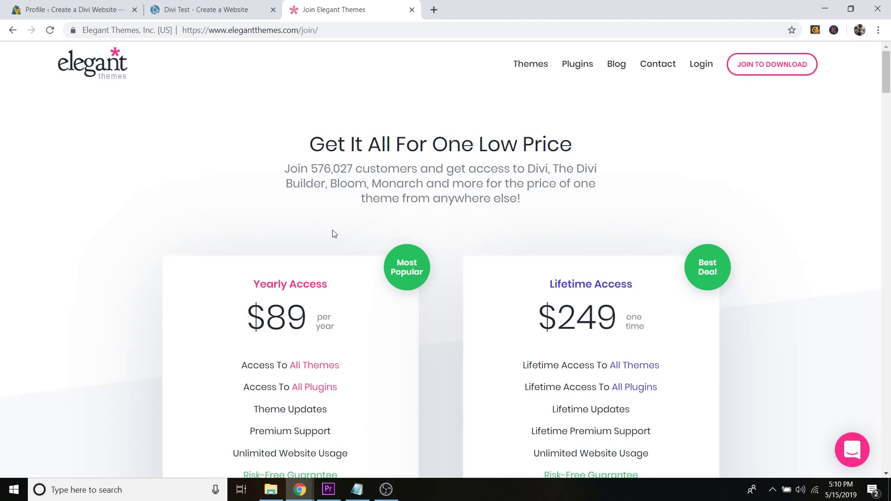
scroll(362, 227, "down", 3)
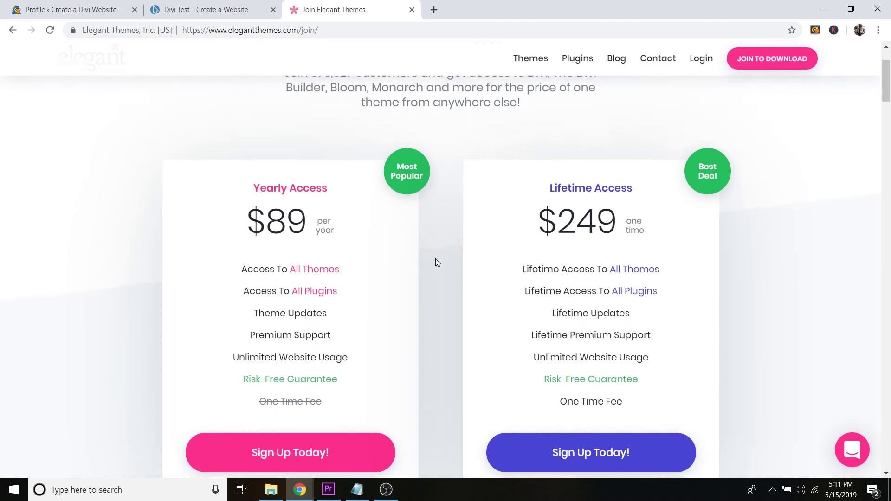
scroll(422, 271, "down", 1)
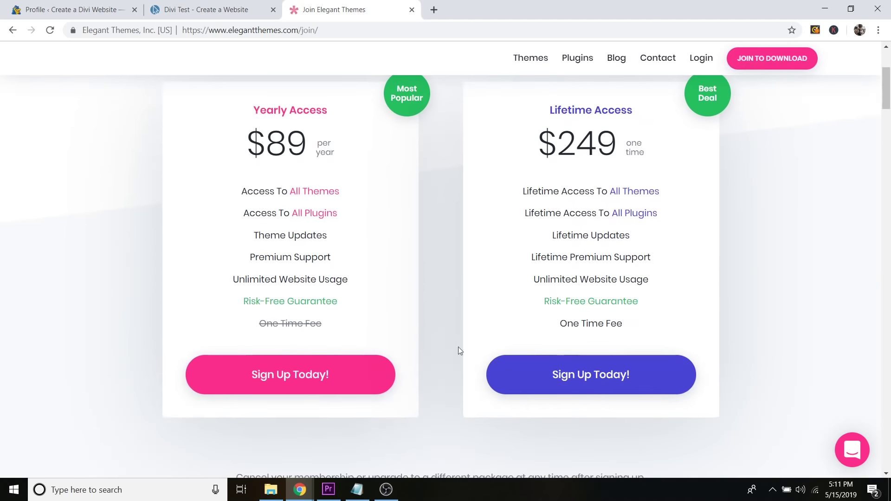
left_click(290, 384)
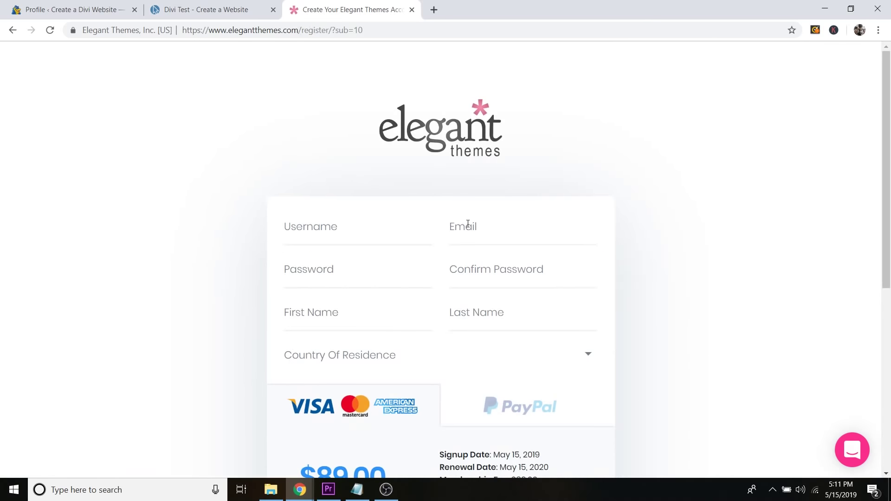
- Choose the country, accept the Terms of Service, opt out of email updates, and complete registration
scroll(448, 289, "down", 4)
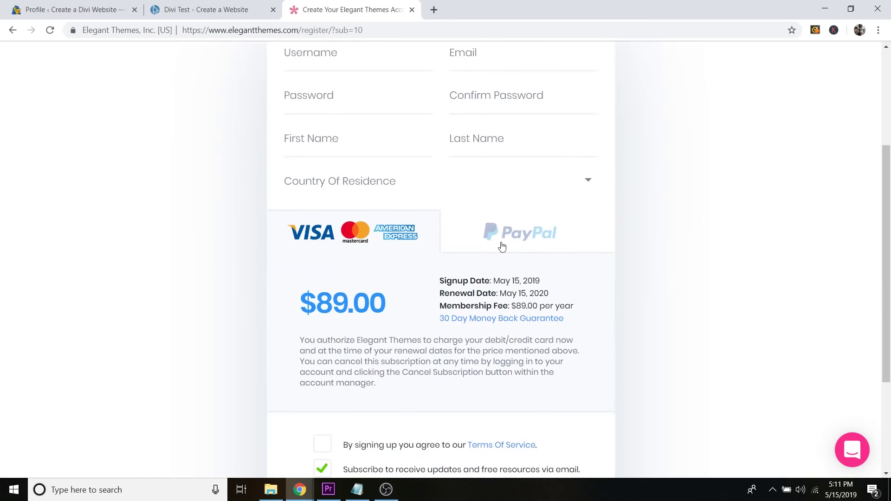
scroll(463, 284, "up", 3)
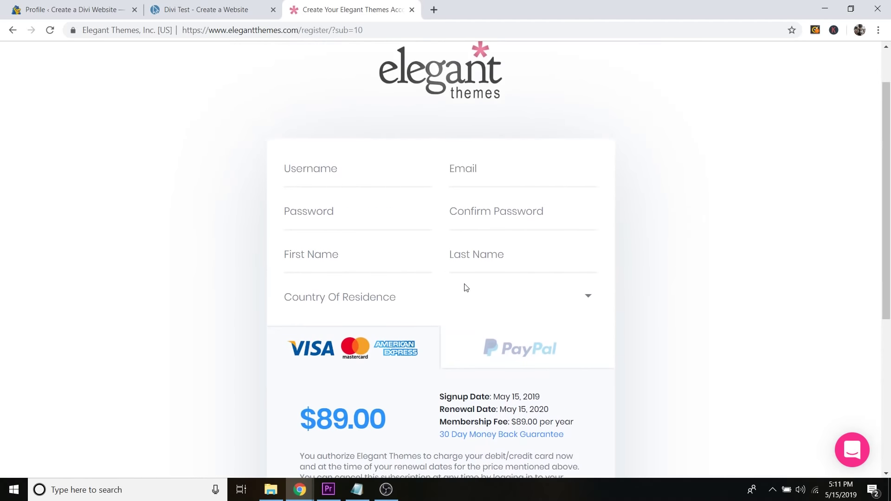
scroll(462, 301, "up", 1)
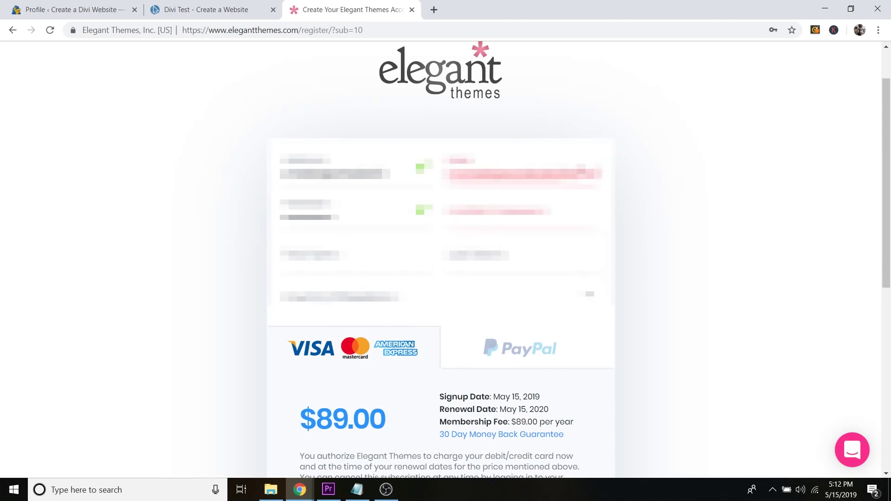
left_click(328, 295)
left_click(446, 309)
scroll(408, 251, "down", 5)
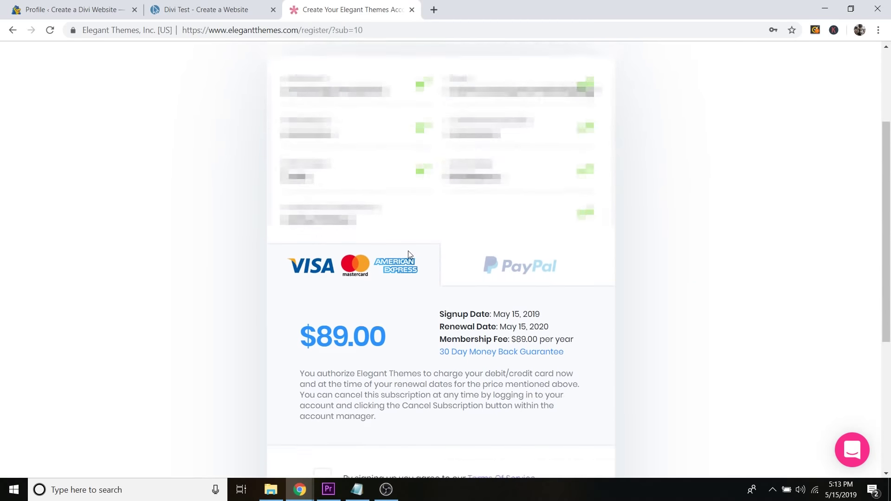
scroll(408, 251, "down", 3)
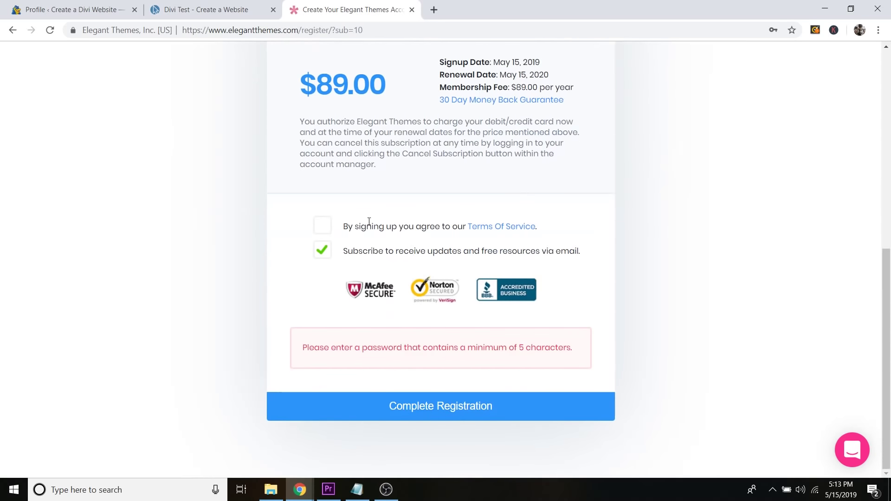
left_click(323, 228)
left_click(327, 252)
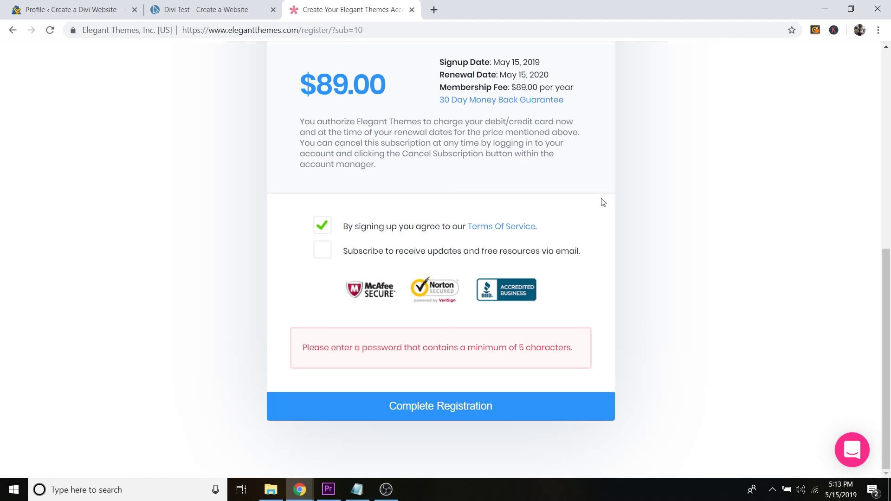
left_click(458, 411)
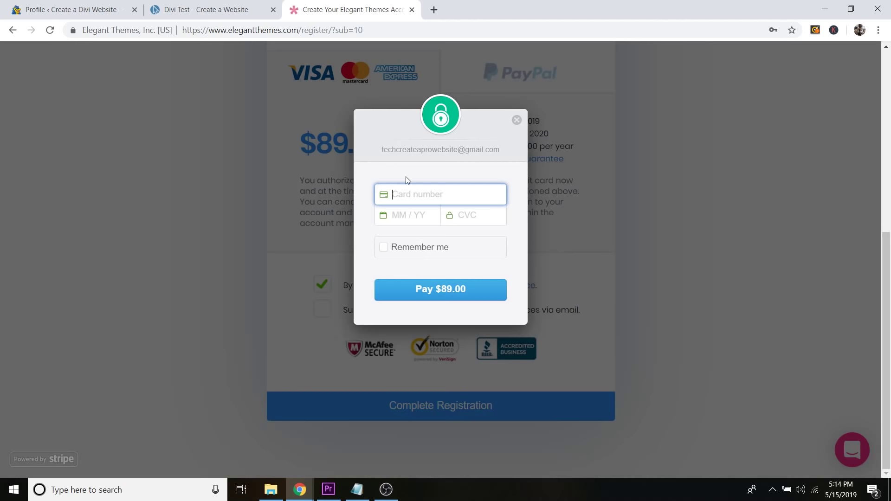
- Enter the card details and pay $89.00, retrying after correcting them
type("••••••••••••••••••••••••••••")
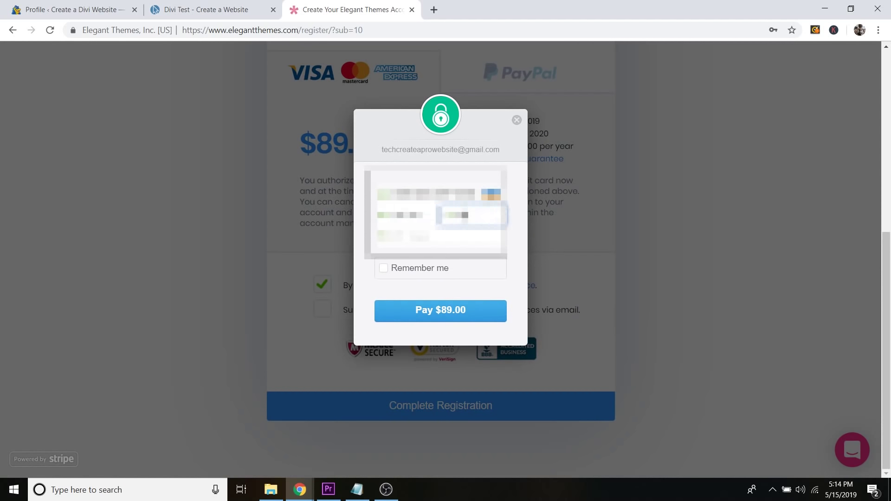
left_click(419, 315)
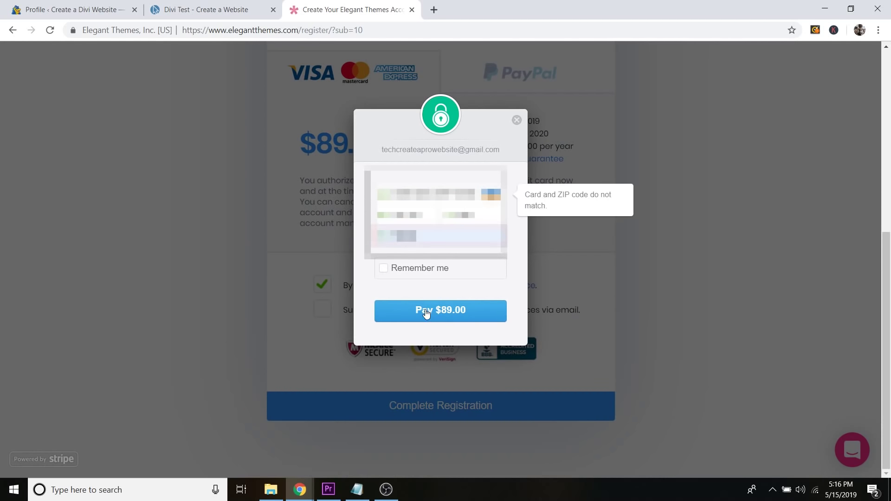
left_click(425, 311)
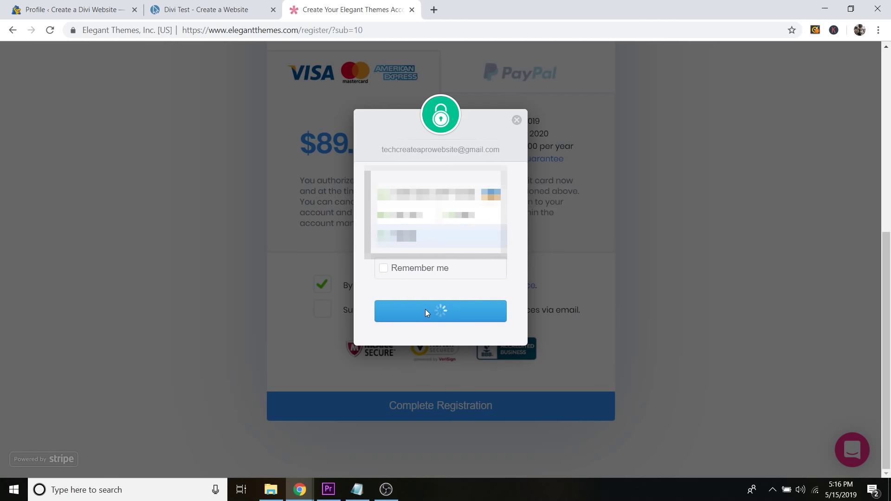
scroll(670, 190, "down", 6)
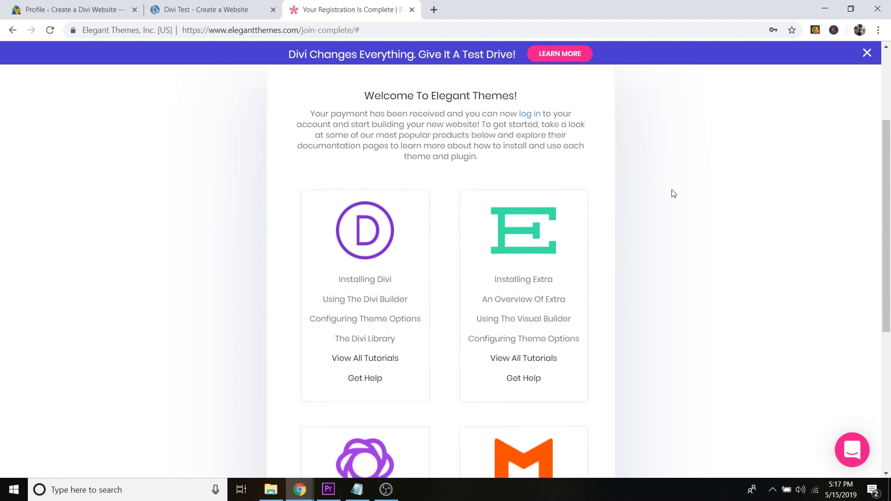
- Log in to the Elegant Themes Members Area with the account username and password
scroll(528, 105, "up", 1)
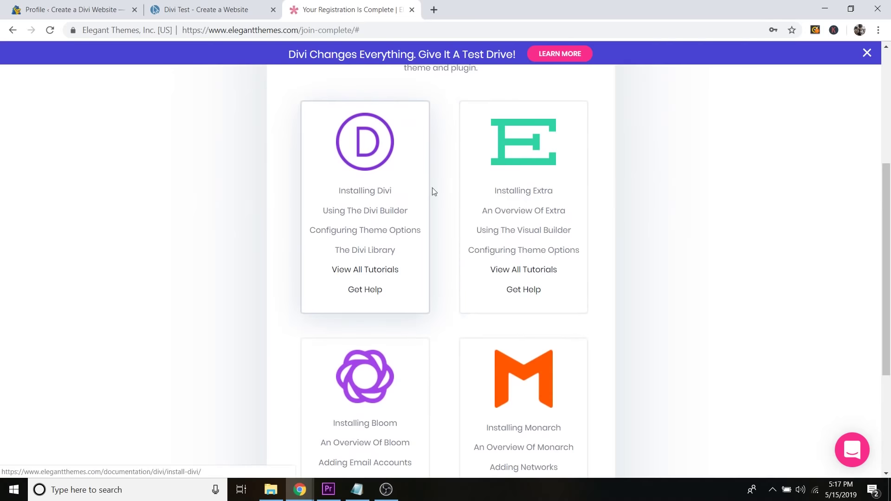
scroll(533, 326, "down", 2)
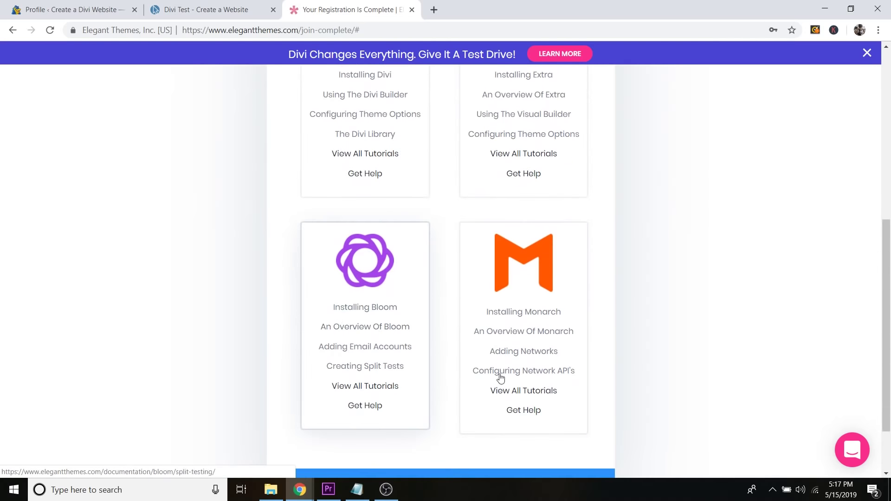
scroll(550, 177, "up", 1)
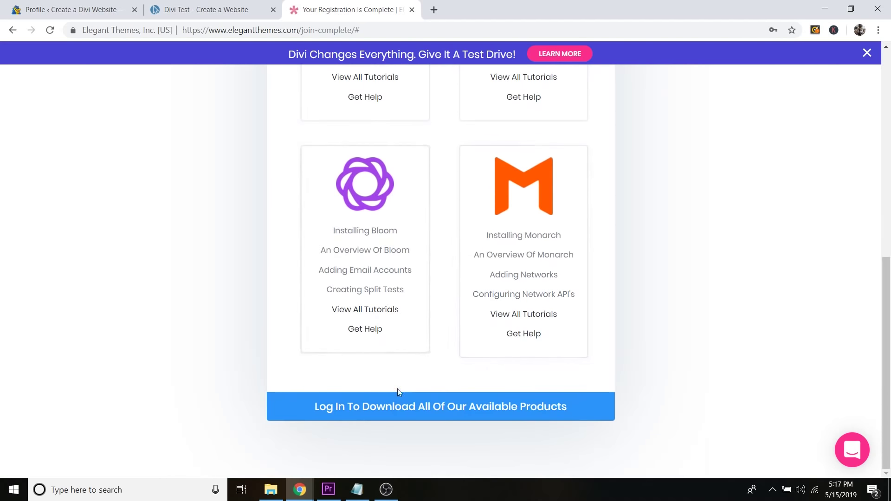
left_click(446, 408)
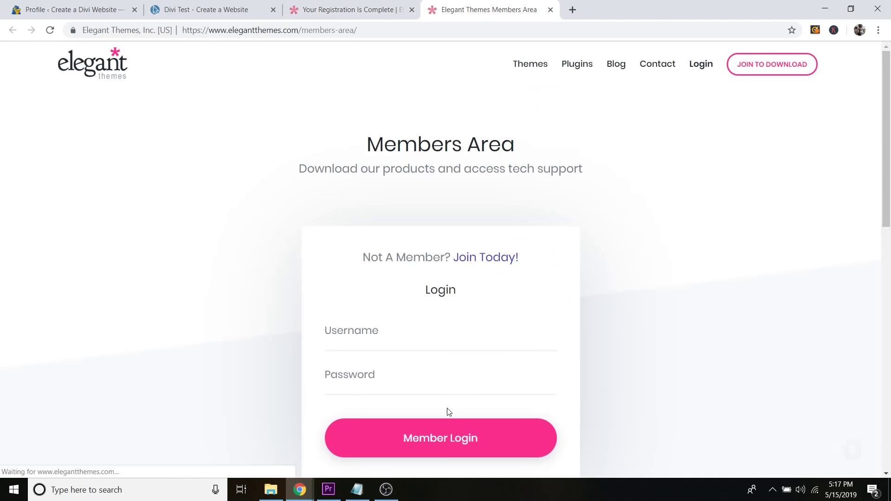
left_click(367, 330)
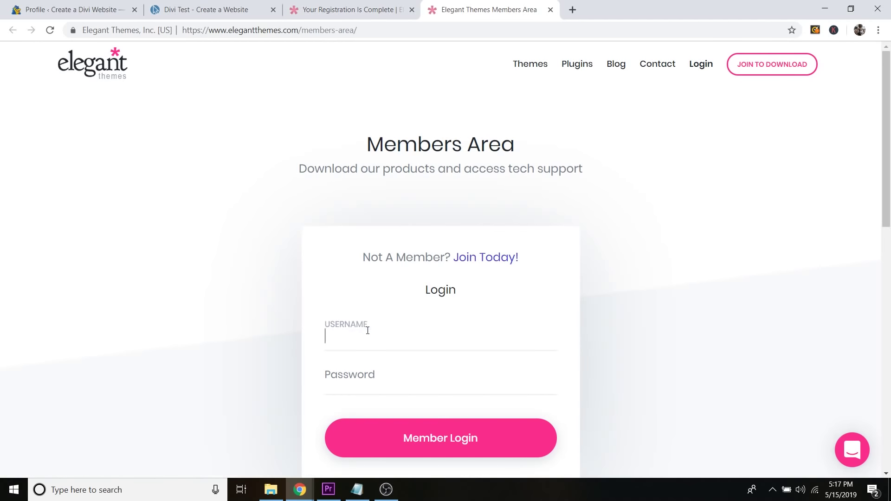
left_click(352, 364)
type("*********")
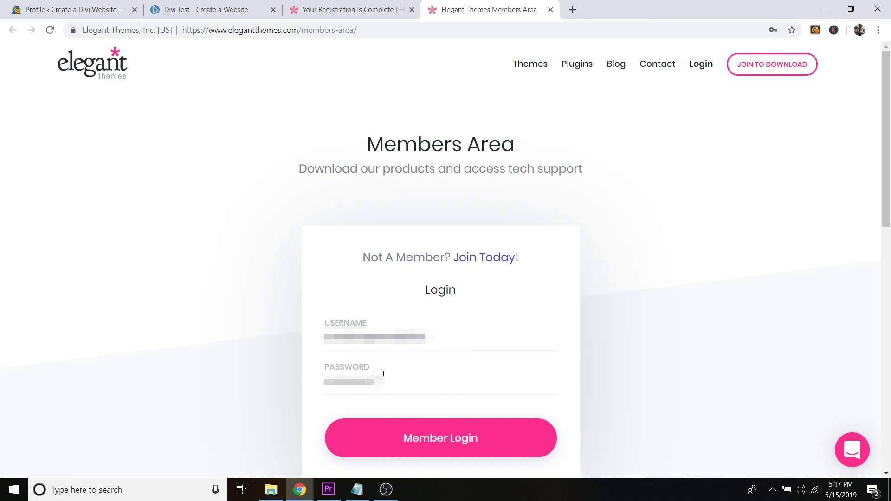
left_click(464, 438)
- Scroll through the member downloads listing Divi, Extra, the Divi Builder and Bloom
scroll(523, 231, "down", 5)
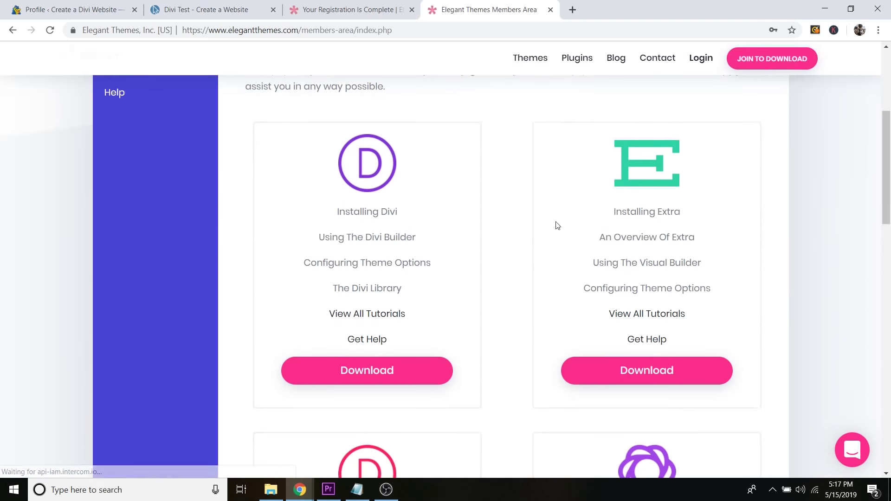
scroll(556, 229, "down", 4)
scroll(478, 375, "up", 1)
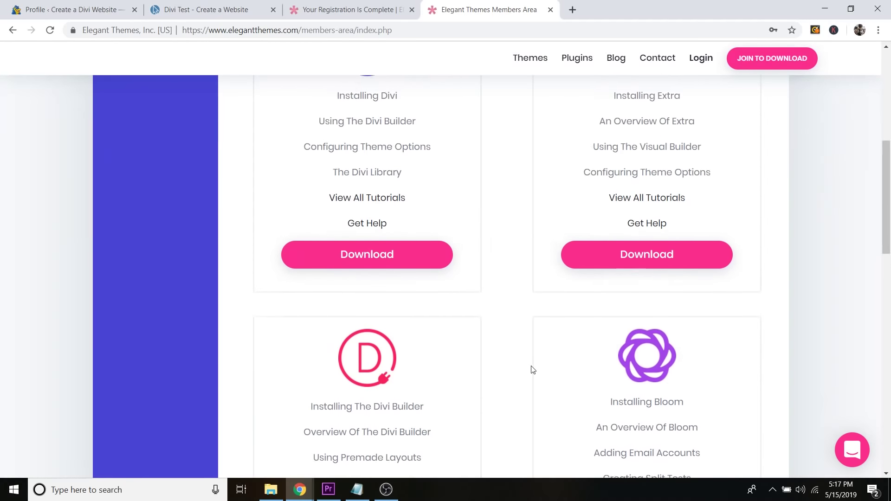
scroll(533, 370, "up", 4)
scroll(456, 295, "up", 1)
scroll(455, 296, "down", 3)
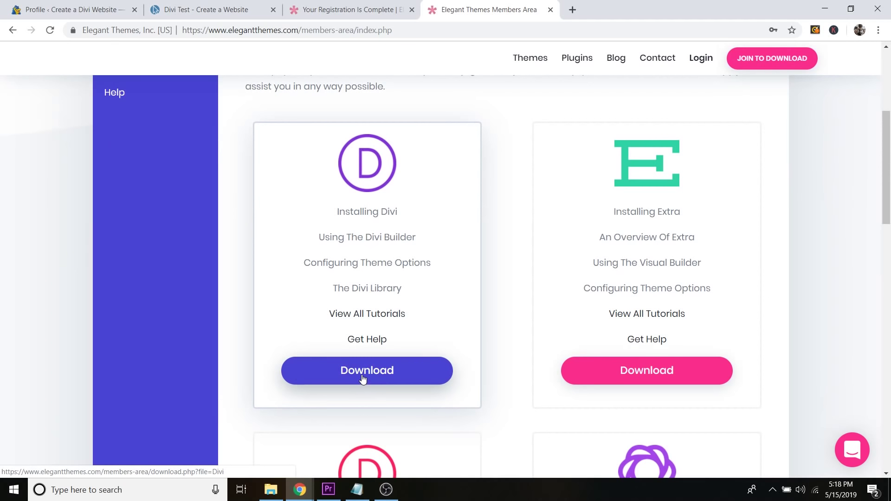
- Download Divi.zip from the Divi card in Elegant Themes and return to the WordPress Profile tab
left_click(363, 379)
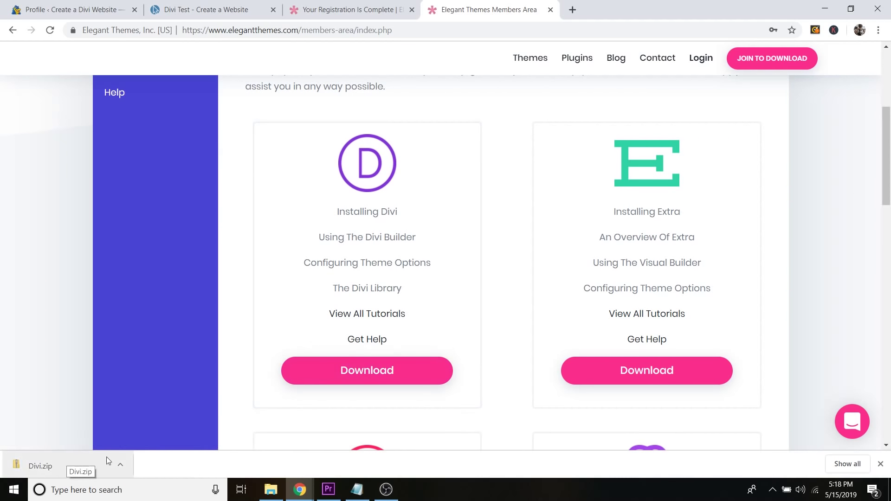
scroll(233, 392, "up", 3)
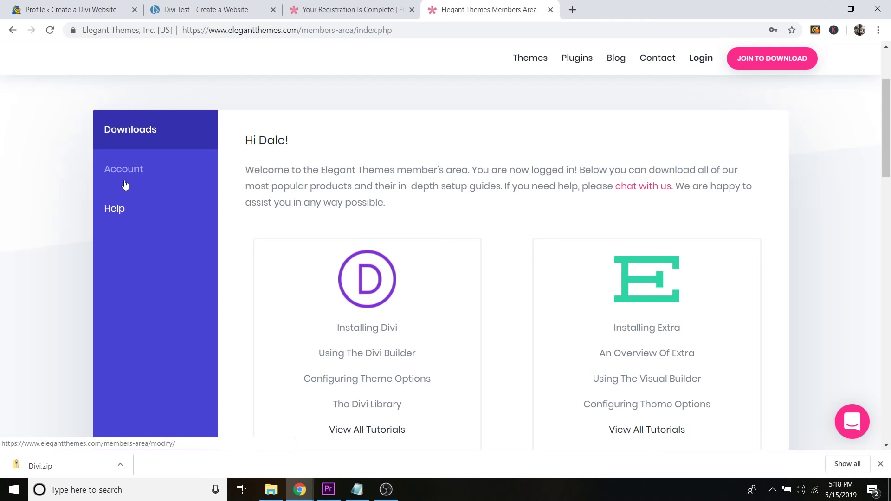
scroll(125, 184, "down", 2)
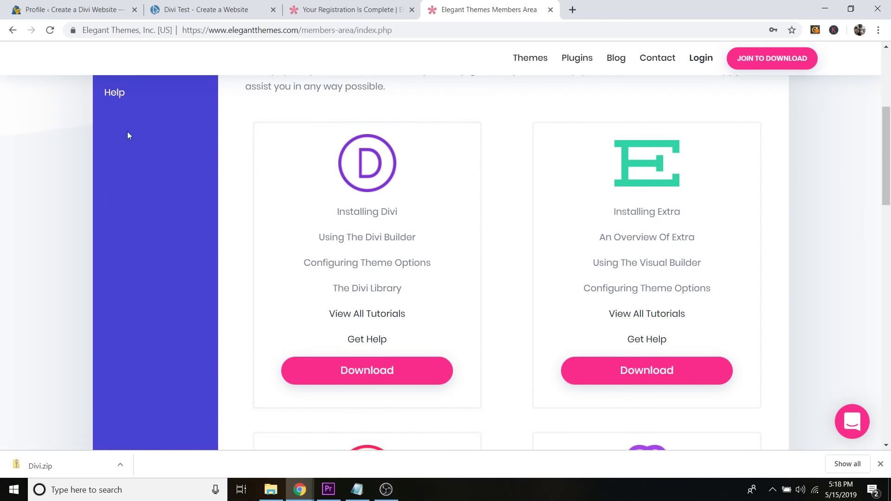
left_click(60, 14)
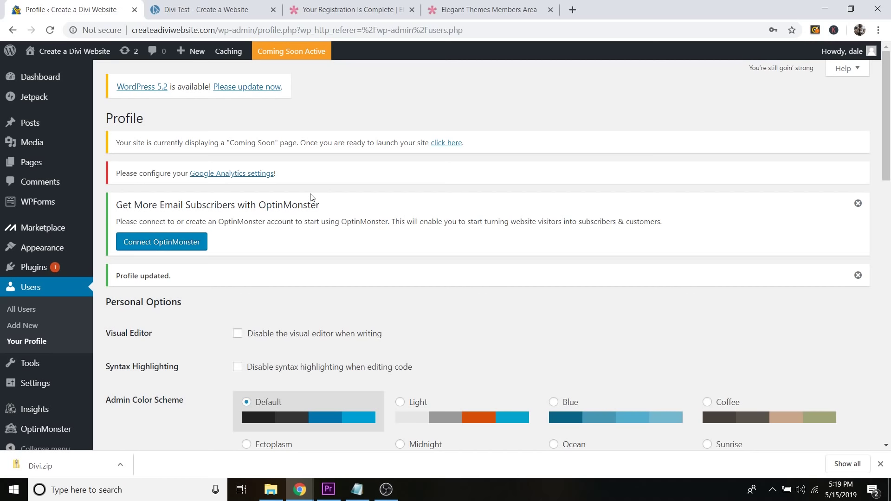
- Open the Upload Theme panel via Appearance > Themes > Add New
mouse_move(33, 253)
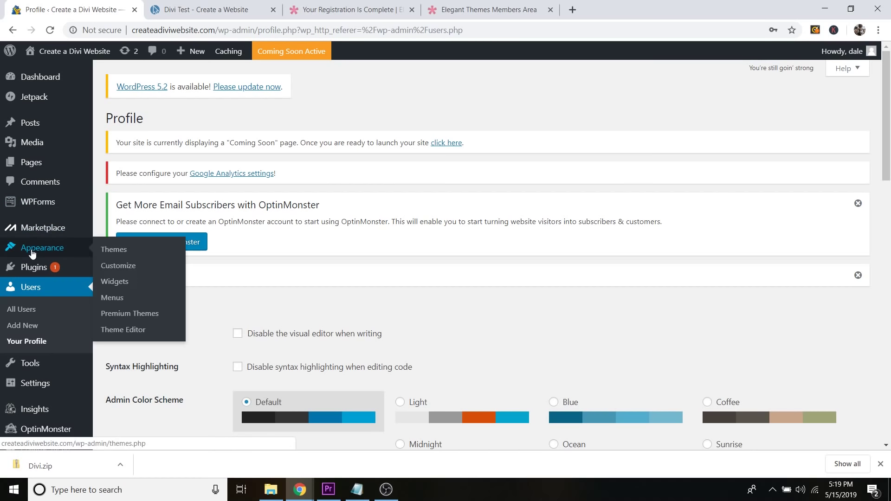
left_click(116, 250)
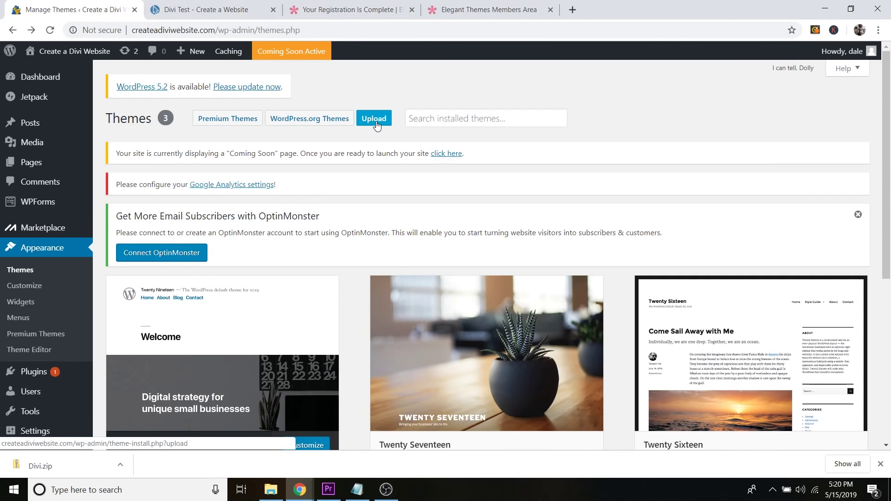
left_click(376, 121)
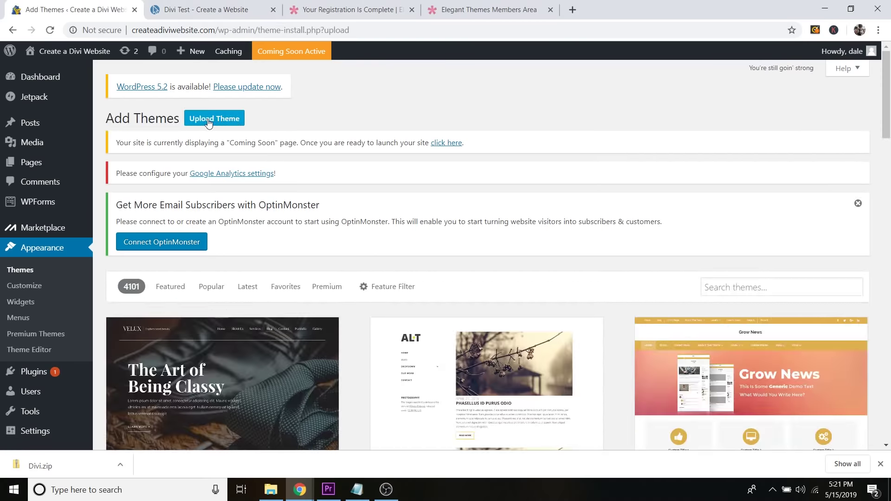
left_click(206, 120)
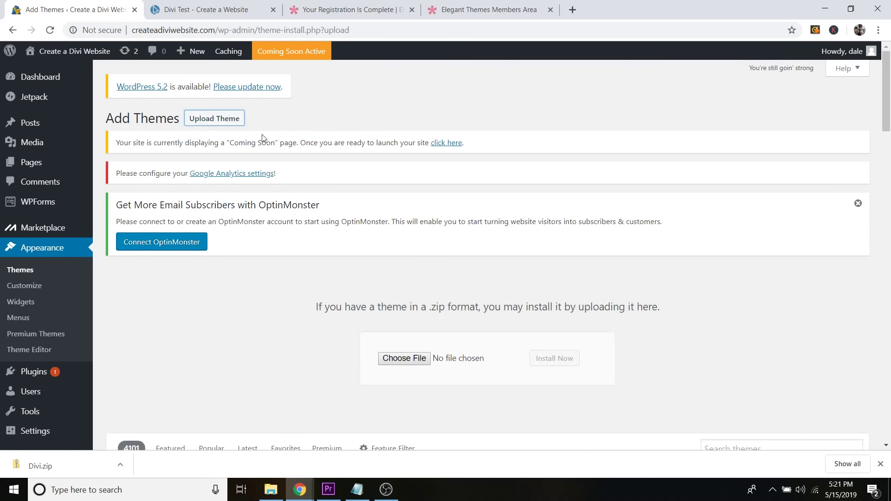
- Choose the Divi zip from the Desktop as the theme file to upload
scroll(483, 285, "down", 1)
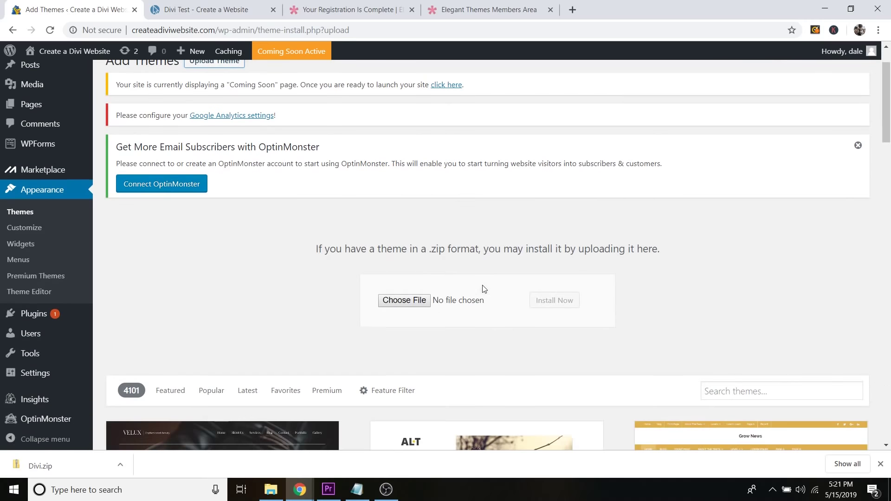
left_click(404, 301)
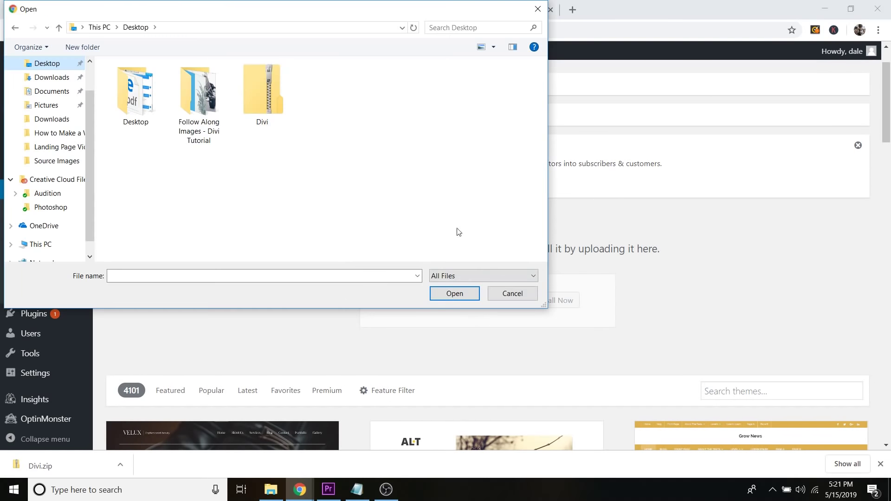
left_click(263, 102)
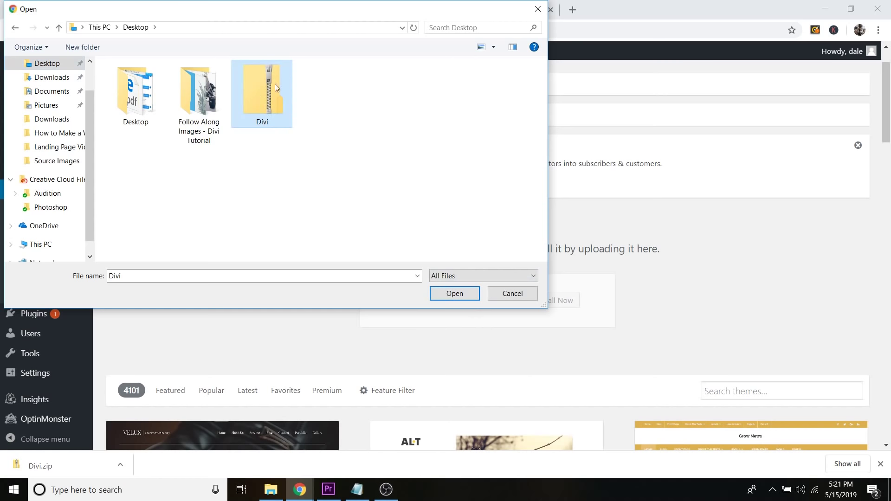
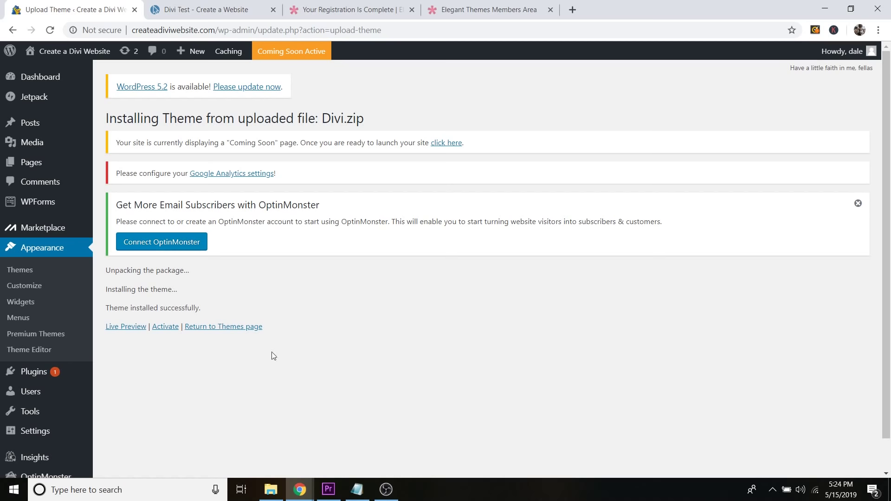
- Install the Divi theme from the uploaded Divi.zip file, leaving it unactivated
mouse_move(40, 169)
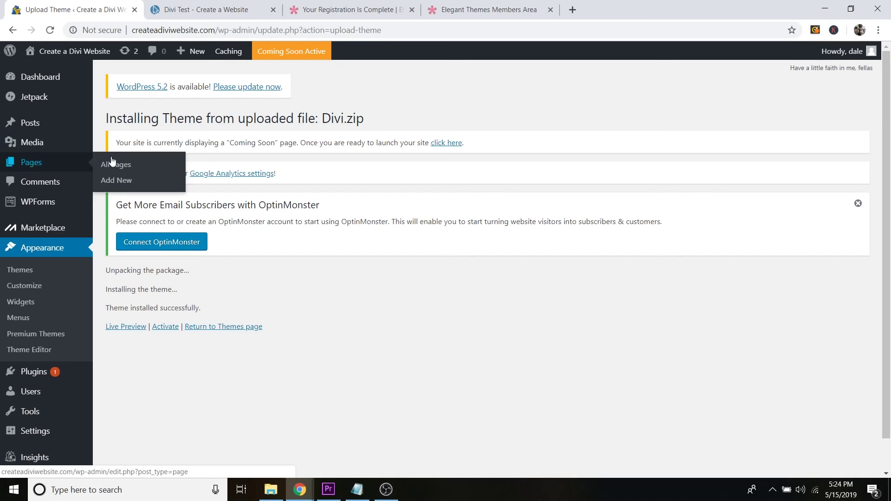
- Publish a new empty page titled Contact
left_click(123, 184)
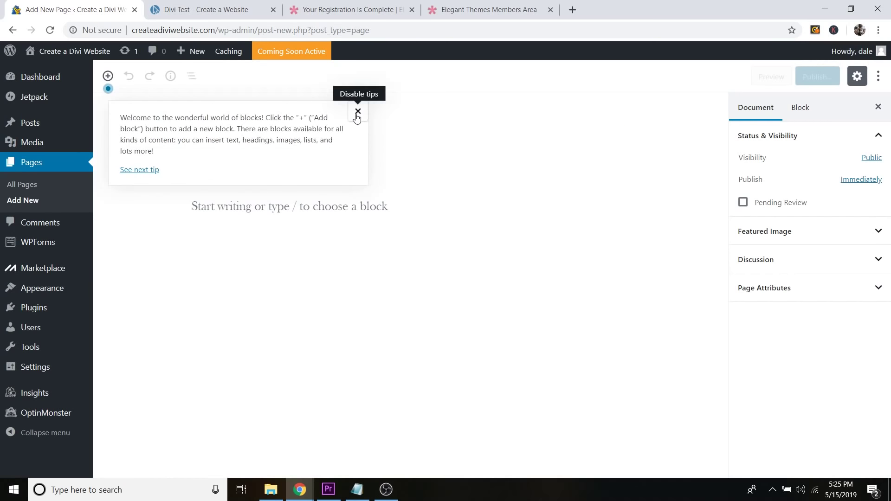
left_click(358, 113)
left_click(222, 164)
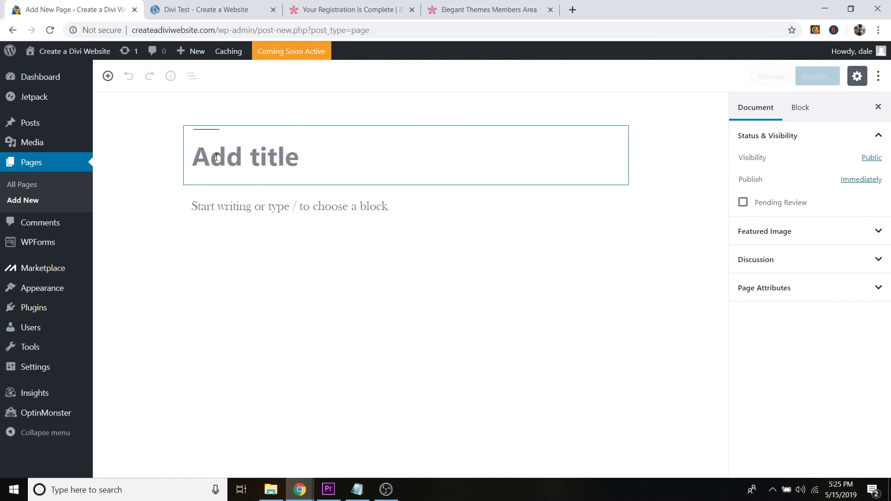
type("Contact")
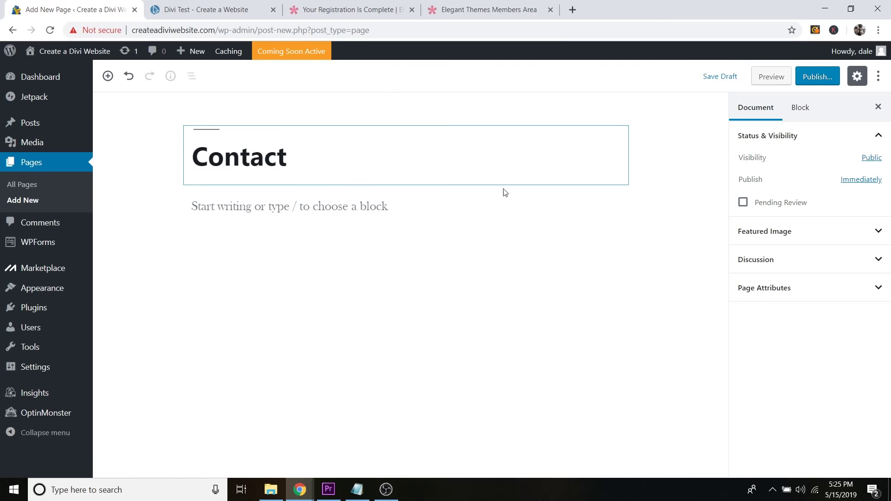
left_click(824, 80)
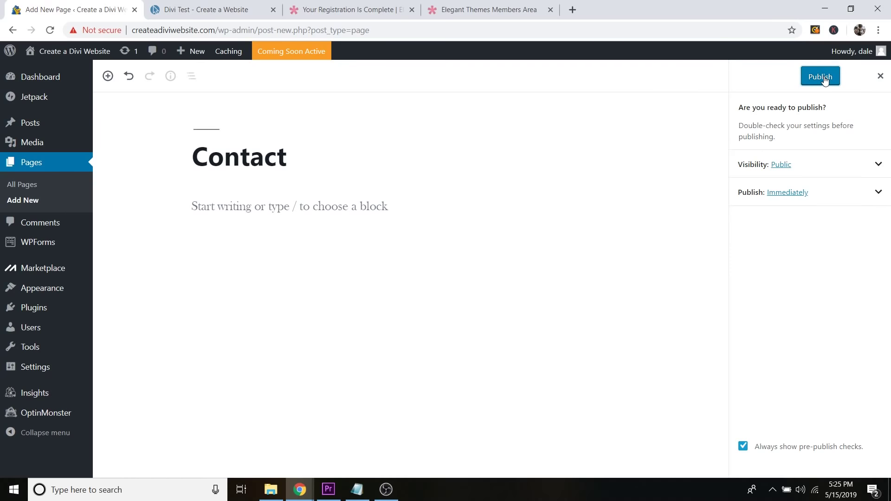
left_click(824, 78)
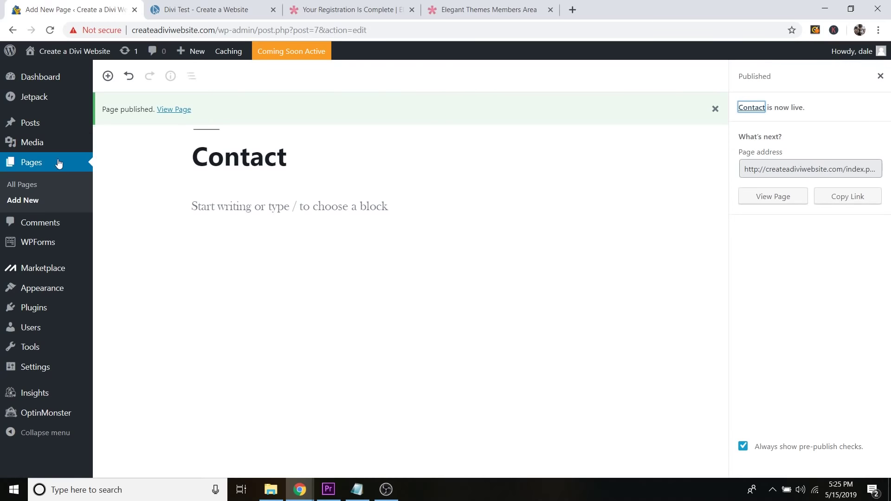
- Publish a second empty page titled About
left_click(24, 202)
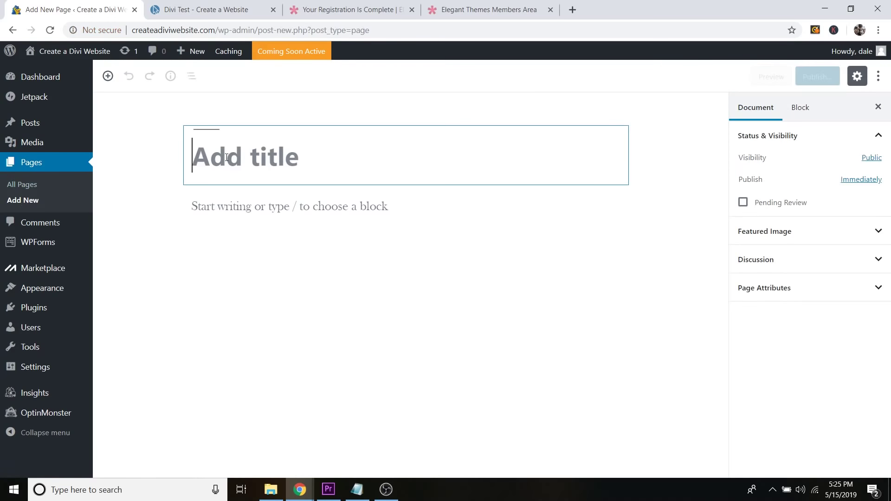
type("Abiou")
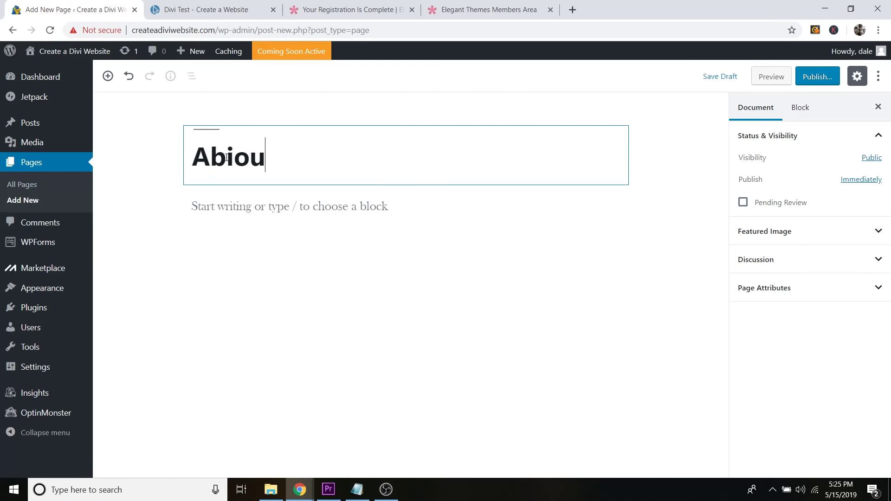
key("BackSpace")
key("BackSpace")
key("BackSpace")
type("out")
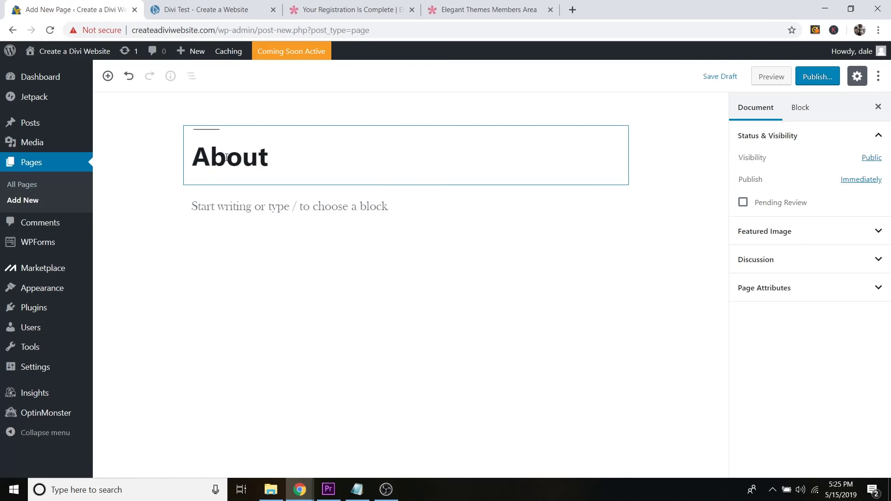
left_click(812, 78)
left_click(813, 77)
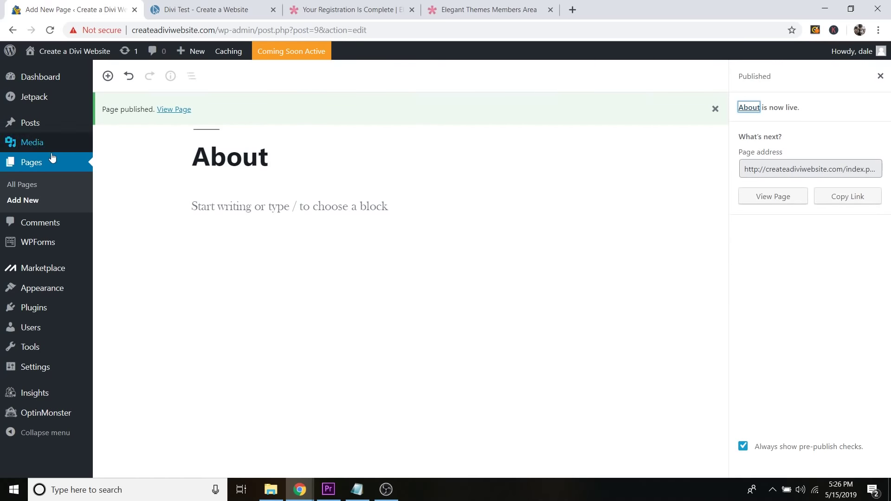
left_click(23, 200)
- Title the new page Services and publish it
type("Services")
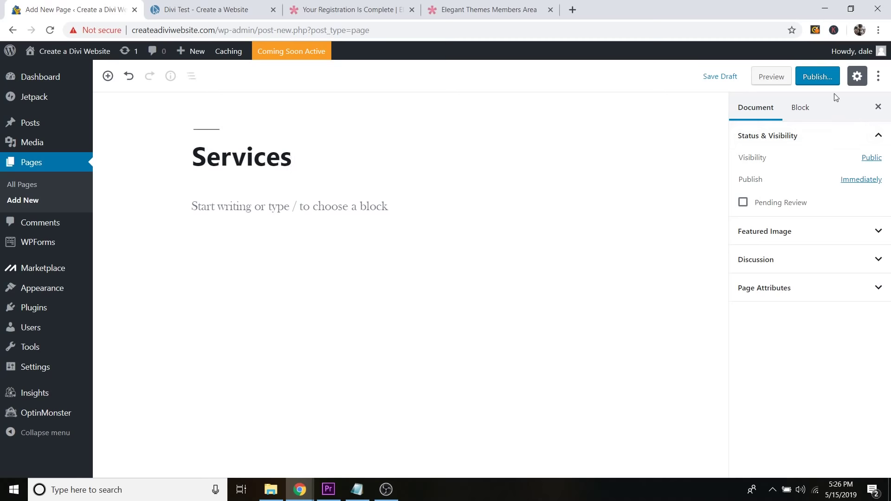
left_click(826, 80)
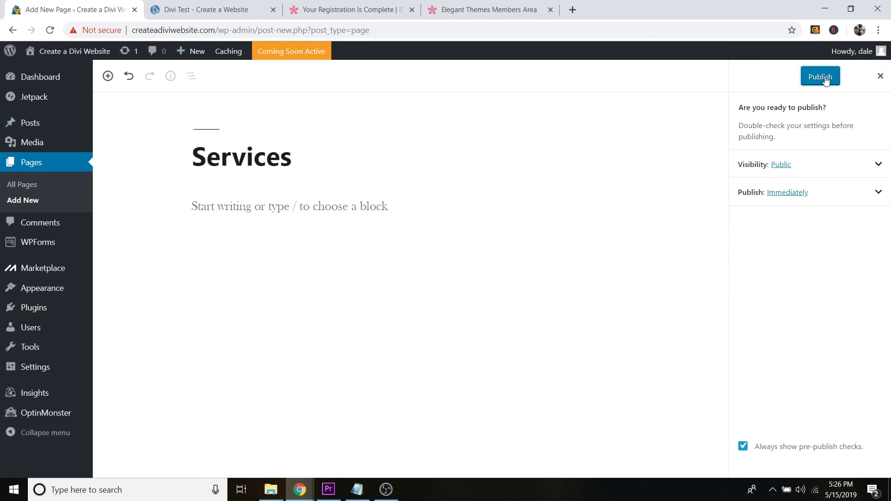
left_click(825, 78)
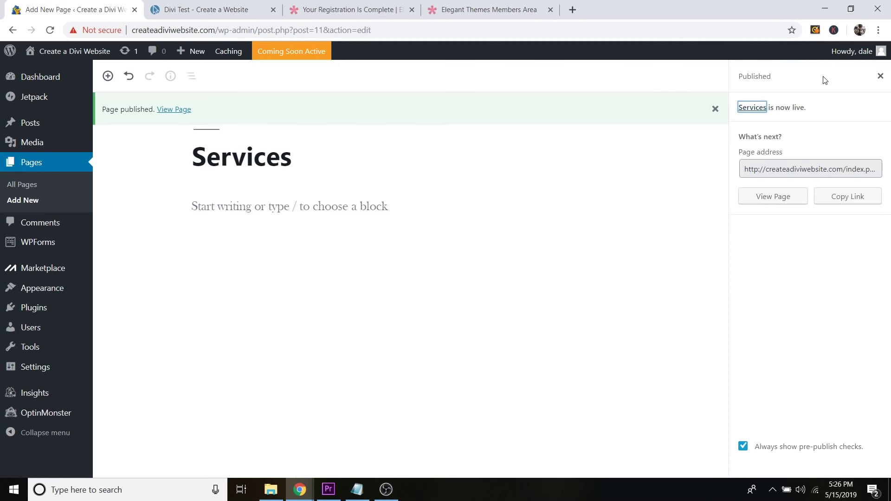
- Publish another empty page titled Make a Divi Website
left_click(25, 201)
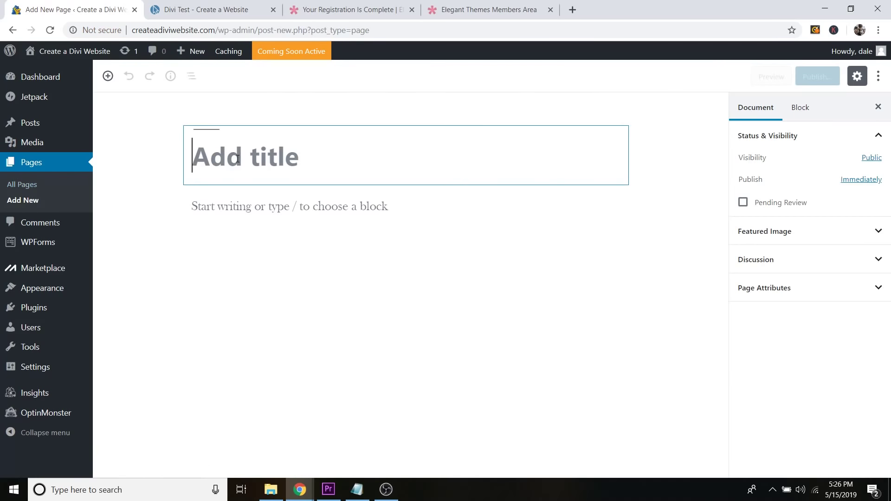
type("Make a ")
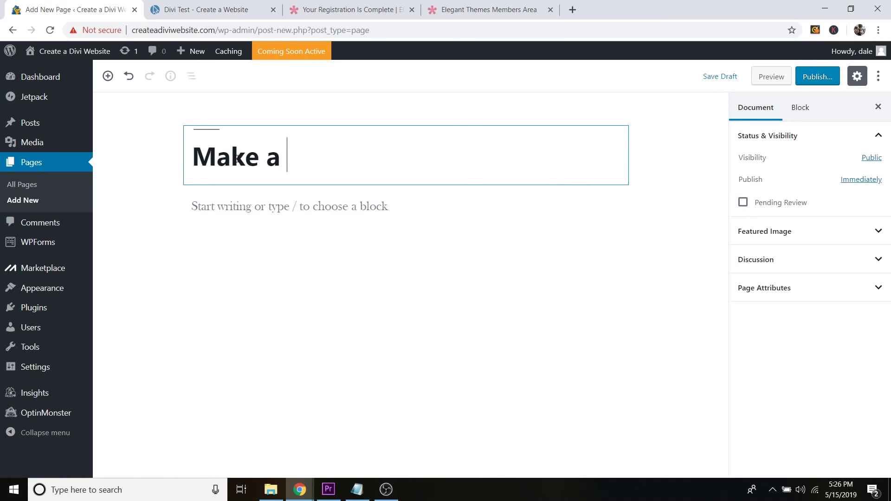
type("Divi Website")
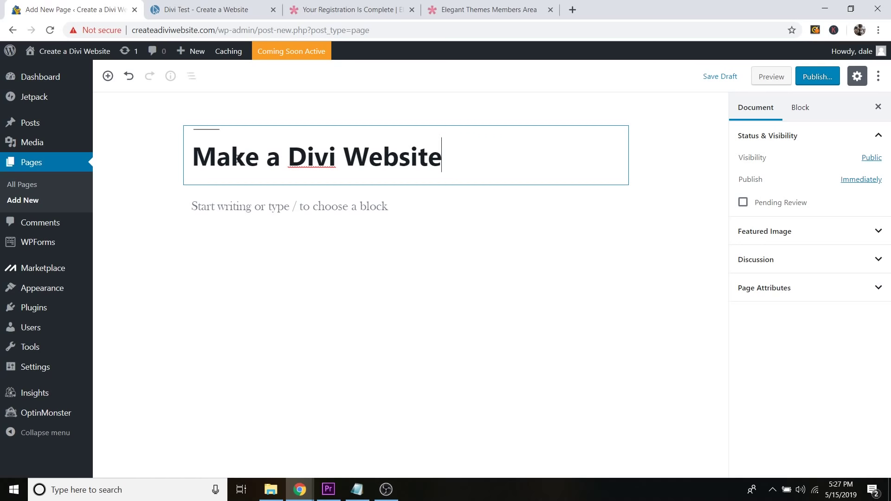
left_click(818, 77)
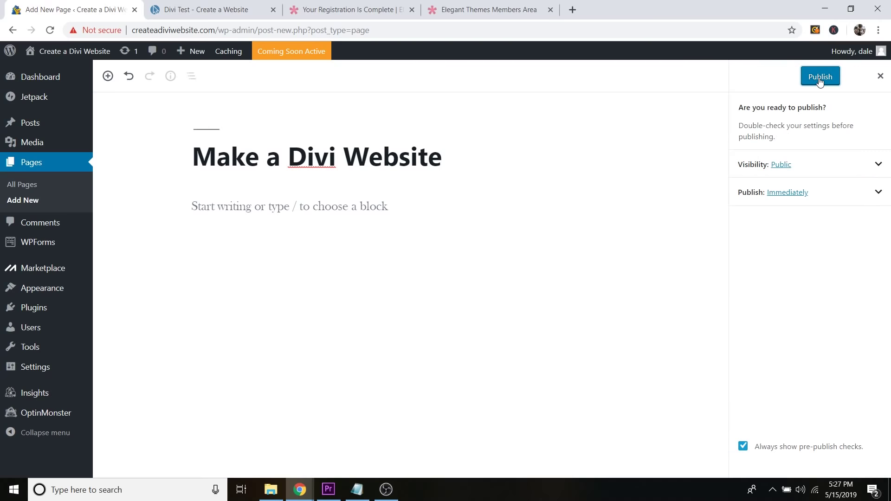
left_click(819, 78)
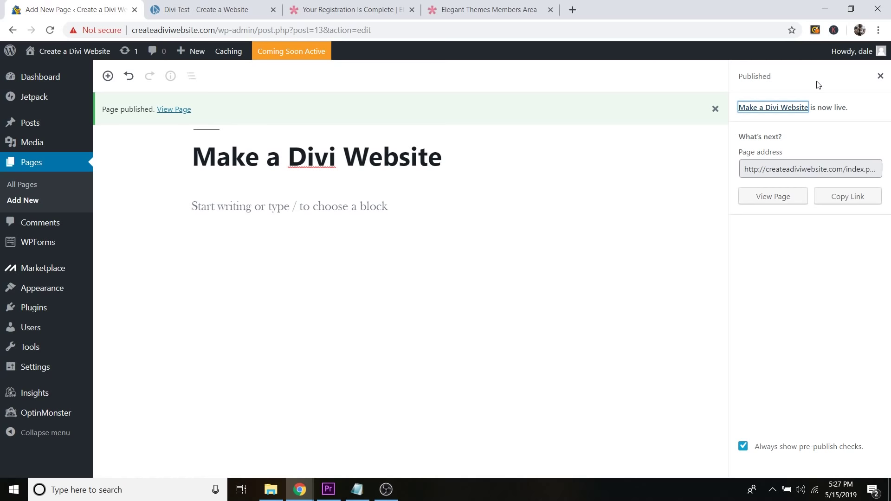
- View the live site's front page in a new tab, then return to the page editor
mouse_move(84, 54)
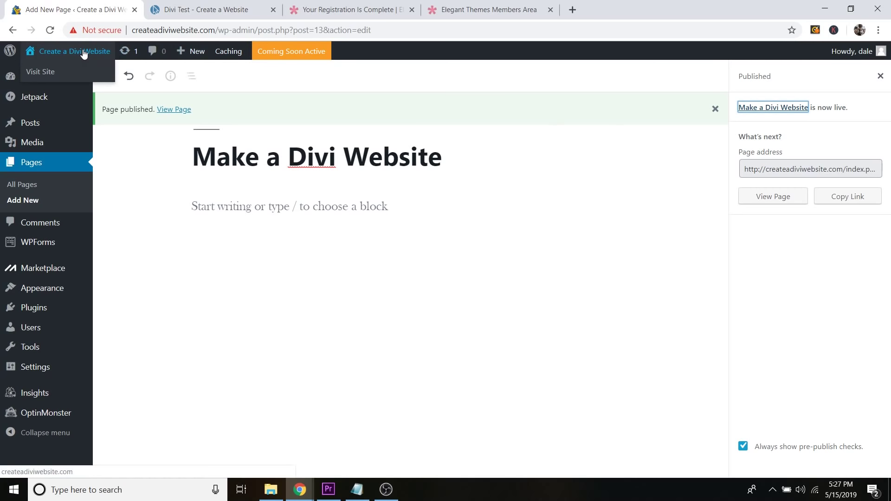
right_click(42, 74)
left_click(88, 80)
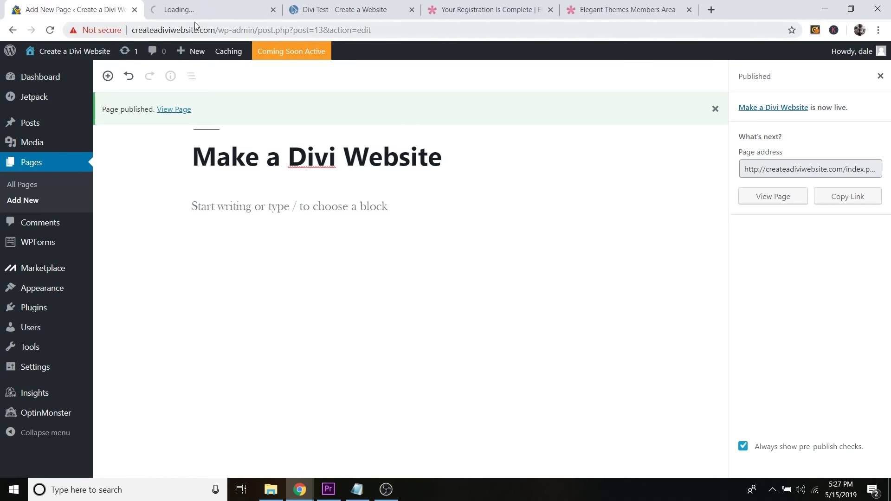
left_click(201, 9)
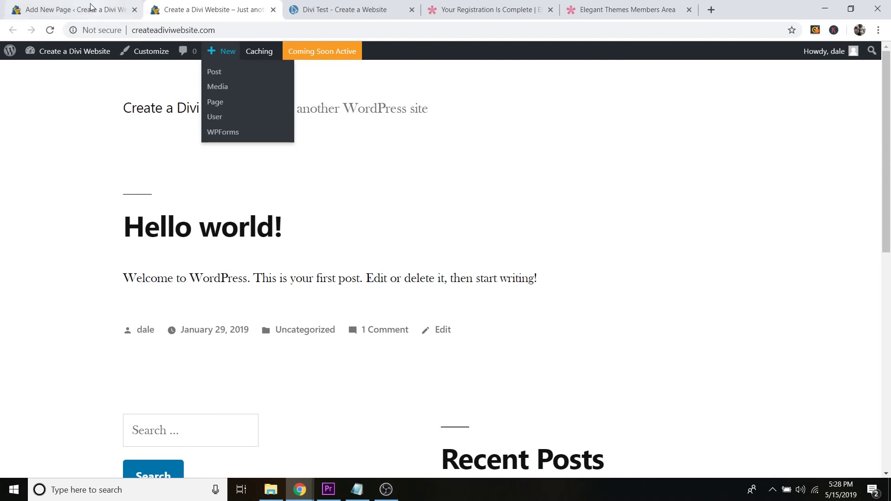
left_click(78, 12)
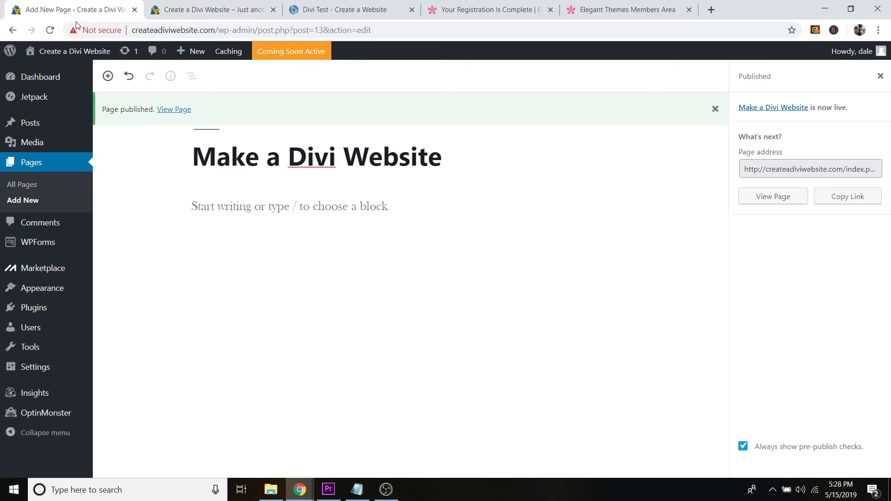
mouse_move(45, 290)
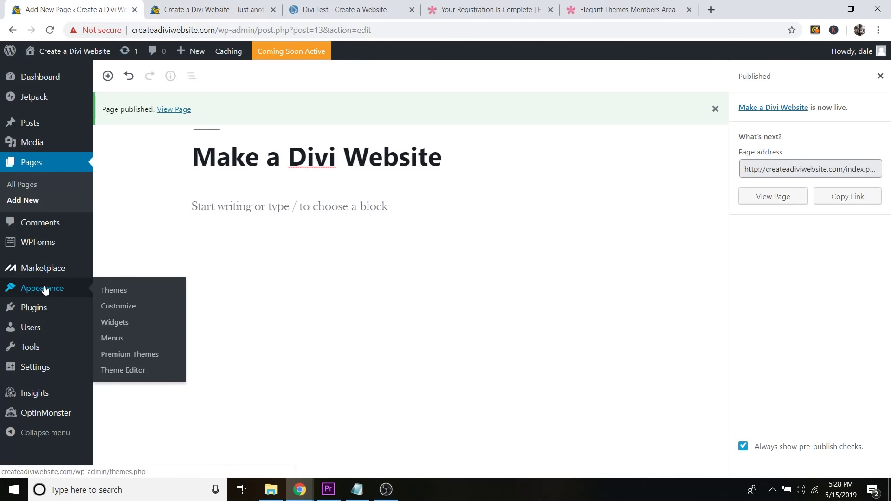
- Create a new menu named Primary Menu
left_click(112, 339)
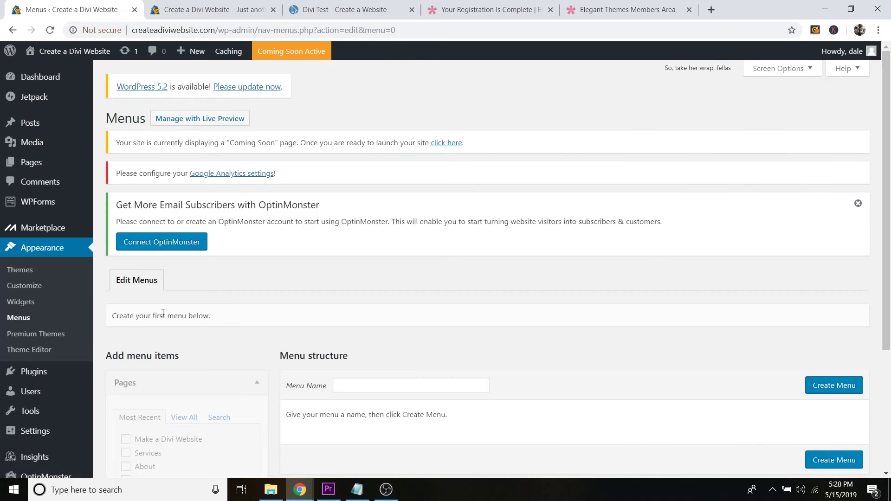
scroll(301, 193, "down", 4)
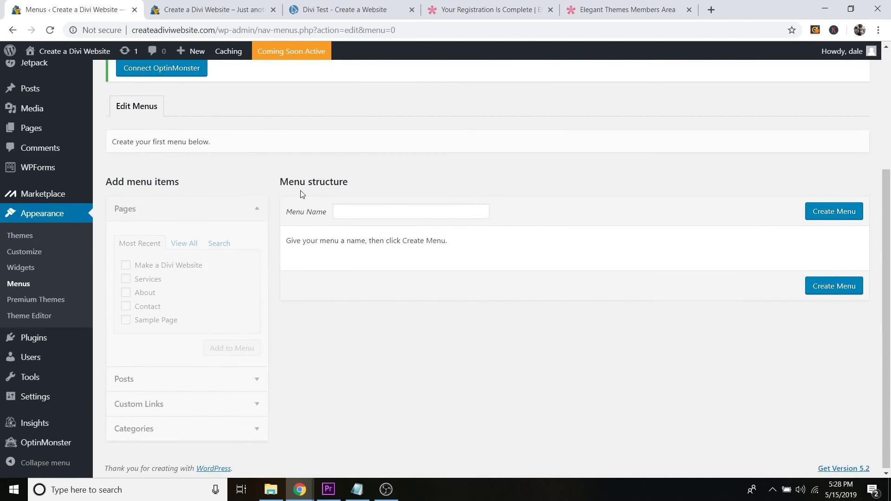
left_click(364, 213)
type("Primary Menu")
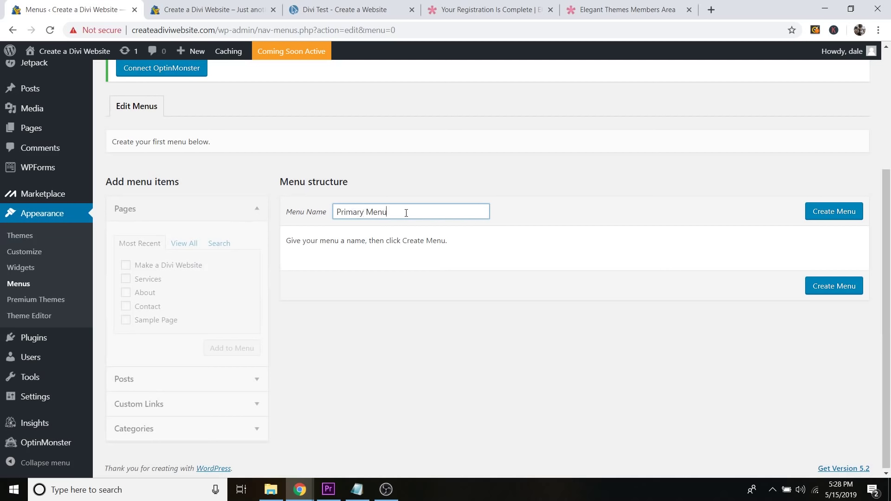
left_click(834, 211)
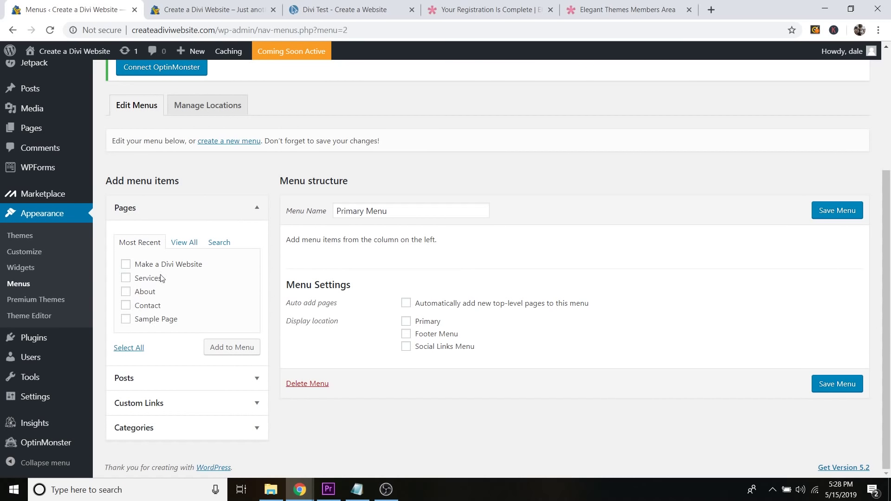
- Tick the Contact, About, Services and Make a Divi Website pages for the menu
left_click(125, 305)
left_click(126, 291)
left_click(126, 278)
left_click(126, 264)
- Add the four pages to Primary Menu, move About above Services as top-level, and save
left_click(235, 353)
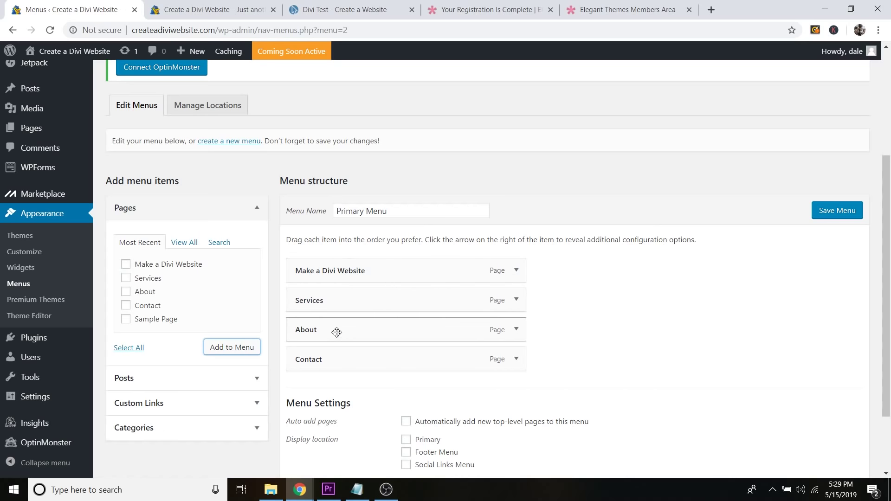
left_click_drag(321, 334, 319, 299)
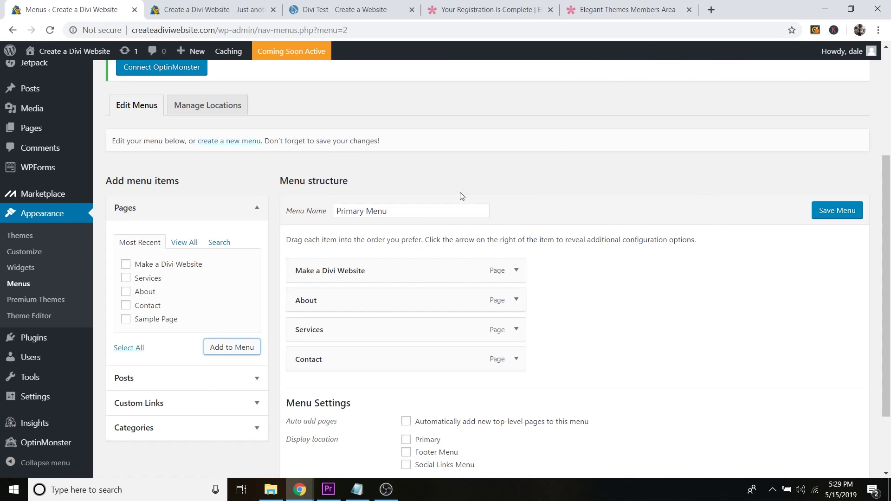
left_click_drag(308, 300, 328, 291)
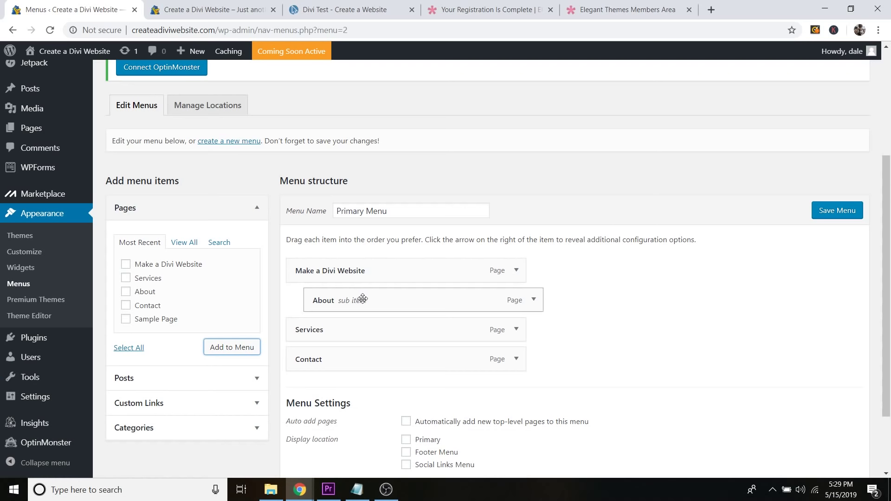
left_click_drag(358, 299, 344, 297)
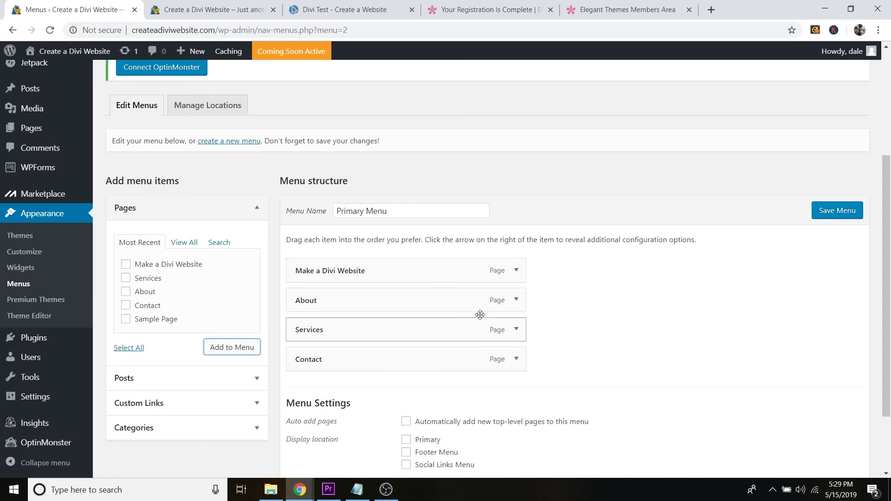
left_click(839, 214)
scroll(825, 225, "down", 5)
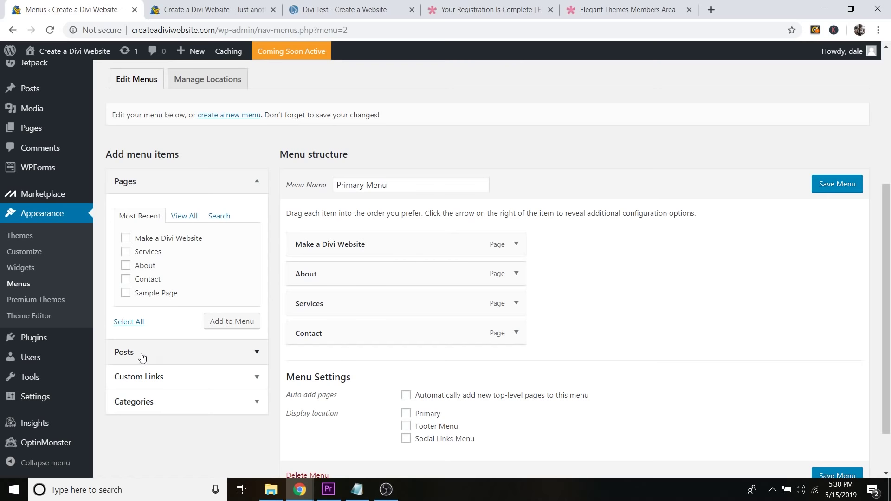
- Assign Primary Menu to the Primary display location and save the menu
left_click(167, 382)
left_click(171, 293)
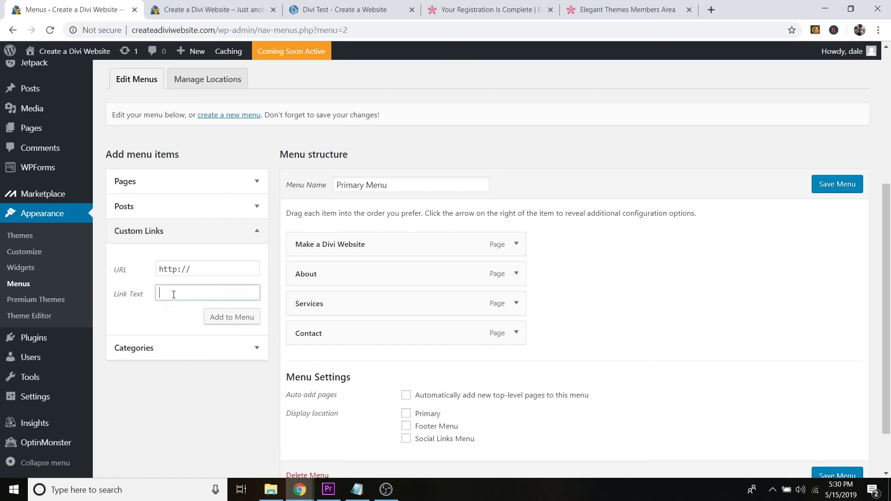
left_click(208, 269)
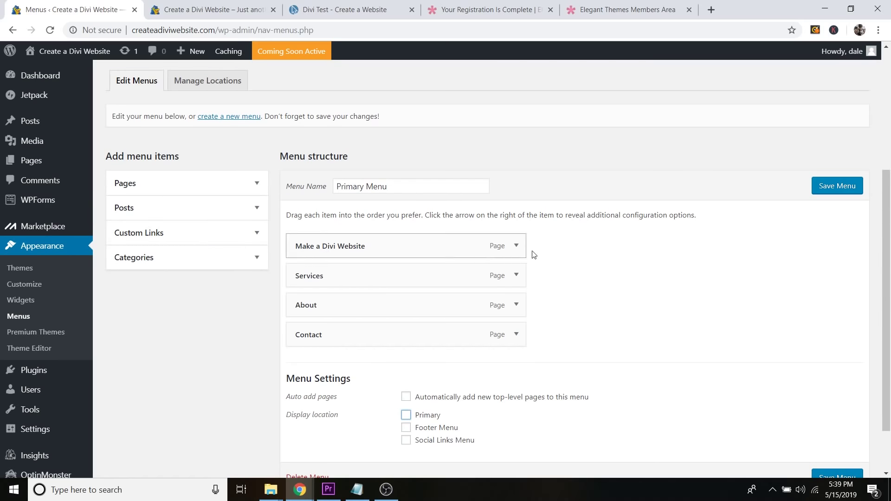
scroll(620, 252, "down", 2)
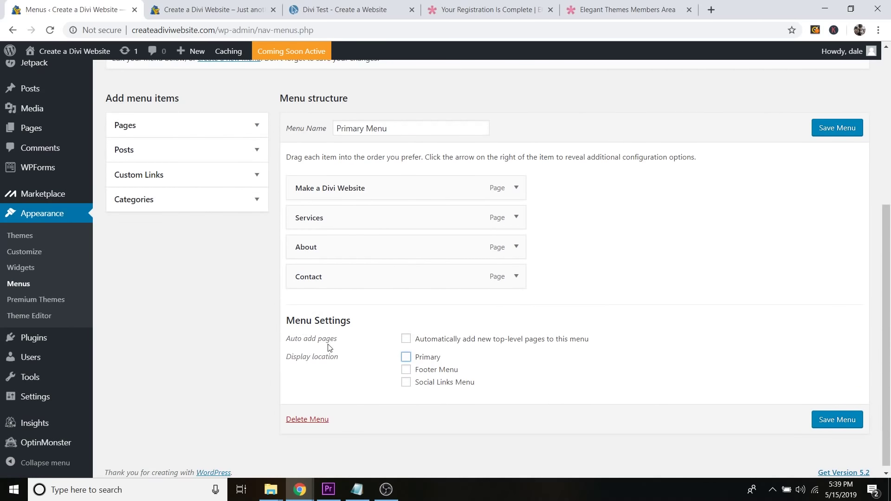
left_click_drag(288, 358, 342, 358)
left_click(406, 358)
left_click(510, 357)
left_click(841, 420)
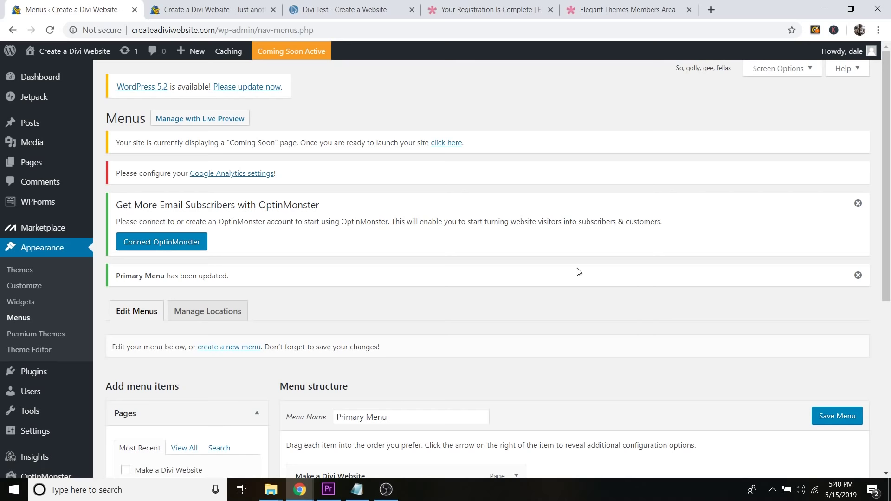
left_click(20, 274)
scroll(390, 260, "down", 2)
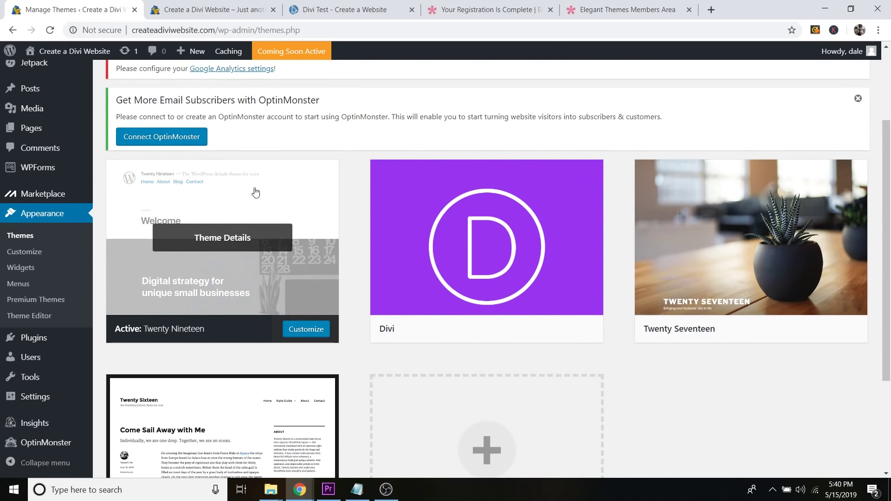
mouse_move(92, 52)
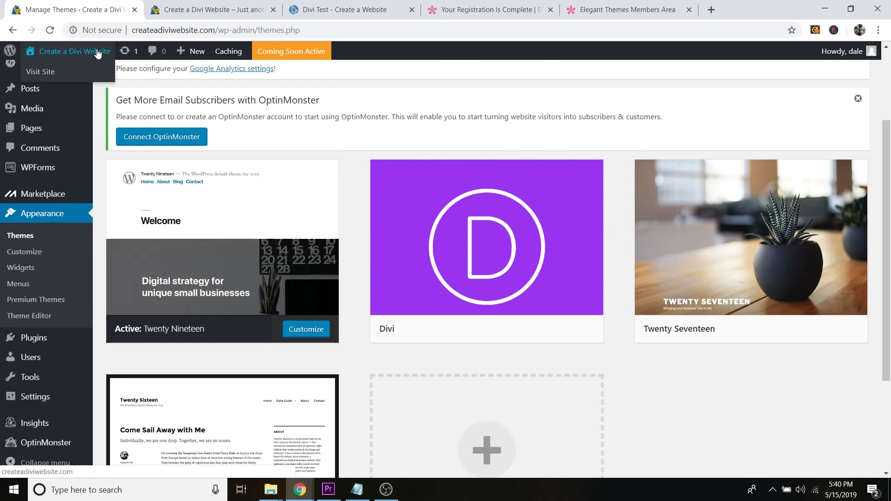
right_click(47, 75)
left_click(84, 80)
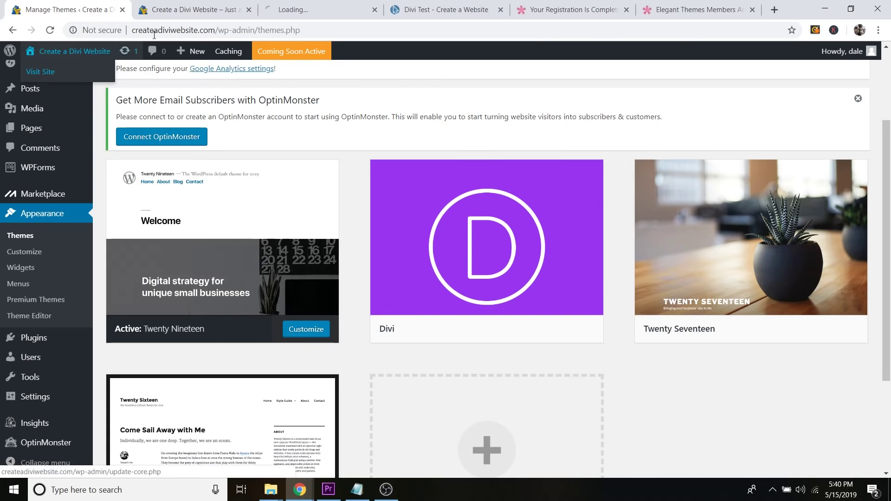
middle_click(209, 6)
left_click(209, 6)
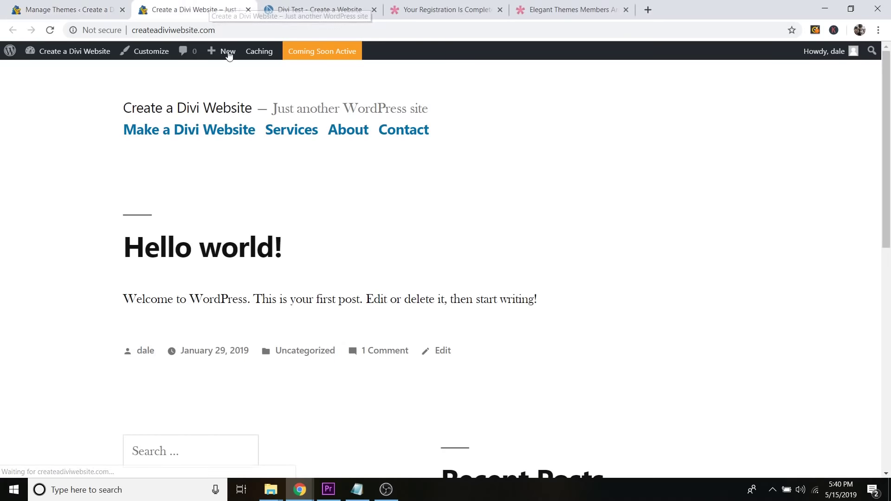
scroll(574, 224, "down", 1)
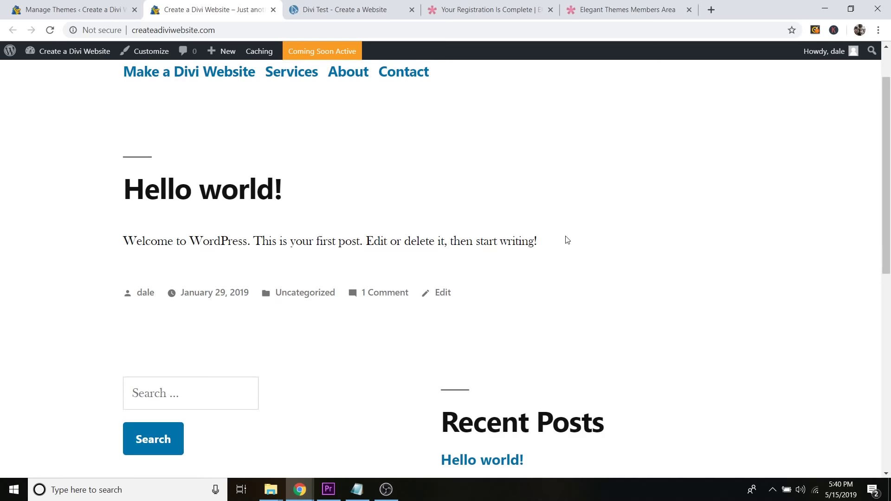
scroll(733, 284, "down", 2)
scroll(702, 294, "up", 3)
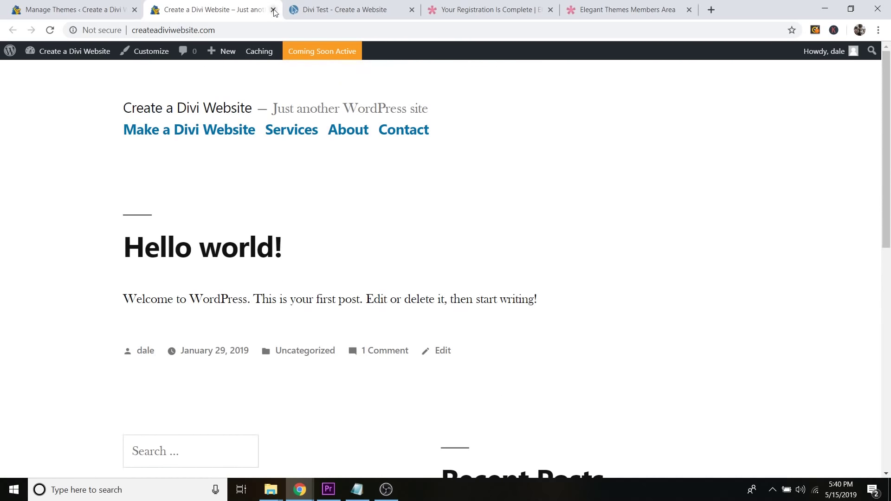
left_click(273, 10)
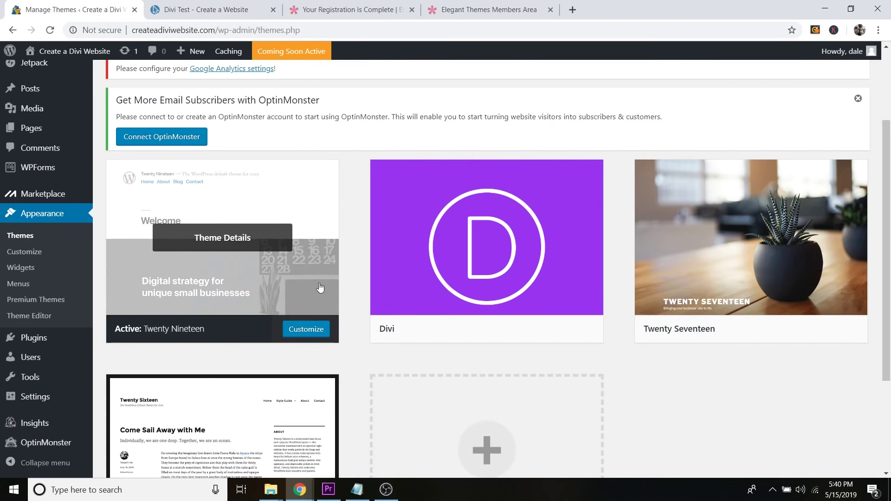
mouse_move(494, 232)
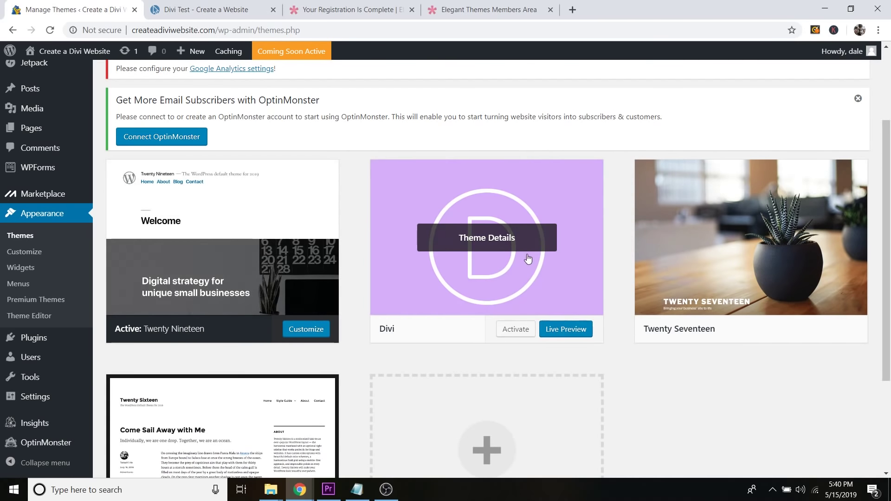
- Activate Divi and view the restyled front page in a new tab
left_click(518, 330)
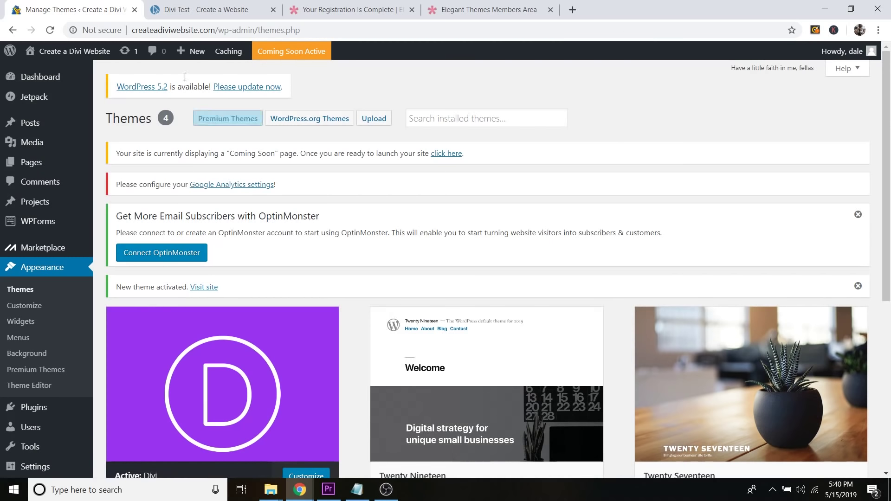
right_click(51, 74)
left_click(83, 80)
left_click(202, 10)
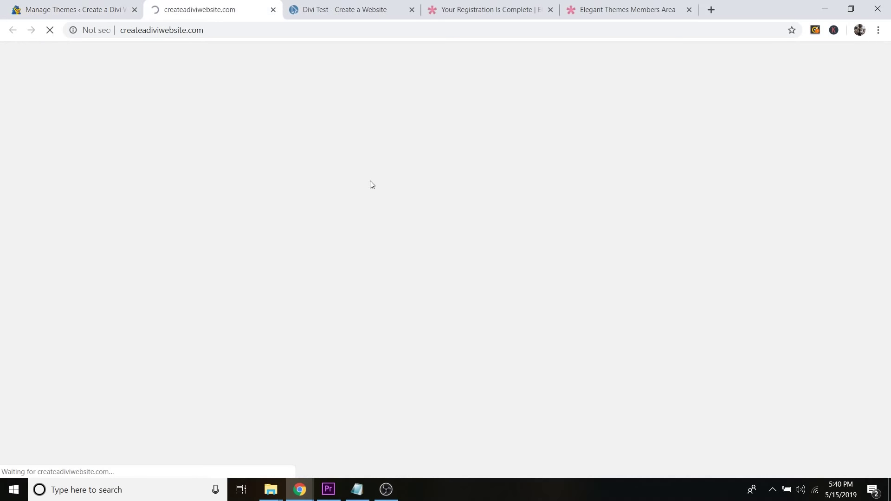
scroll(499, 183, "down", 2)
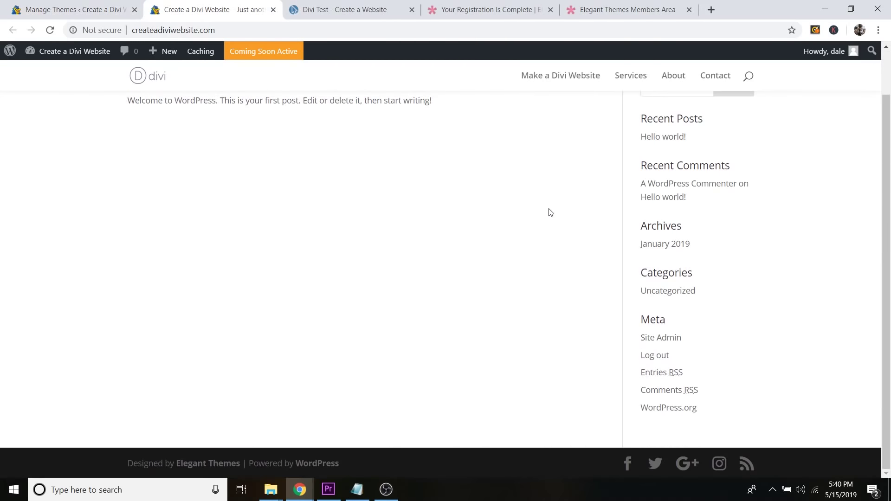
scroll(546, 211, "up", 2)
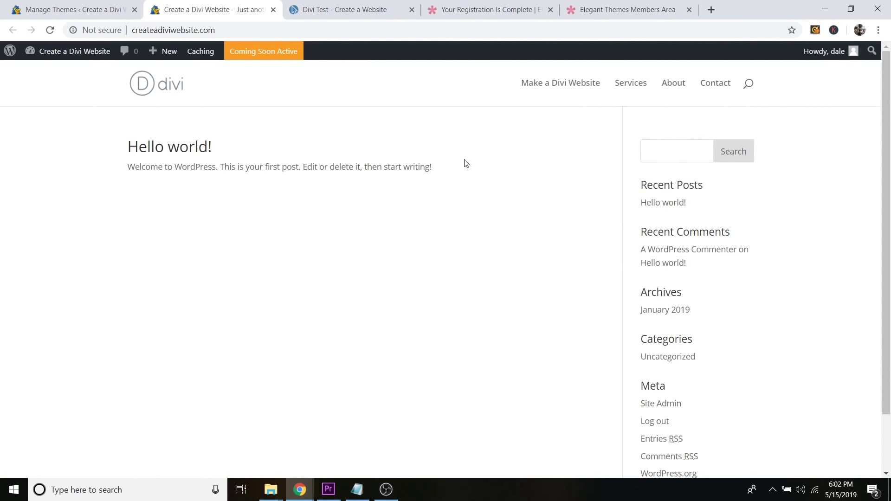
left_click(84, 10)
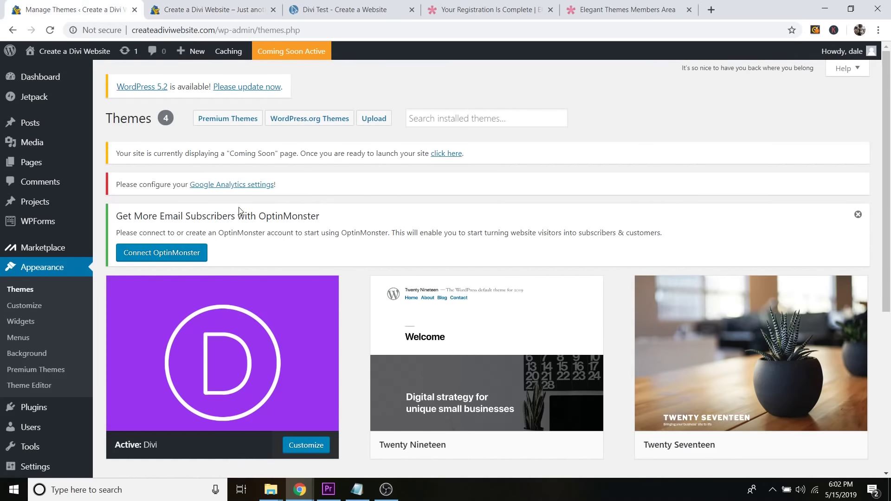
- Create and publish a new page titled Homepage
mouse_move(33, 168)
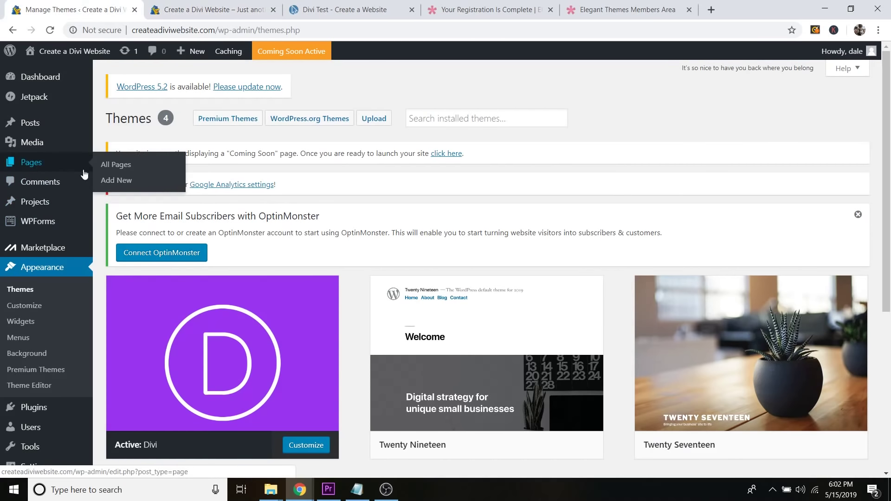
left_click(116, 182)
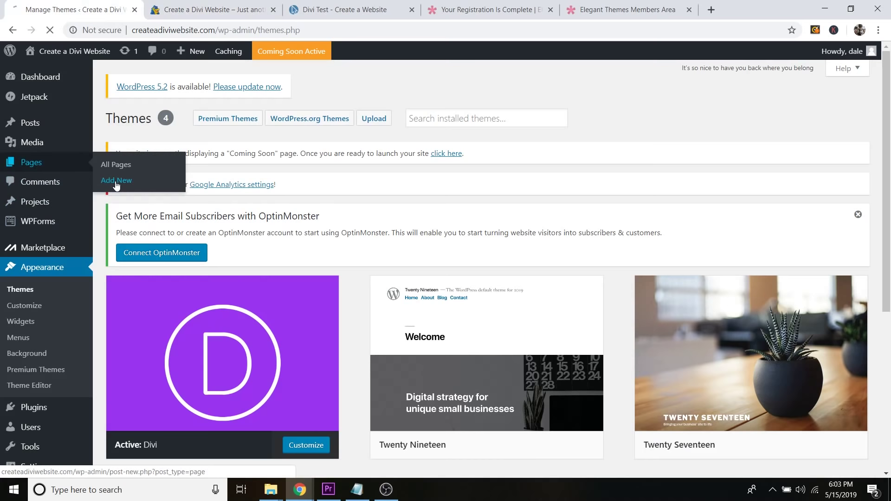
type("Homepage")
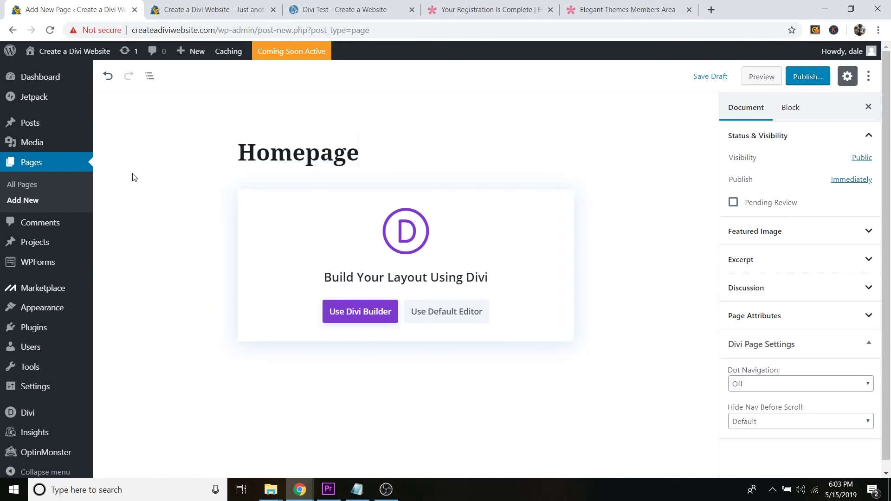
left_click(801, 77)
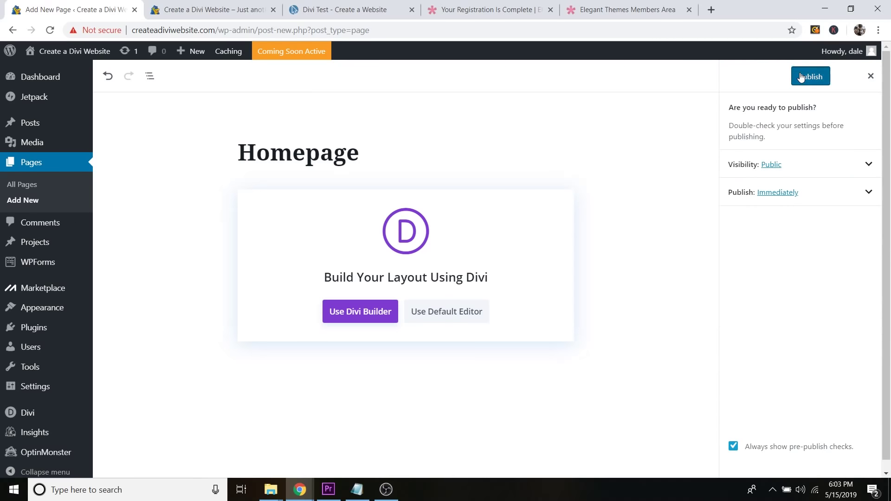
left_click(801, 77)
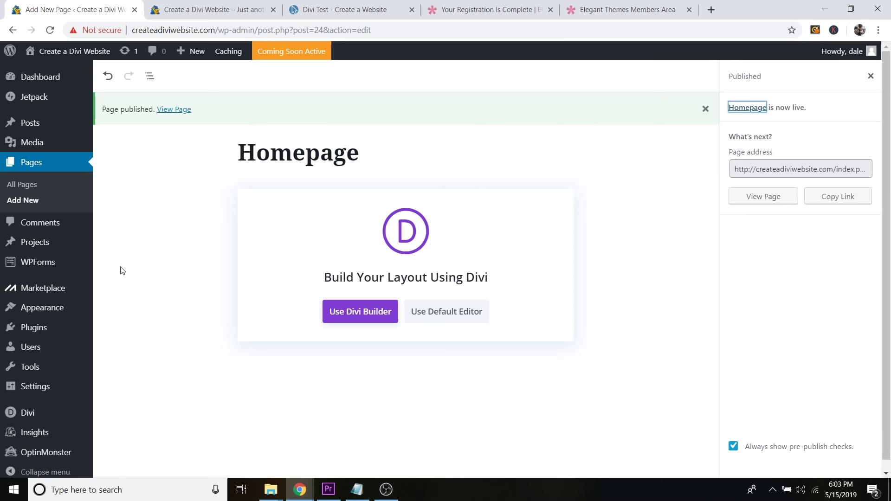
mouse_move(44, 392)
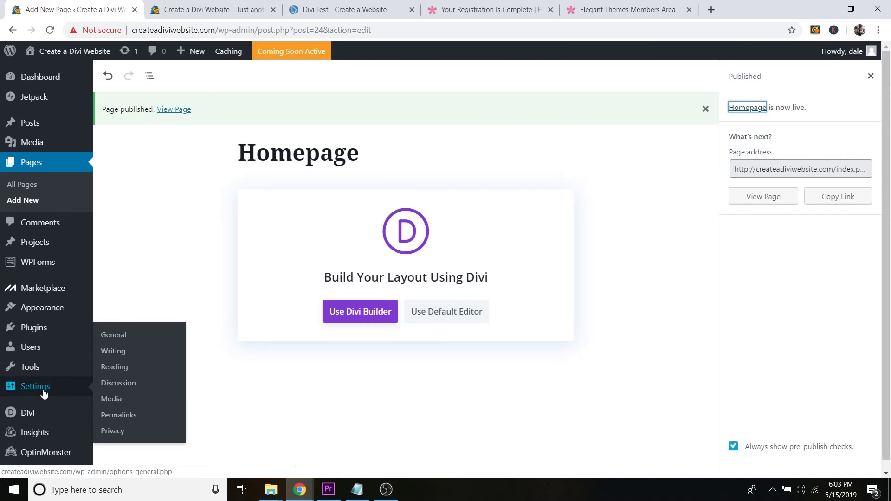
- Set Reading to a static front page using Homepage, save, and check the Pages list
left_click(121, 369)
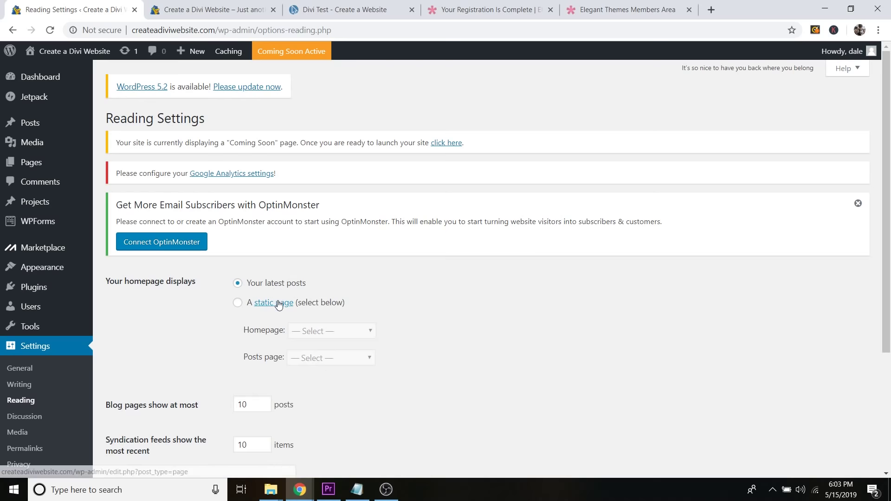
left_click(237, 304)
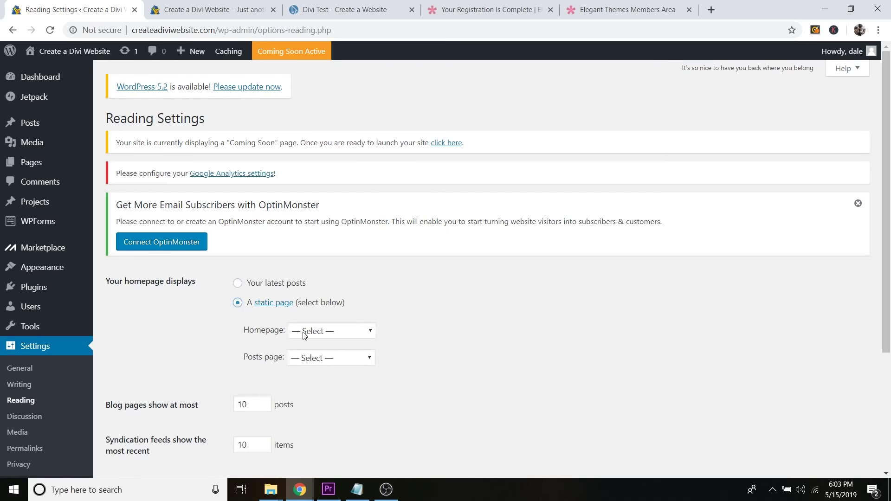
left_click(319, 331)
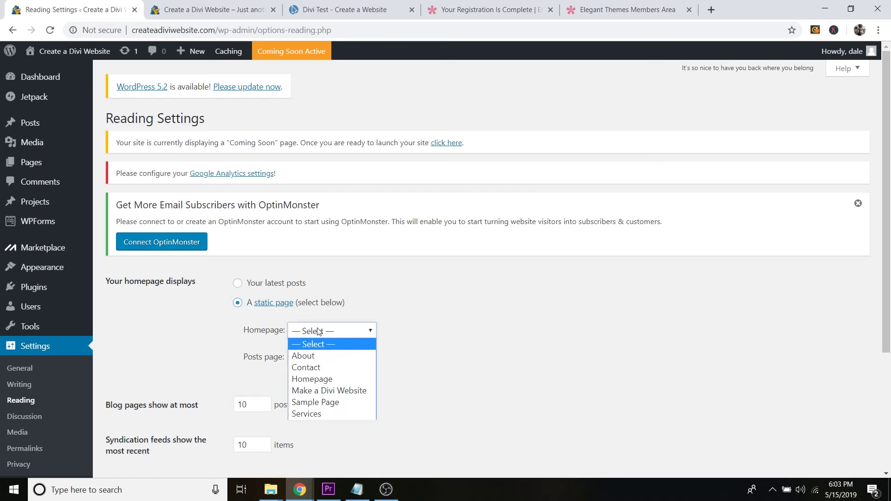
left_click(326, 379)
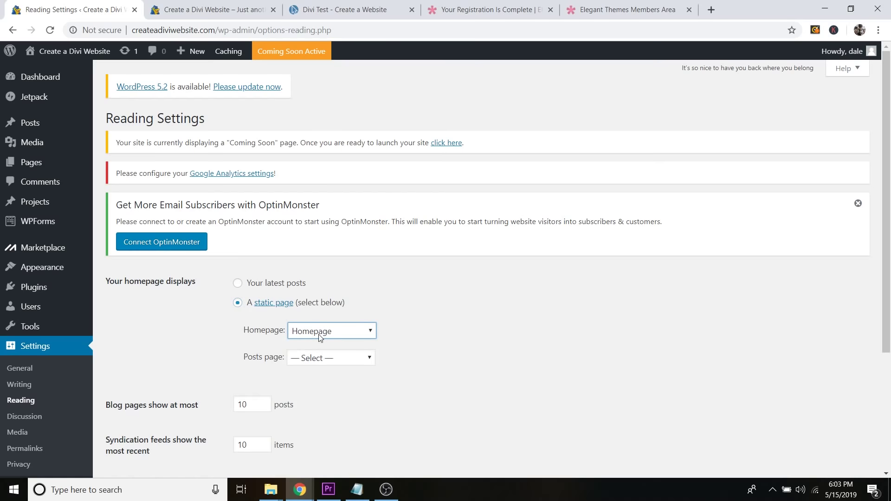
scroll(323, 310, "down", 4)
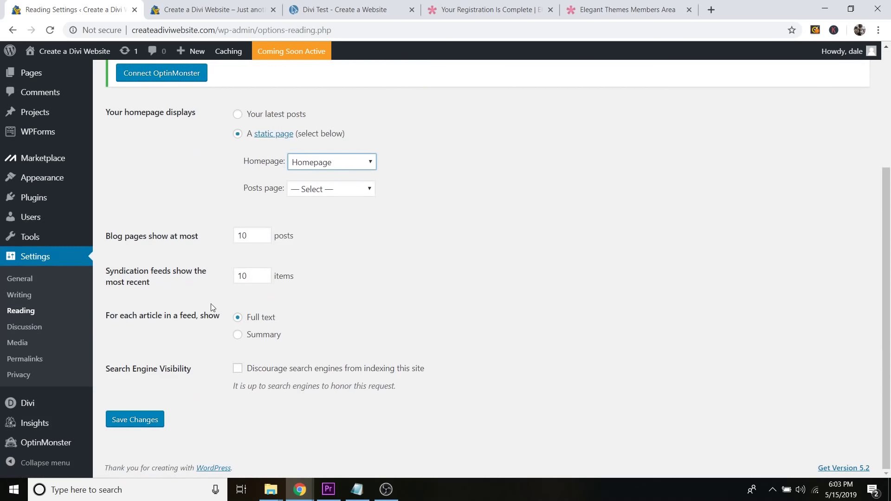
left_click(130, 424)
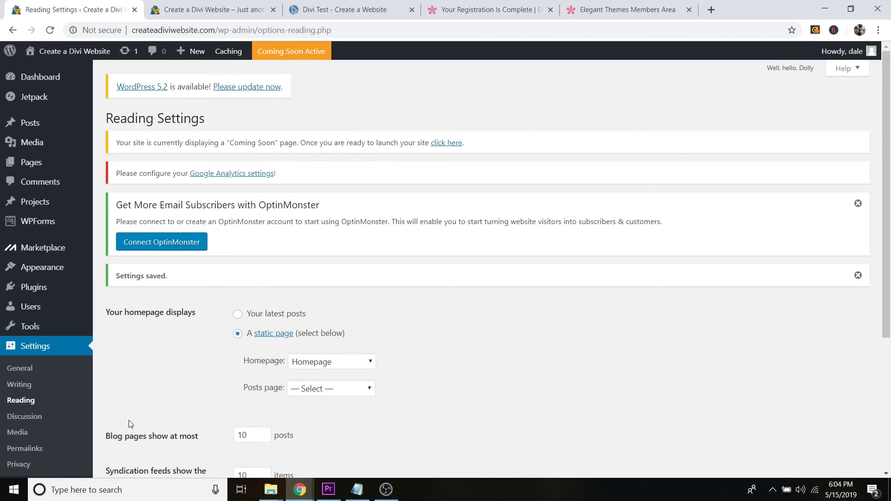
mouse_move(38, 161)
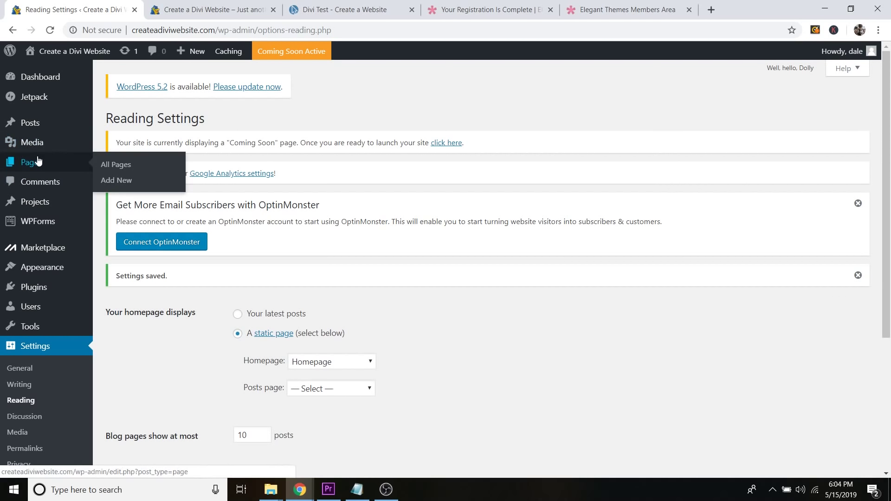
left_click(121, 168)
- Open the Homepage page from All Pages and launch it in the Divi Builder
scroll(298, 344, "down", 2)
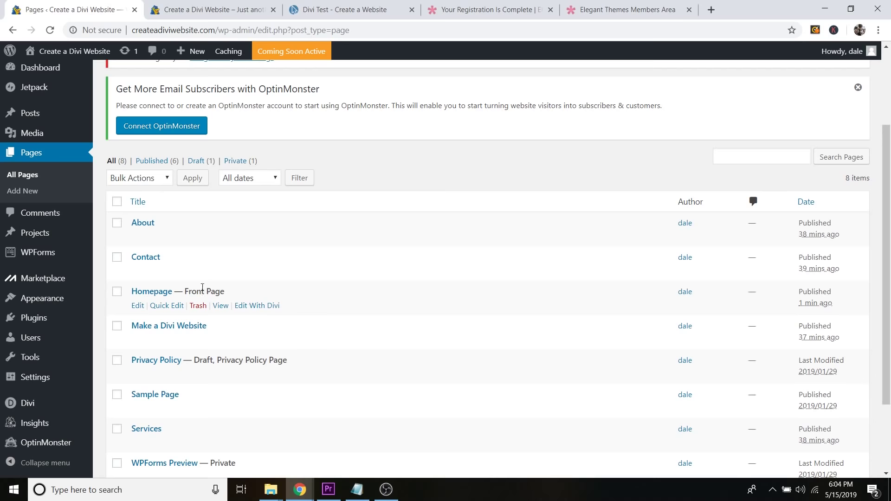
left_click(157, 295)
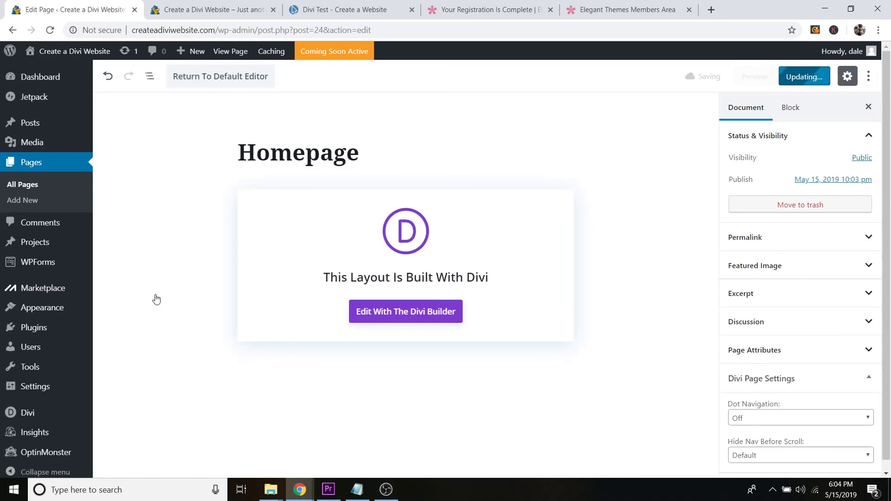
left_click(416, 319)
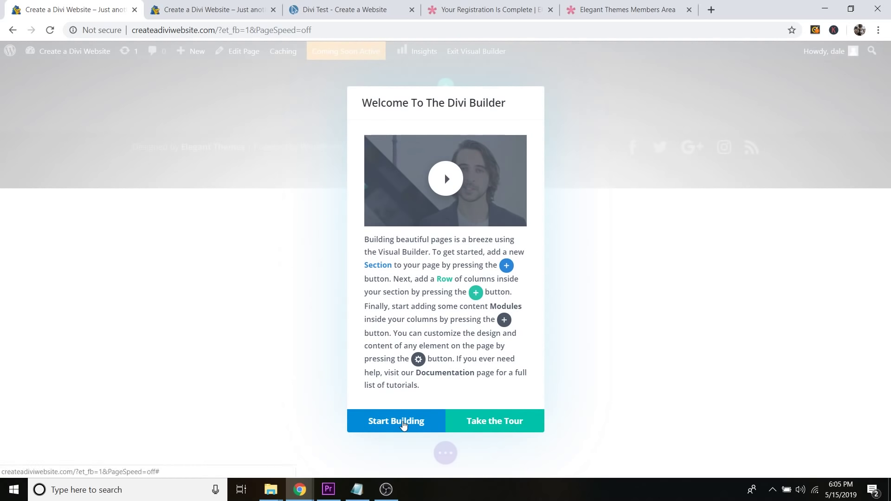
- Dismiss the Divi welcome, build from scratch and bring up the row layouts
left_click(403, 423)
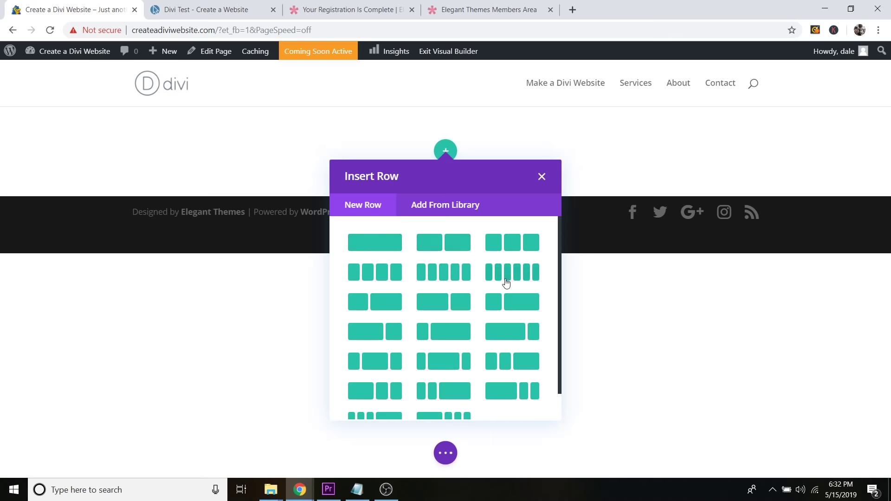
- Add a single-column row and place a Text module in it
left_click(386, 248)
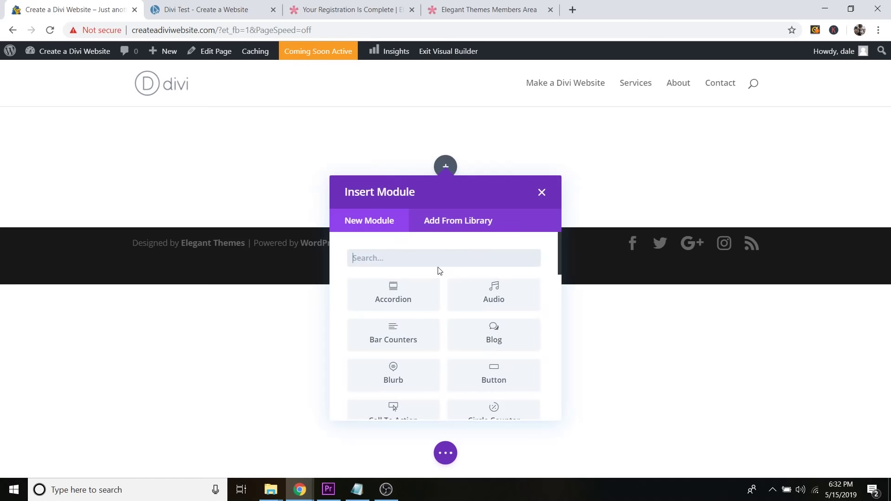
type("text")
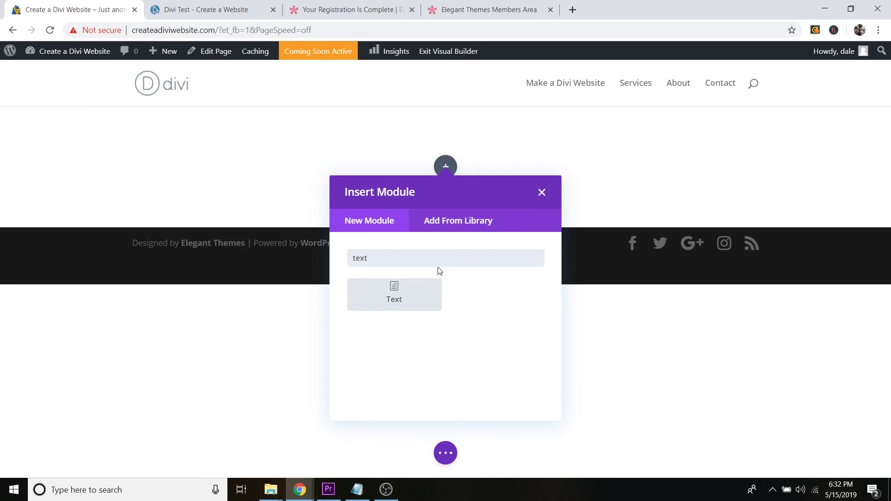
left_click(411, 297)
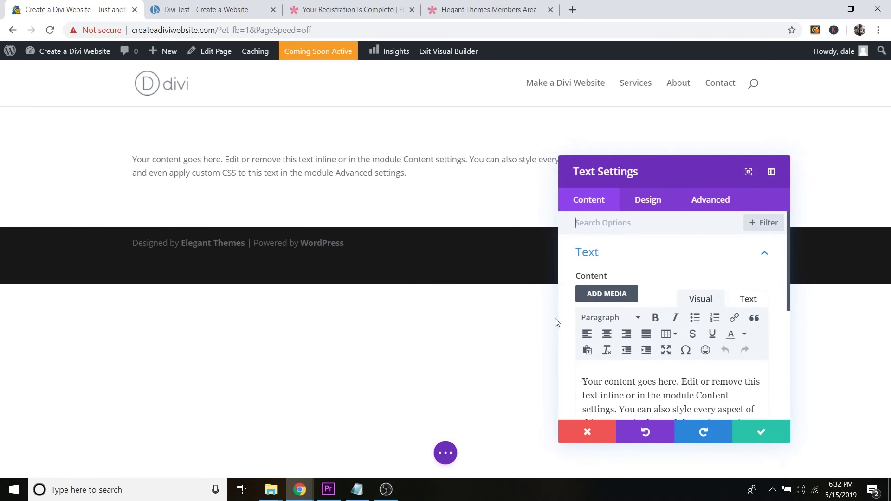
- Replace the placeholder with 'How to Create a Website with Divi' formatted as Heading 1
left_click_drag(607, 171, 651, 108)
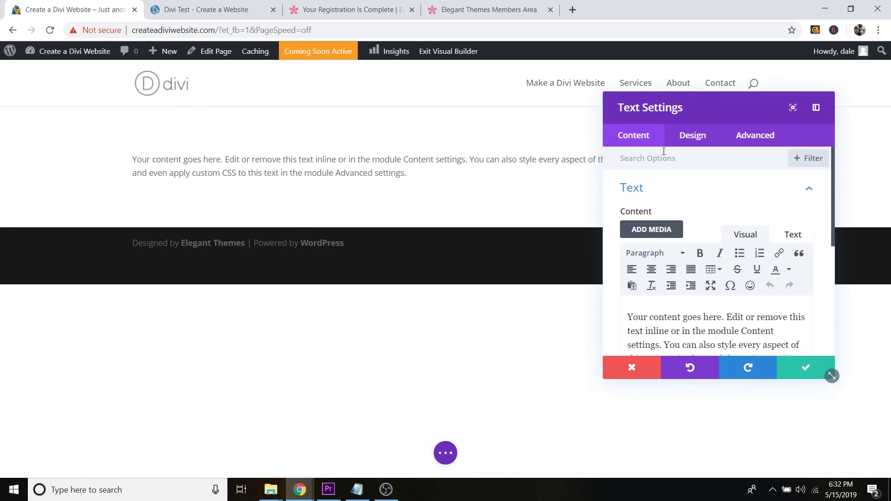
scroll(650, 204, "down", 3)
left_click_drag(629, 201, 776, 277)
type("How to Create a Website with Divi")
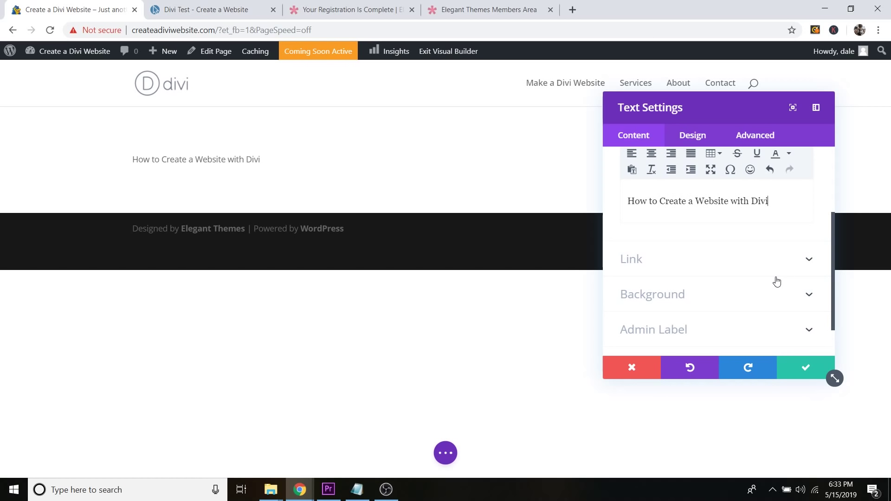
scroll(771, 287, "up", 2)
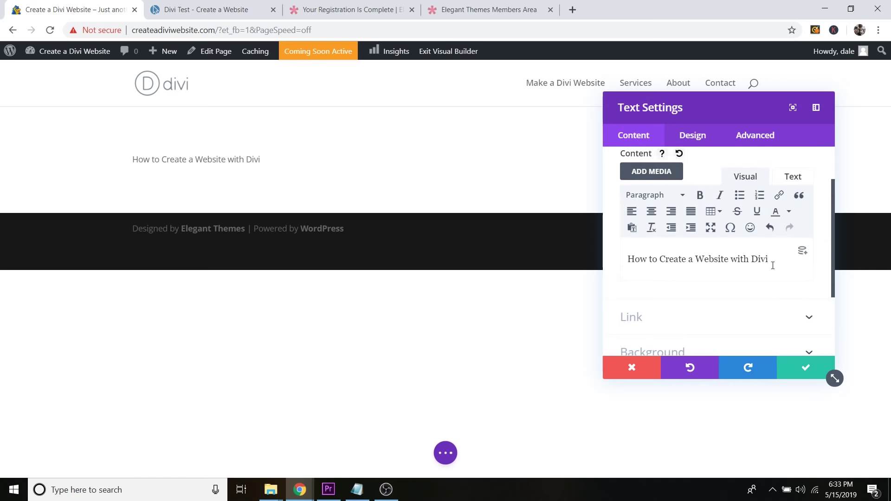
left_click_drag(771, 259, 614, 262)
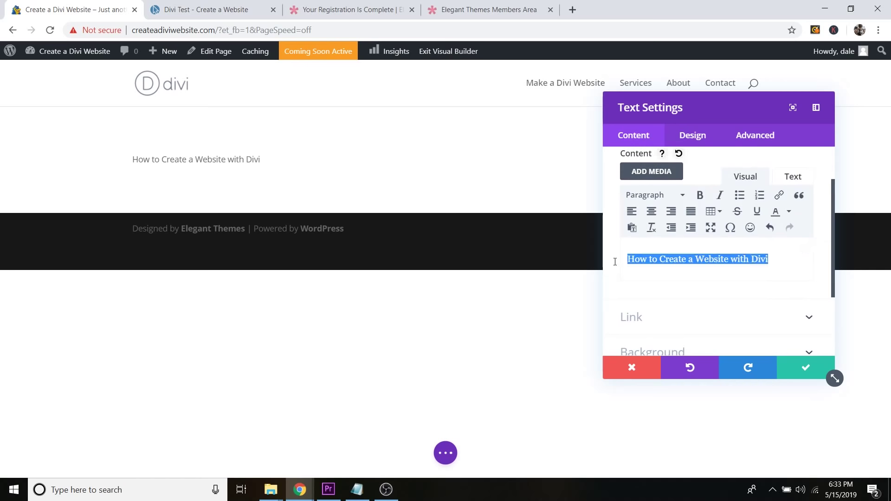
left_click(670, 197)
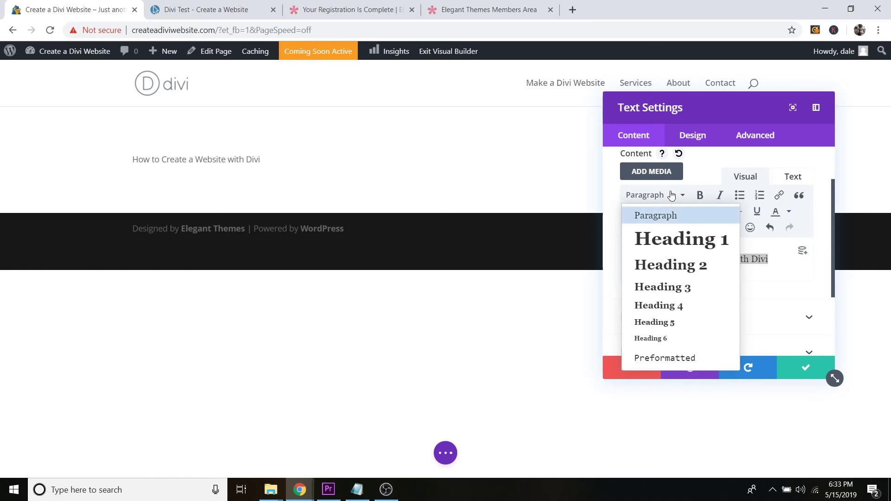
left_click(682, 240)
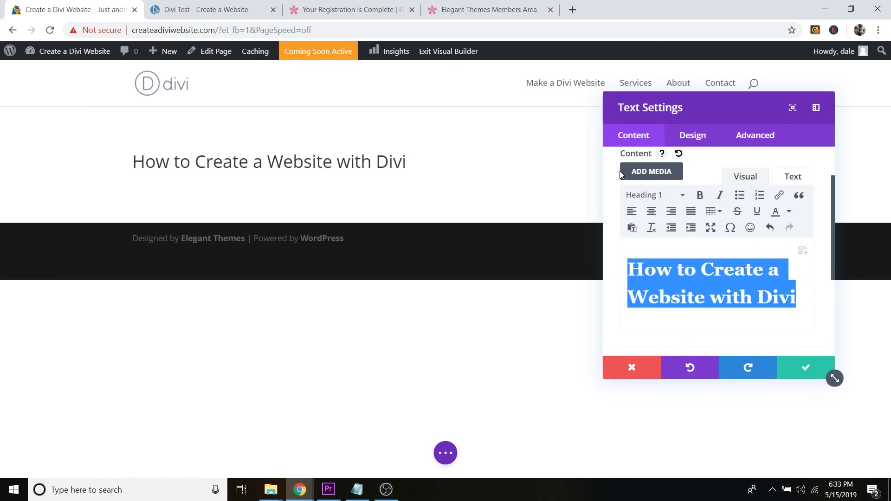
scroll(723, 260, "up", 2)
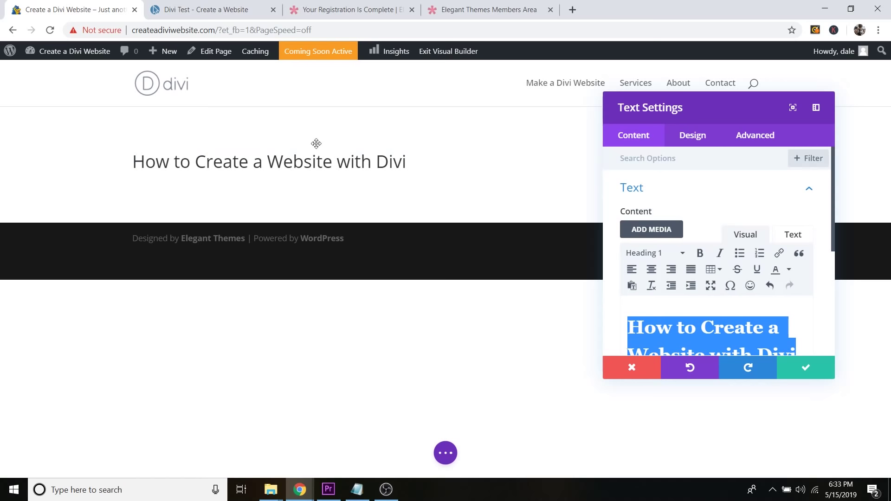
- Keep the heading font at Default and set its weight to Semi Bold
left_click(699, 139)
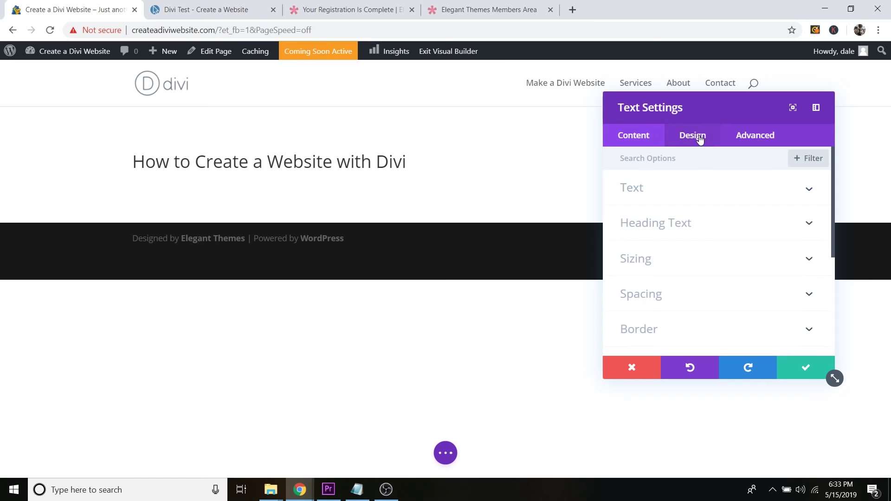
left_click(666, 226)
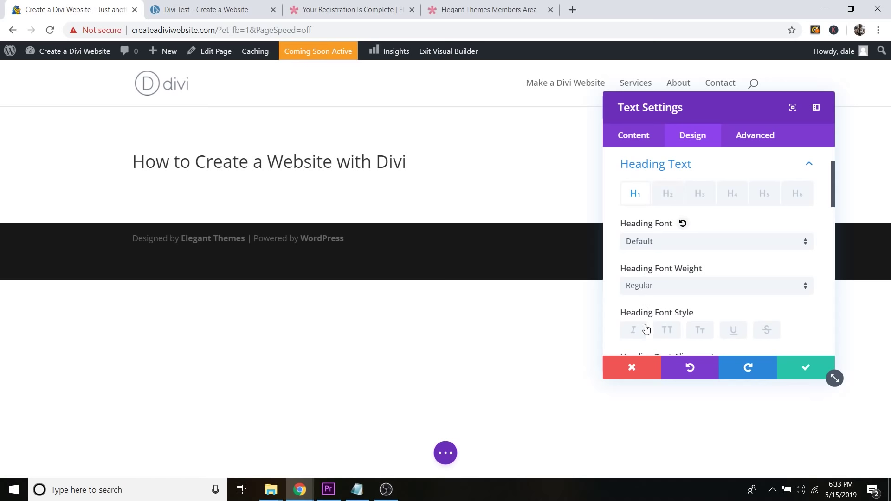
left_click(648, 242)
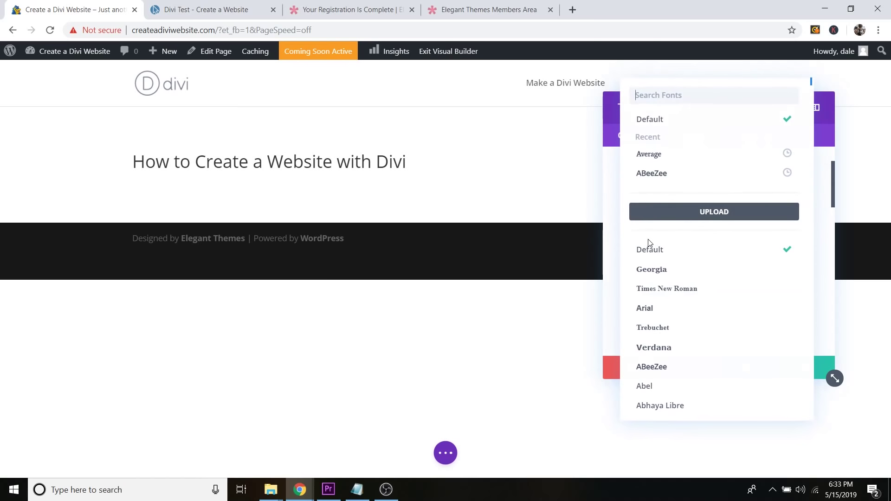
scroll(714, 274, "down", 6)
scroll(714, 287, "down", 2)
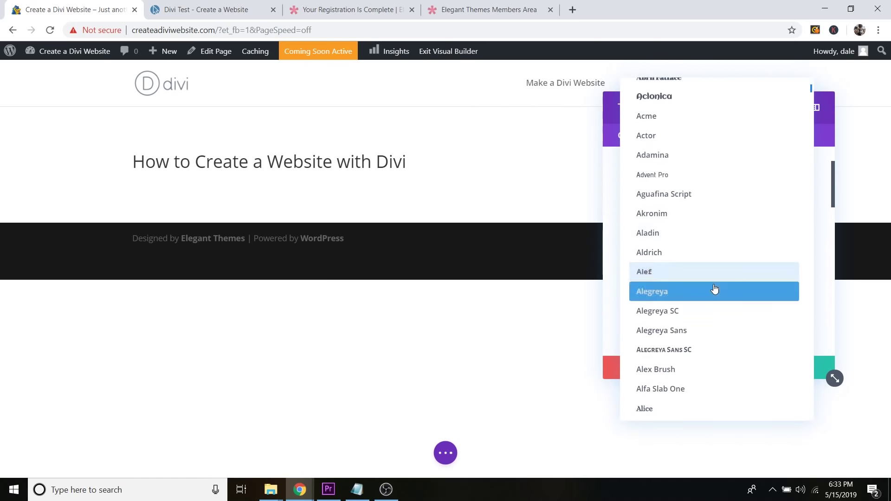
scroll(713, 290, "up", 5)
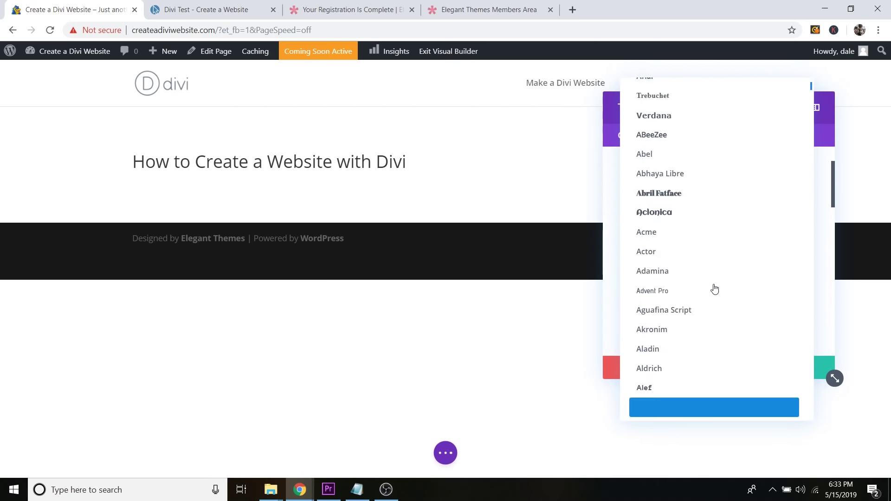
left_click(819, 222)
scroll(675, 230, "down", 2)
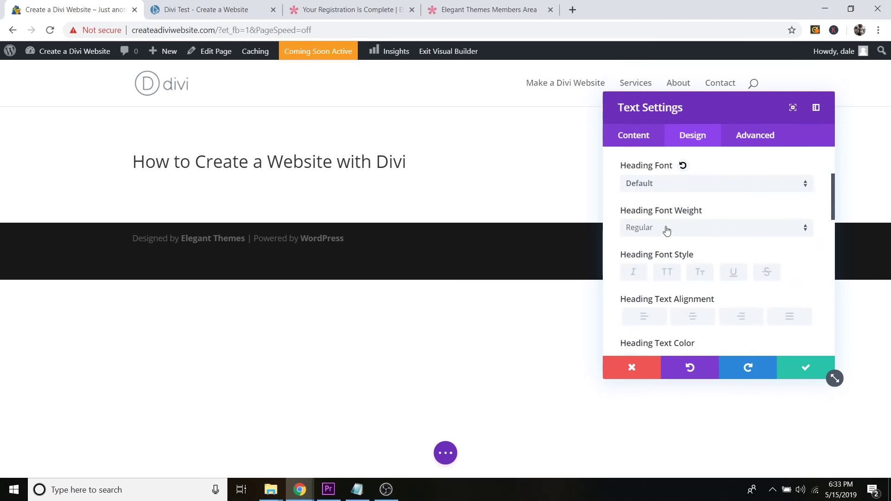
left_click(667, 230)
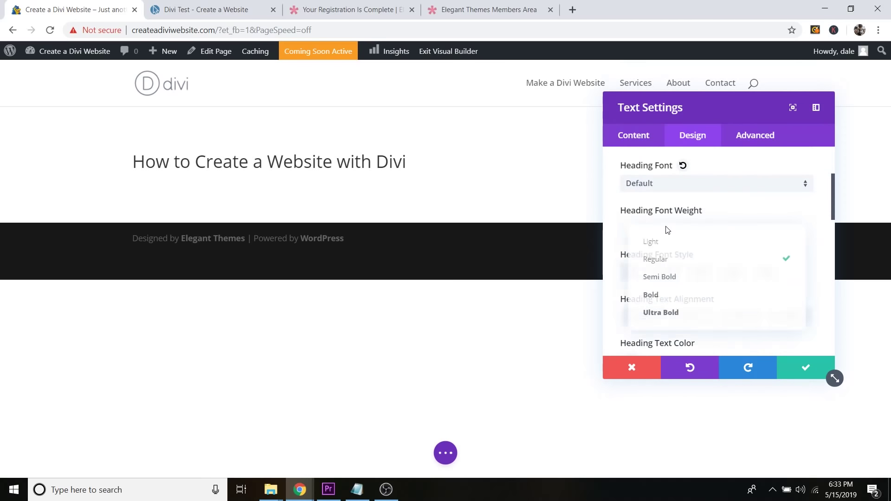
left_click(671, 278)
scroll(722, 234, "down", 1)
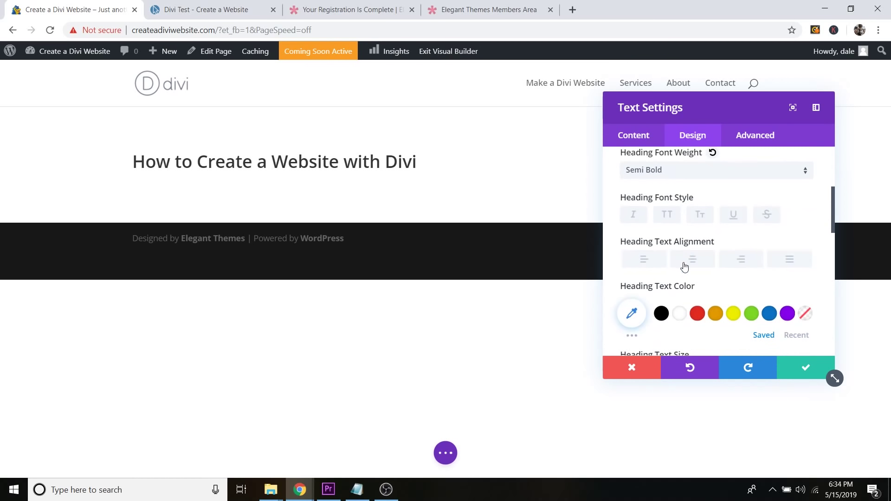
- Try other alignments, then leave the heading left-aligned
left_click(703, 266)
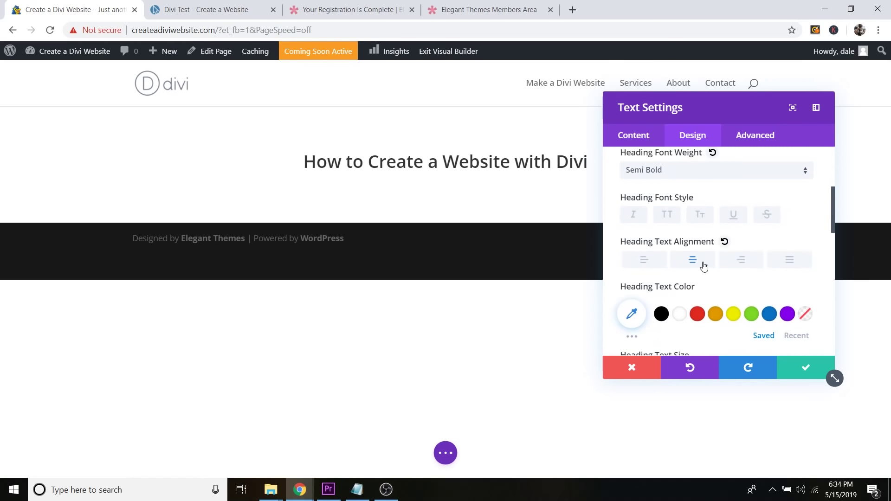
left_click(634, 263)
left_click(694, 264)
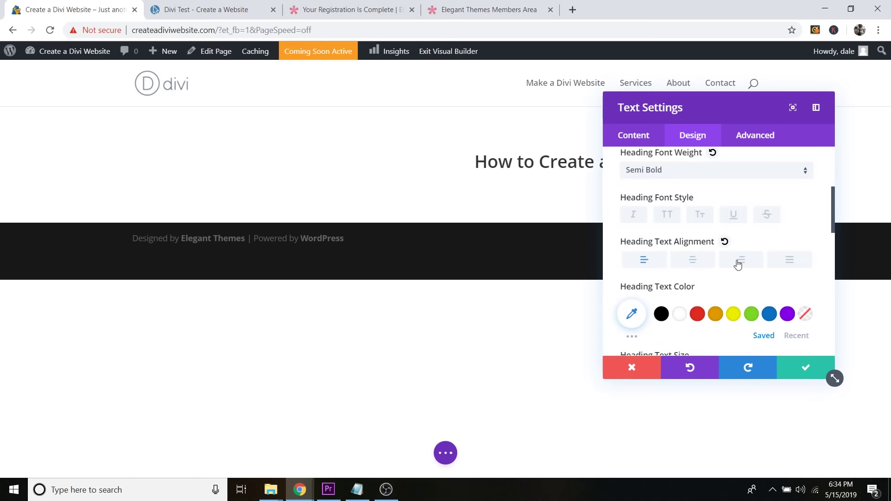
left_click(649, 263)
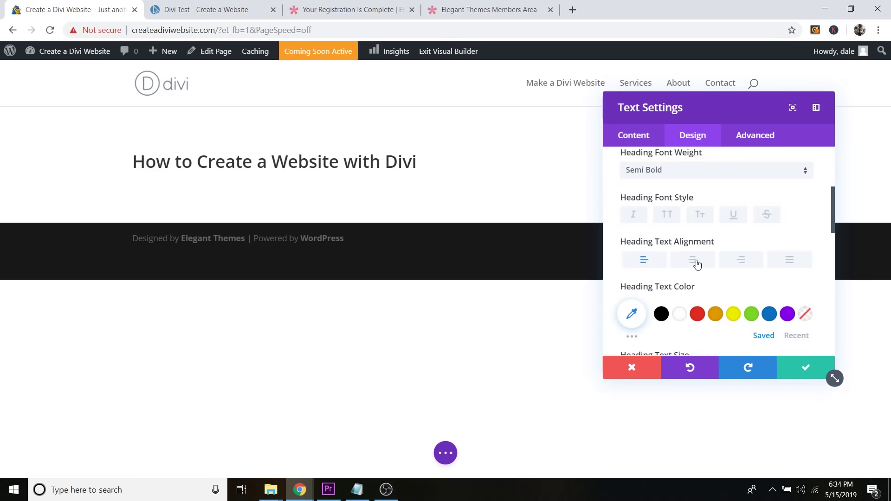
scroll(668, 255, "down", 1)
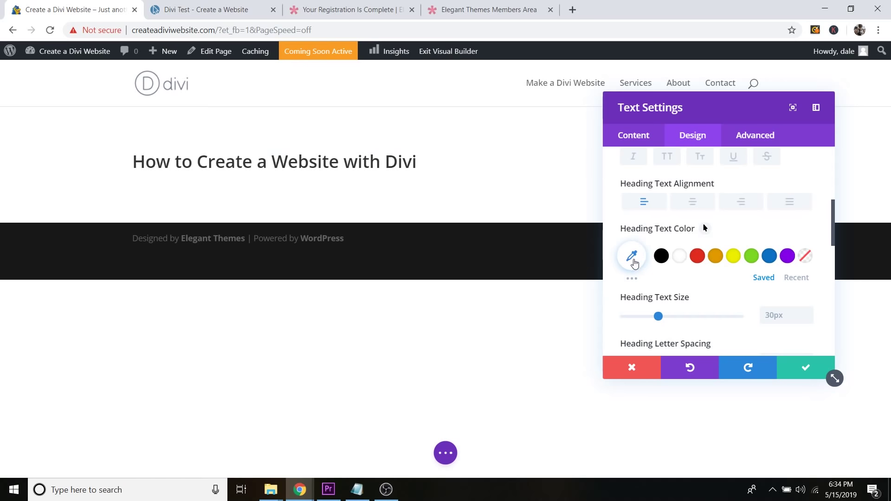
- Set the heading text colour to dark grey #4c4c4c
left_click(632, 256)
scroll(693, 277, "down", 2)
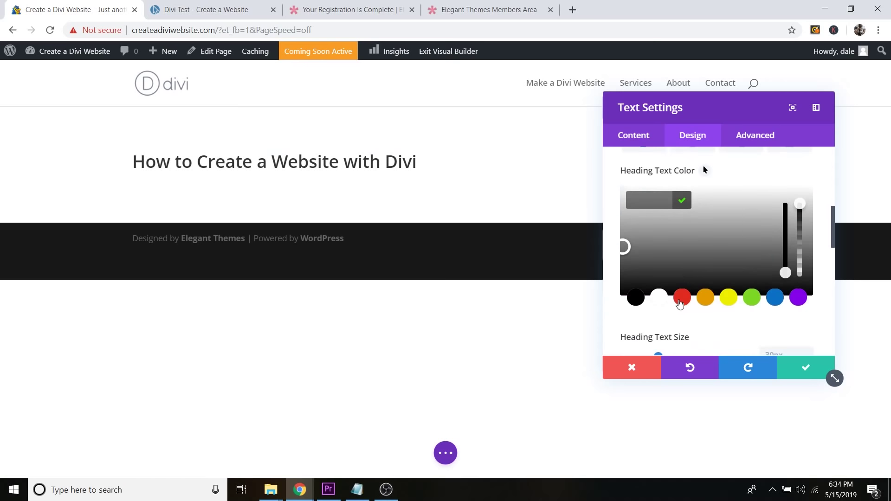
left_click(752, 297)
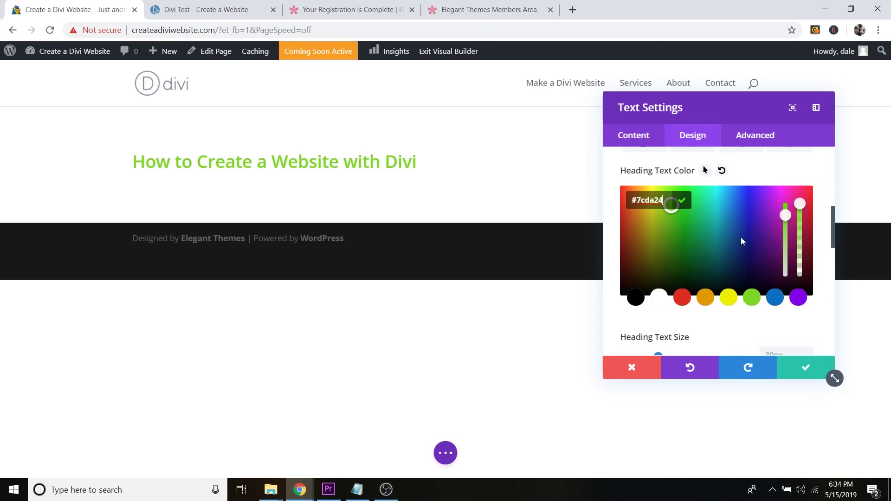
left_click_drag(671, 205, 690, 219)
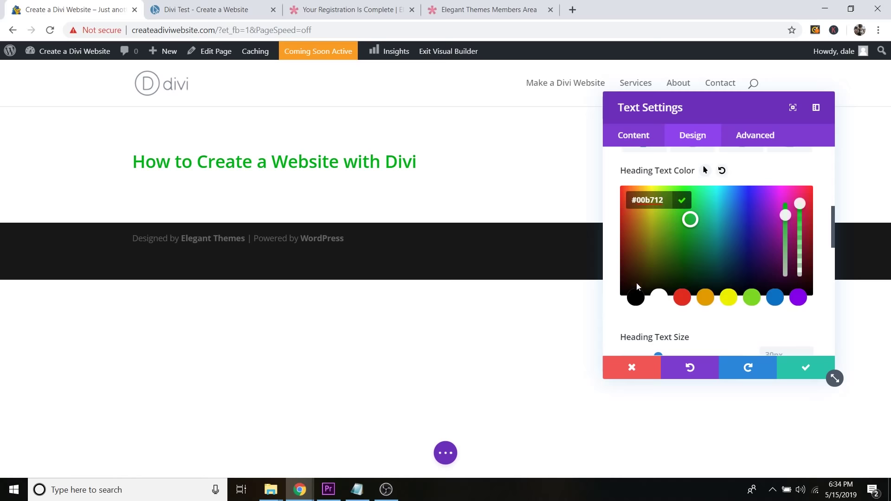
left_click(637, 299)
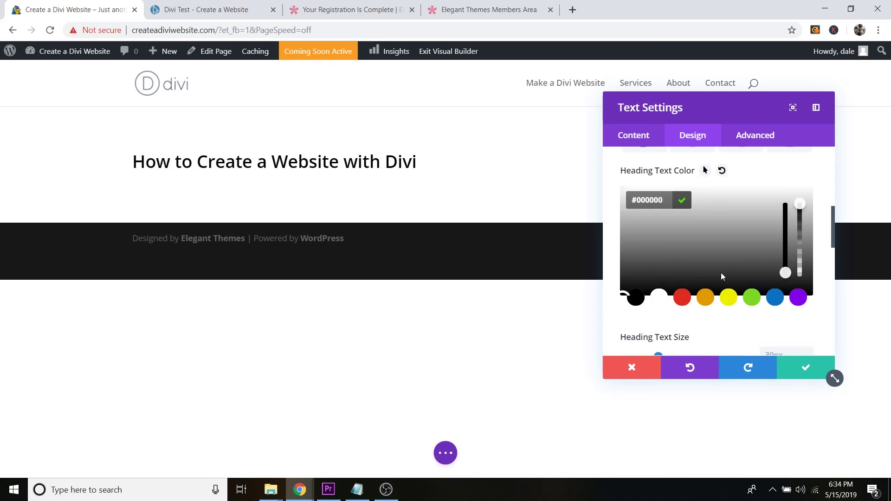
left_click_drag(722, 276, 586, 264)
left_click(628, 263)
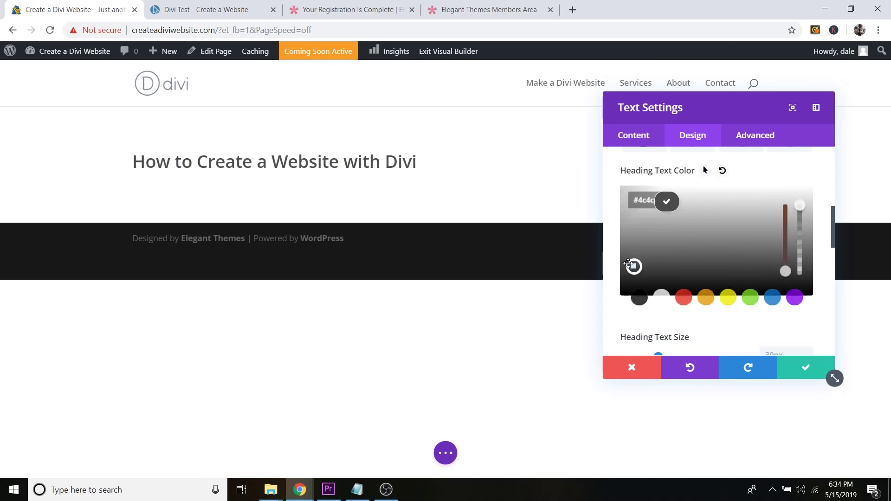
left_click(666, 202)
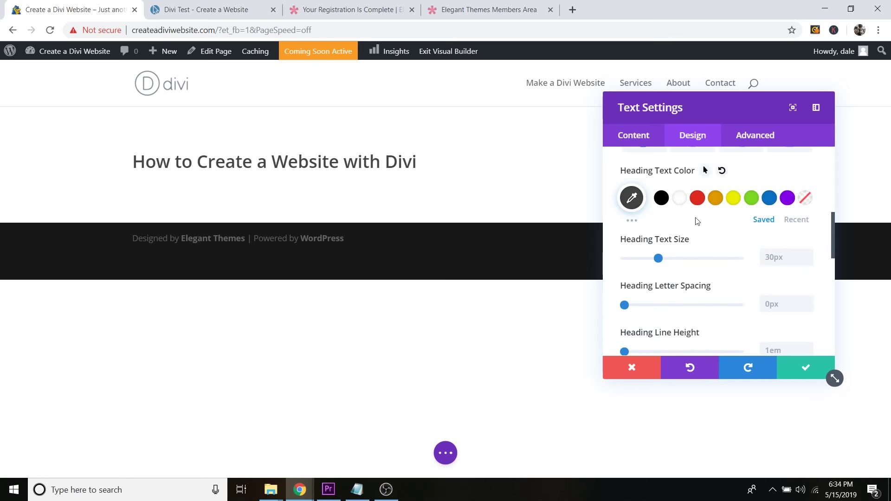
- Set the heading text size to 50px and save the Text module settings
left_click_drag(658, 260, 683, 261)
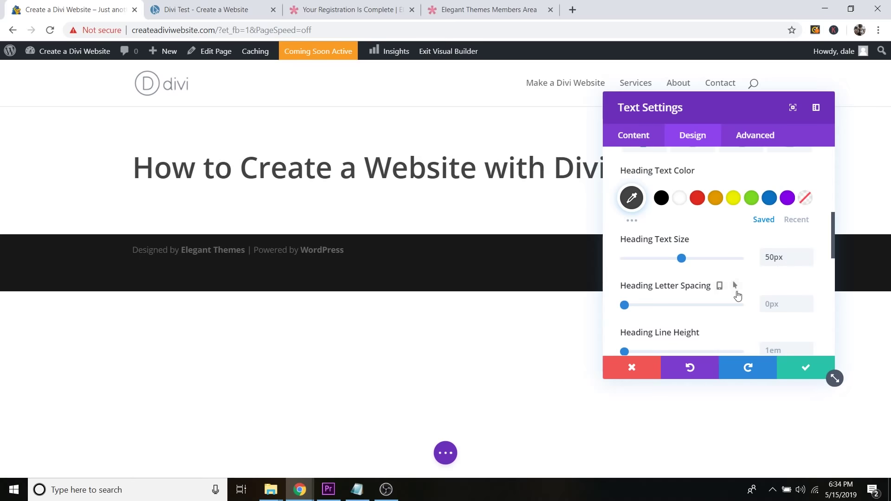
scroll(737, 283, "down", 3)
scroll(694, 240, "down", 2)
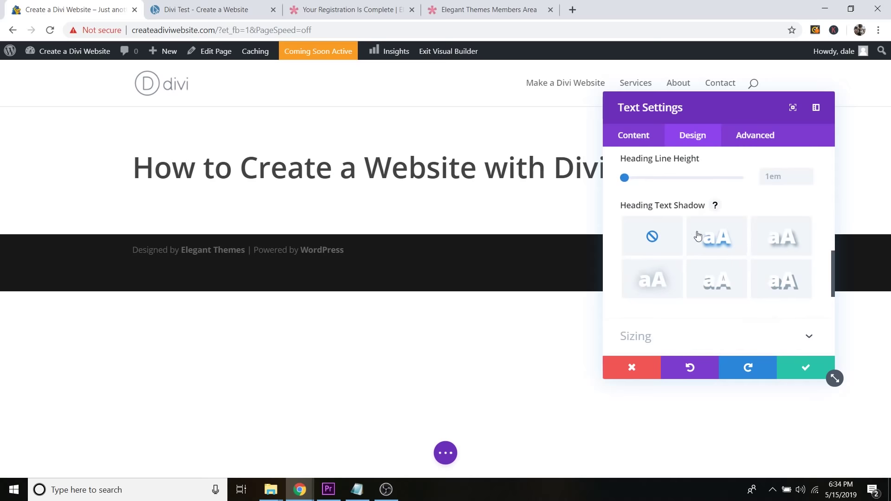
scroll(682, 253, "down", 2)
scroll(693, 258, "up", 1)
scroll(698, 262, "up", 3)
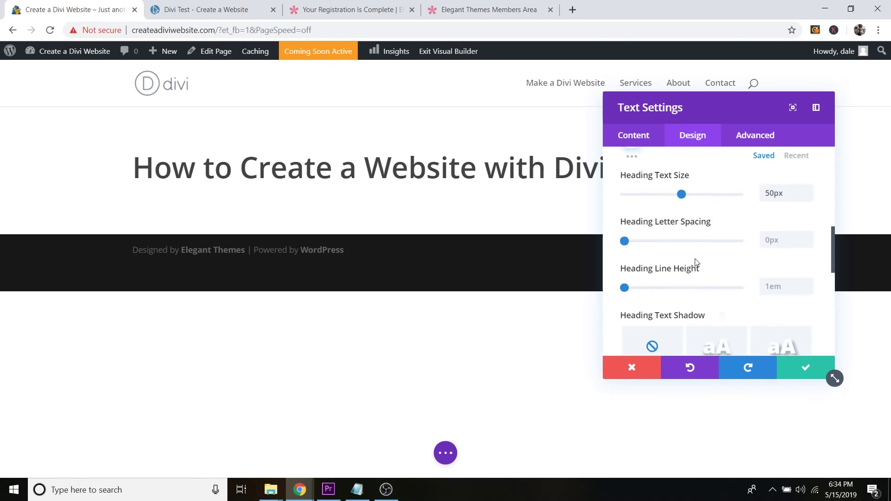
scroll(756, 289, "up", 2)
scroll(756, 289, "up", 1)
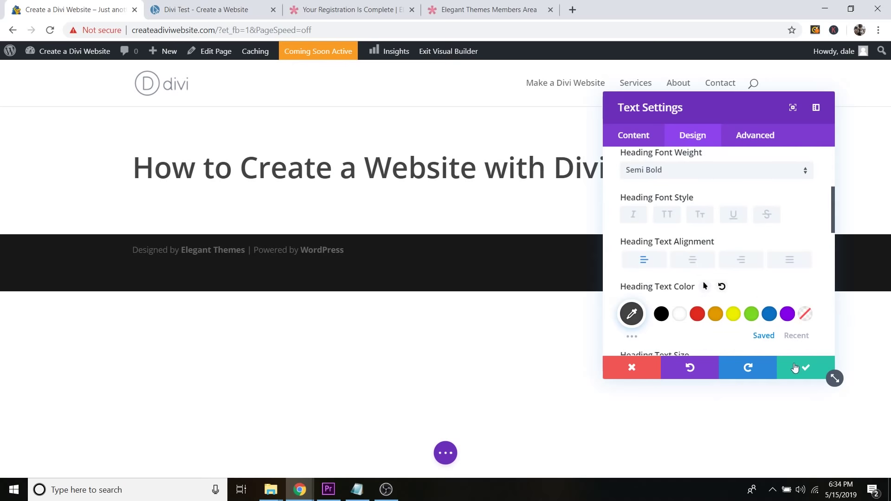
left_click(792, 372)
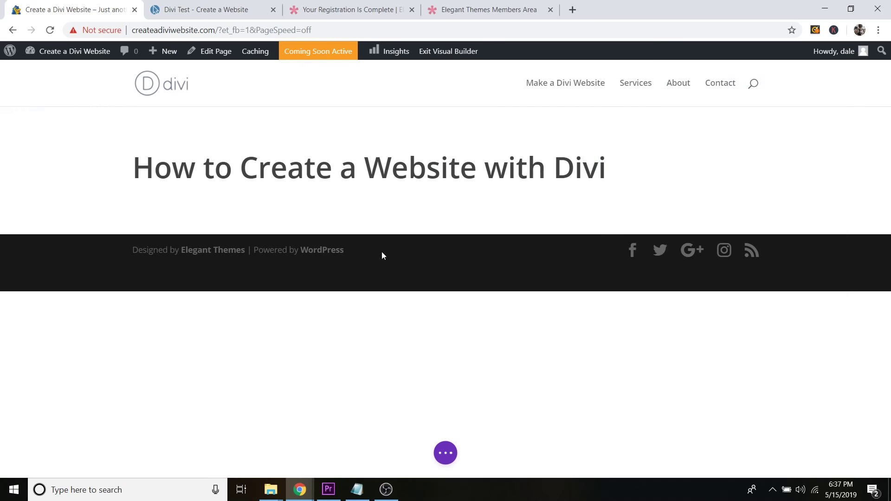
- Drag the heading row's left padding to about 60px and open its Row Settings
mouse_move(160, 150)
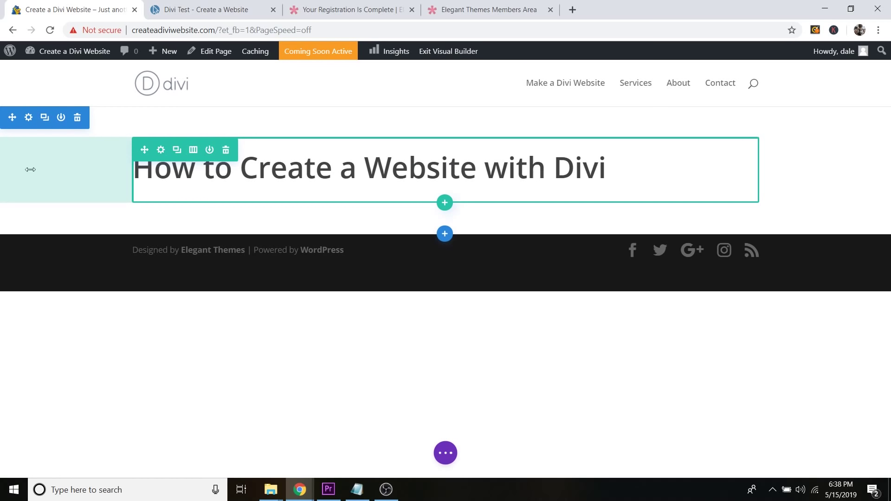
left_click_drag(129, 149, 30, 164)
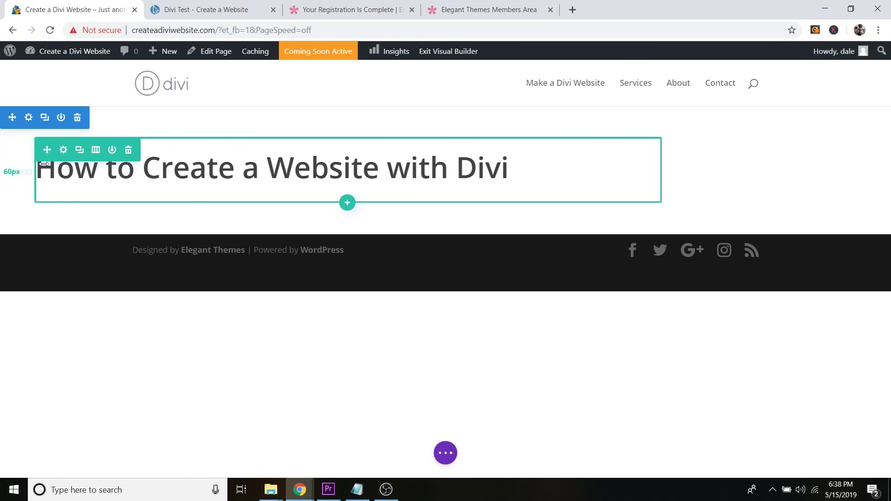
left_click(64, 151)
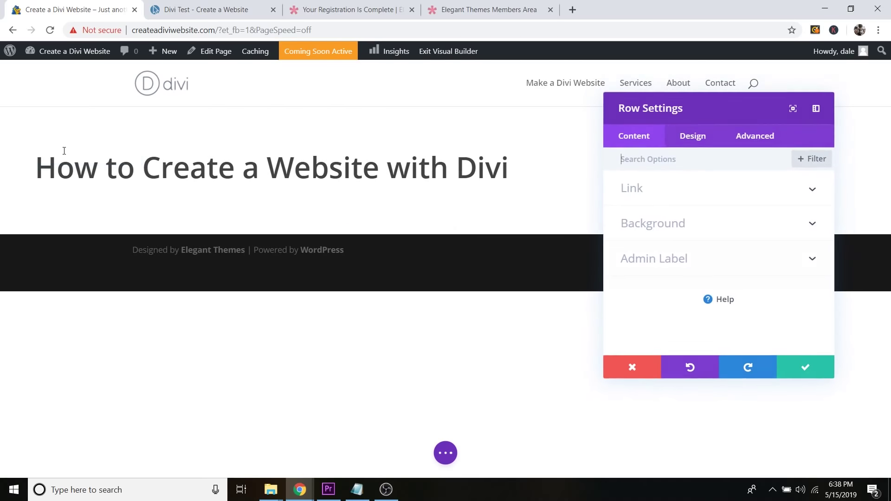
- Set the heading row's Sizing width to 32% so the heading wraps to two lines
left_click(692, 138)
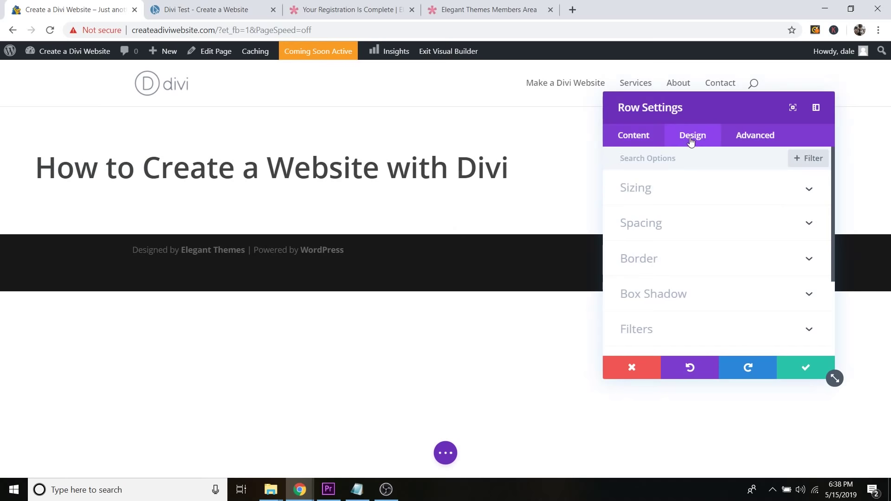
left_click(669, 195)
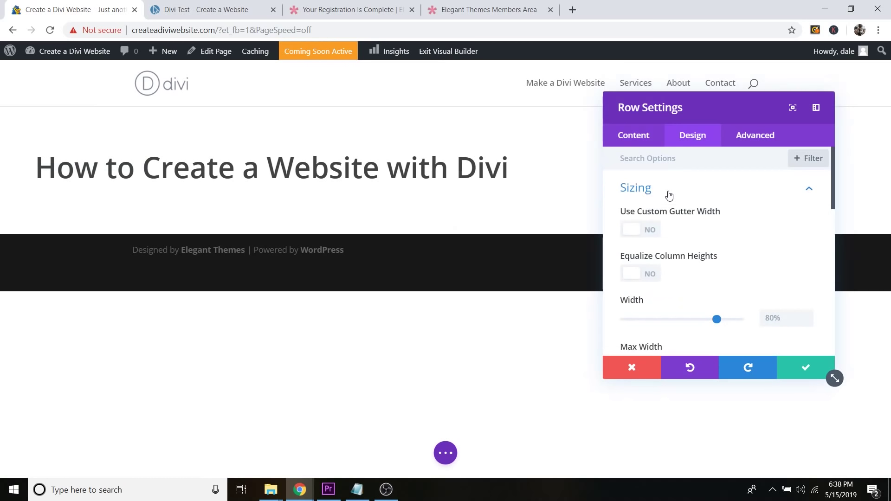
scroll(723, 241, "down", 3)
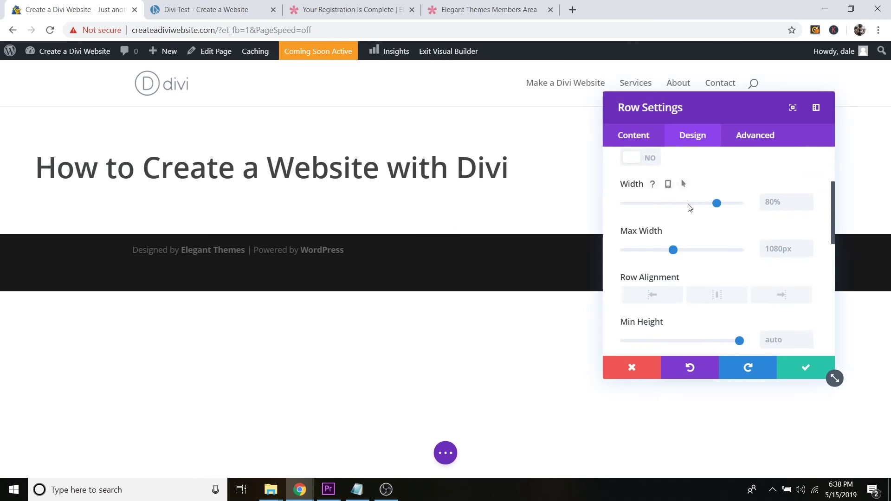
left_click_drag(717, 203, 664, 211)
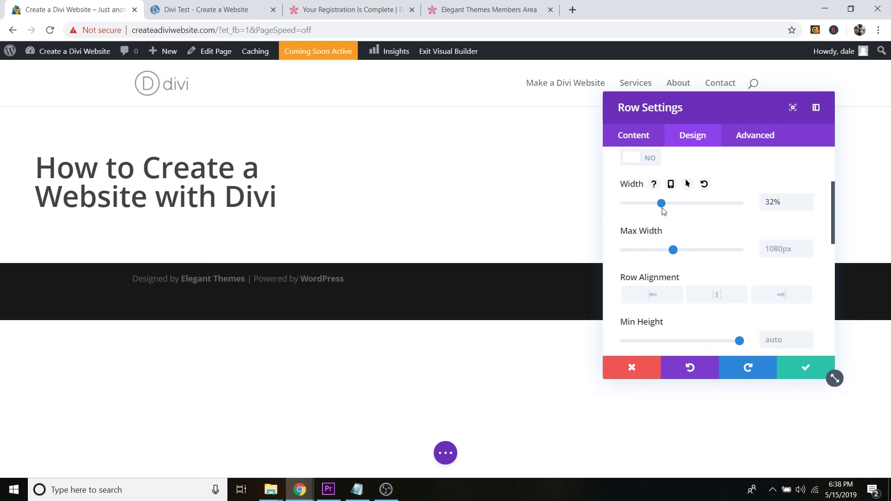
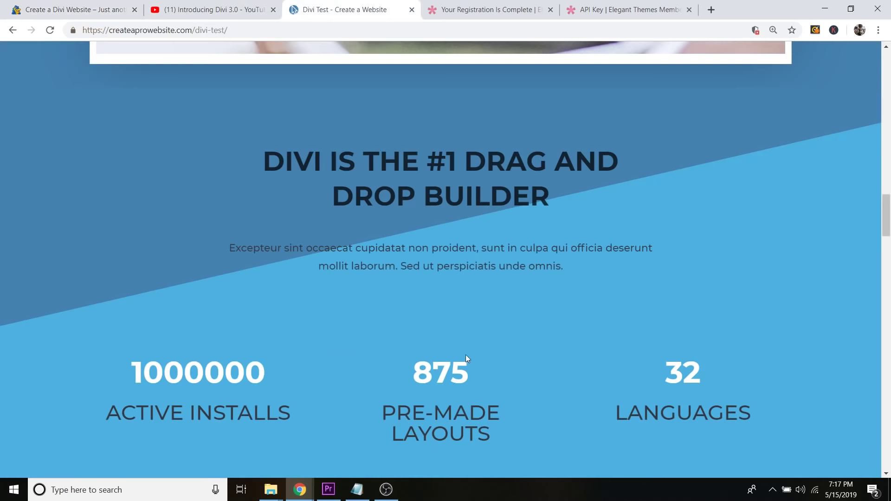
- Retitle the second number counter 'Pre-Made Layouts' and set its number to 875
scroll(498, 364, "down", 1)
left_click(90, 9)
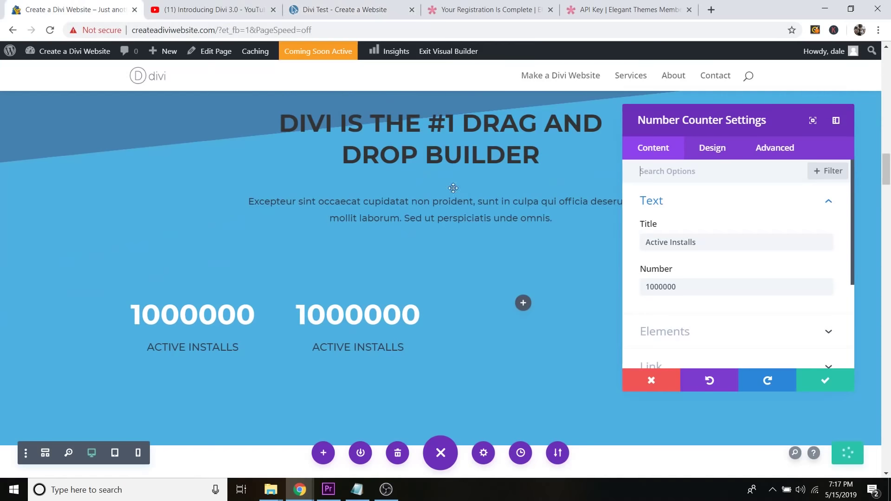
left_click(699, 235)
key("ctrl+a")
type("P")
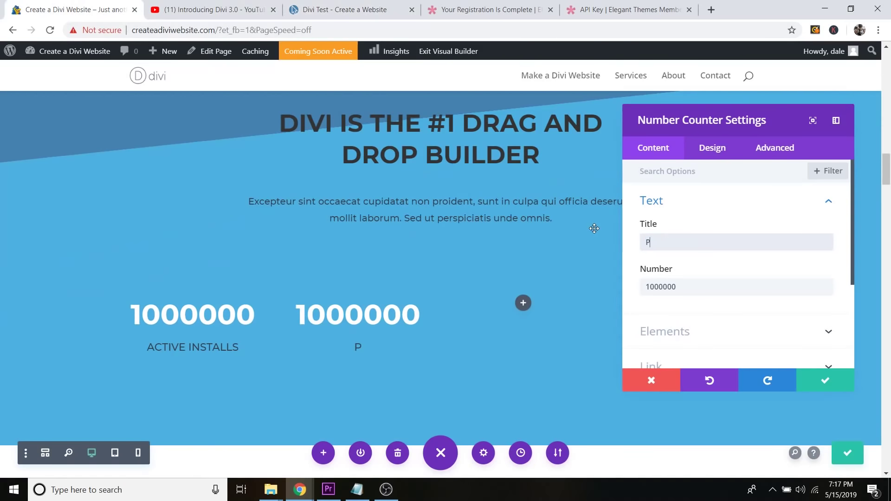
type("re-Made")
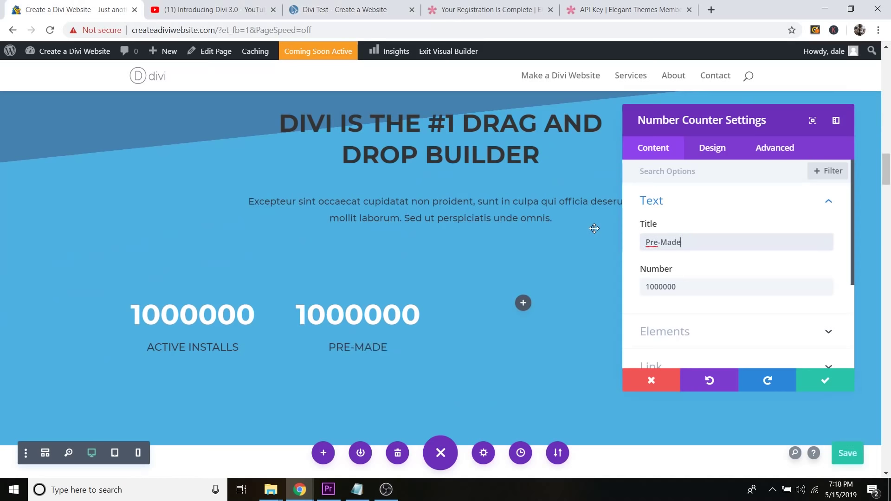
type(" Layouts")
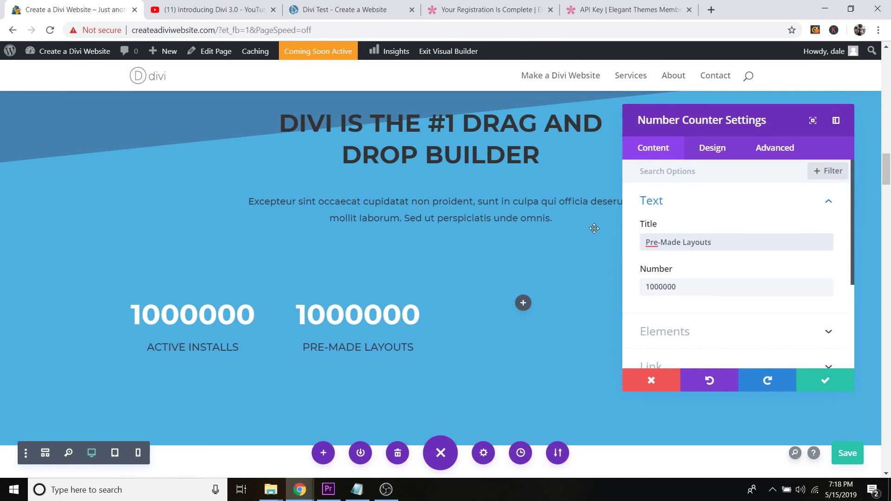
key("Tab")
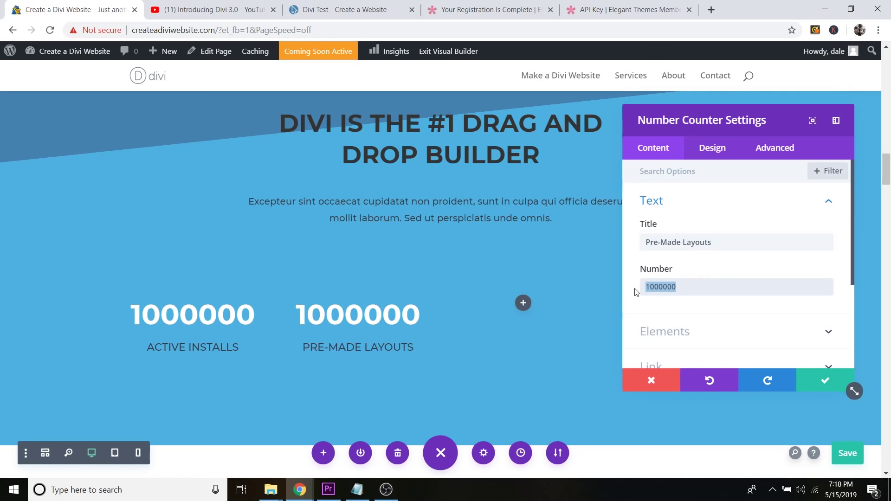
type("875")
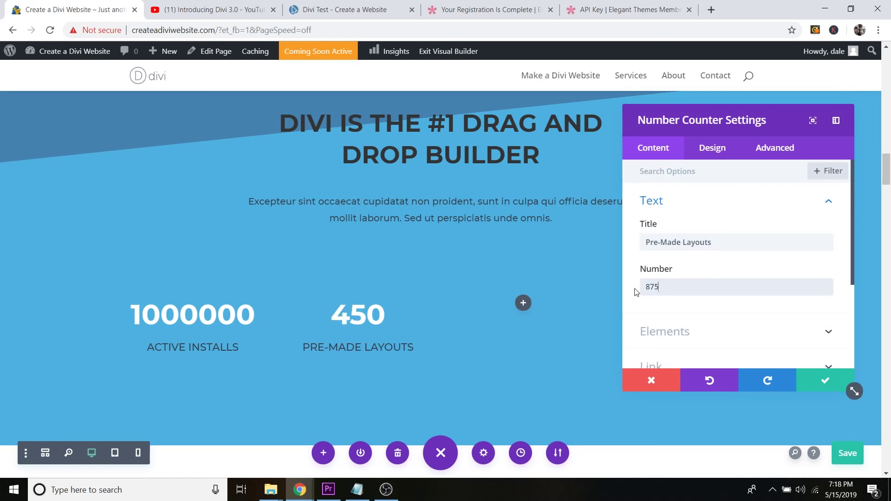
left_click(824, 383)
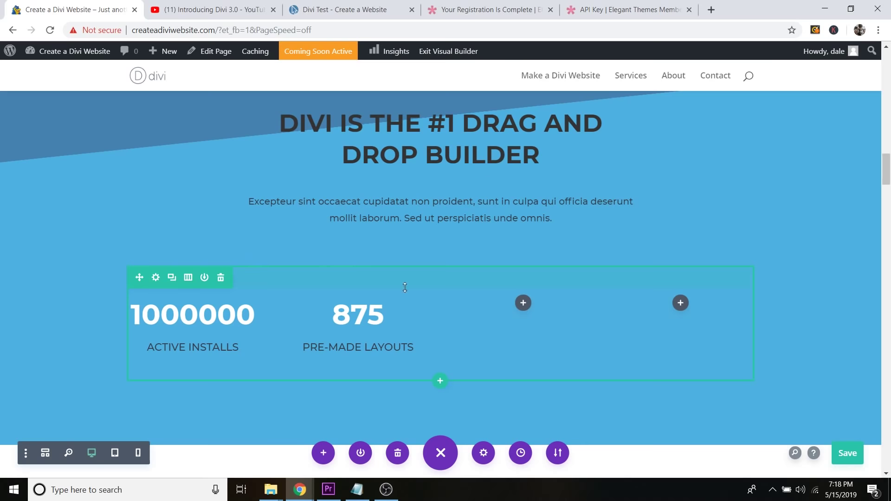
- Split the counter row into three columns and move a copy of the 875 counter into column three
left_click(188, 277)
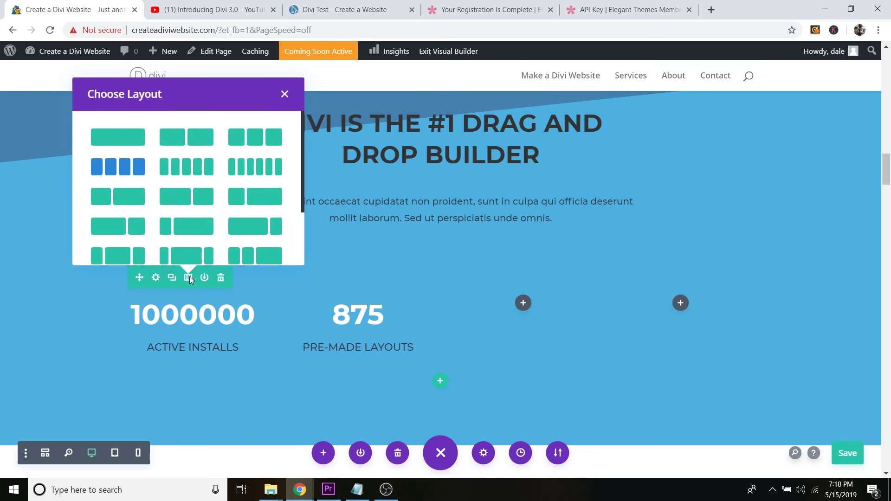
left_click(273, 138)
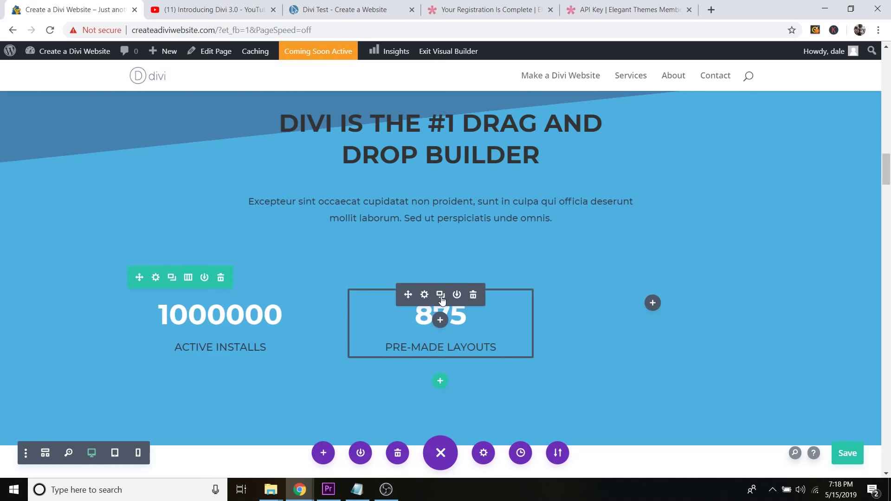
left_click(441, 295)
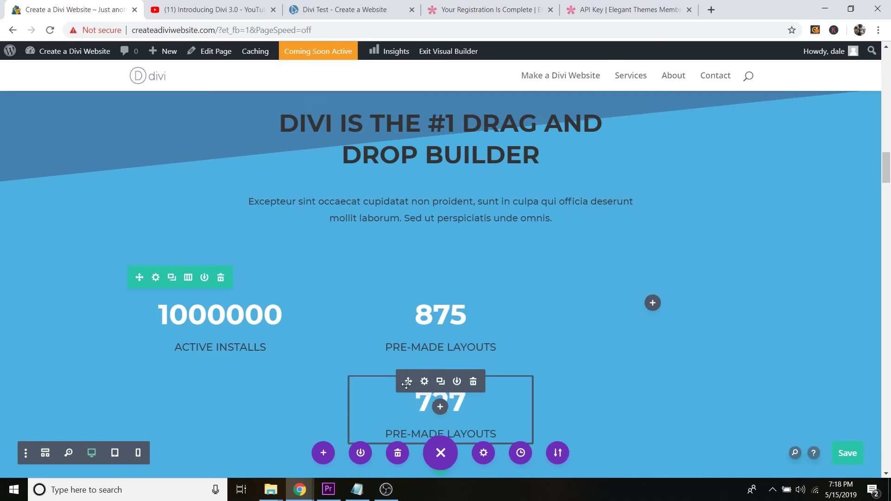
left_click_drag(415, 379, 654, 316)
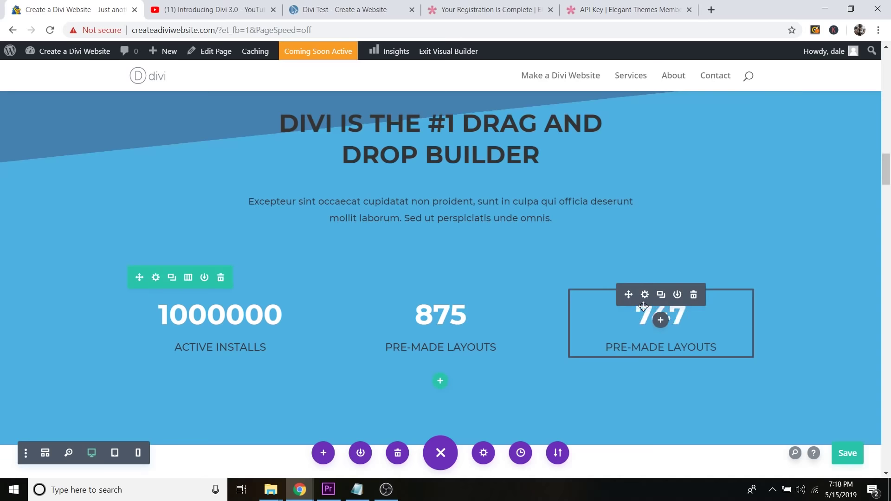
- Set the copied counter's number to 32 and its title to 'Languages', then save
left_click(645, 294)
left_click_drag(687, 286, 566, 288)
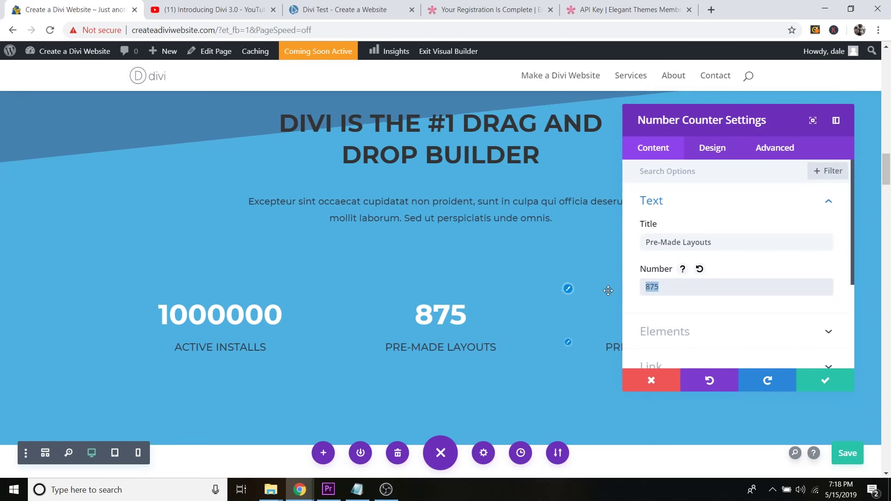
type("32")
left_click_drag(687, 124, 355, 141)
left_click_drag(376, 260, 296, 263)
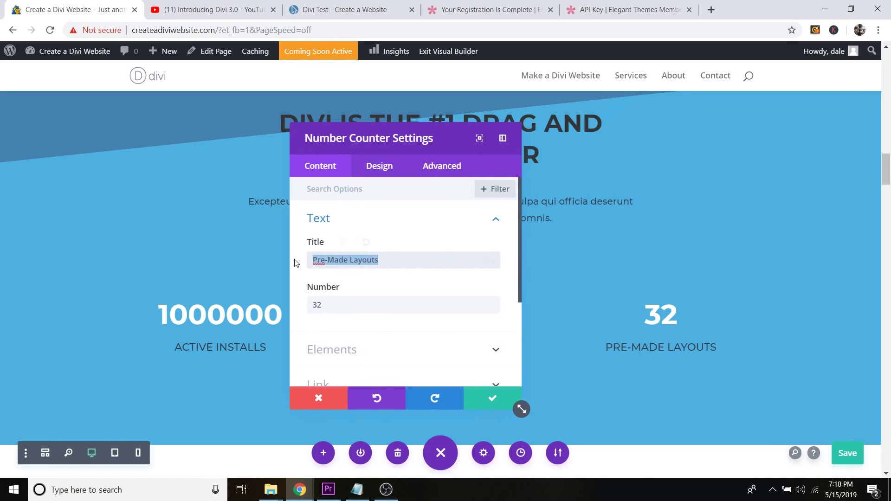
type("L")
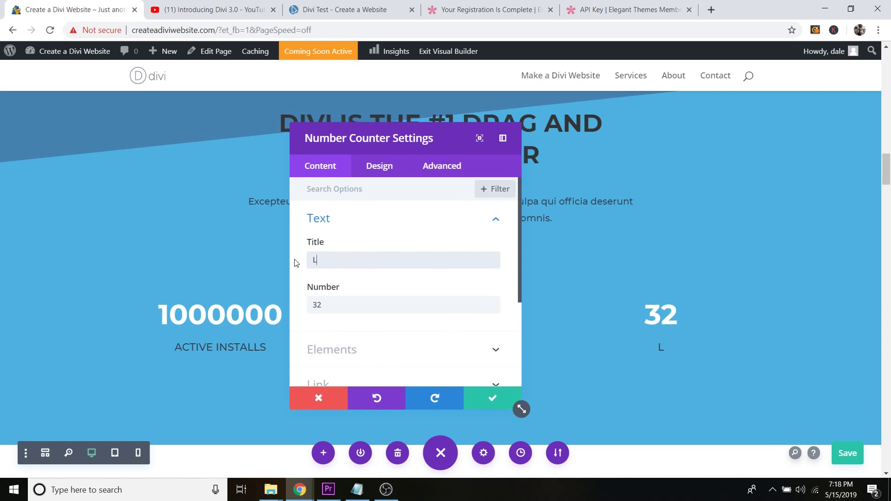
type("anguage")
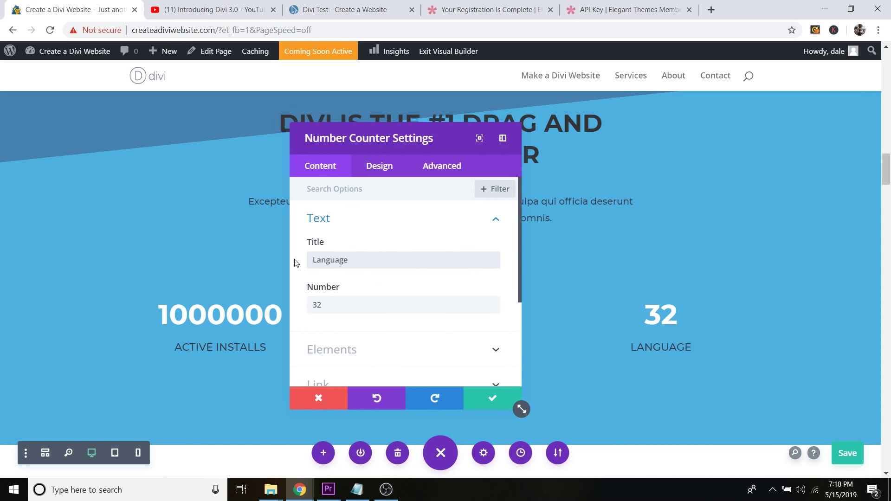
left_click_drag(388, 130, 342, 132)
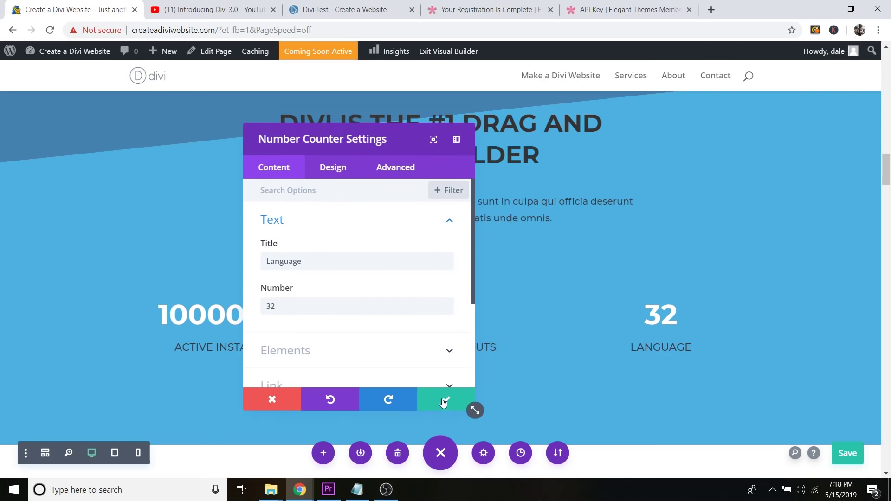
left_click(324, 261)
type("s")
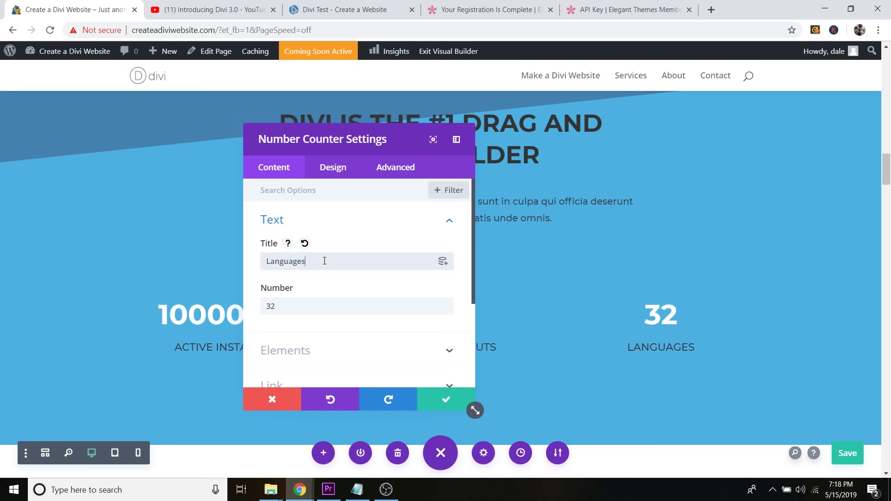
left_click(437, 405)
- Replace the WHY WE ARE DIFFERENT heading text with 'WHY I USE DIVI'
scroll(575, 299, "up", 4)
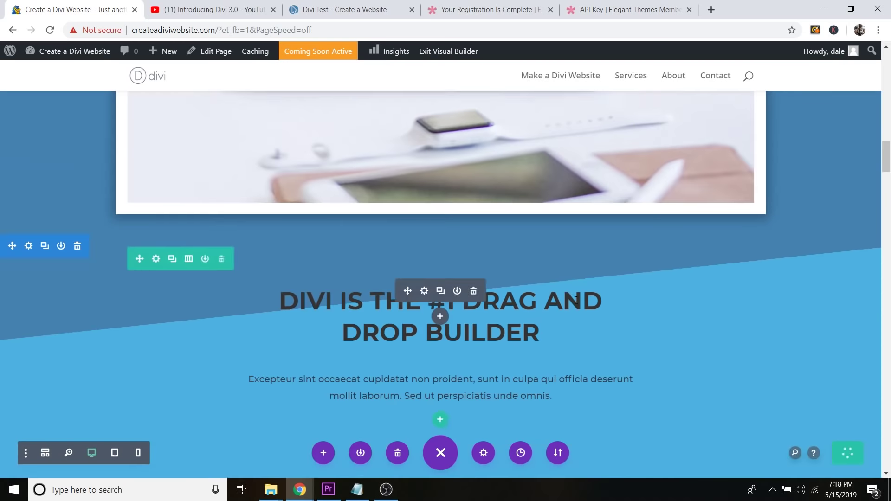
scroll(575, 299, "up", 15)
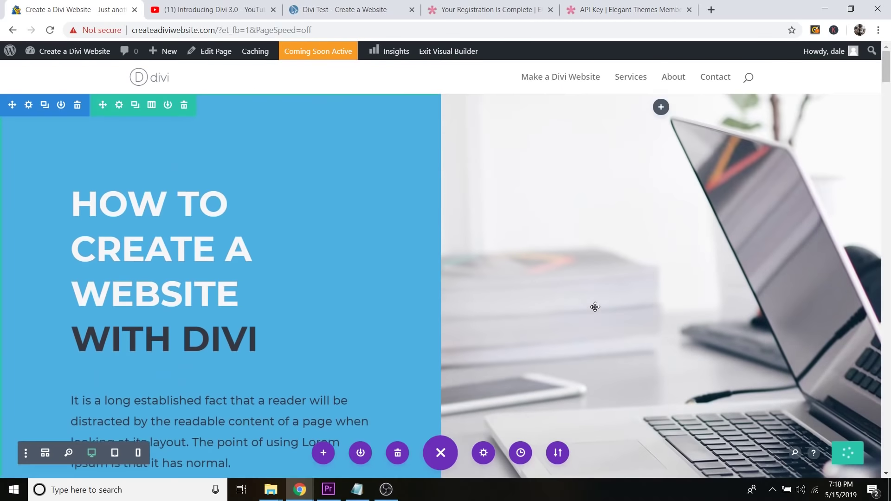
scroll(595, 307, "down", 15)
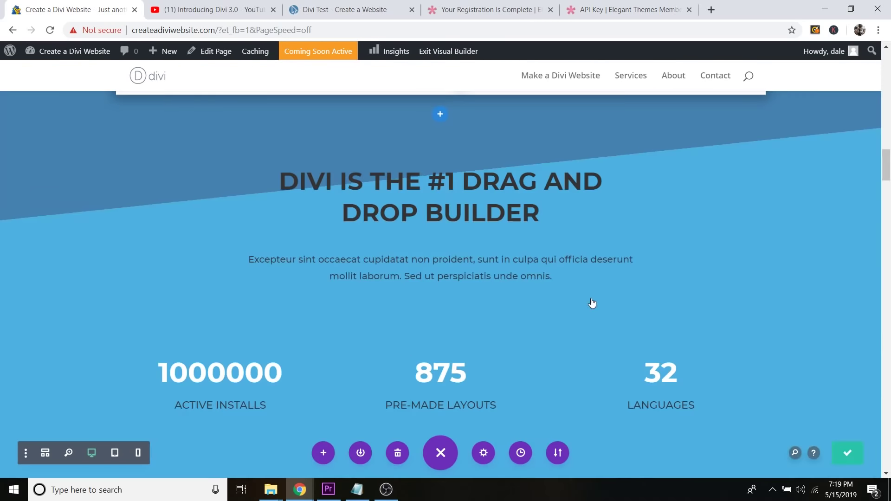
scroll(591, 303, "down", 8)
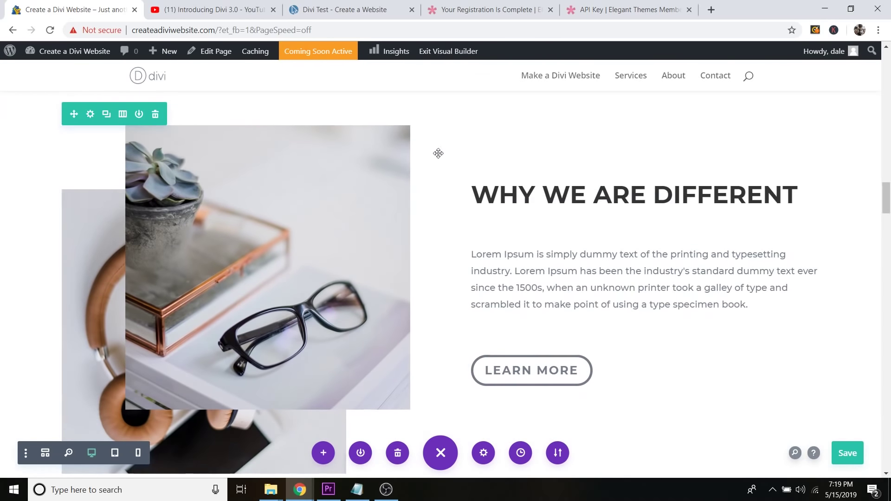
mouse_move(642, 206)
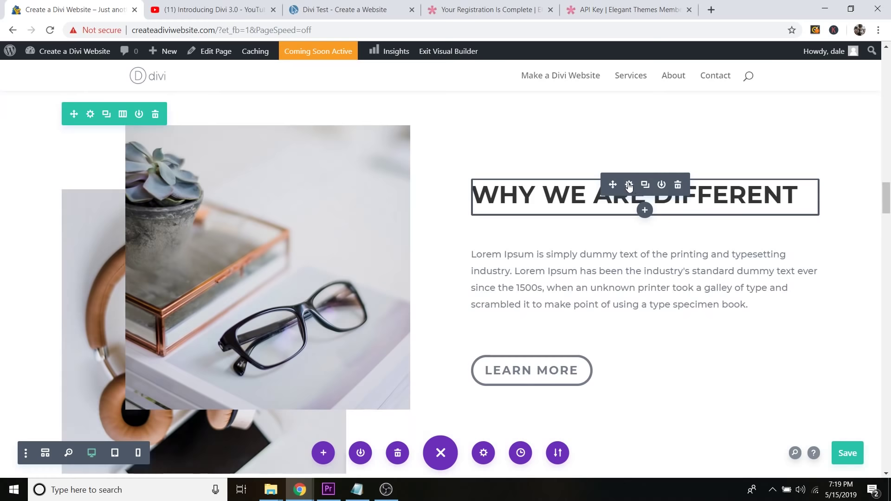
triple_click(558, 195)
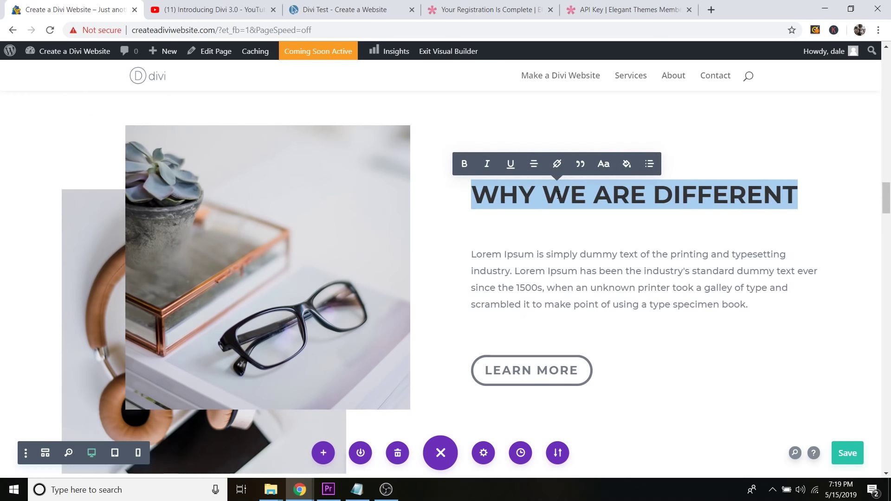
type("WHY I USE ")
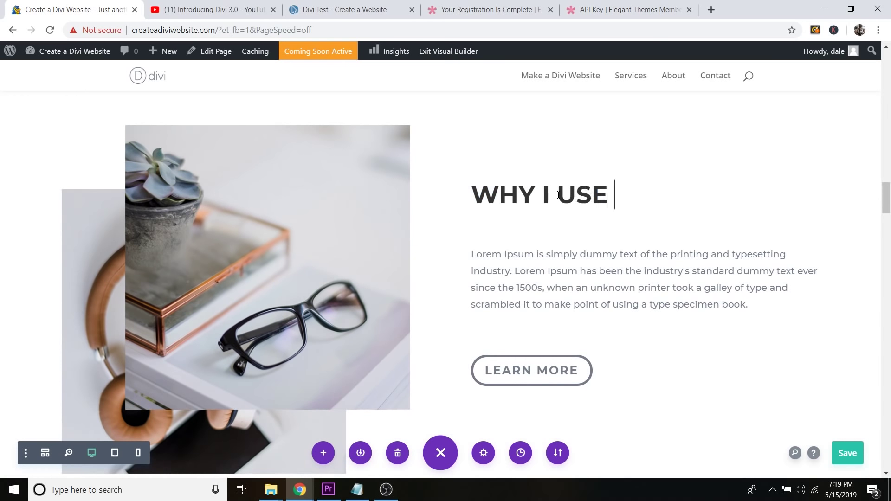
type("DIVI")
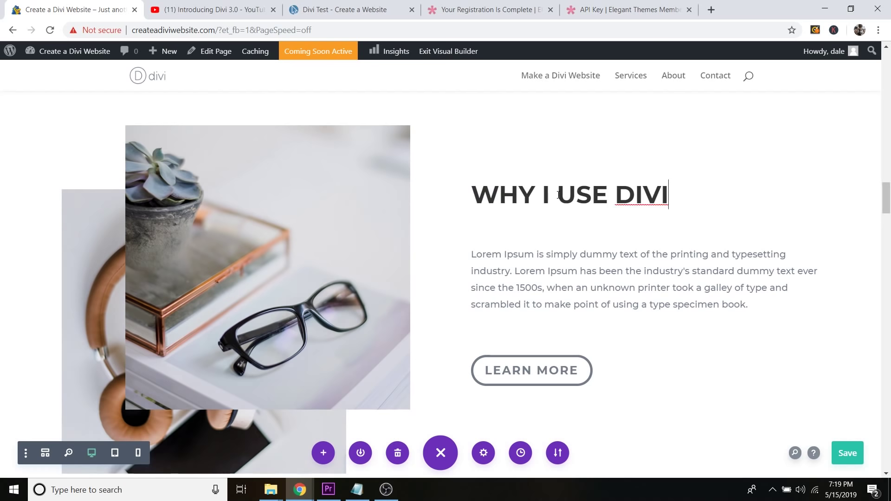
mouse_move(238, 180)
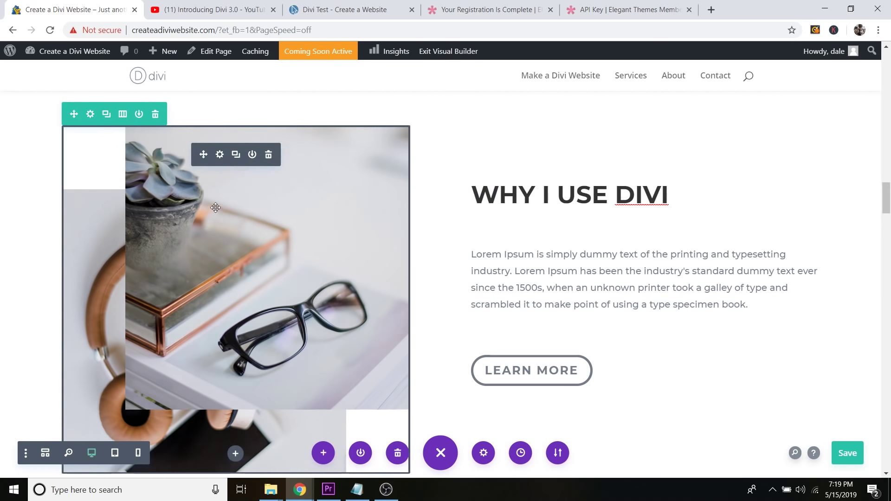
- Remove the image module's old photo and upload Me.png in its place
left_click(220, 156)
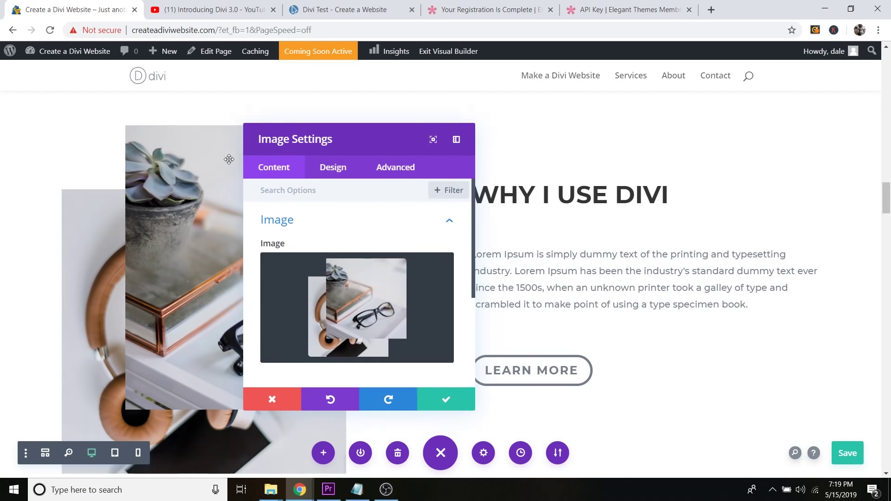
left_click(437, 273)
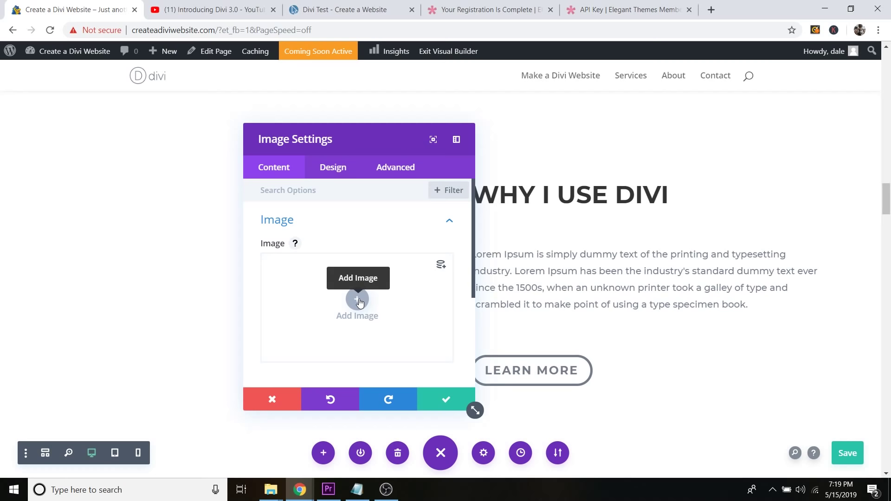
left_click(359, 300)
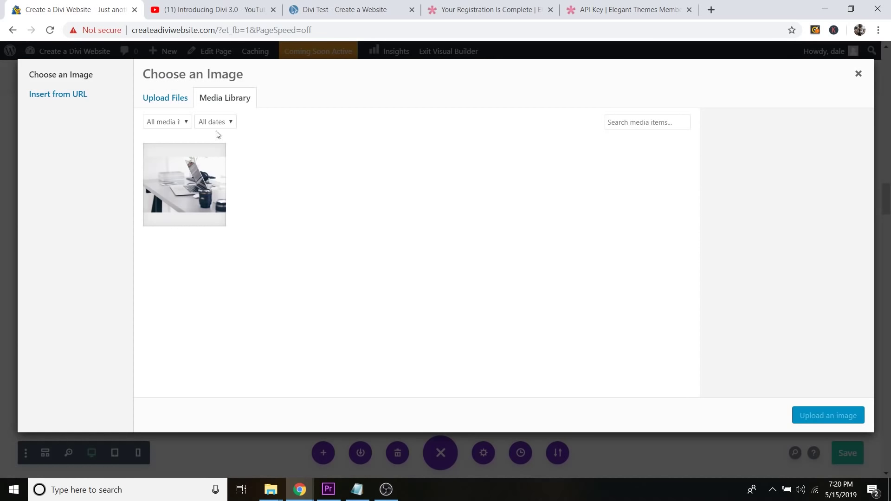
left_click(176, 101)
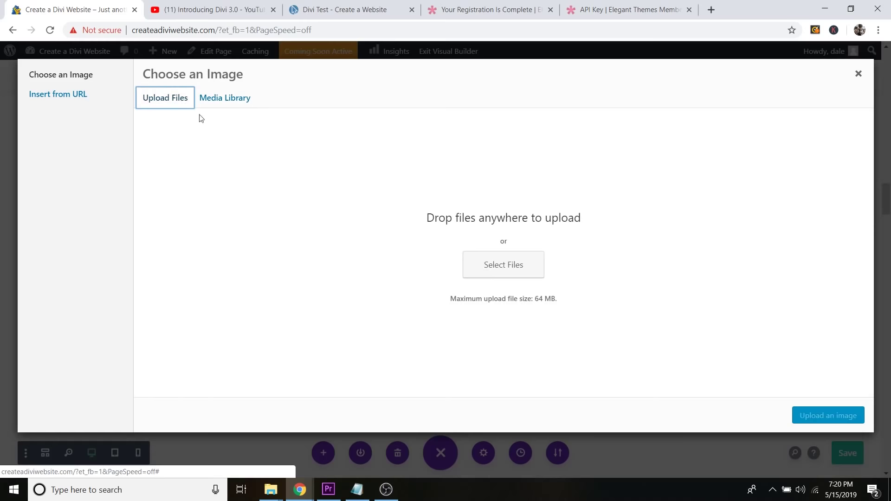
left_click(493, 263)
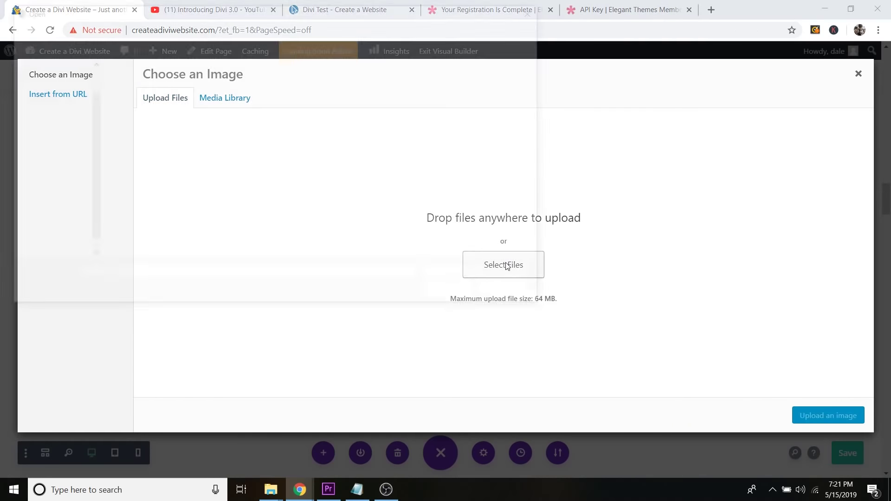
left_click(194, 84)
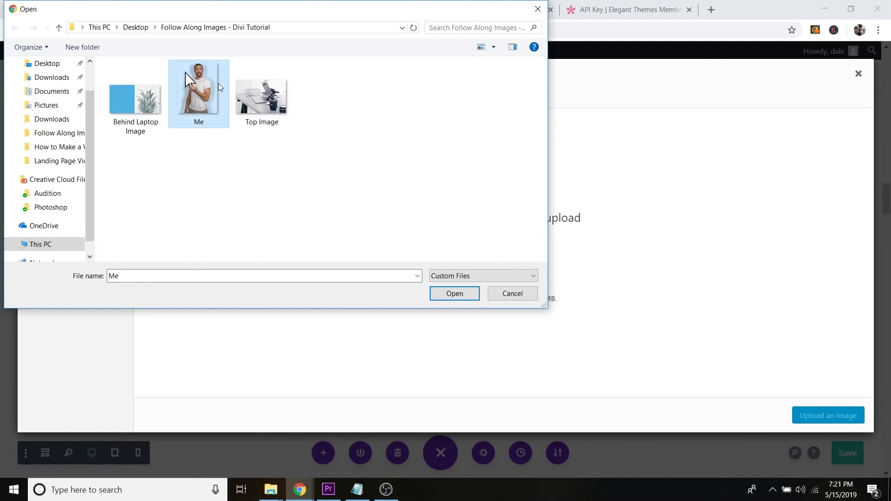
left_click(468, 297)
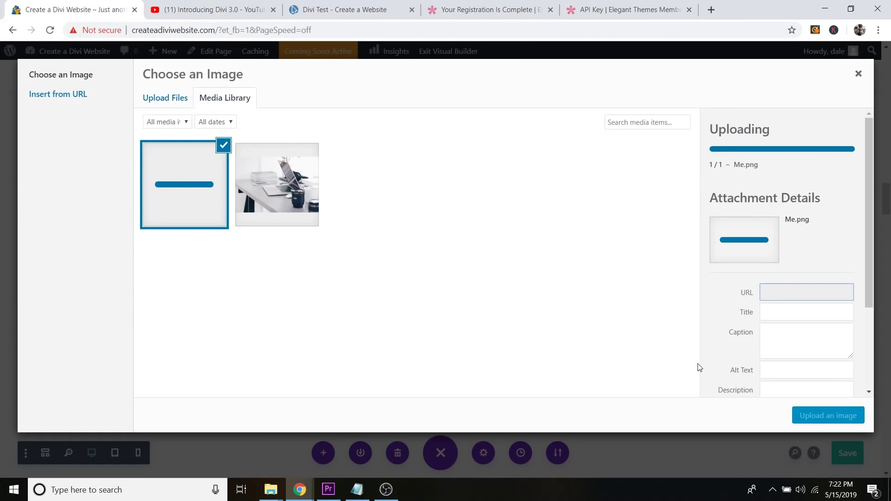
left_click(841, 416)
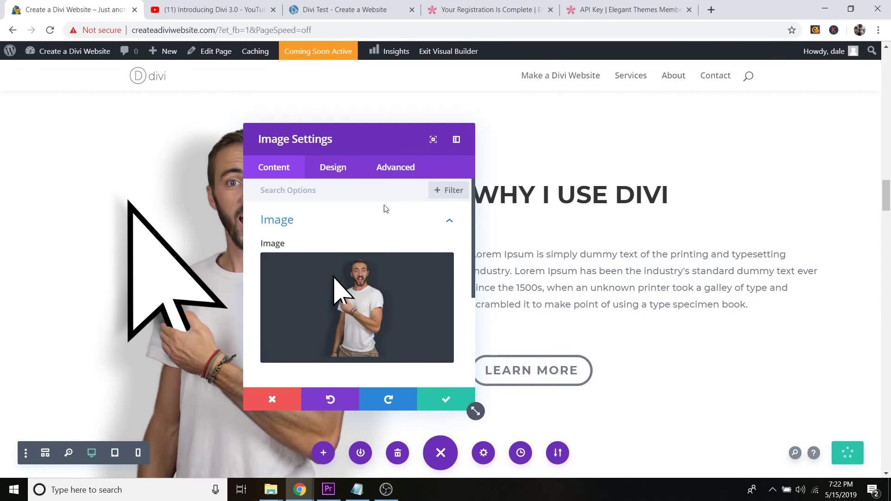
left_click_drag(340, 139, 750, 118)
scroll(415, 288, "down", 5)
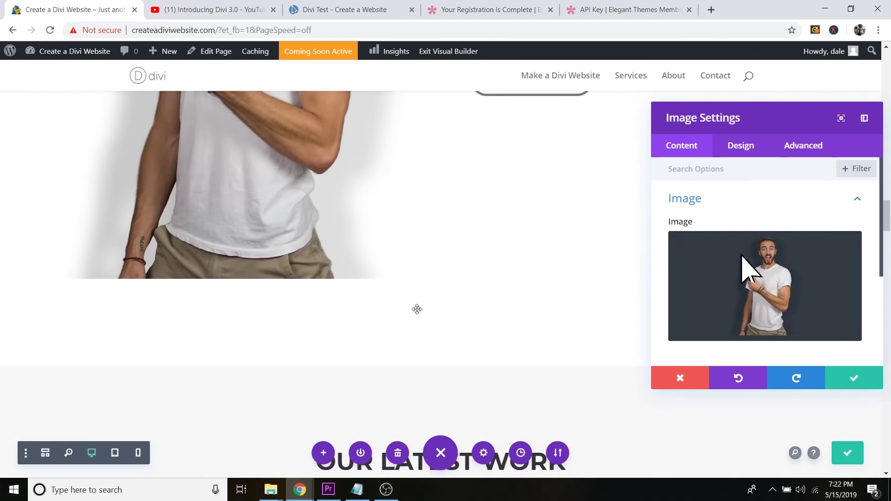
- In the photo's Sizing options, turn off Force Fullwidth and set the width to 80%
scroll(415, 308, "up", 7)
scroll(419, 361, "down", 6)
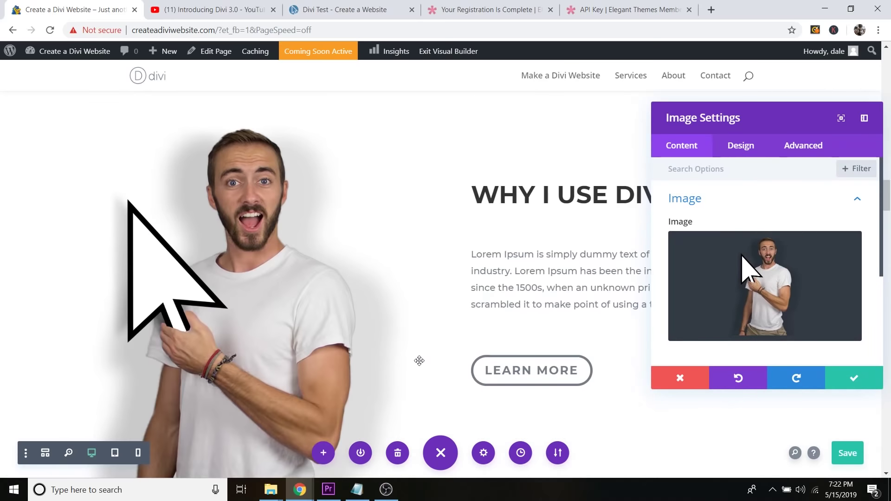
scroll(418, 362, "down", 7)
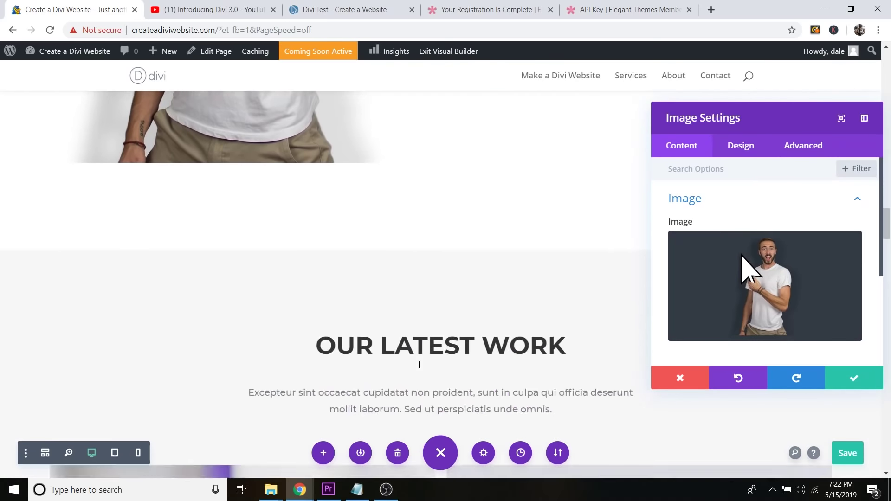
scroll(418, 363, "up", 10)
scroll(418, 363, "down", 6)
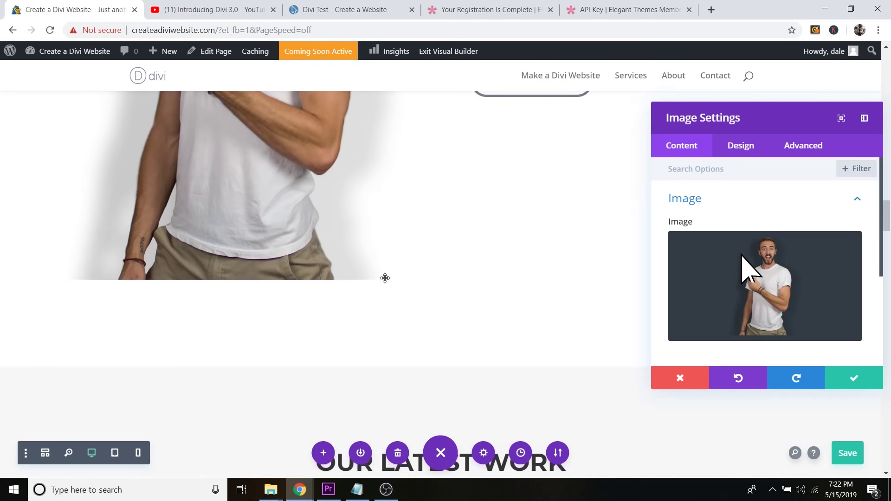
scroll(384, 276, "up", 3)
scroll(398, 362, "down", 5)
scroll(449, 293, "down", 3)
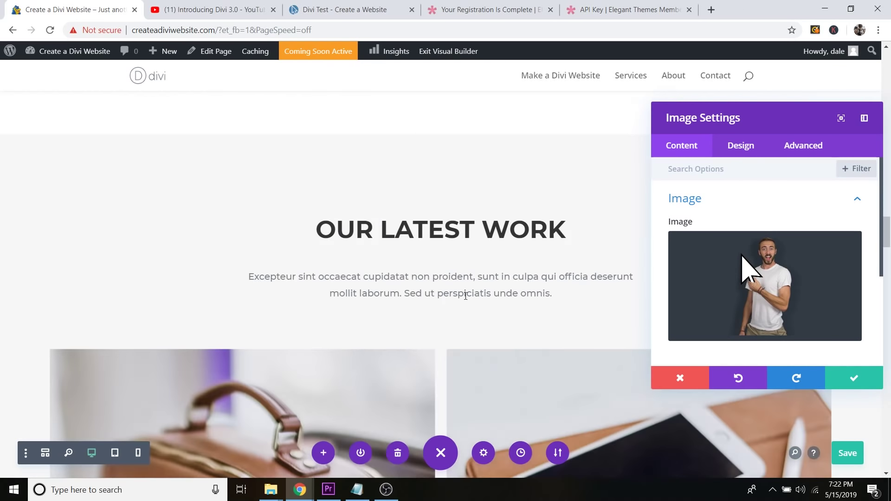
scroll(564, 273, "down", 1)
scroll(561, 283, "up", 11)
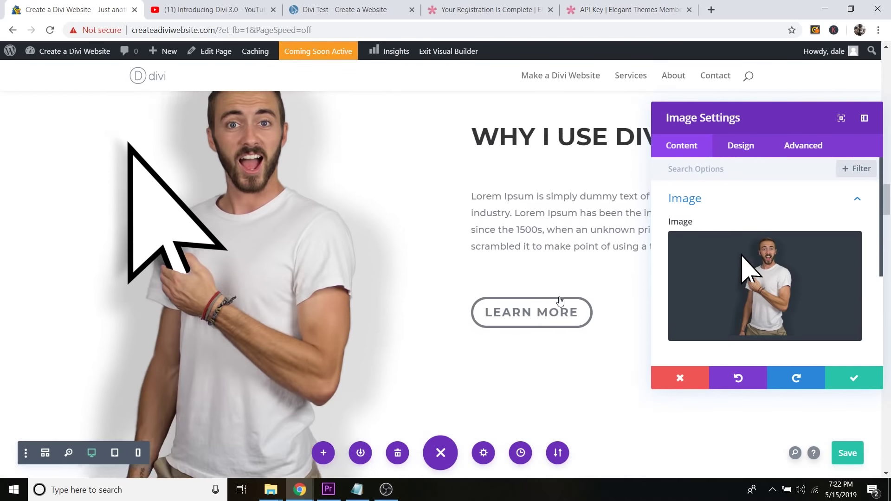
left_click(741, 147)
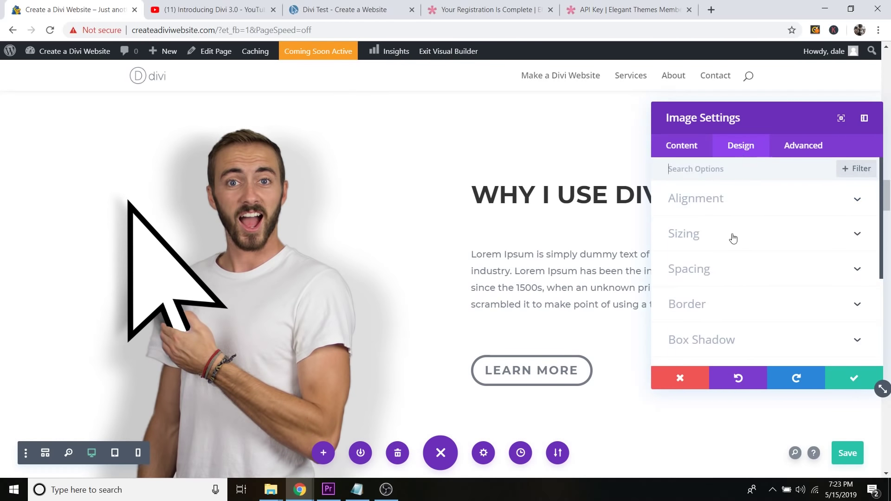
left_click(715, 238)
left_click(691, 216)
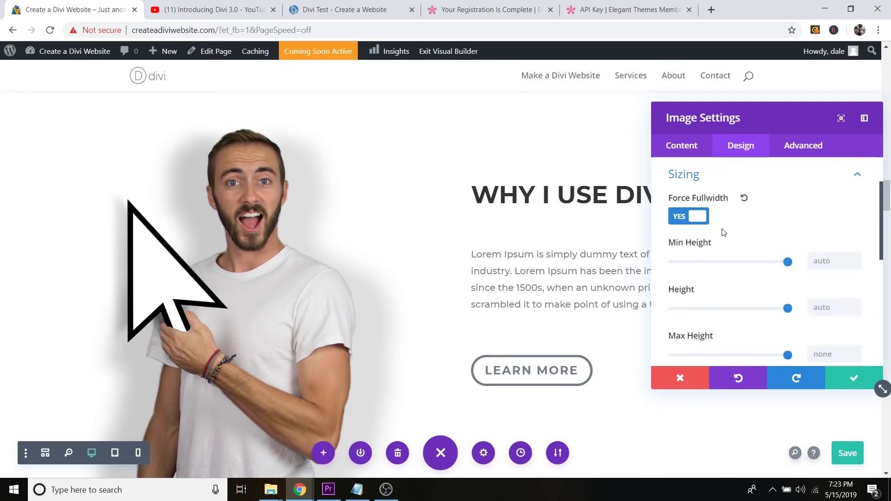
left_click(696, 218)
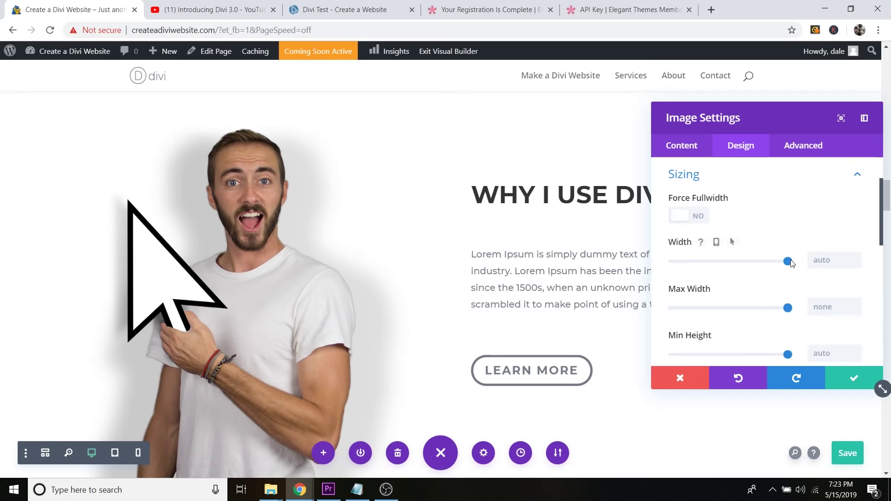
left_click_drag(788, 262, 766, 265)
- Centre-align the photo in its column and save the image settings
scroll(390, 263, "down", 2)
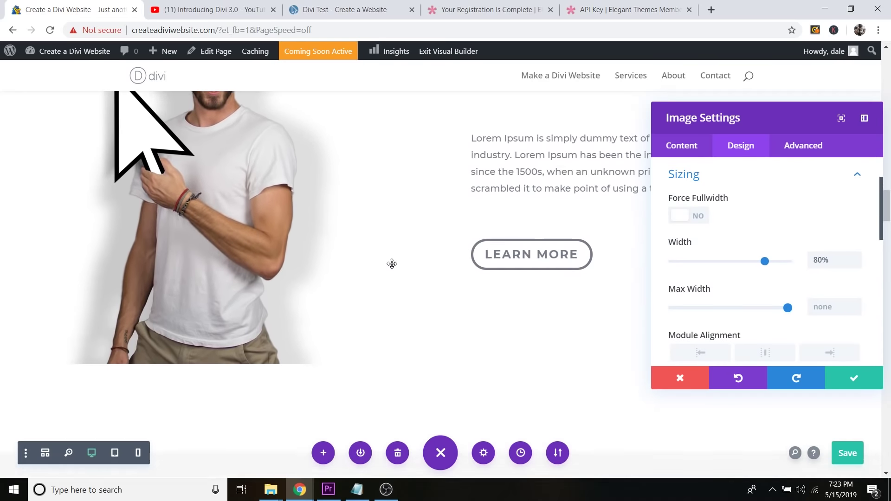
scroll(393, 264, "up", 1)
scroll(392, 264, "up", 1)
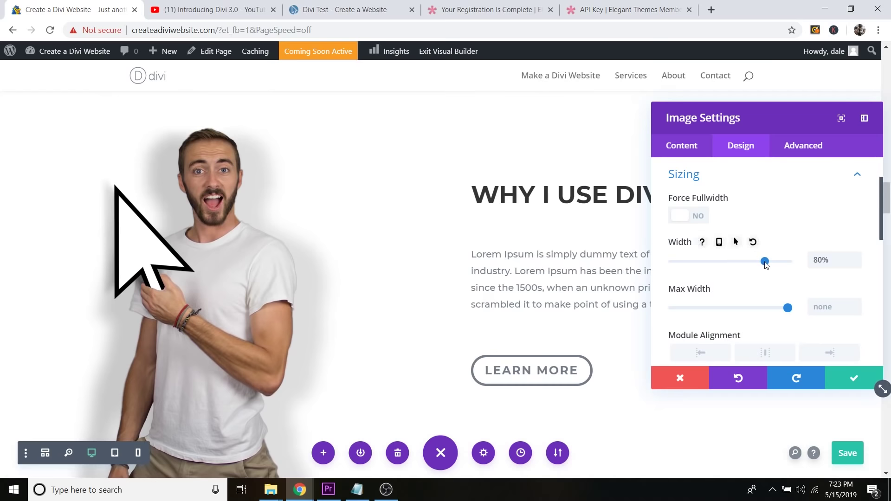
scroll(733, 283, "down", 1)
scroll(742, 284, "down", 1)
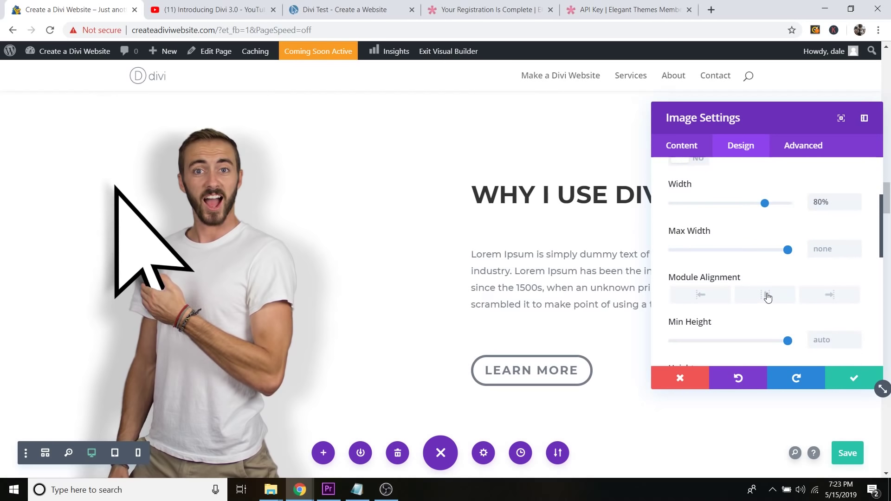
left_click(766, 295)
left_click(829, 299)
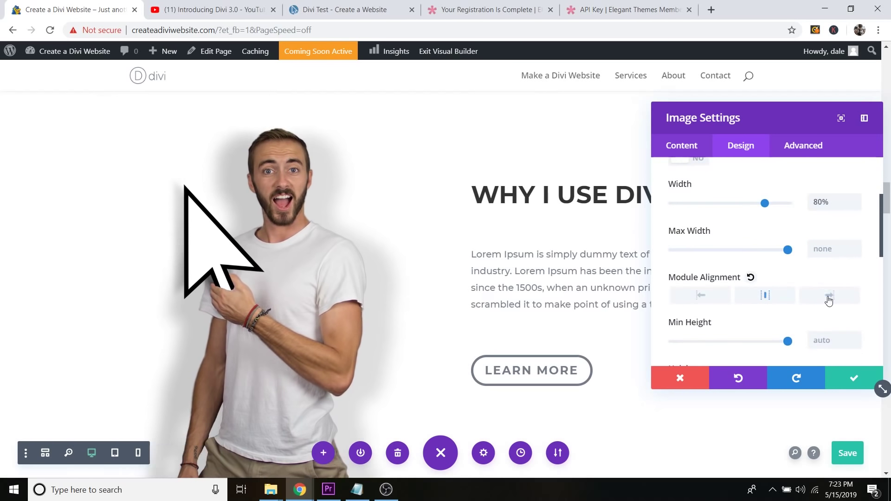
scroll(458, 290, "up", 6)
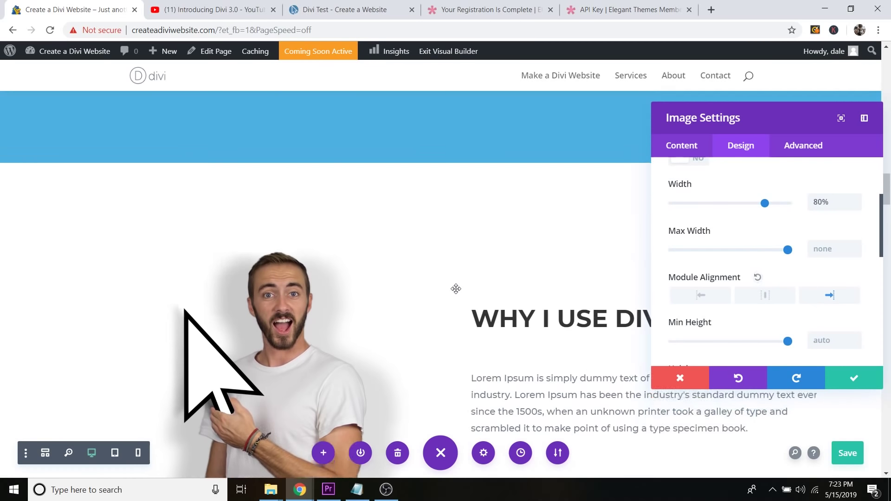
scroll(464, 297, "down", 10)
scroll(493, 302, "up", 2)
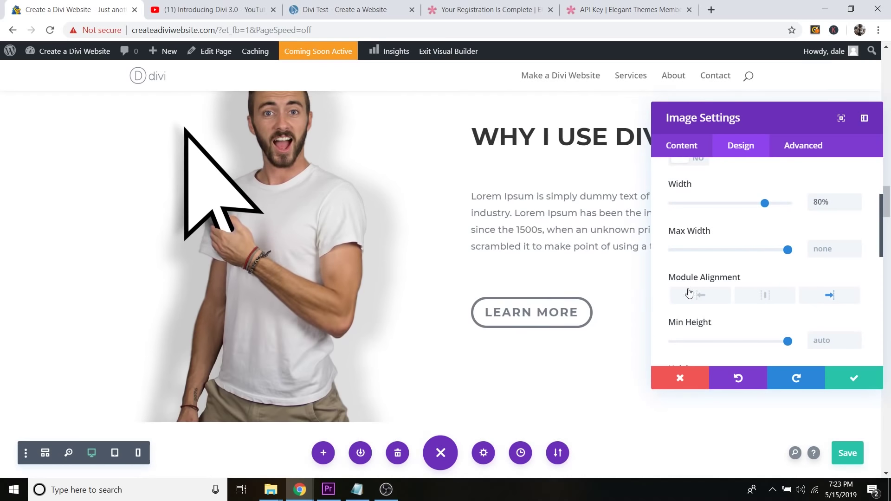
left_click(760, 293)
scroll(436, 301, "up", 1)
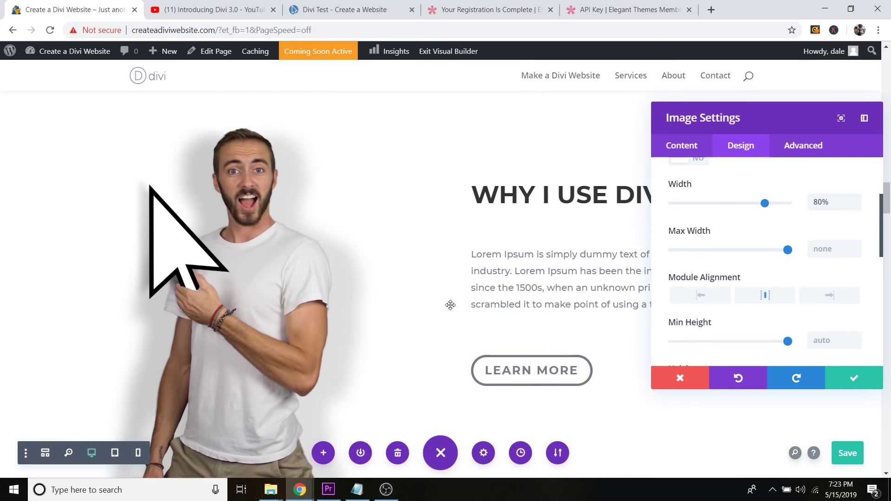
left_click(853, 380)
scroll(427, 273, "down", 6)
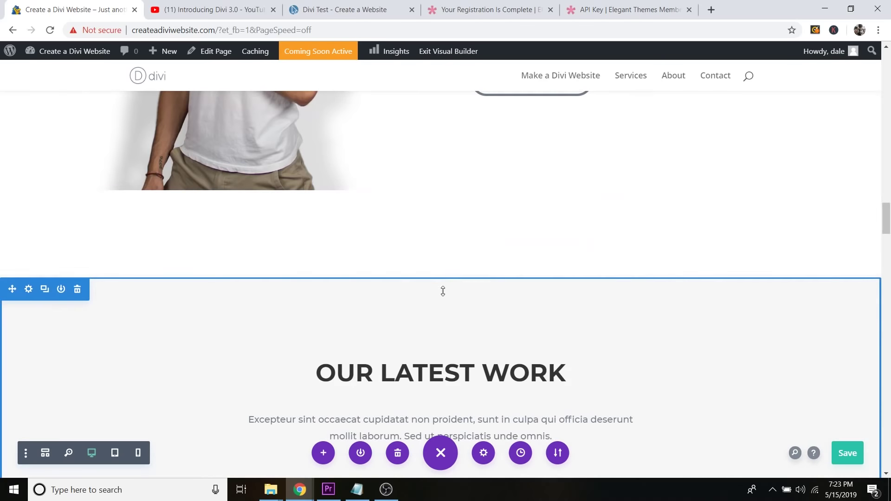
- Delete the Our Latest Work, portfolio gallery, See More and Our Skills sections
scroll(431, 285, "down", 2)
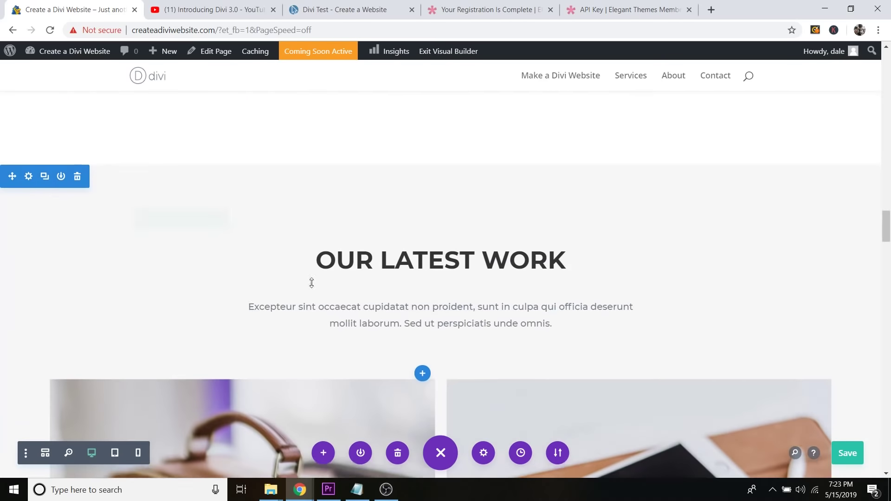
left_click(78, 175)
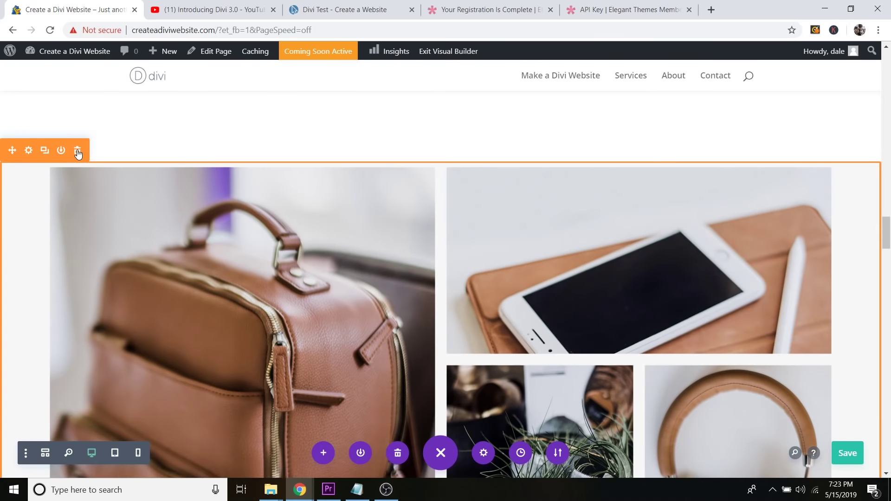
left_click(78, 151)
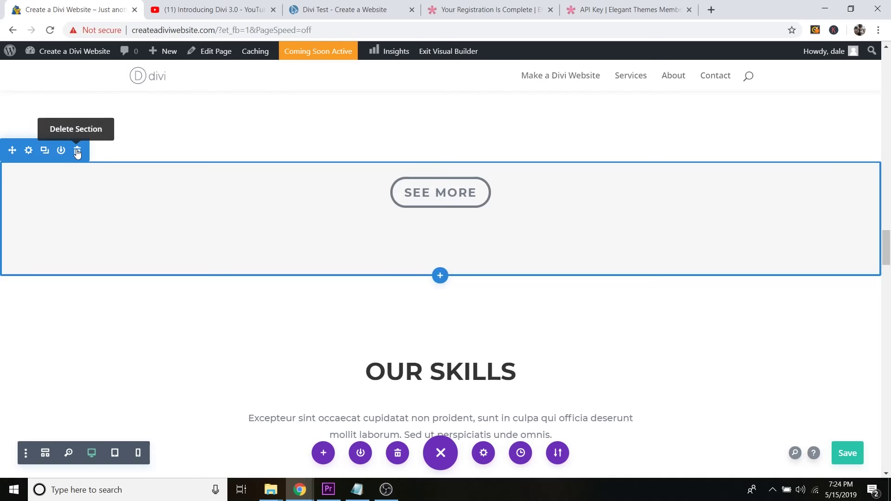
left_click(77, 151)
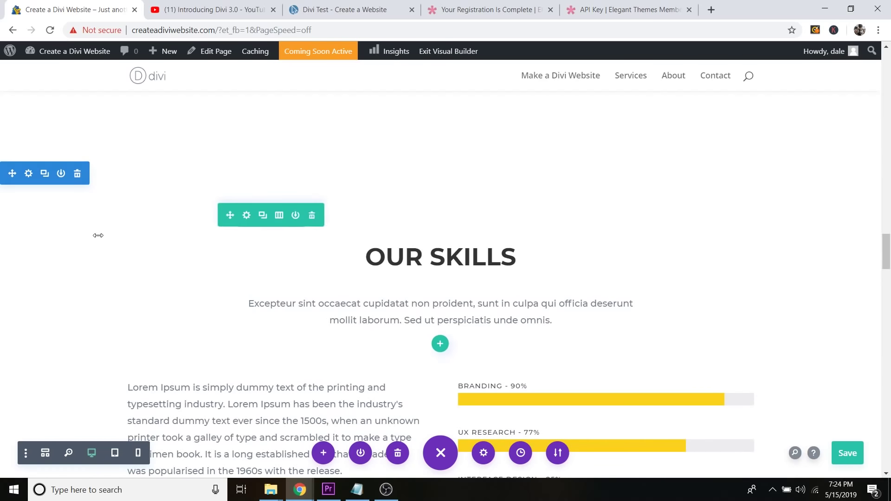
left_click(78, 173)
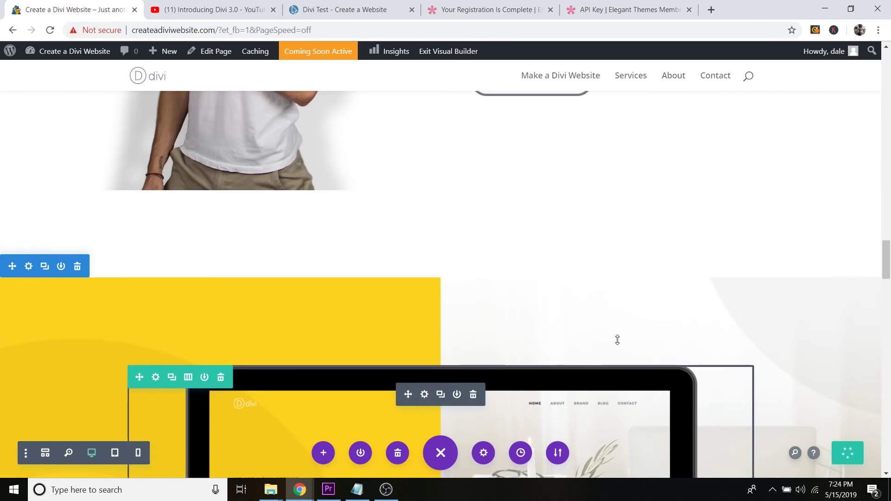
scroll(427, 301, "down", 5)
scroll(433, 283, "up", 5)
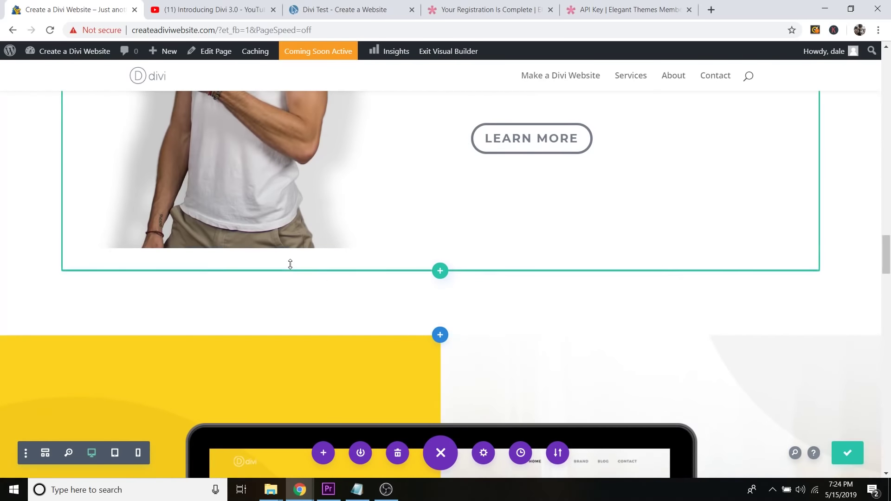
scroll(349, 188, "up", 3)
scroll(348, 188, "down", 4)
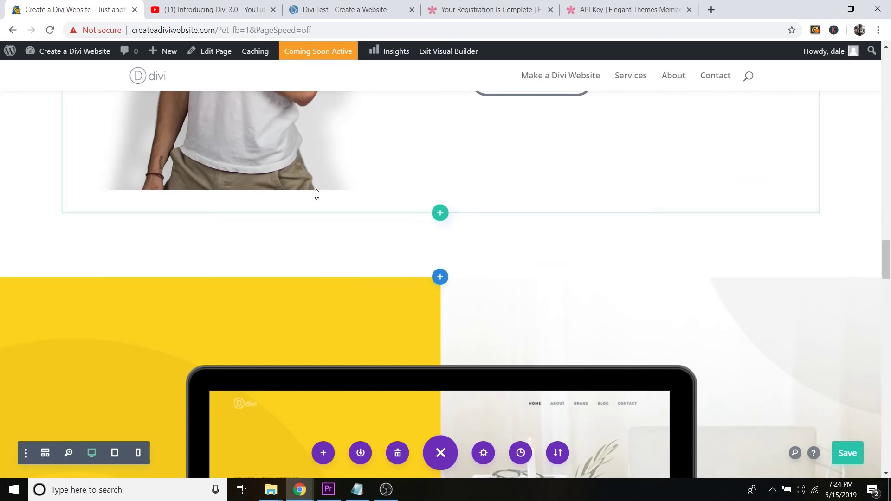
left_click_drag(317, 194, 327, 171)
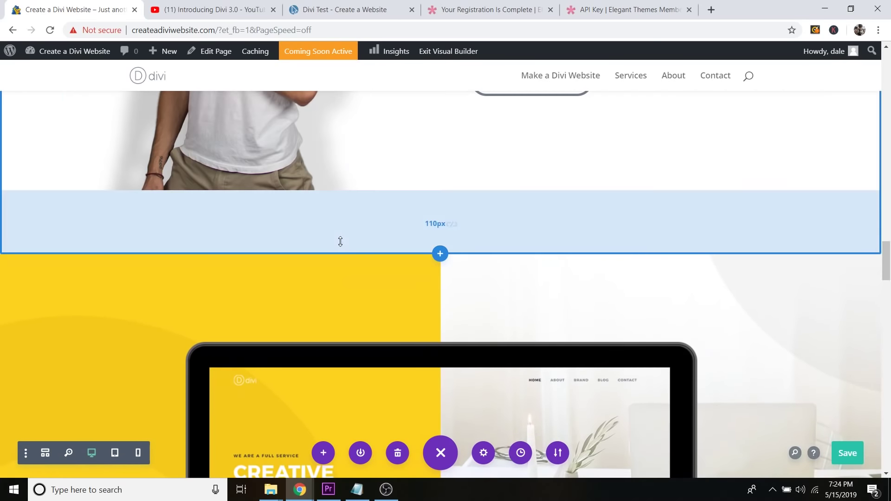
left_click_drag(340, 233, 351, 177)
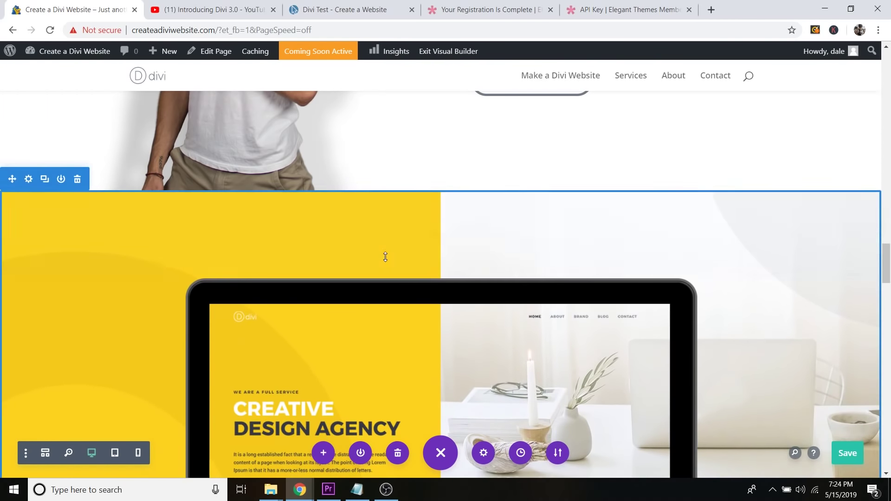
scroll(388, 278, "up", 6)
scroll(511, 316, "down", 2)
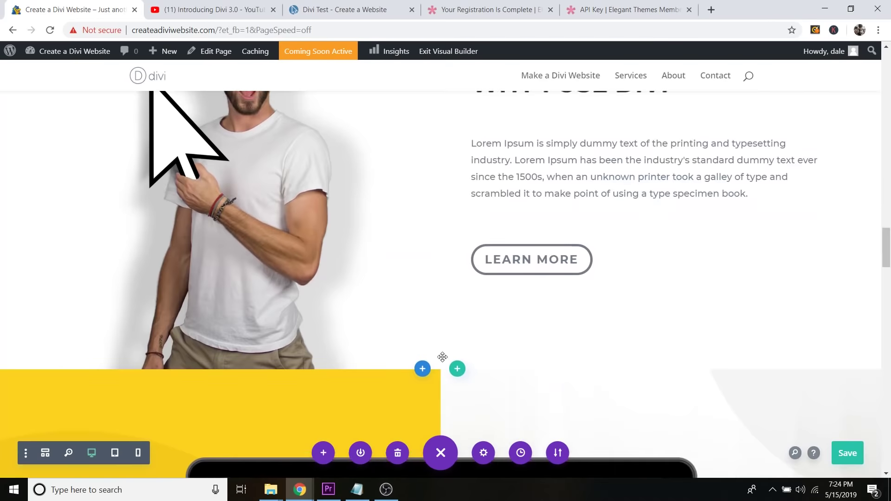
scroll(389, 345, "up", 1)
scroll(387, 372, "down", 1)
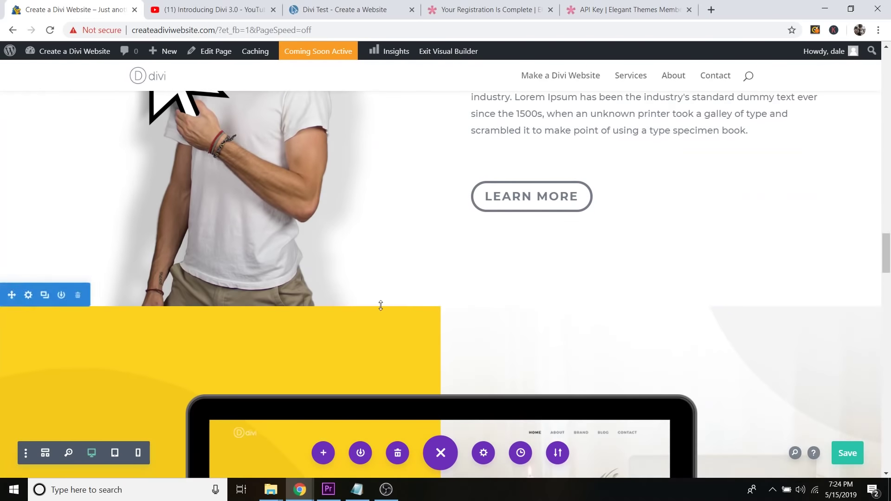
scroll(382, 302, "up", 10)
scroll(387, 310, "down", 8)
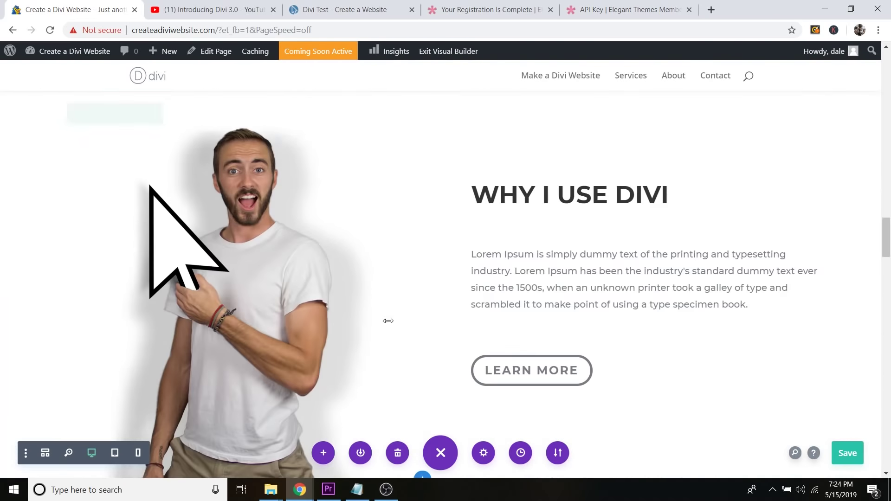
scroll(389, 282, "down", 3)
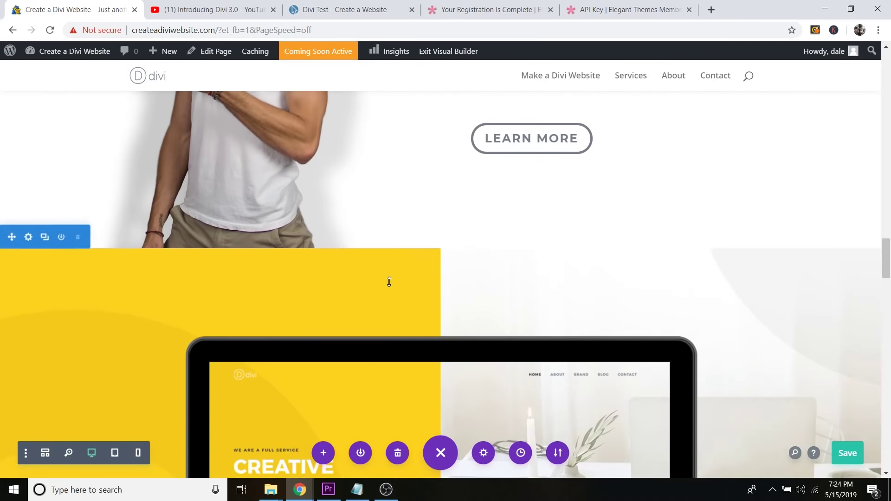
scroll(464, 301, "up", 4)
scroll(472, 301, "up", 2)
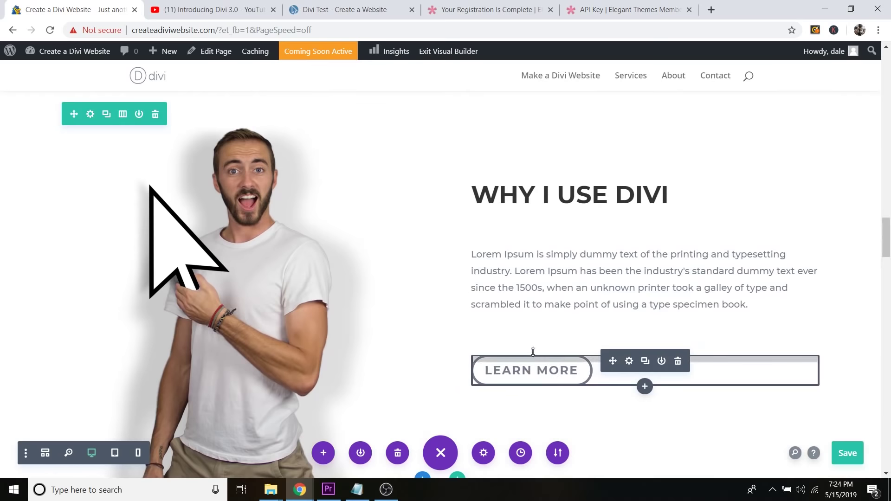
- Copy the hero's Get Started button into the Why I Use Divi row and delete the Learn More button
scroll(465, 352, "up", 10)
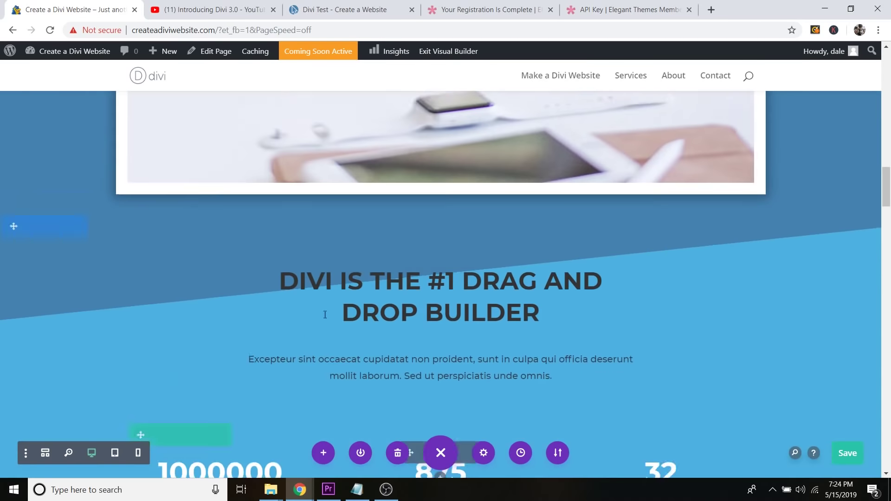
scroll(325, 314, "up", 12)
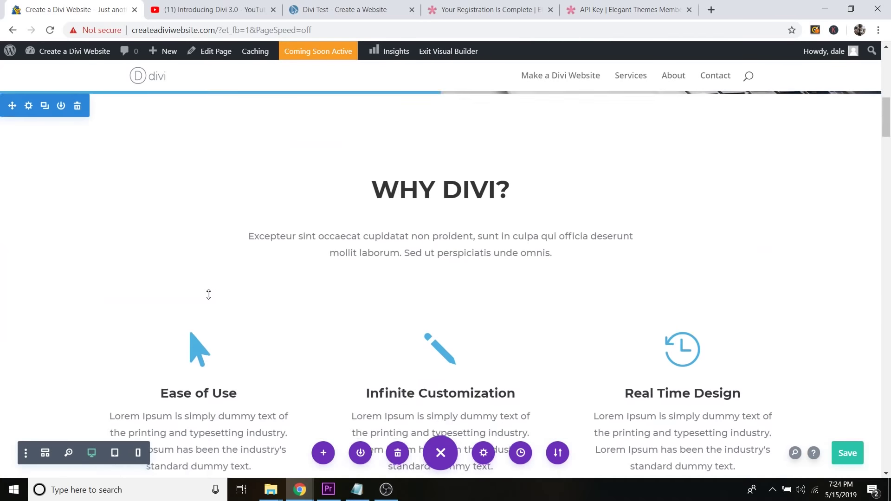
scroll(209, 295, "up", 5)
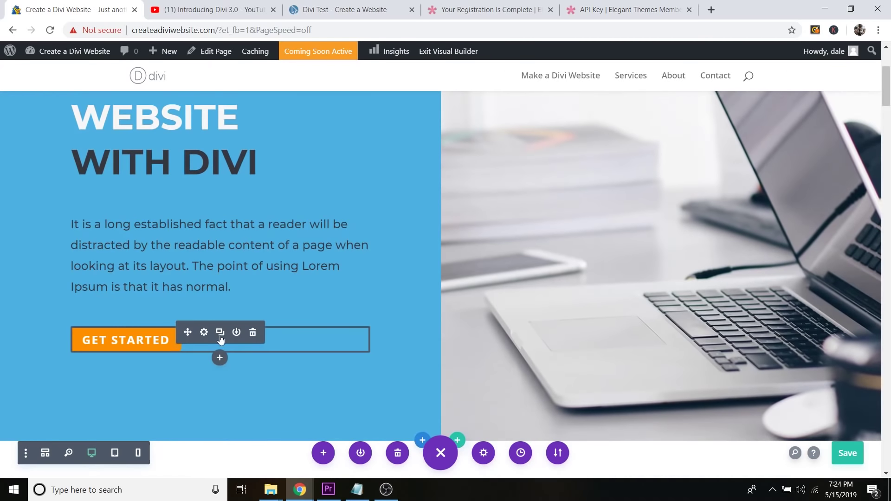
left_click(219, 333)
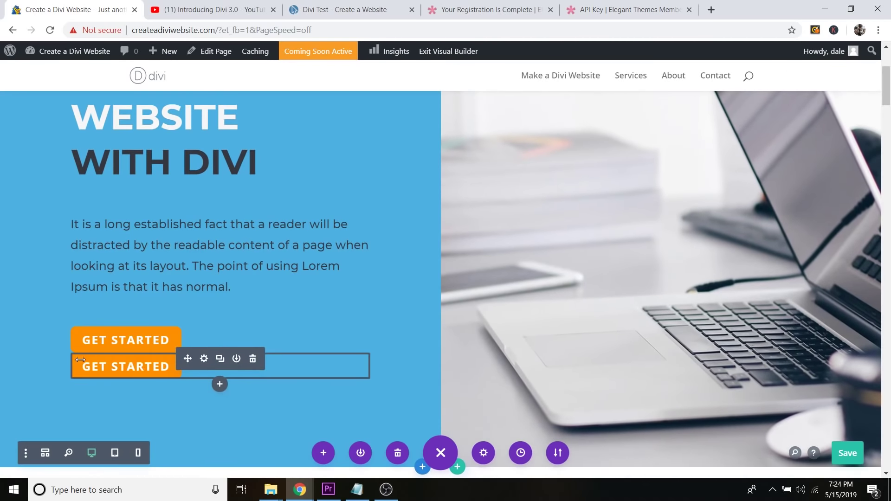
left_click_drag(189, 359, 498, 357)
scroll(441, 374, "down", 16)
scroll(498, 357, "down", 20)
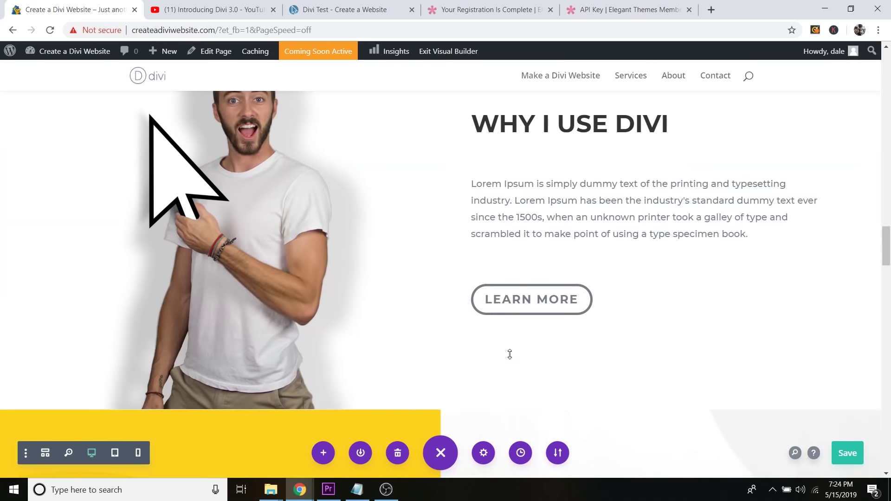
left_click_drag(509, 354, 501, 319)
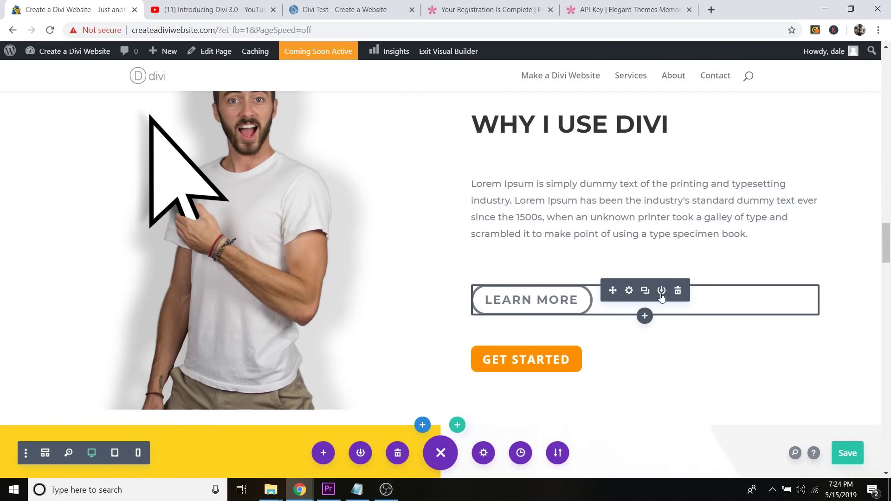
left_click(678, 291)
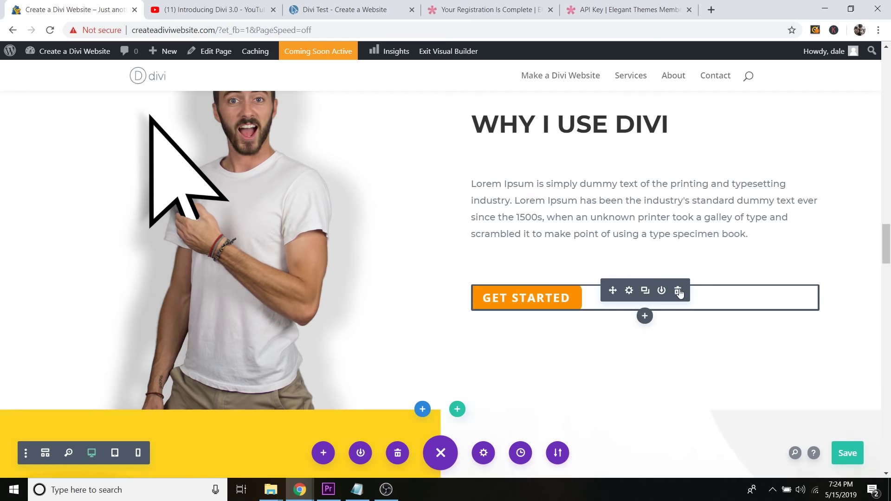
left_click(630, 292)
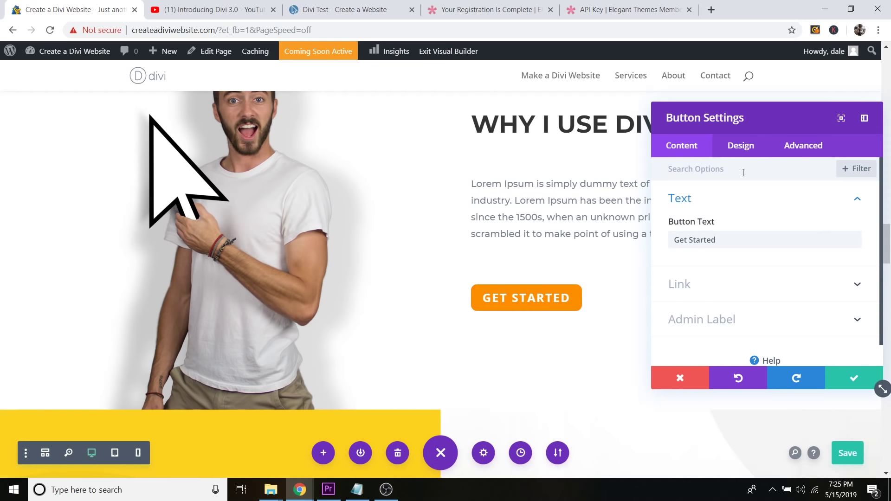
- Replace the button's orange gradient background with light blue #4EB1E1
left_click(741, 147)
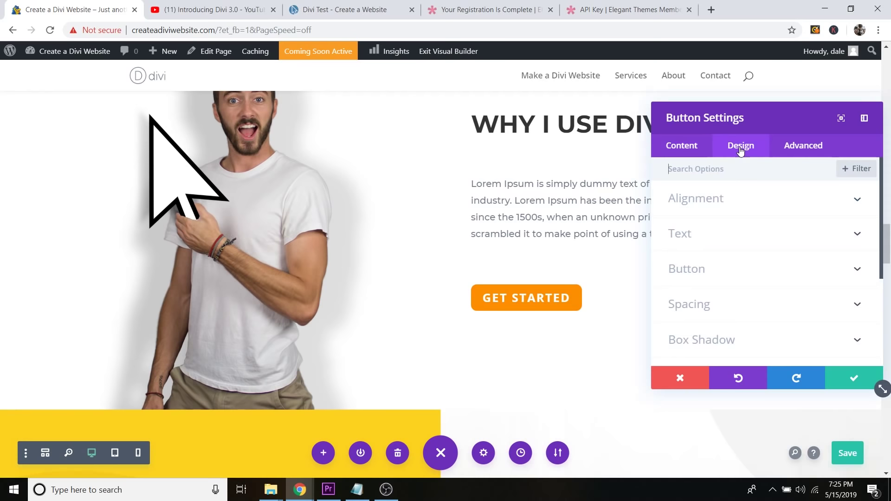
left_click(708, 275)
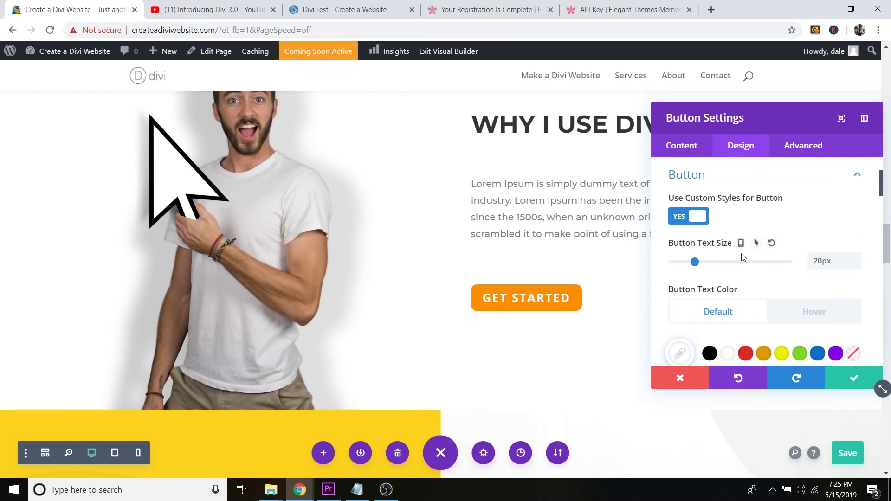
scroll(745, 261, "down", 2)
scroll(745, 259, "down", 4)
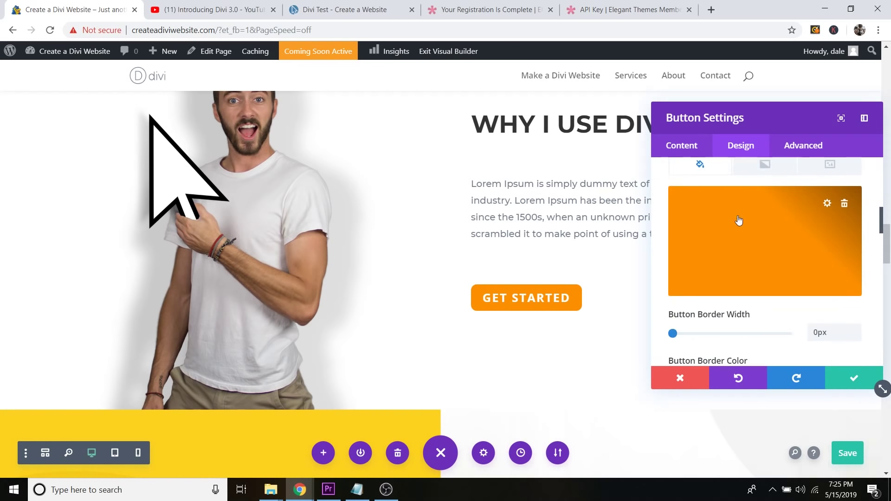
left_click(844, 205)
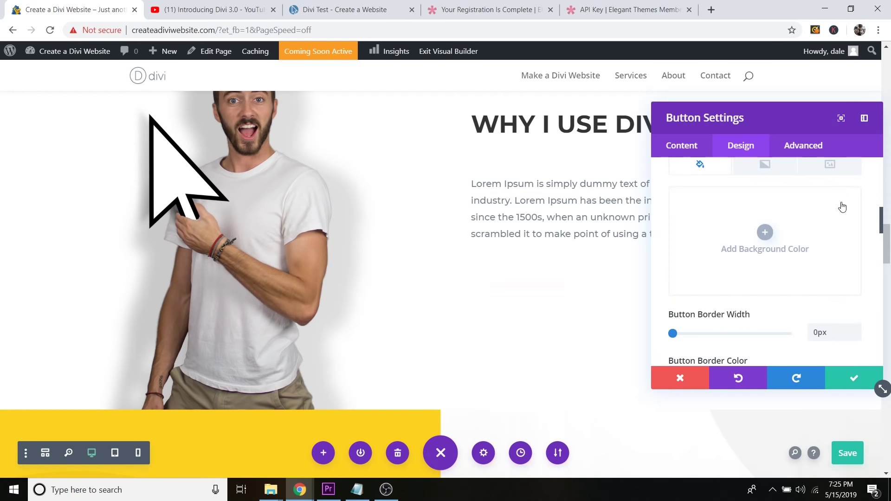
left_click(357, 489)
right_click(181, 185)
left_click(223, 218)
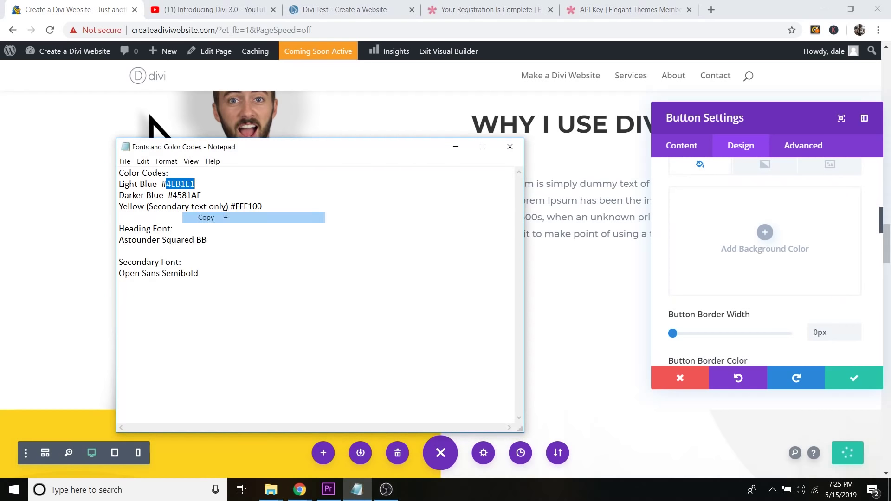
left_click(455, 147)
left_click(763, 223)
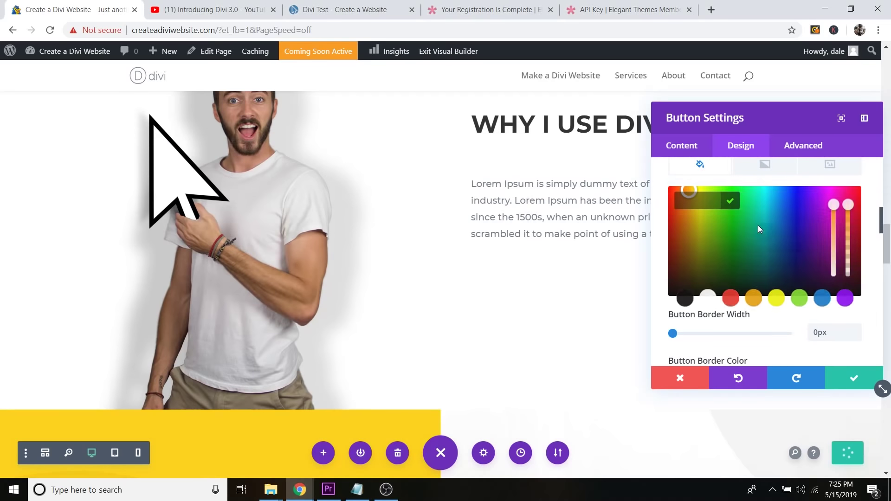
right_click(691, 198)
left_click(716, 289)
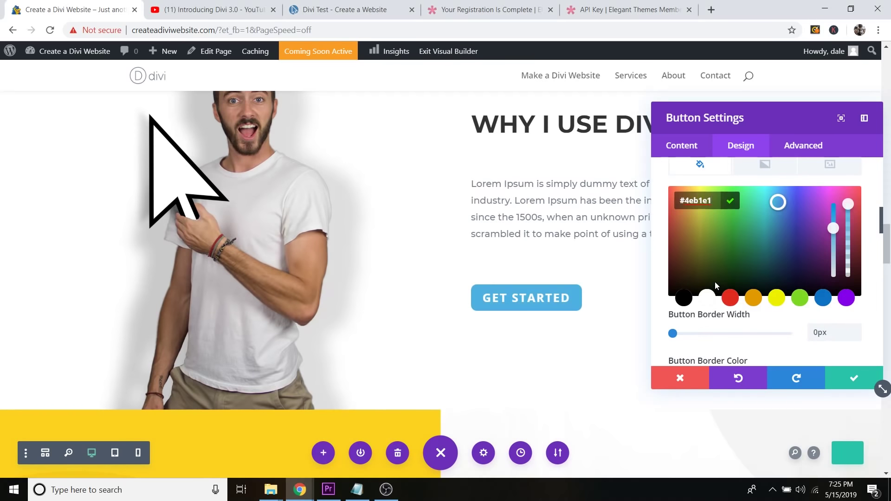
scroll(753, 266, "up", 3)
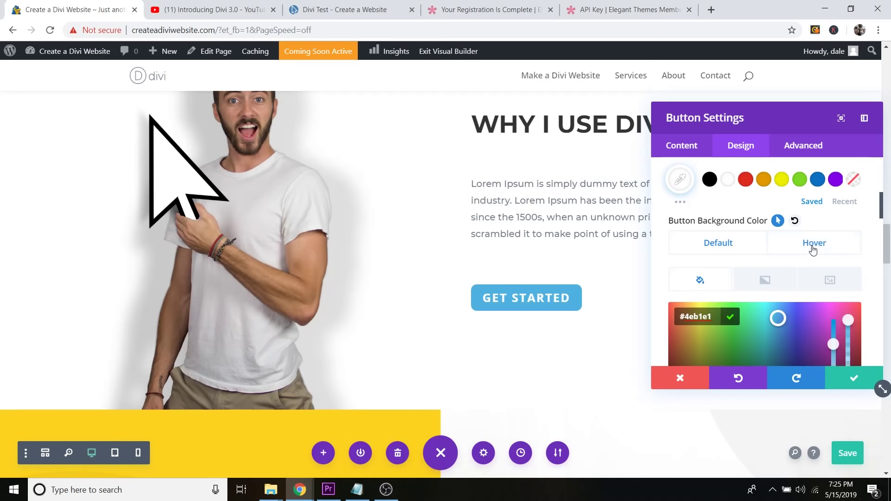
- Set the button's hover background to darker blue #4581AF and save the settings
left_click(809, 245)
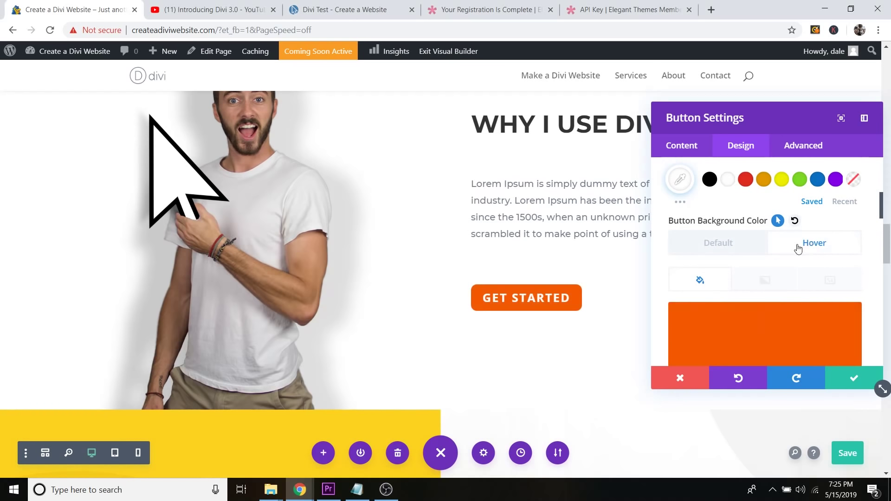
scroll(798, 249, "down", 1)
left_click(843, 259)
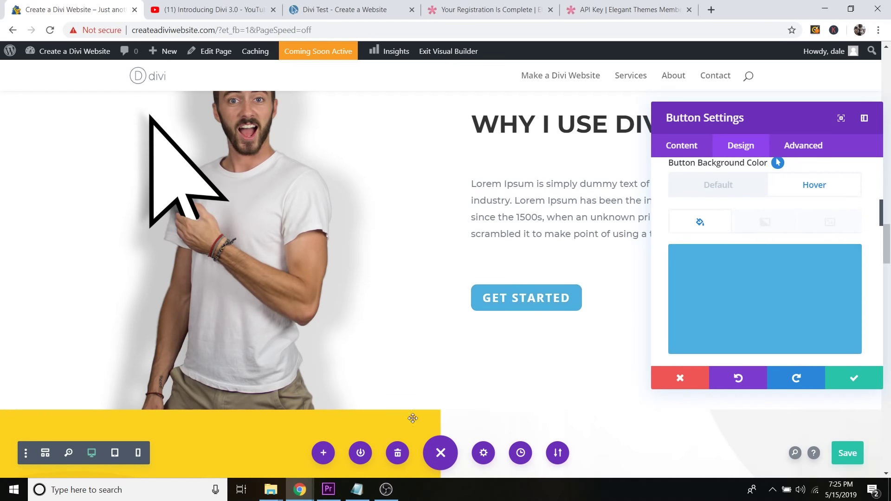
left_click(355, 490)
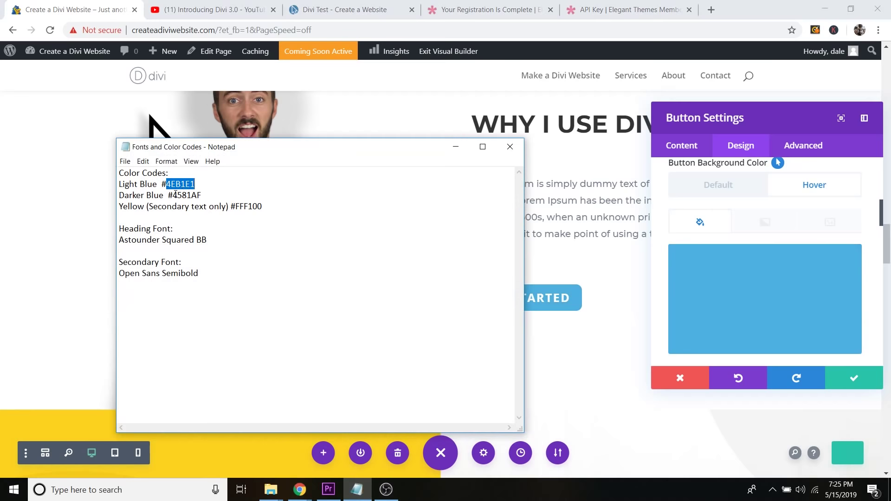
right_click(201, 194)
left_click(212, 224)
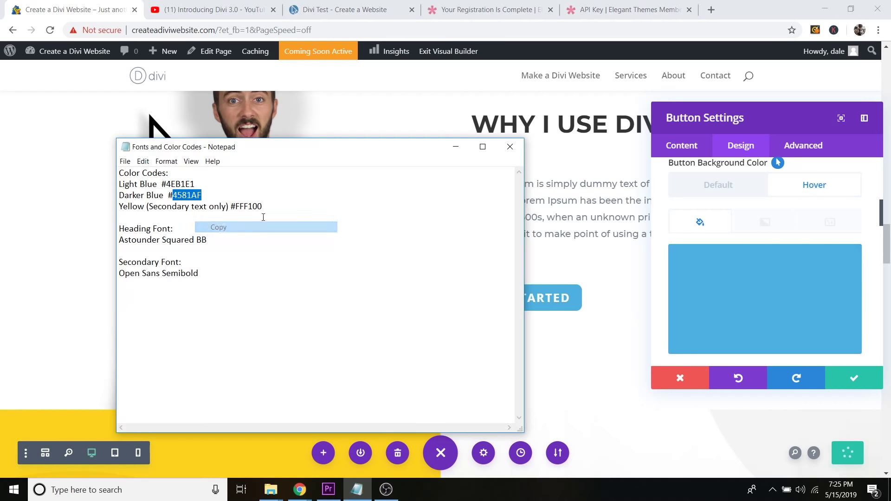
left_click(455, 149)
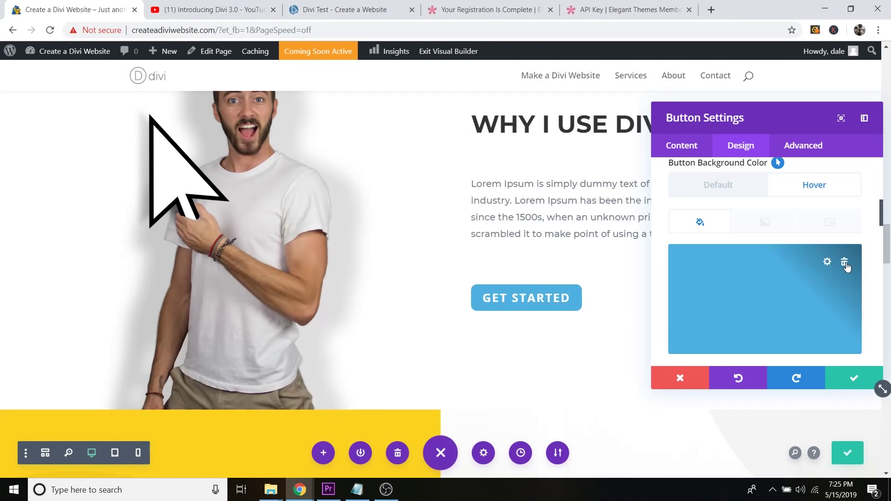
left_click(755, 280)
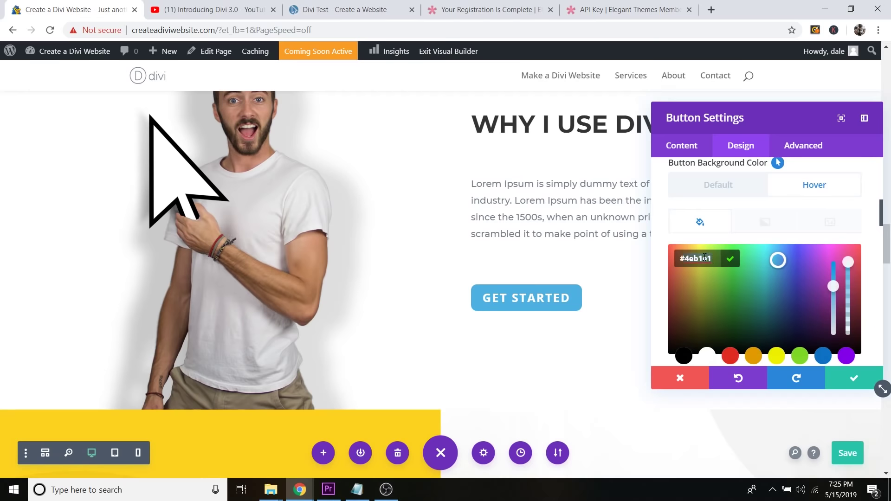
right_click(705, 257)
left_click(735, 330)
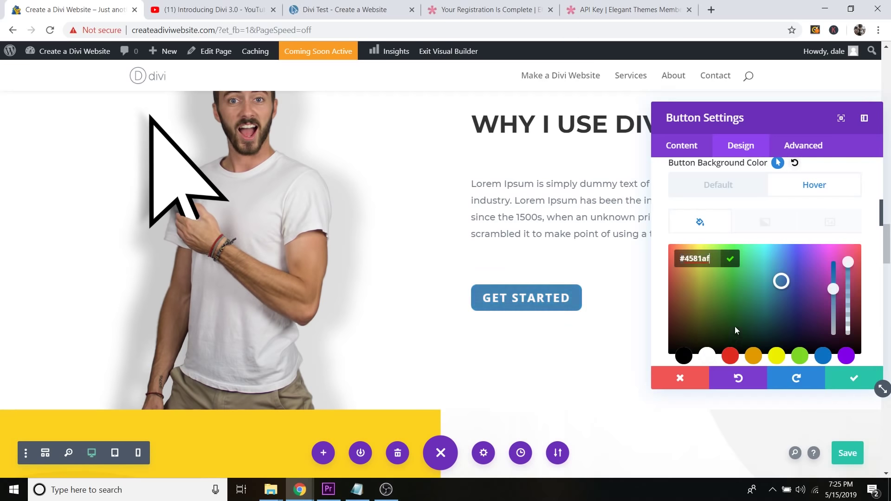
left_click(740, 189)
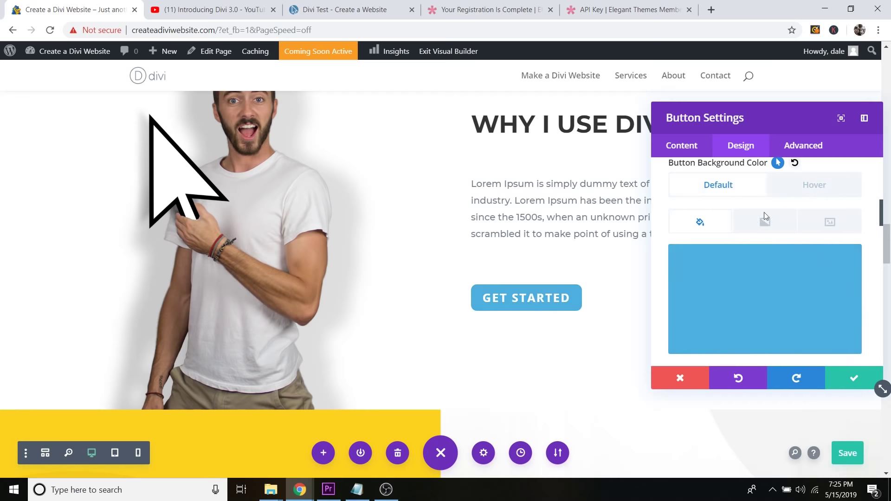
left_click(841, 386)
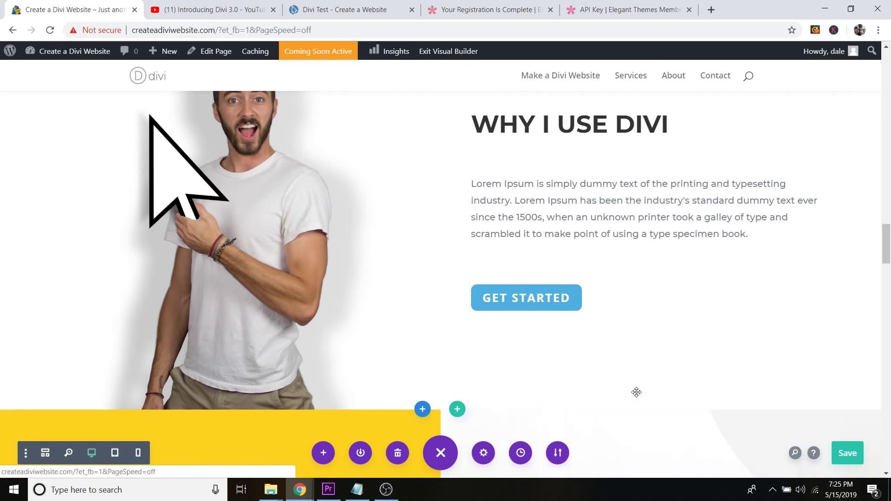
- Change the blue button's text from GET STARTED to 'Learn More' and save
mouse_move(561, 300)
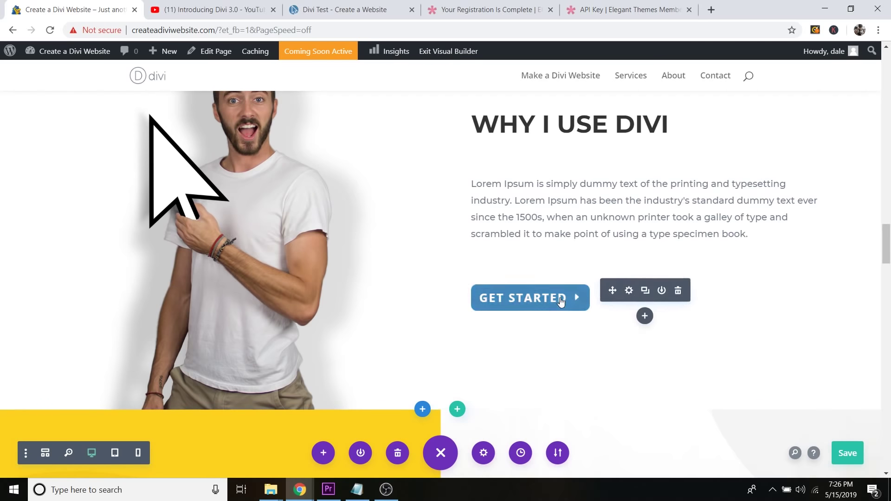
left_click(630, 294)
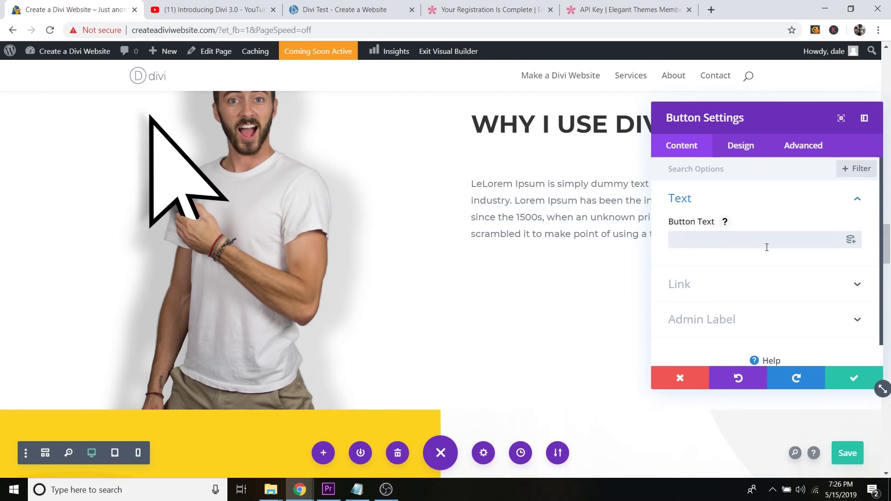
type("Le")
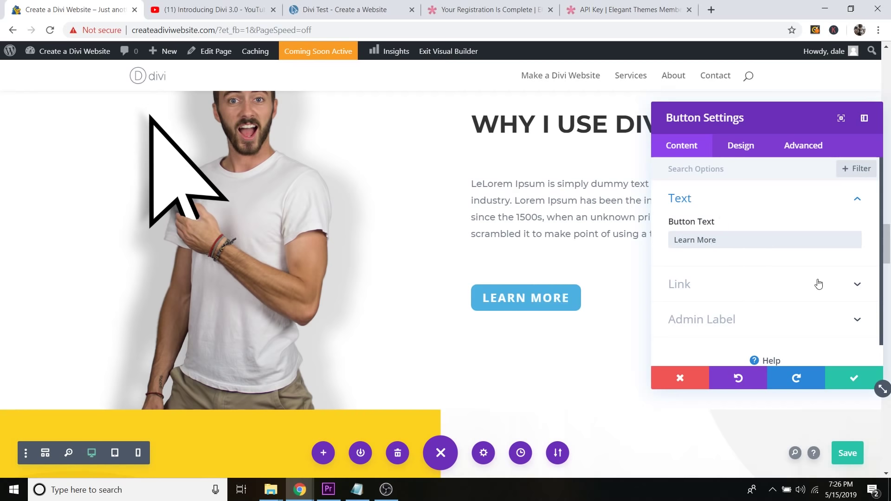
left_click(848, 387)
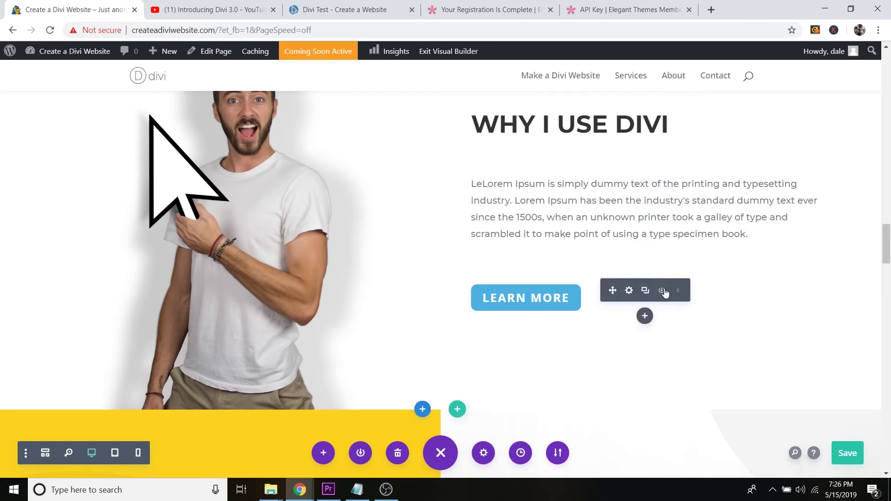
scroll(630, 268, "down", 6)
scroll(629, 267, "down", 3)
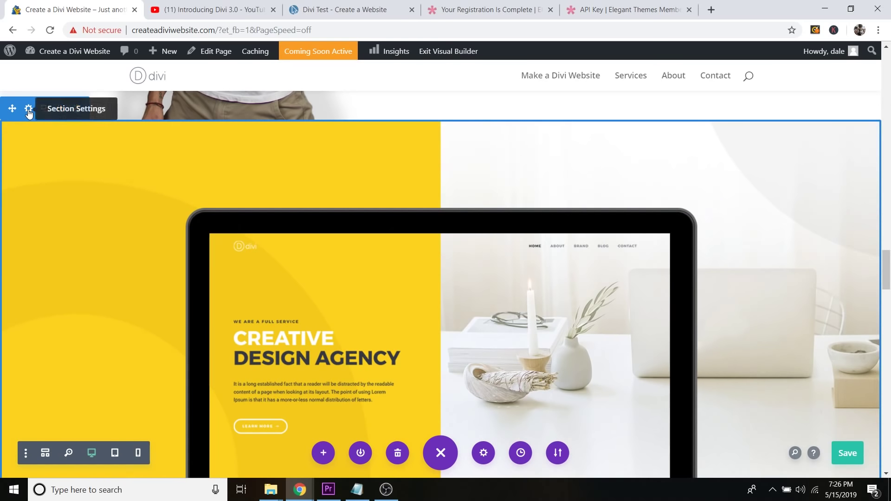
- Replace the laptop section's yellow background with the uploaded Behind Laptop Image
left_click(29, 110)
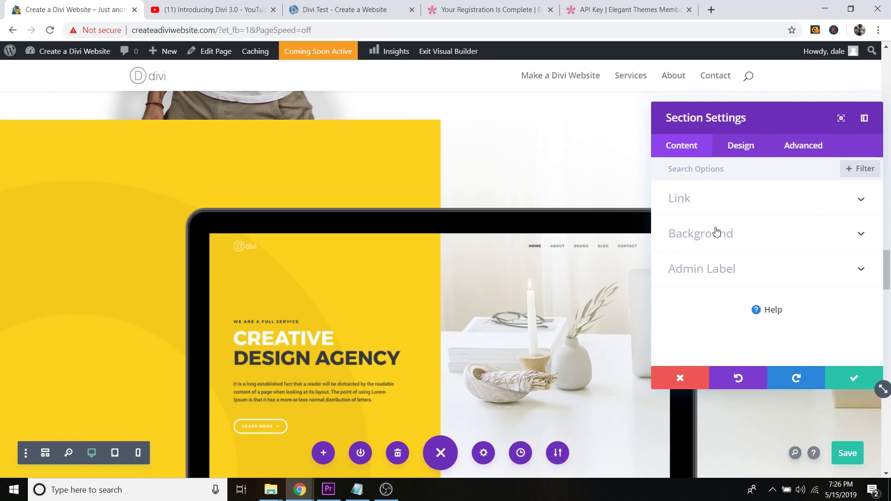
left_click(732, 236)
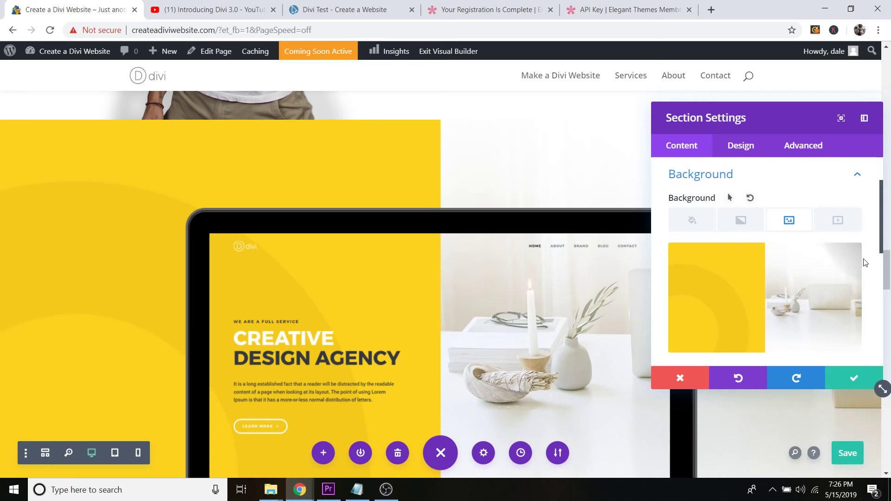
left_click(845, 260)
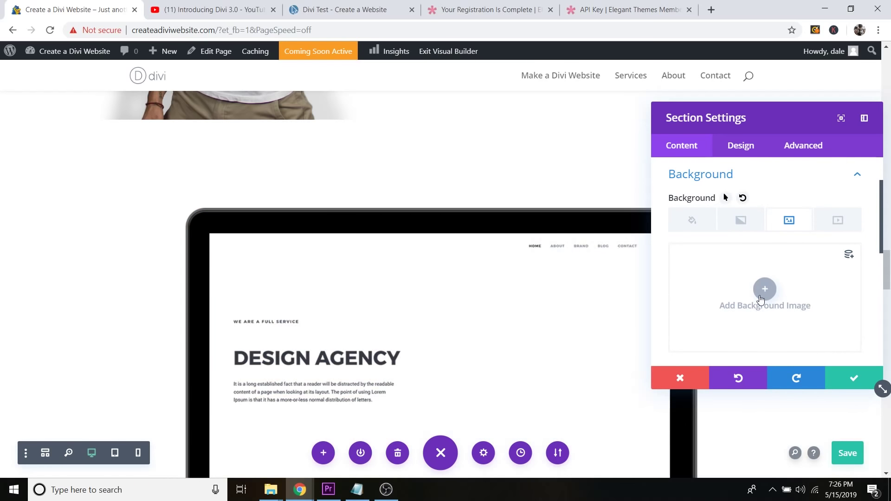
left_click(764, 290)
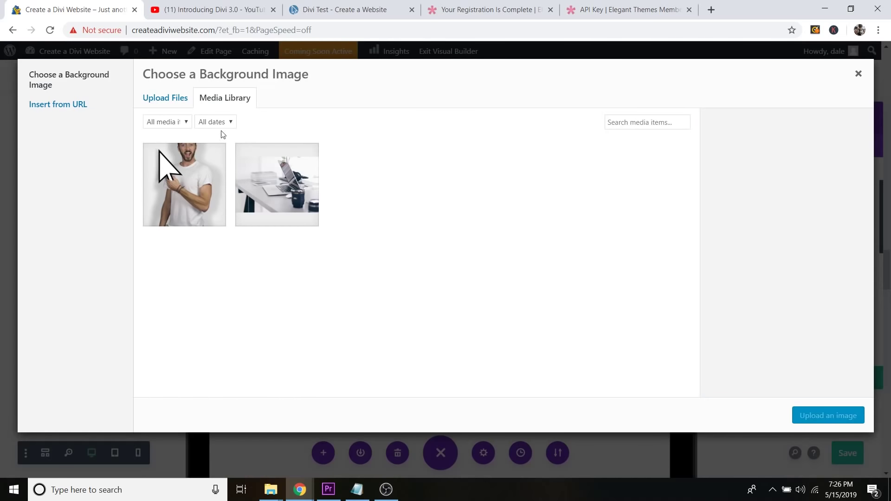
left_click(162, 98)
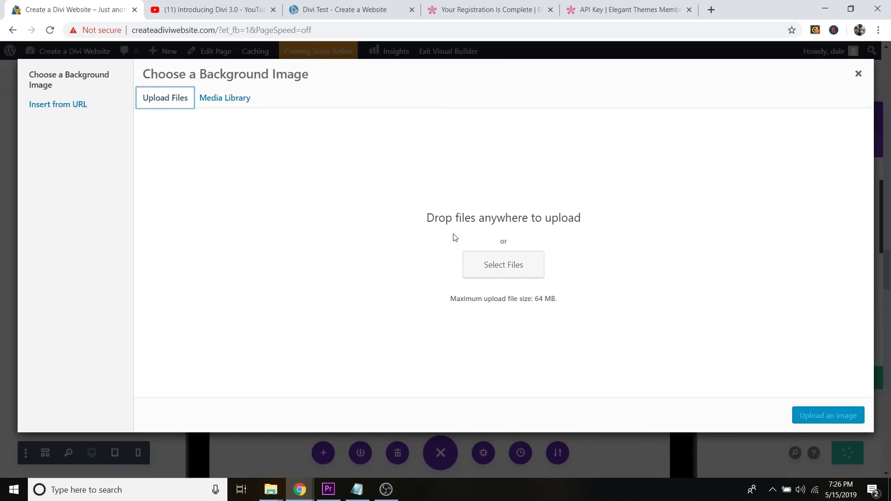
left_click(500, 271)
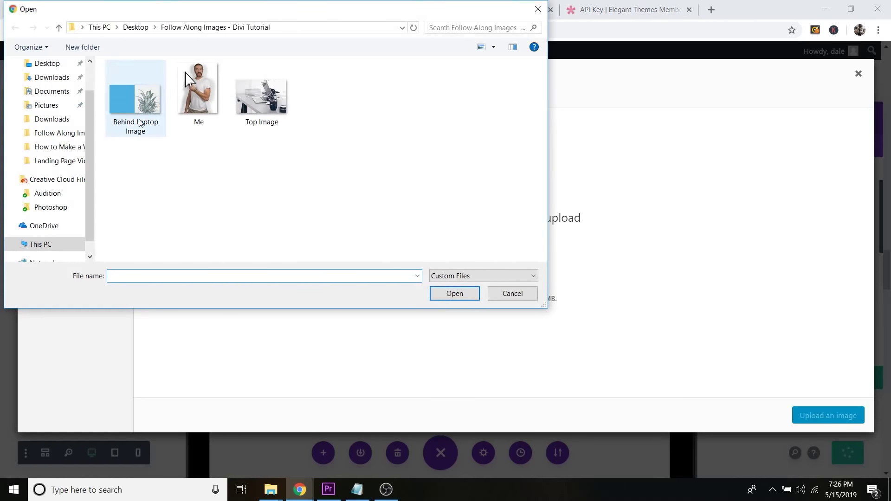
left_click(130, 113)
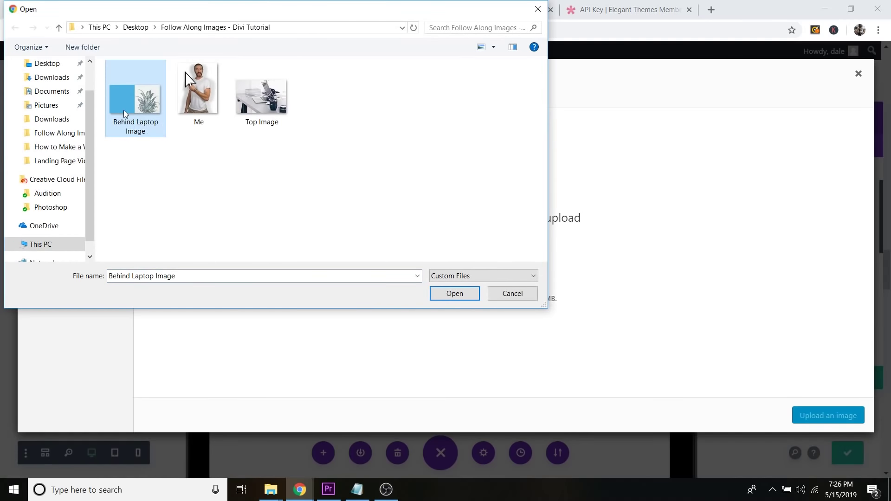
left_click(477, 294)
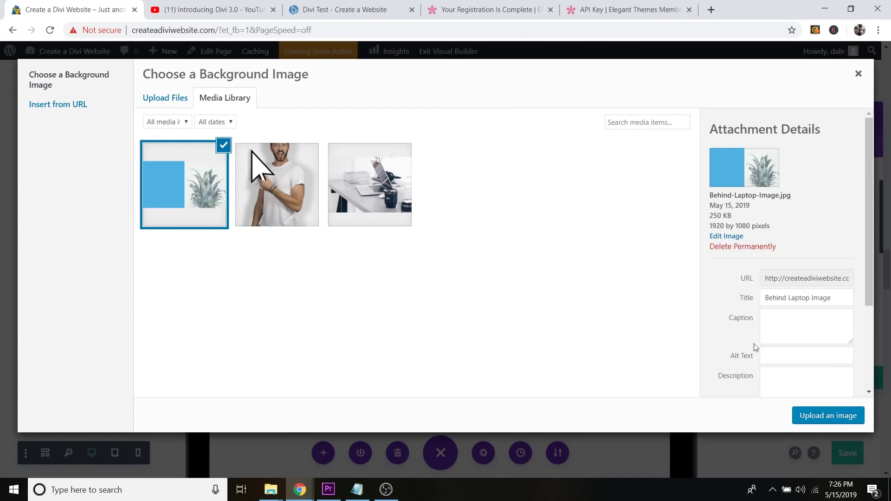
left_click(820, 417)
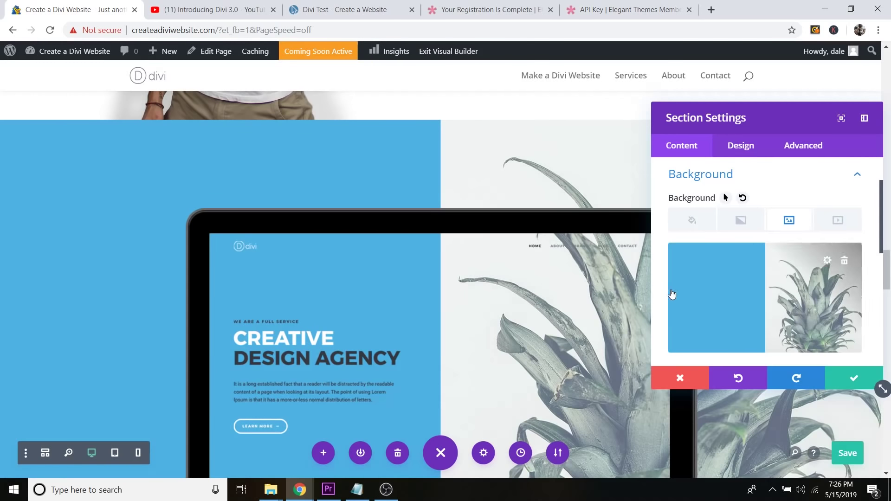
- Move the section settings panel aside and inspect the new blue and pineapple background
scroll(668, 295, "down", 3)
left_click_drag(704, 118, 844, 235)
scroll(627, 254, "down", 3)
scroll(629, 258, "up", 3)
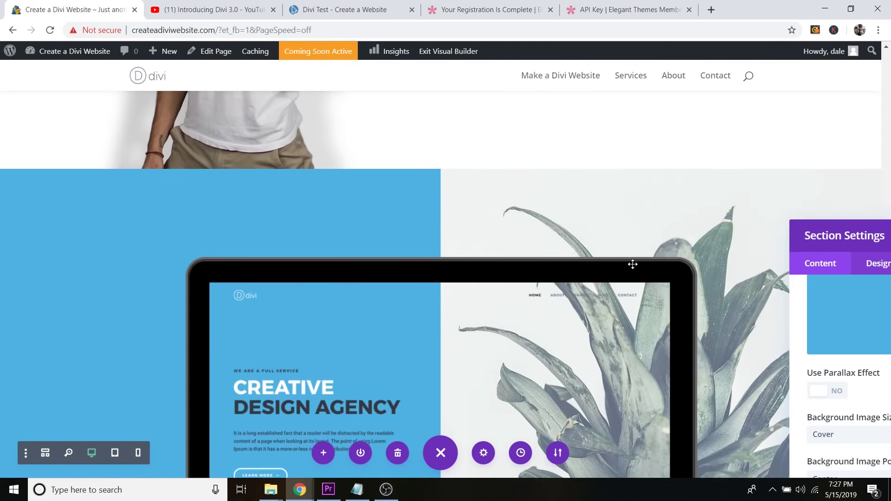
scroll(632, 264, "up", 8)
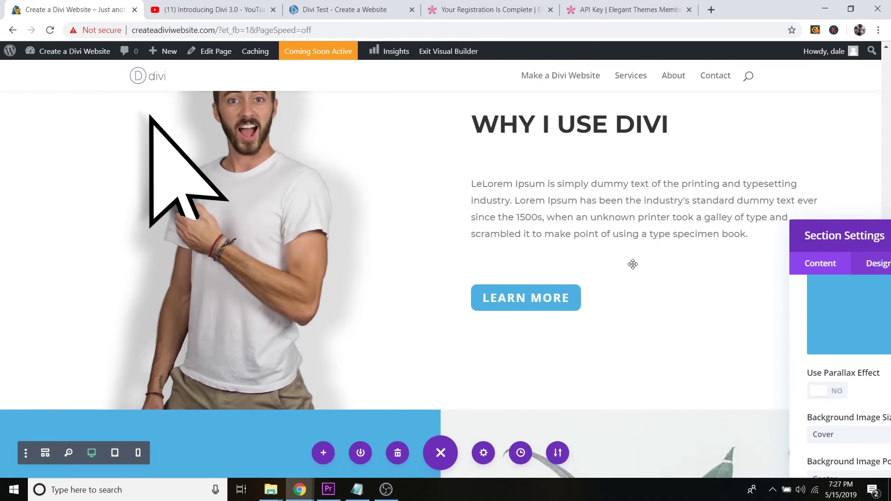
scroll(630, 274, "down", 7)
scroll(629, 284, "down", 3)
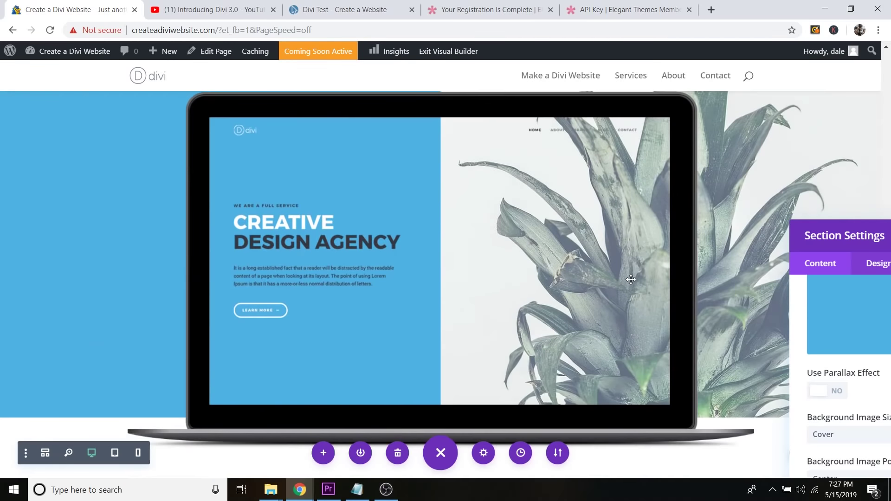
scroll(630, 279, "down", 2)
scroll(563, 284, "up", 3)
scroll(406, 206, "down", 1)
left_click_drag(867, 233, 624, 138)
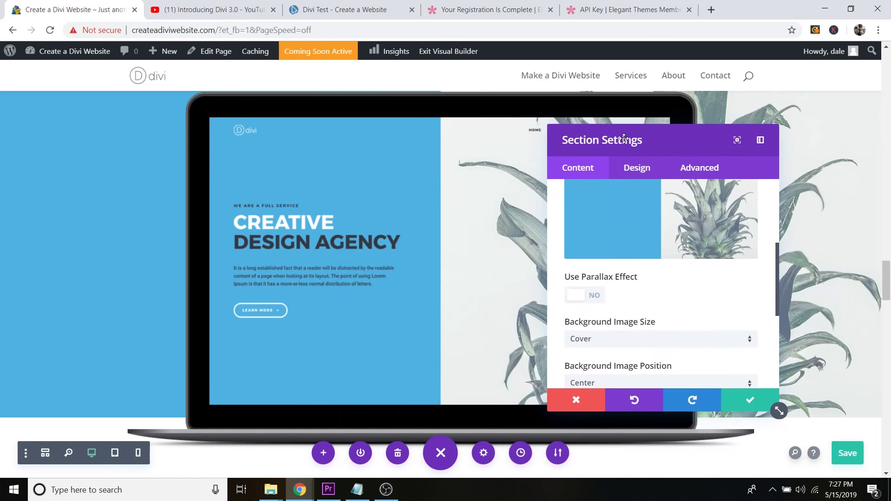
left_click_drag(636, 139, 722, 131)
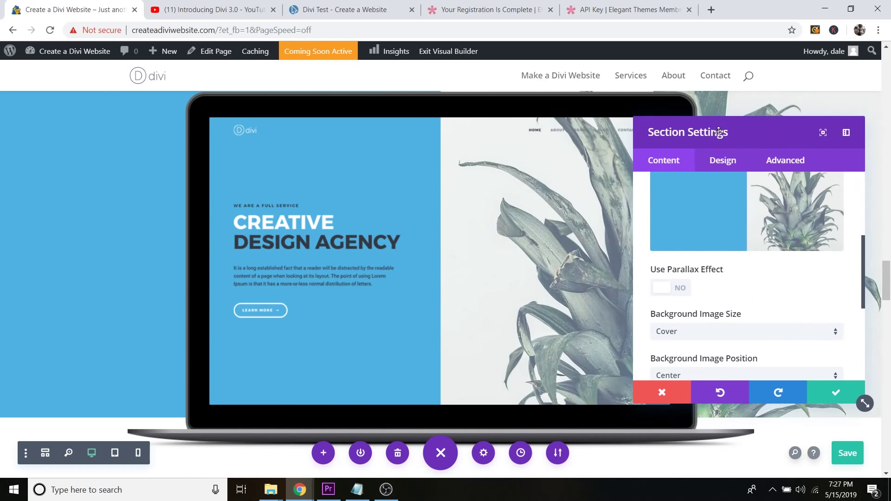
scroll(482, 269, "down", 10)
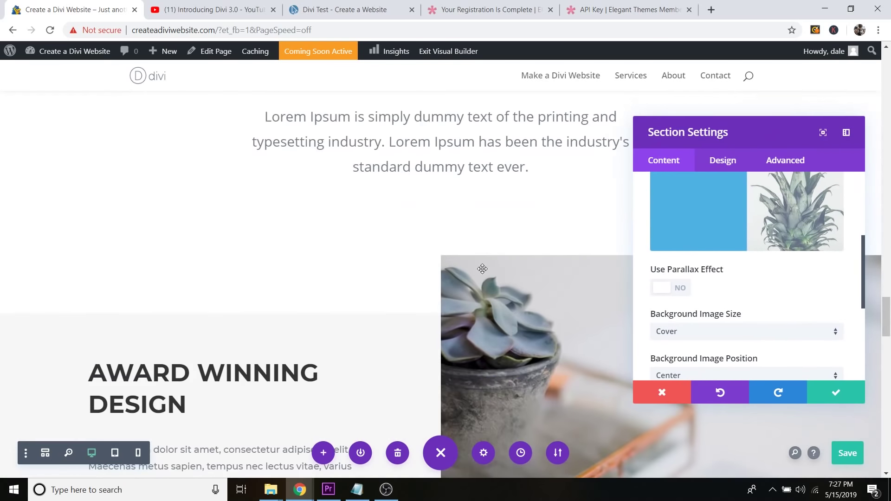
scroll(482, 269, "down", 4)
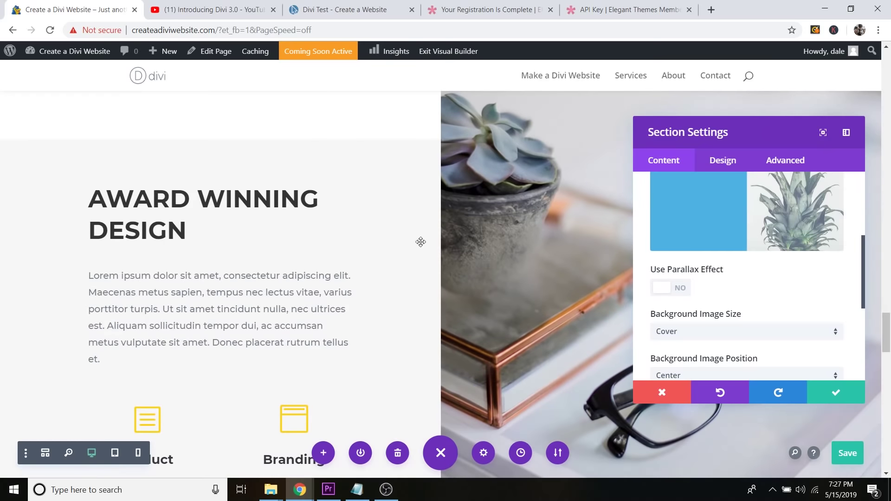
scroll(423, 246, "up", 3)
- Save the section's new background and close its settings
left_click(835, 392)
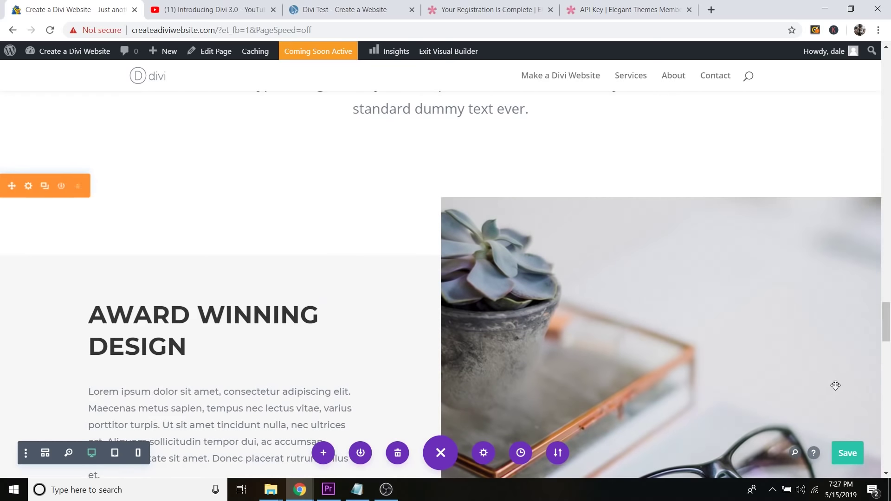
scroll(650, 232, "down", 3)
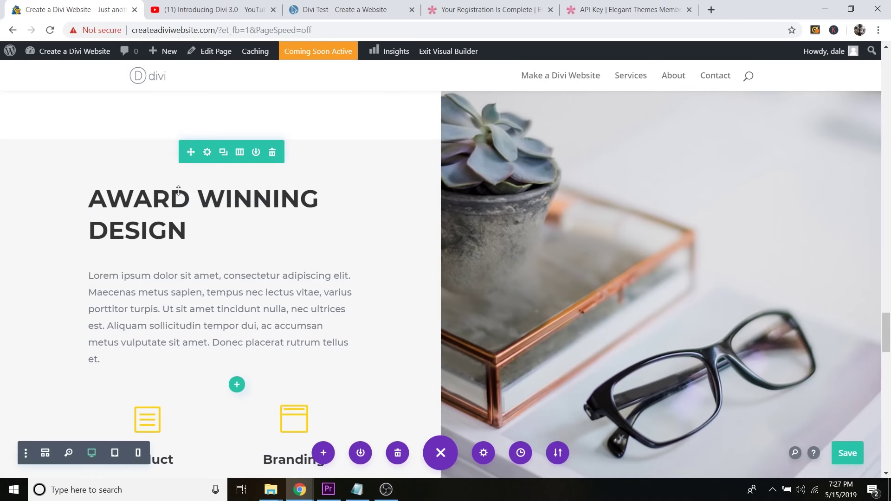
scroll(178, 189, "up", 3)
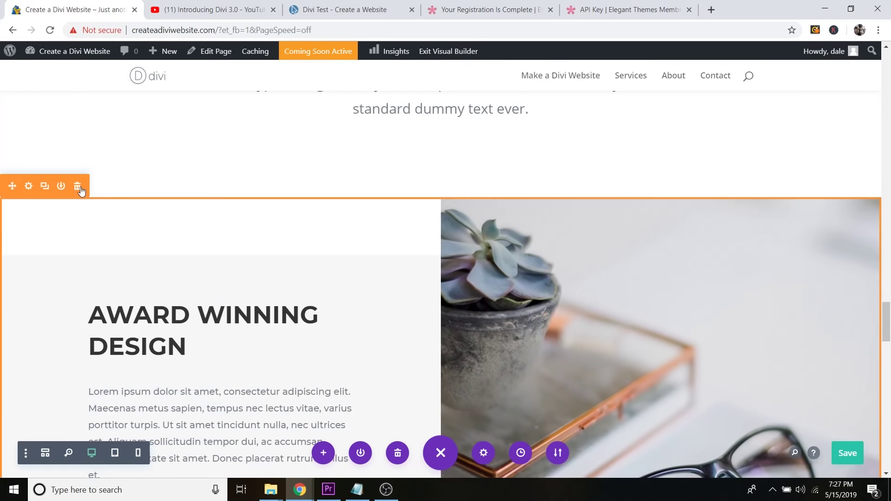
- Delete the Award Winning Design section from the page
left_click(78, 186)
scroll(283, 235, "down", 3)
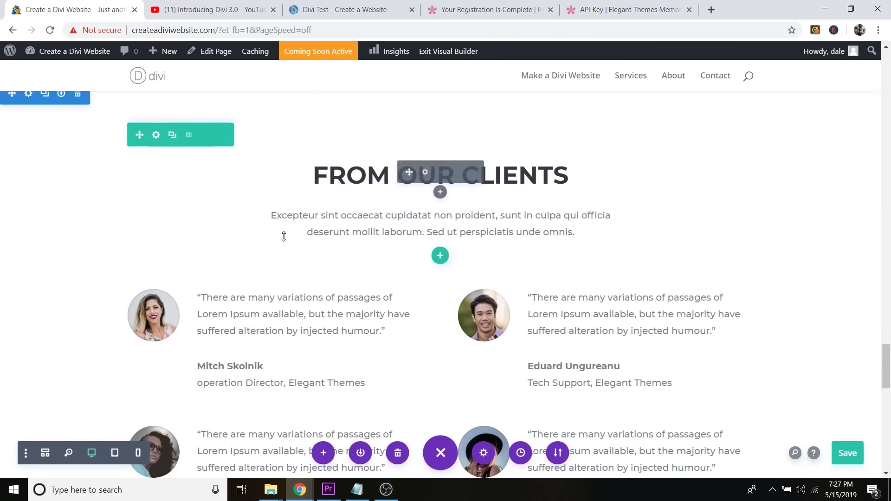
scroll(476, 268, "up", 4)
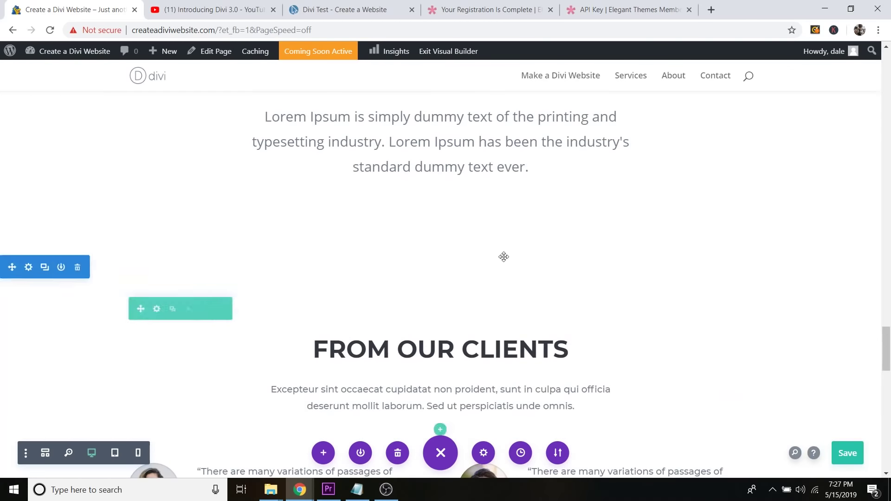
scroll(527, 291, "up", 7)
scroll(517, 276, "down", 7)
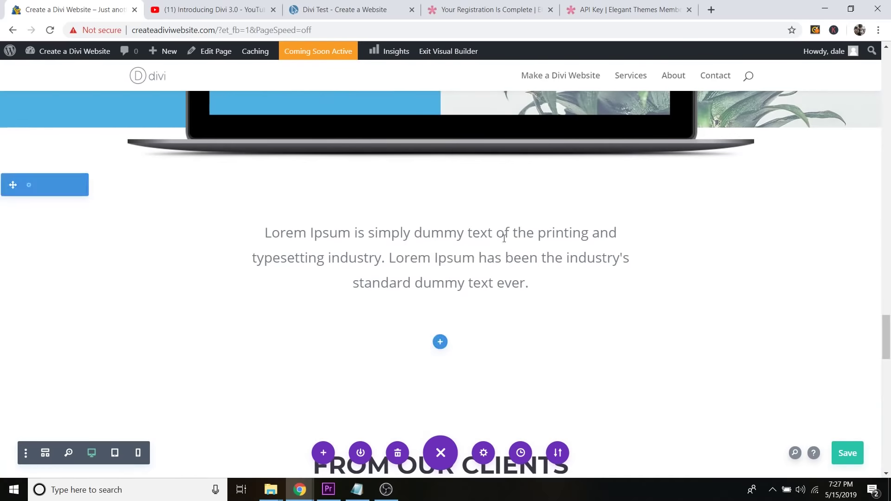
scroll(517, 276, "down", 4)
scroll(510, 292, "up", 6)
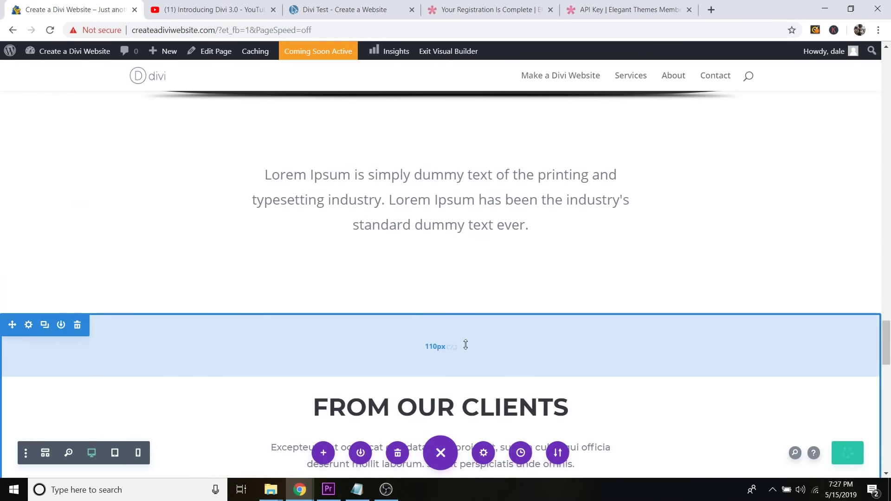
- Shrink the padding between the Lorem Ipsum text and the FROM OUR CLIENTS section
left_click_drag(465, 344, 477, 308)
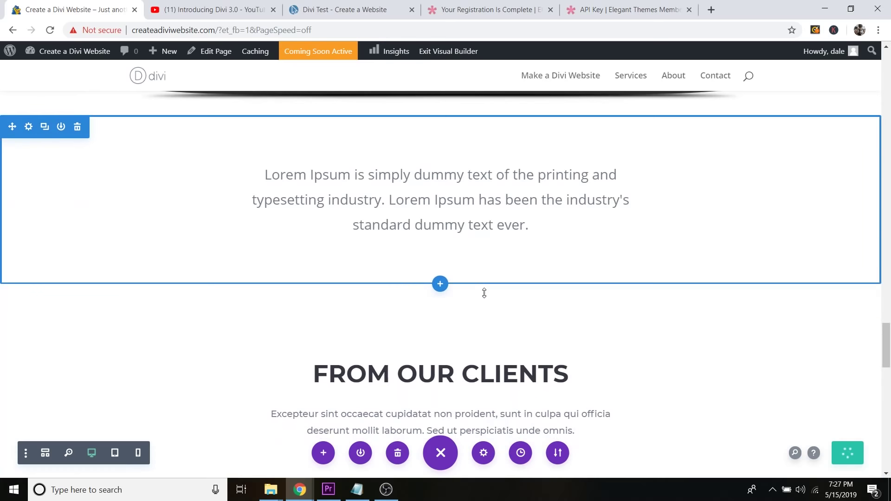
left_click_drag(473, 272, 477, 256)
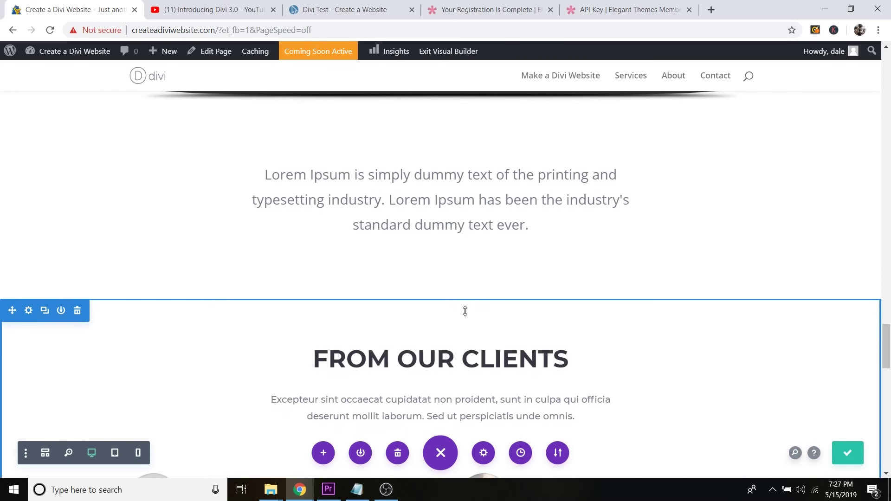
left_click_drag(464, 314, 465, 286)
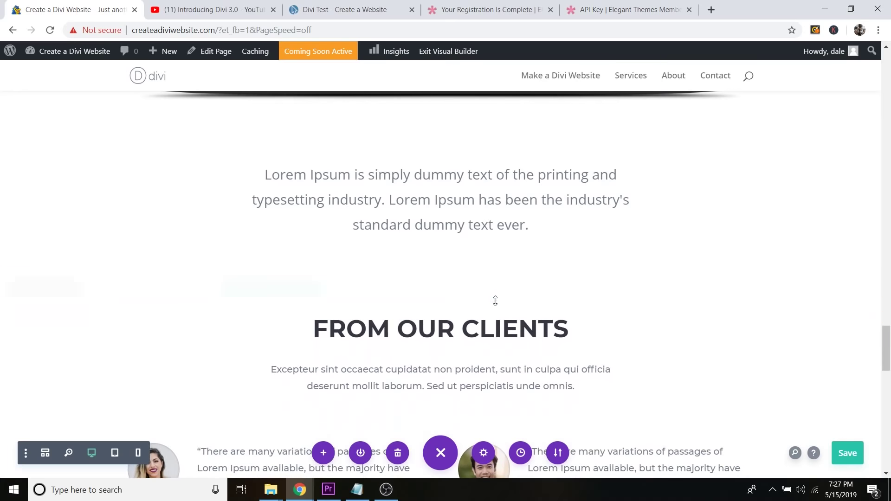
scroll(464, 297, "down", 2)
scroll(477, 314, "down", 1)
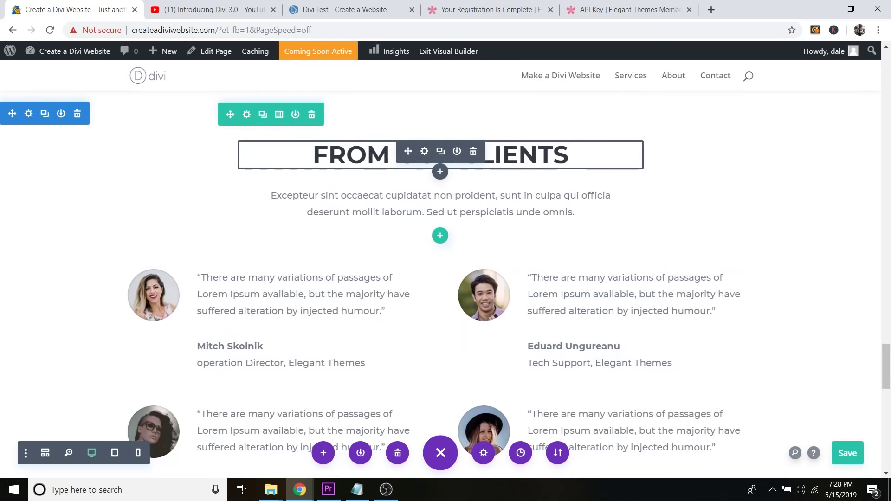
- Following the Divi Test reference, retitle the FROM OUR CLIENTS heading to PEOPLE WHO LOVE DIVI
left_click(344, 10)
scroll(446, 333, "down", 12)
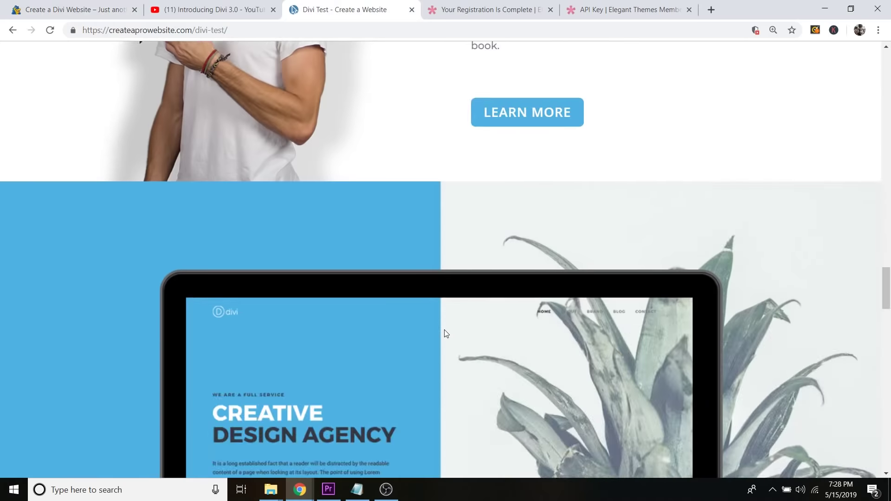
scroll(443, 331, "down", 12)
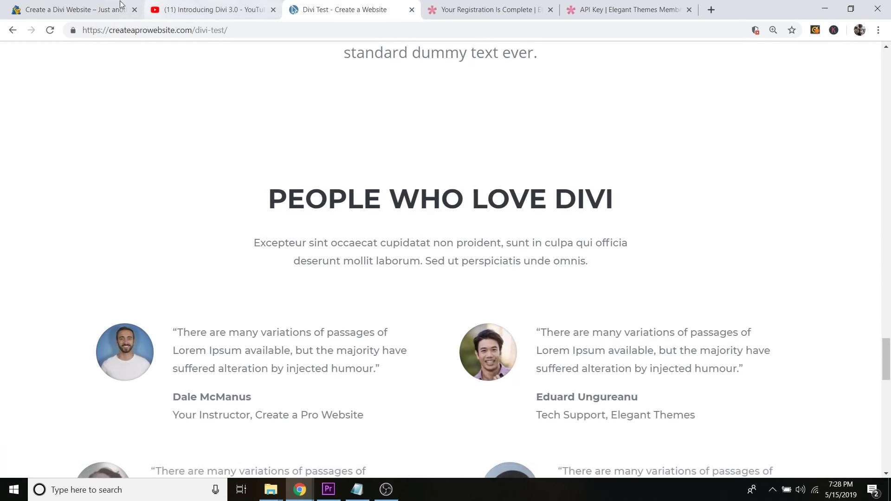
left_click(119, 5)
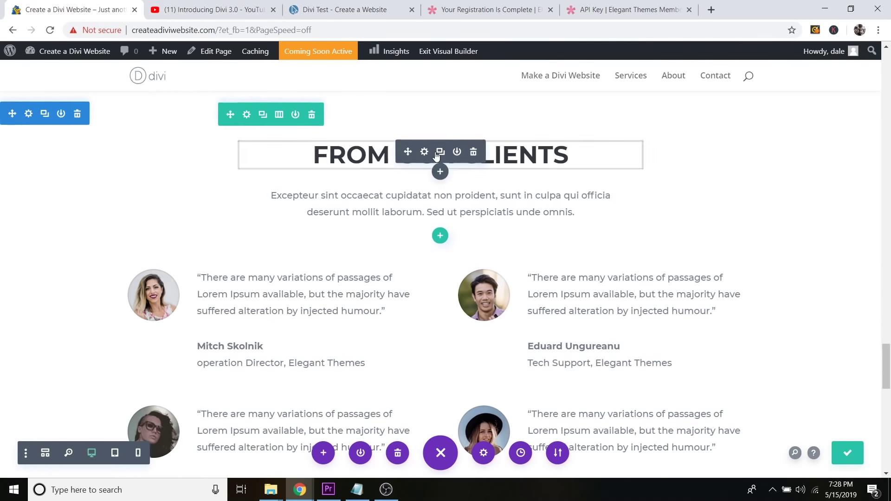
triple_click(368, 150)
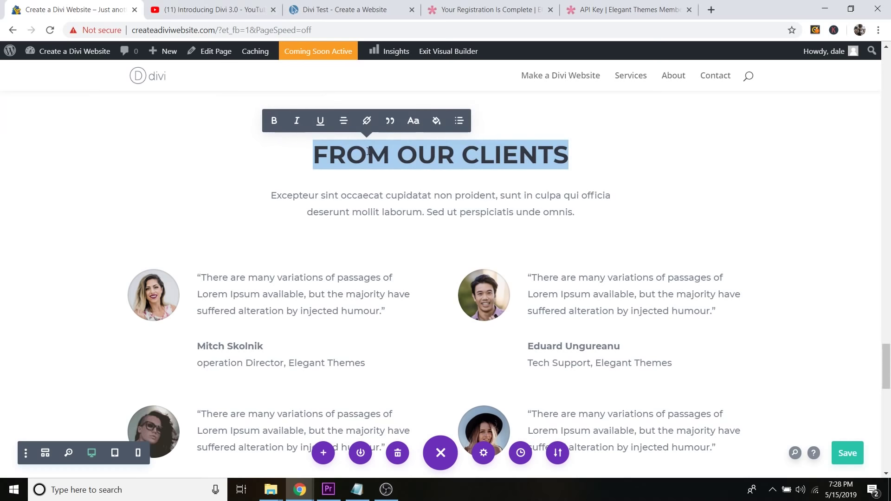
type("PEOPLE WHO")
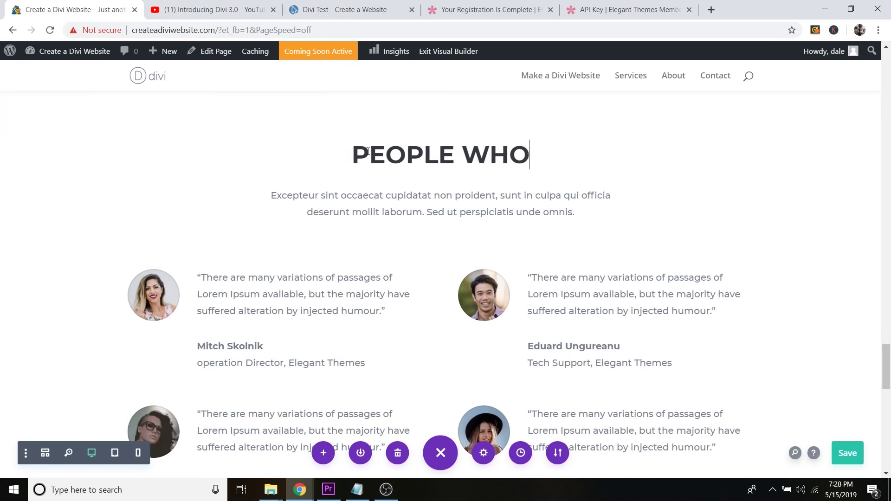
type(" LOVE")
type("DIVI")
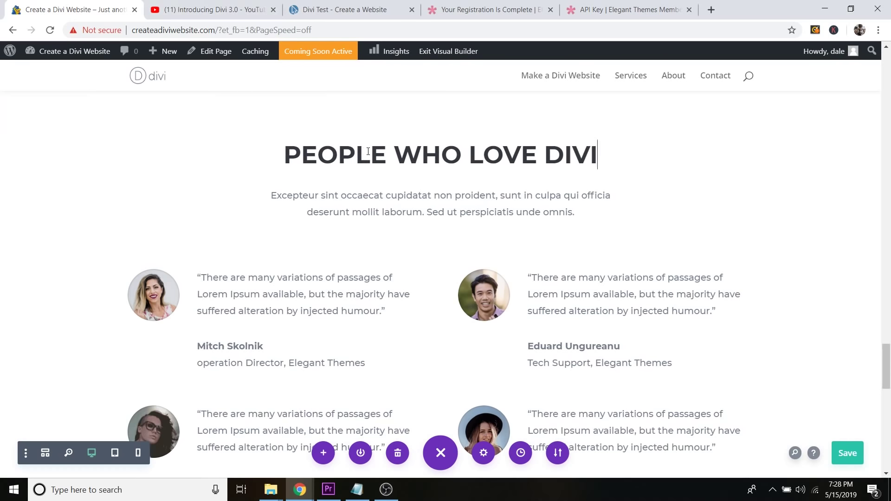
- Compare the retitled testimonial section against the Divi Test reference page
left_click(301, 9)
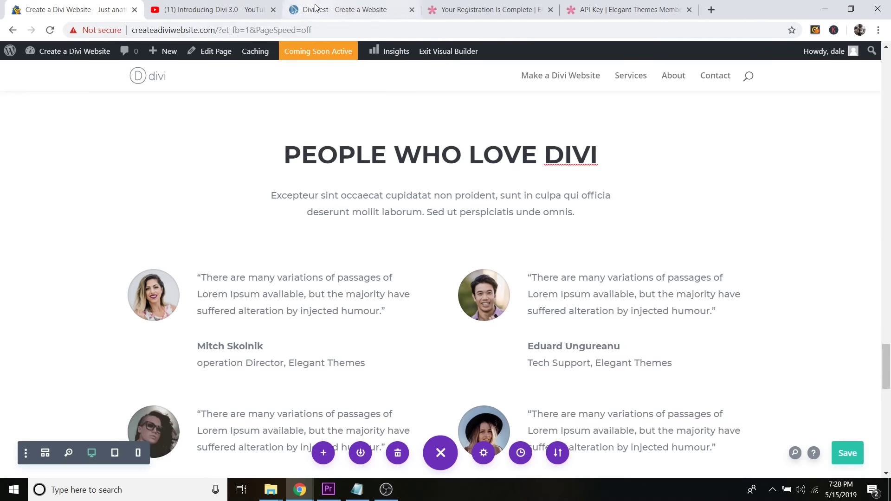
scroll(425, 268, "up", 10)
scroll(492, 232, "up", 10)
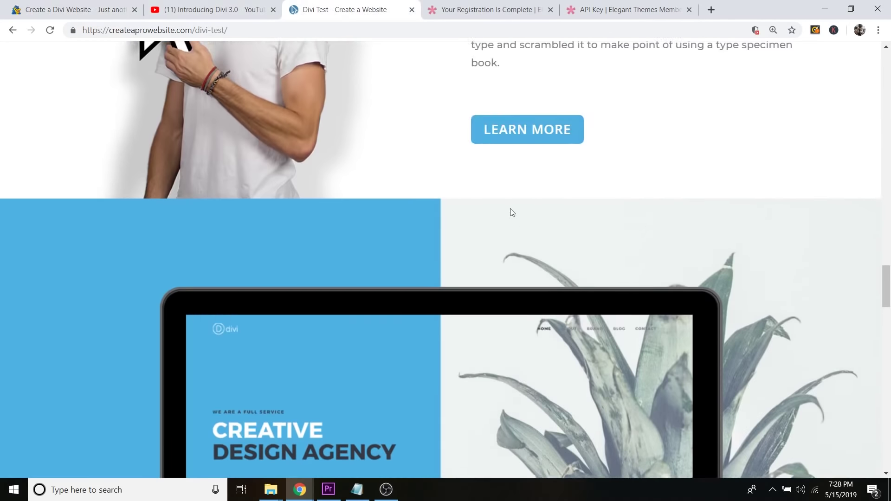
scroll(387, 171, "down", 9)
left_click(68, 13)
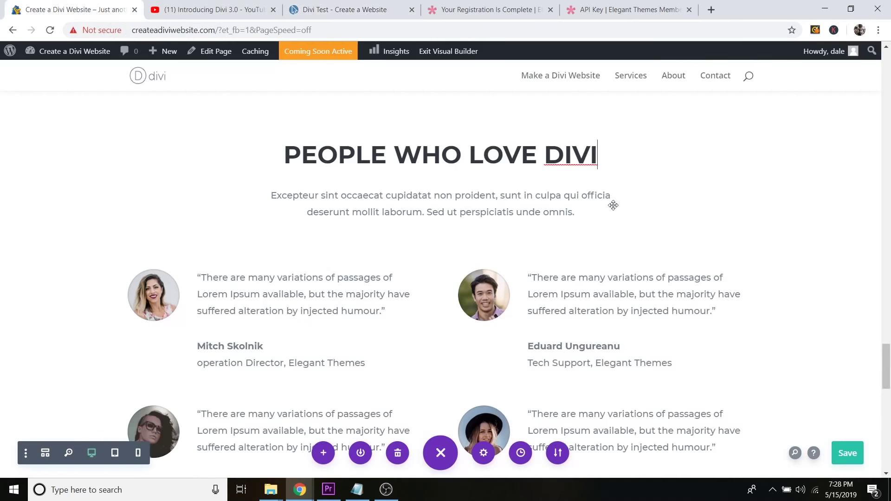
left_click(372, 6)
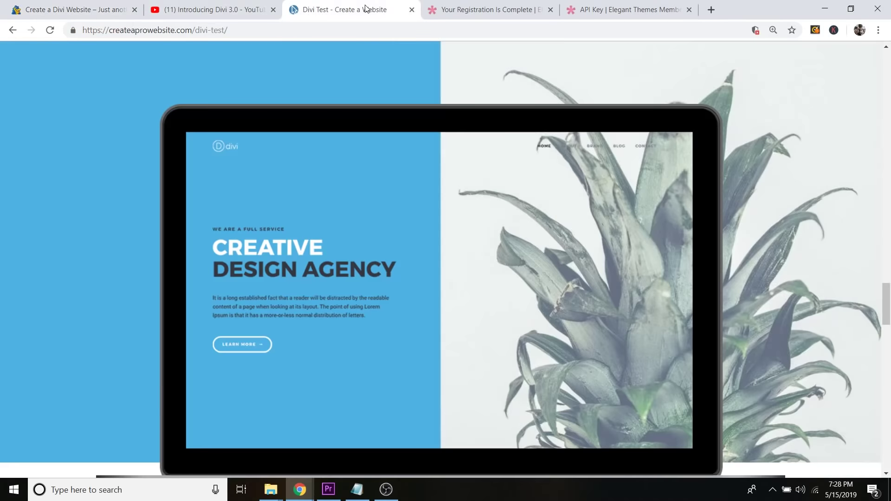
scroll(696, 281, "down", 8)
scroll(110, 66, "up", 3)
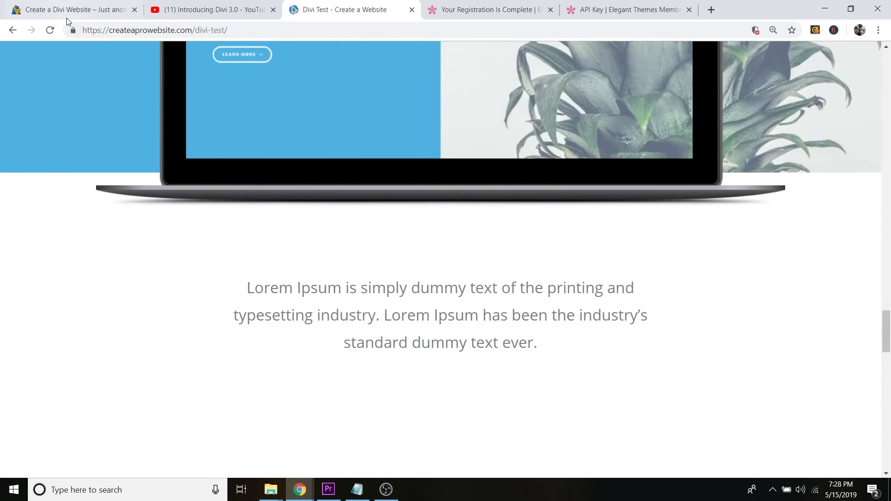
left_click(66, 18)
scroll(602, 255, "down", 3)
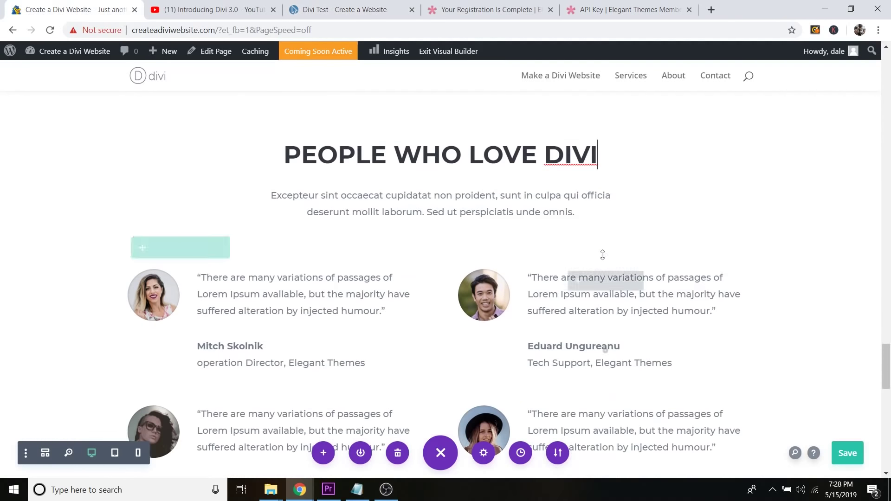
scroll(603, 255, "down", 1)
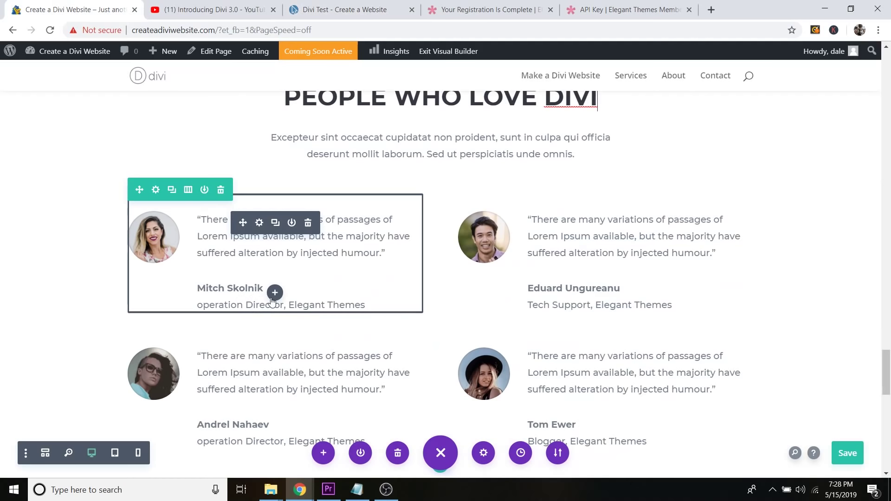
- Replace the first testimonial's author name with the instructor's name
left_click(259, 224)
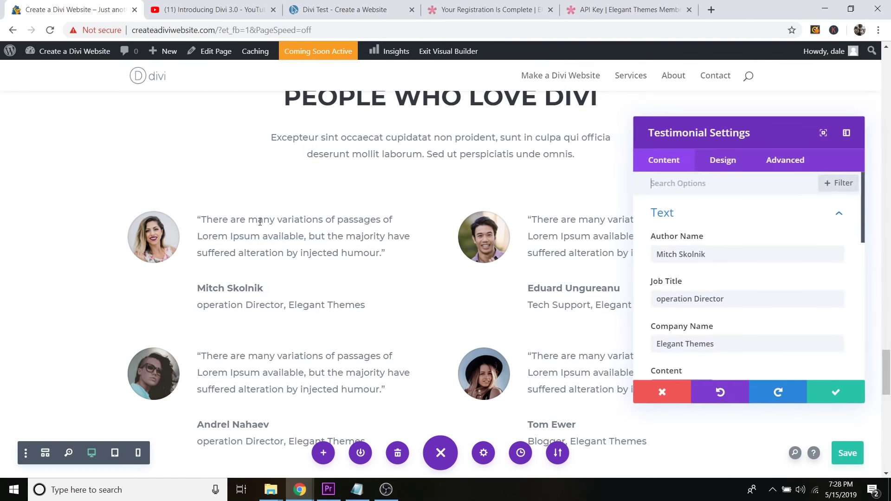
left_click(718, 254)
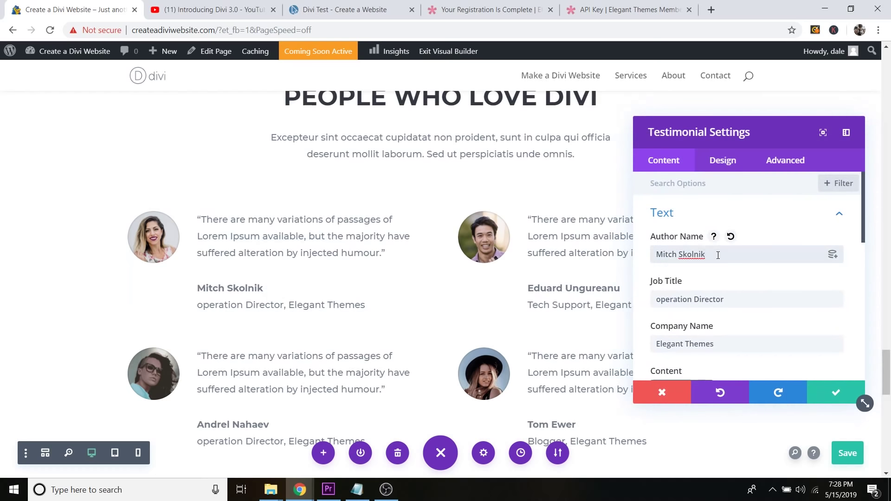
key("BackSpace")
key("BackSpace")
key("BackSpace")
key("BackSpace")
key("BackSpace")
key("BackSpace")
key("BackSpace")
key("BackSpace")
key("BackSpace")
key("BackSpace")
key("BackSpace")
key("BackSpace")
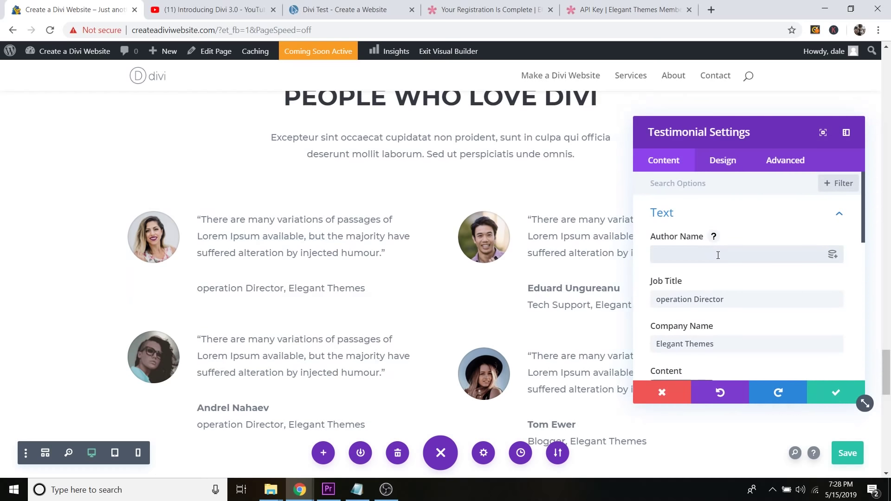
type("Dale Mc")
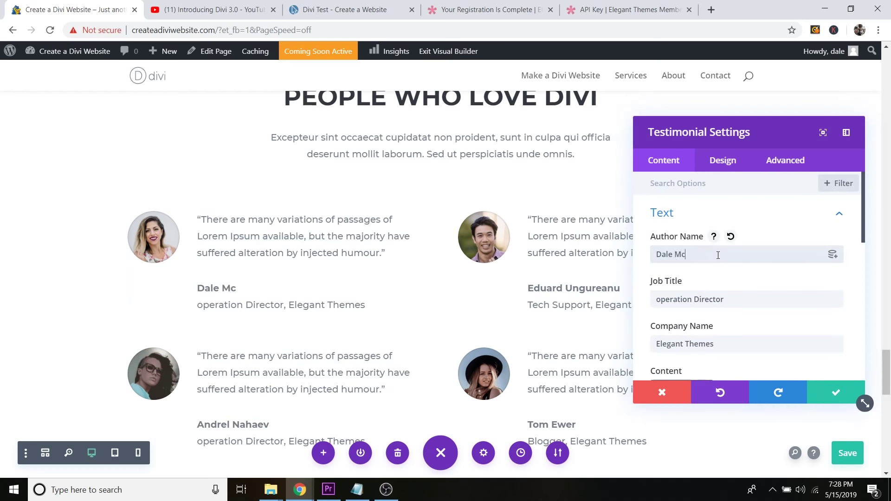
type("Man")
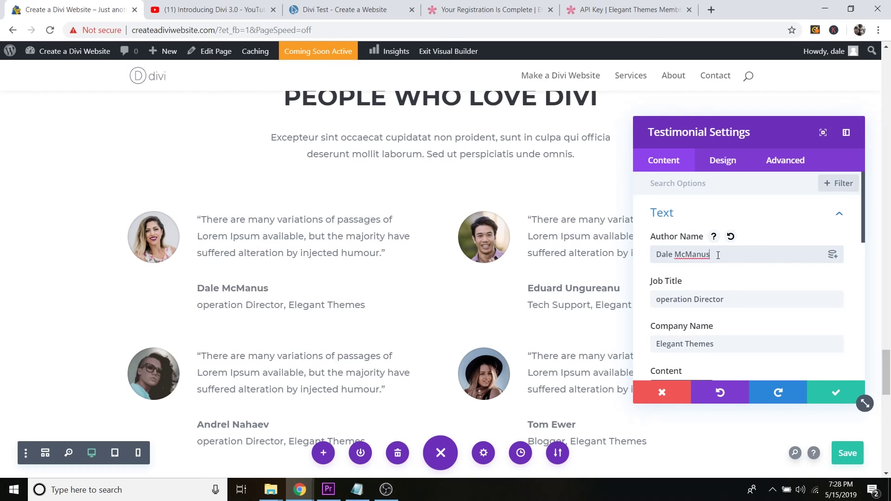
type("us")
- Set the job title to 'Your Instructor' and company to 'Create a Pro Website'
triple_click(730, 298)
type("You")
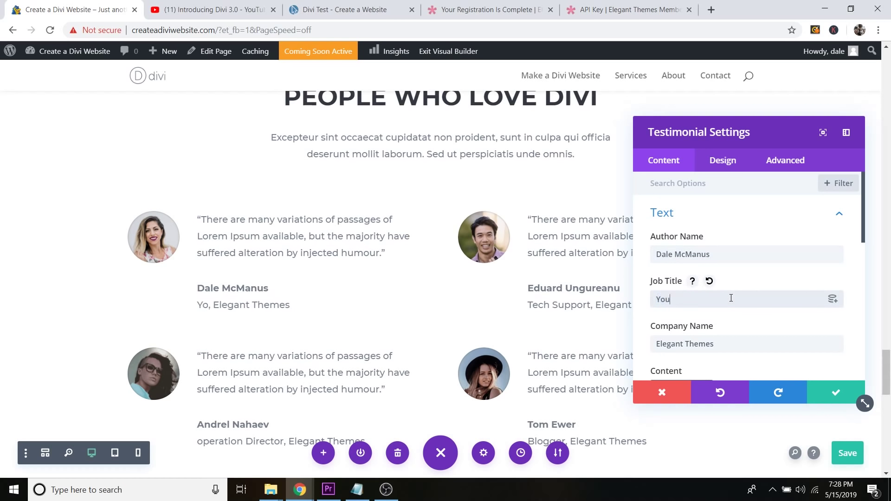
type("r Instructor")
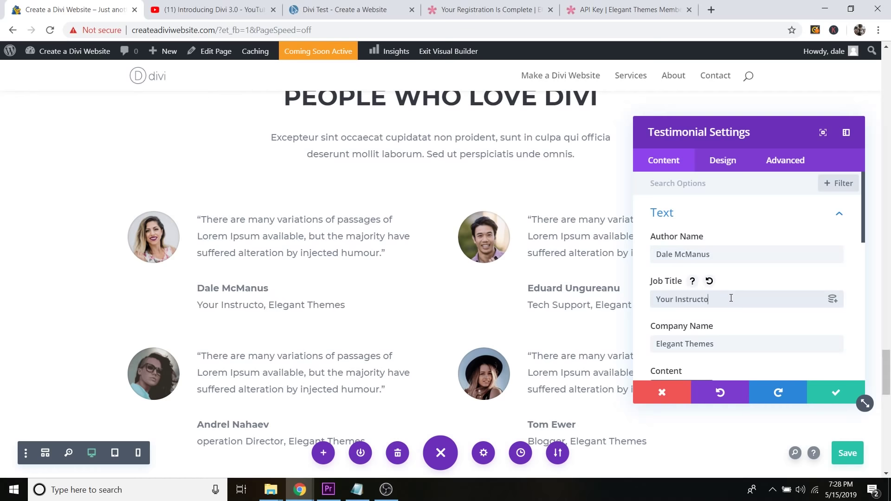
triple_click(741, 344)
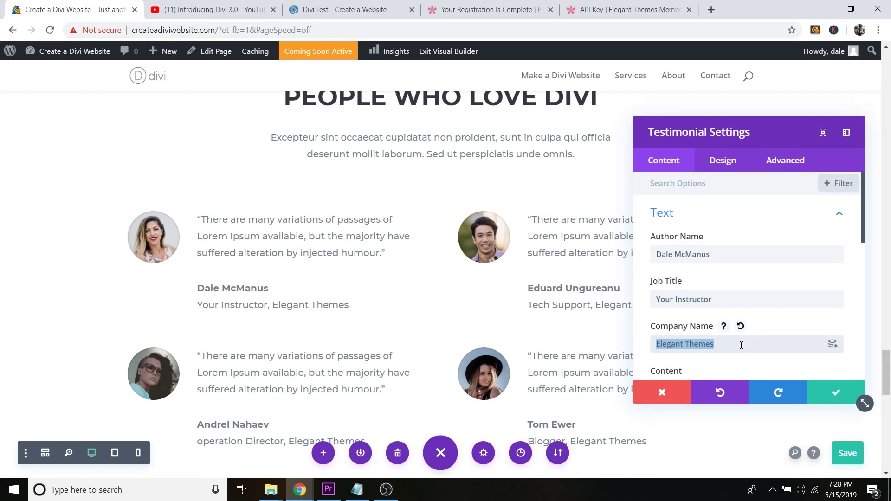
type("Create a Pro Website")
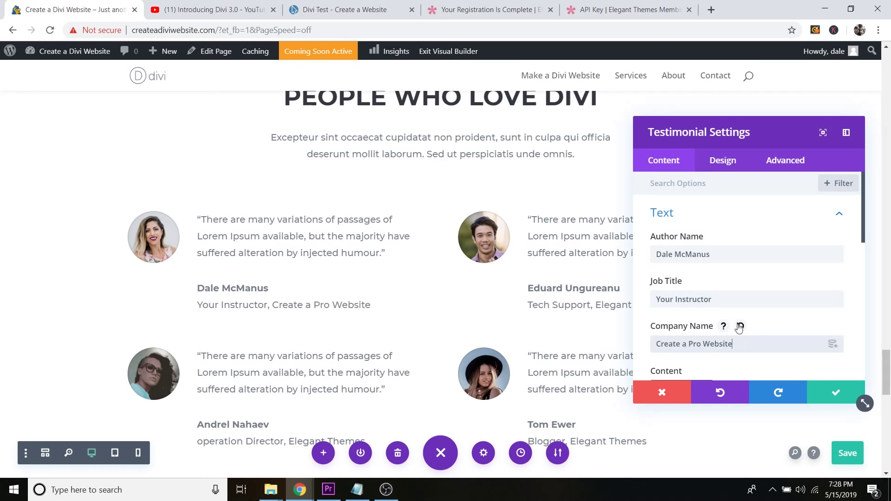
scroll(739, 327, "down", 3)
scroll(726, 291, "up", 3)
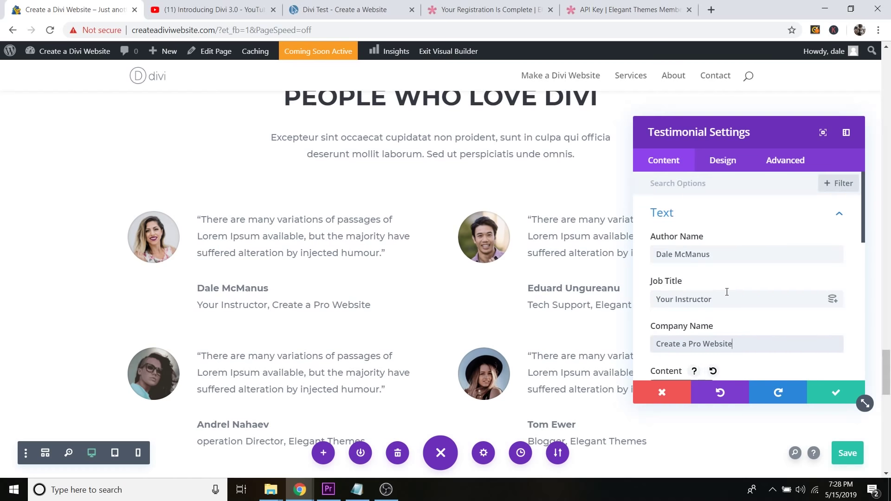
left_click(731, 218)
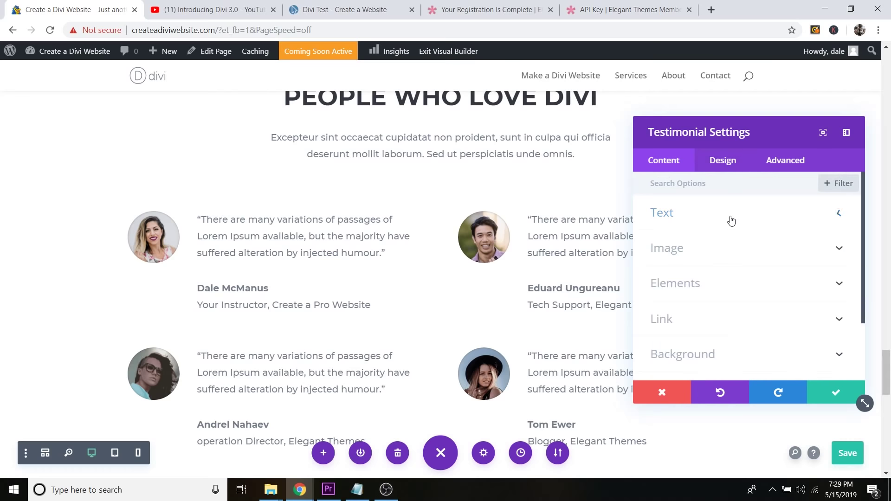
left_click(725, 252)
- Swap the testimonial portrait for an uploaded Me 2 photo and save the testimonial settings
mouse_move(787, 271)
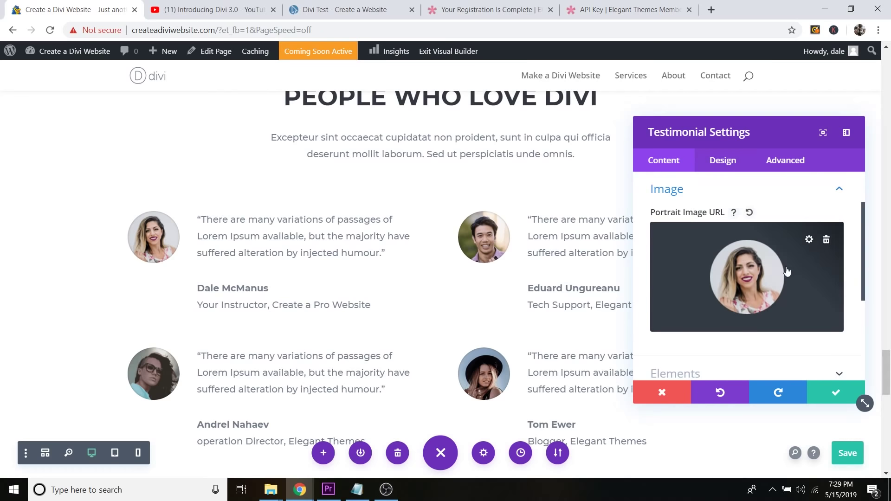
left_click(827, 241)
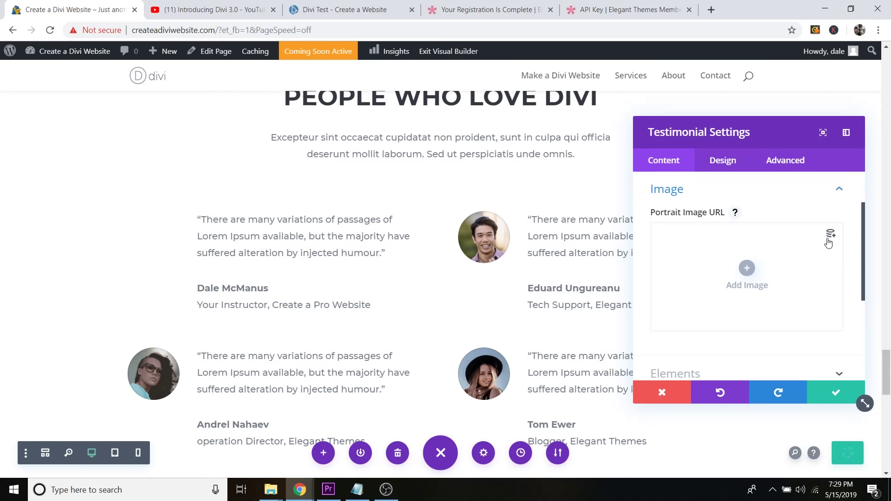
left_click(746, 271)
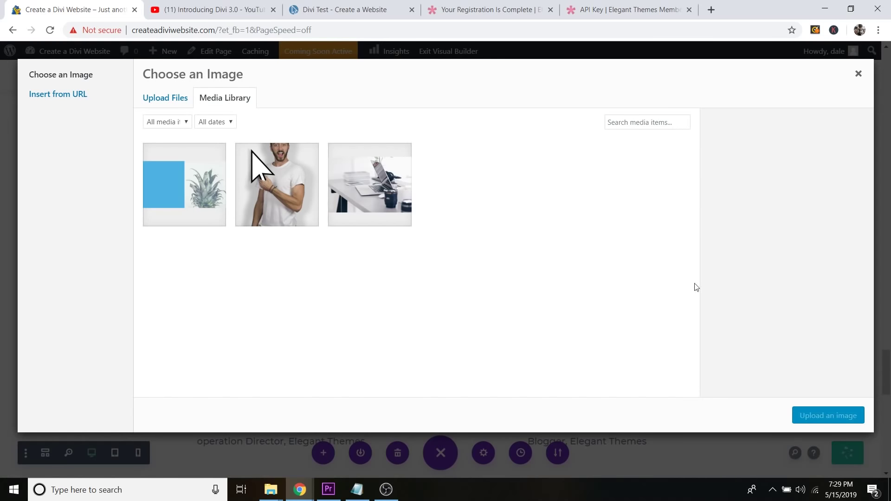
left_click(173, 100)
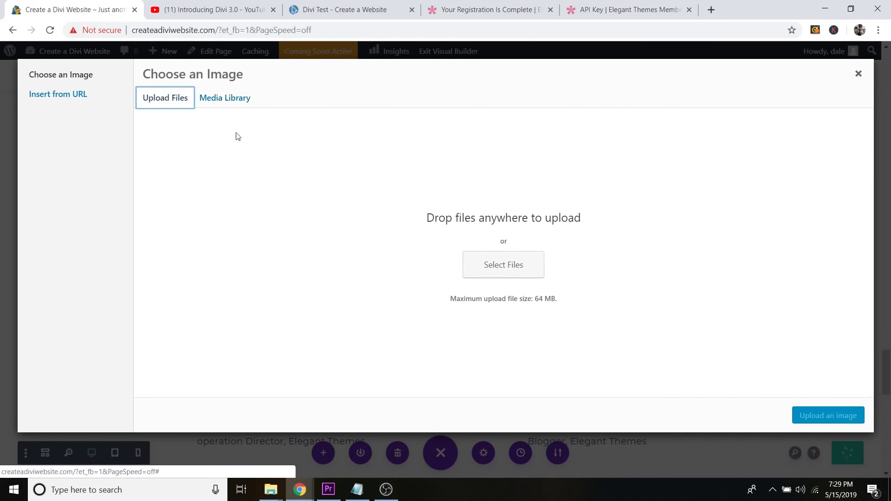
left_click(506, 271)
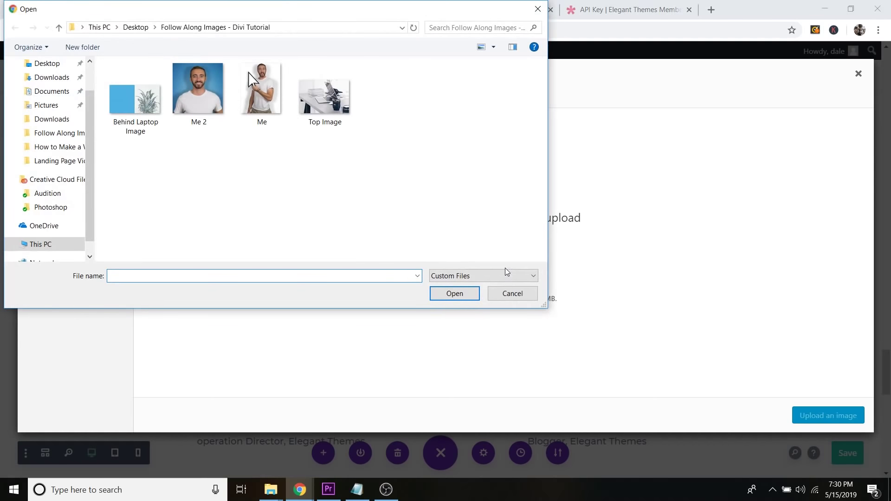
left_click(195, 89)
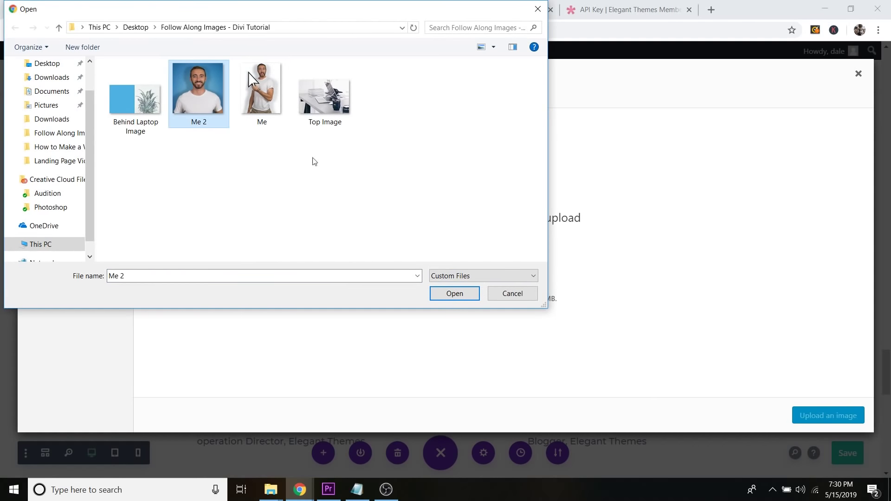
left_click(448, 293)
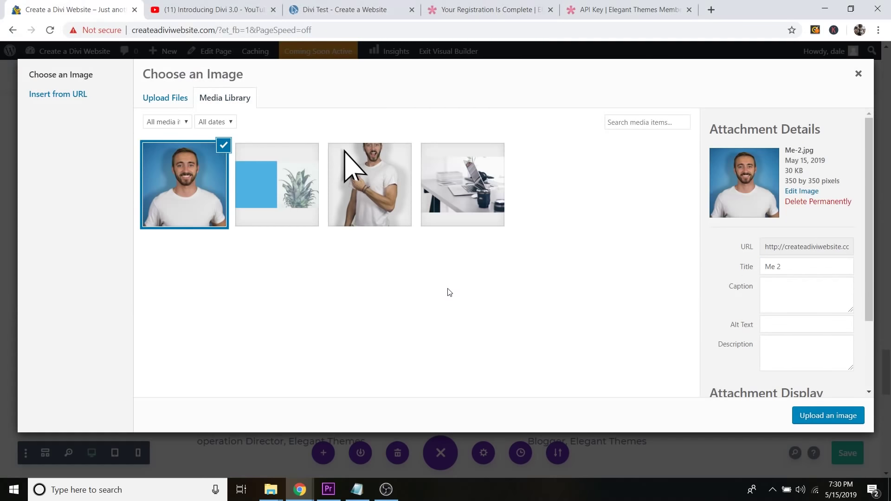
left_click(828, 416)
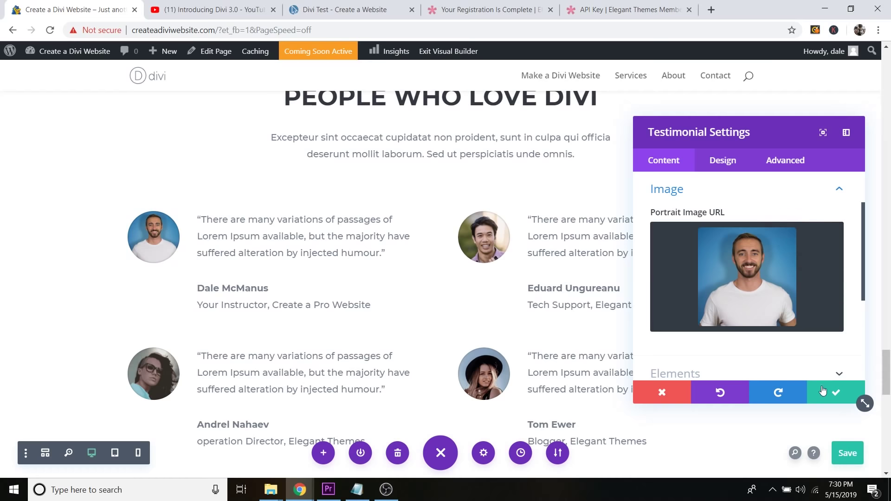
left_click(835, 392)
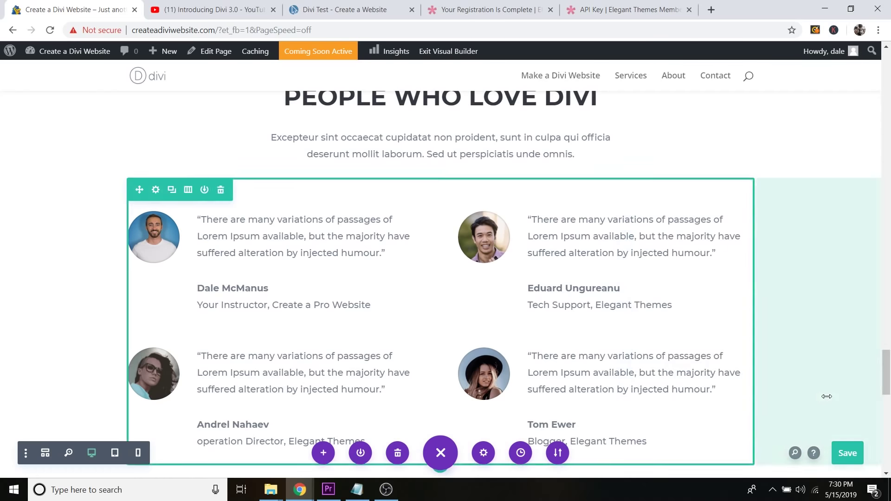
- Bring up the yellow contact section's background colour settings
scroll(607, 368, "down", 8)
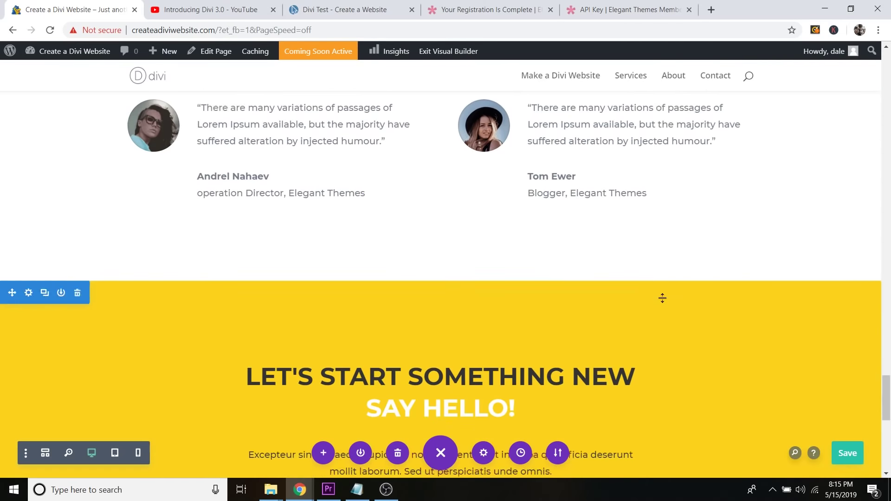
scroll(659, 337, "down", 3)
scroll(446, 165, "up", 1)
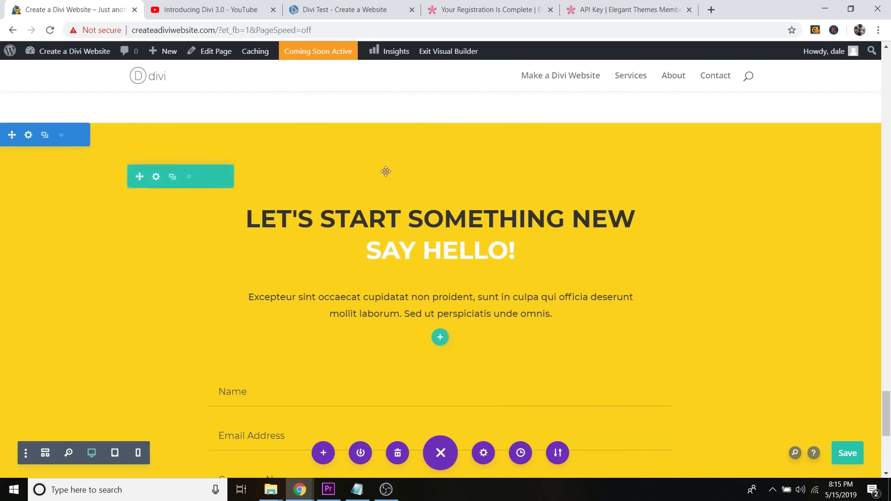
left_click(28, 136)
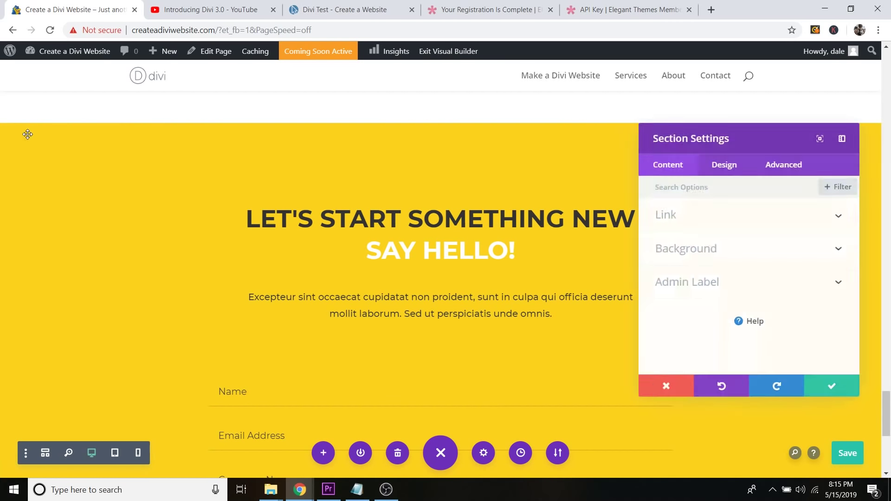
left_click(683, 248)
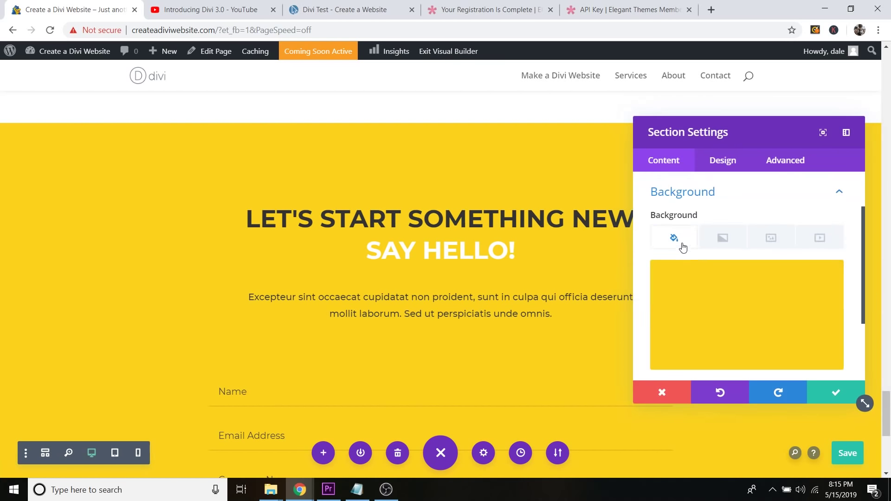
left_click(750, 312)
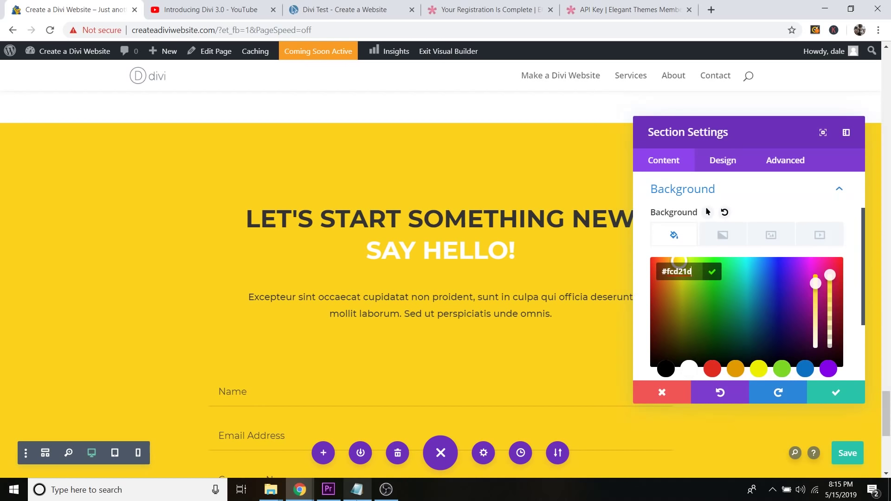
- Copy the Light Blue code 4EB1E1 from the Notepad colour notes
key("alt+Tab")
left_click_drag(166, 184, 194, 185)
right_click(184, 188)
left_click(194, 215)
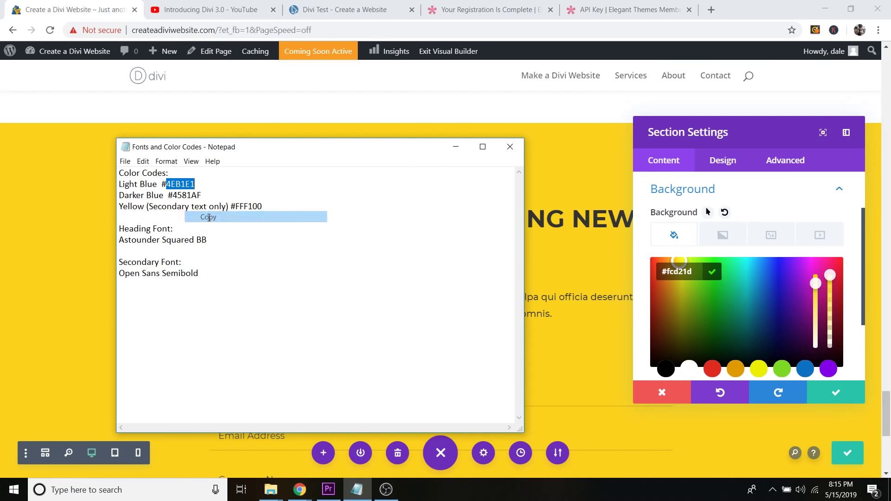
- Switch the background to a gradient and paste #4eb1e1 as its second colour
left_click(714, 227)
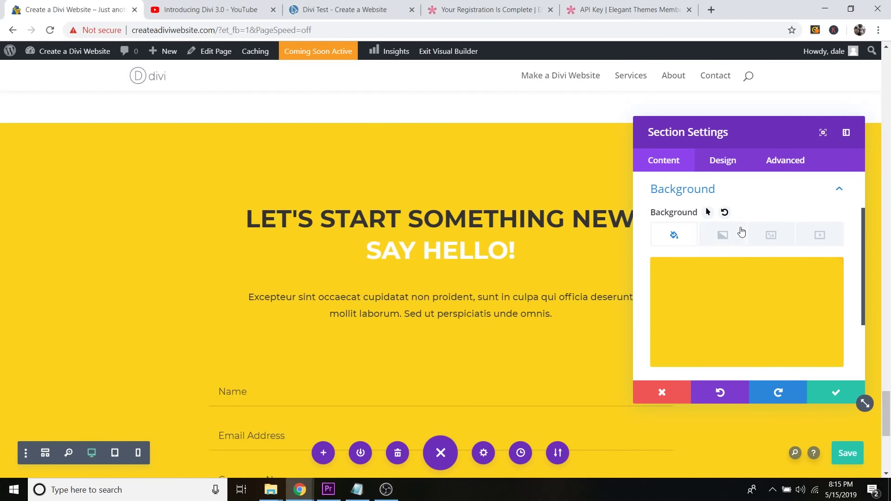
left_click(733, 237)
left_click(746, 306)
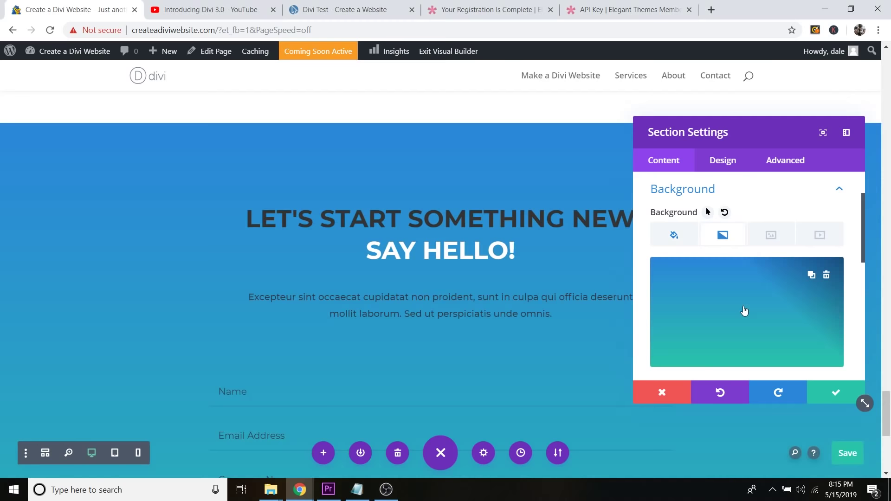
scroll(742, 305, "down", 3)
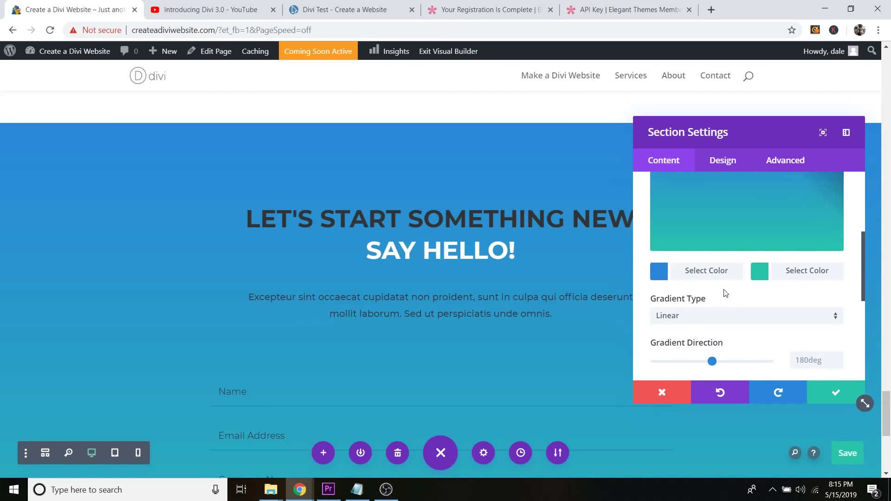
left_click(690, 274)
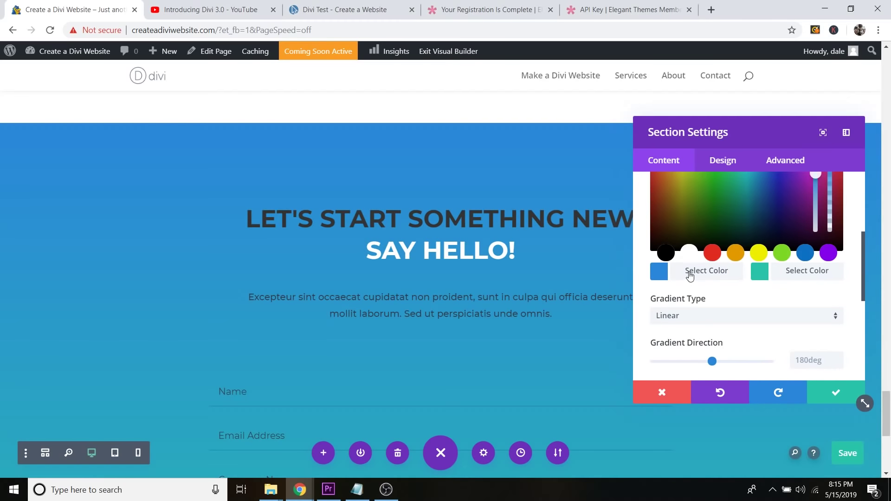
left_click(780, 271)
right_click(690, 213)
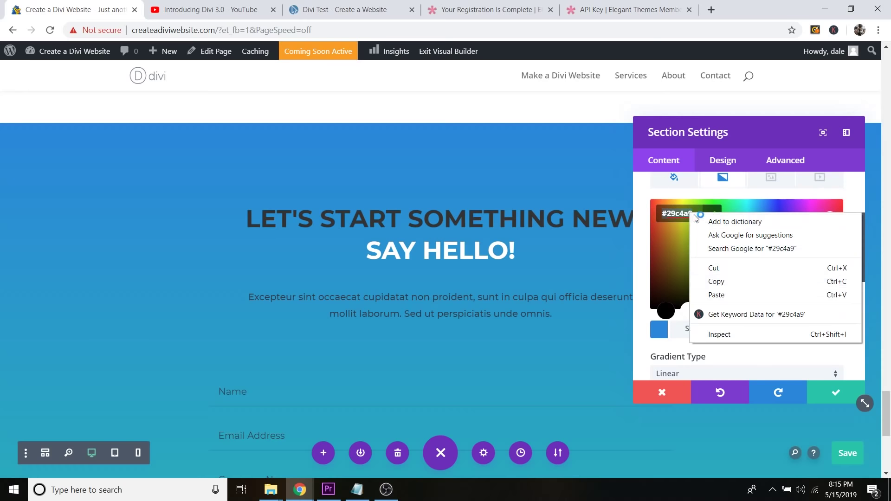
left_click(716, 291)
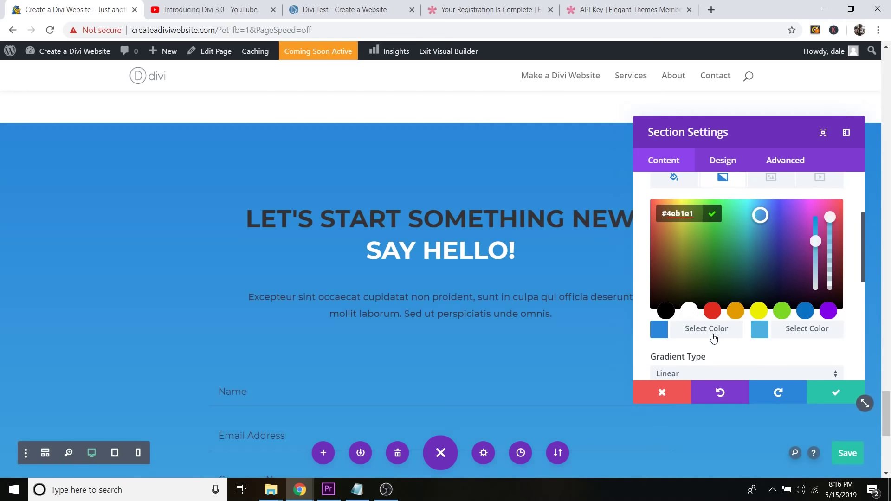
left_click(714, 338)
- Make the first gradient colour white and adjust the gradient start, end and slight diagonal tilt
left_click(691, 317)
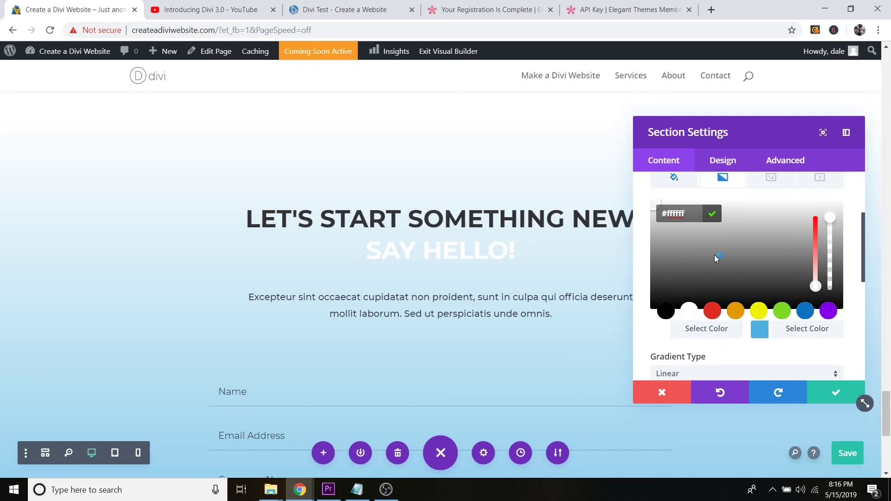
scroll(714, 256, "down", 3)
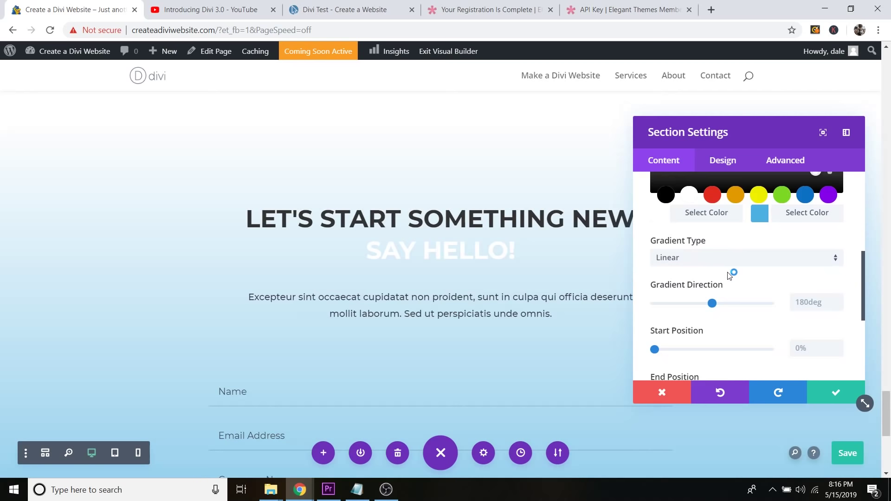
scroll(714, 321, "down", 2)
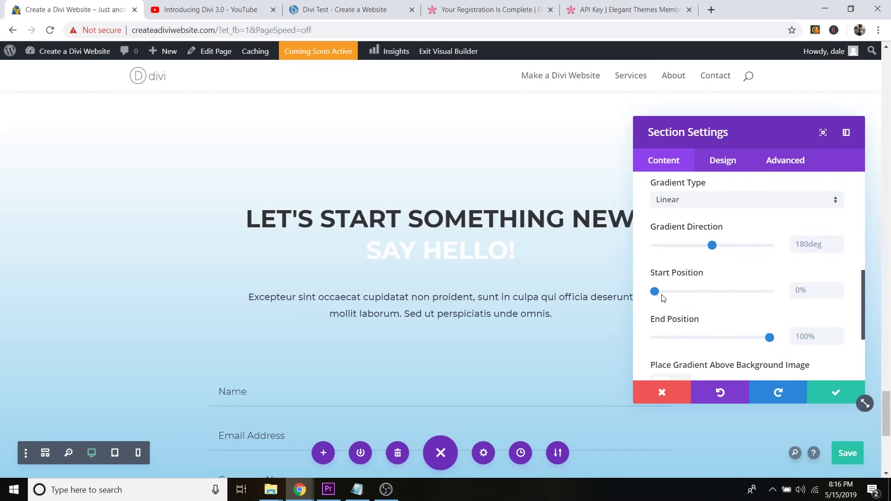
left_click_drag(654, 292, 705, 292)
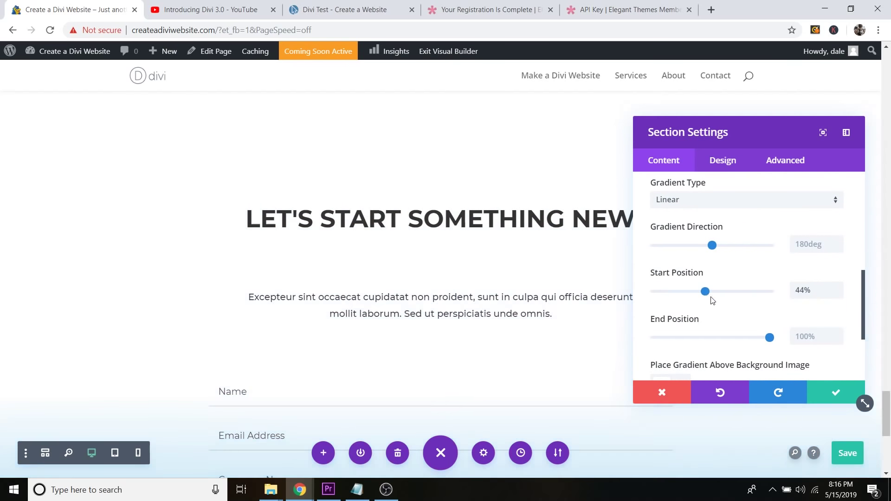
left_click_drag(771, 338, 697, 343)
left_click_drag(705, 292, 676, 293)
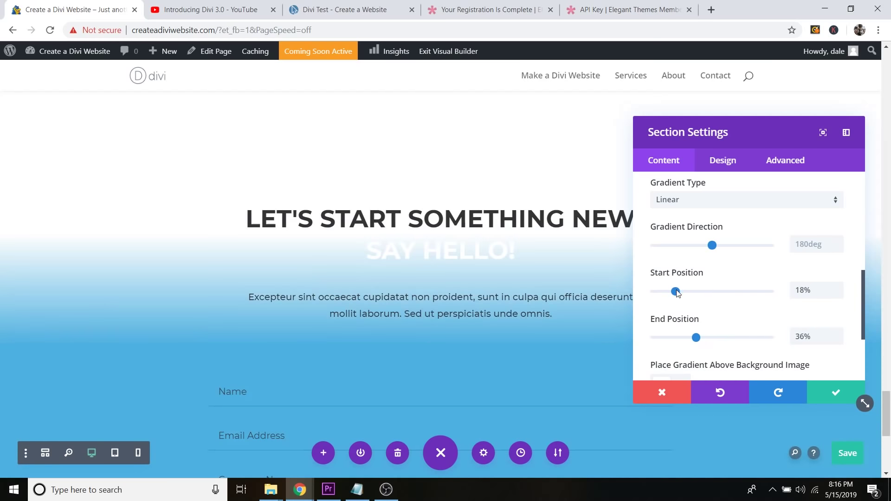
mouse_move(698, 343)
left_mouse_down()
mouse_move(680, 340)
mouse_move(693, 339)
left_mouse_up()
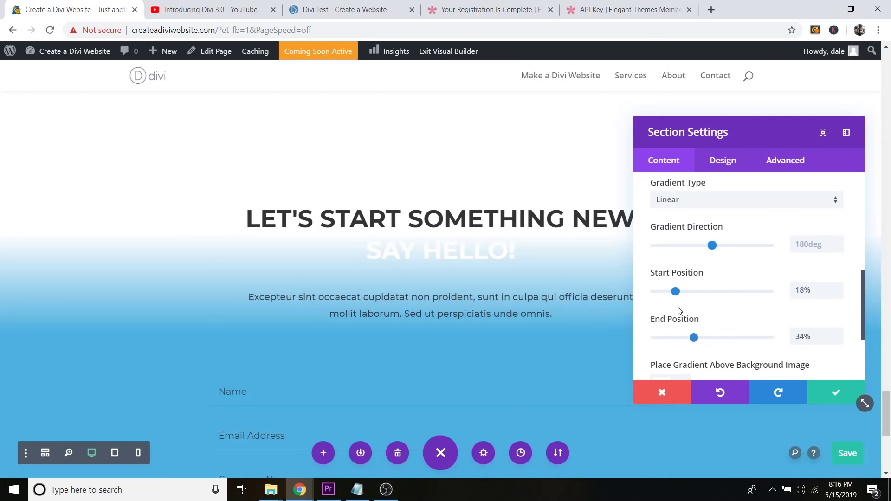
left_click_drag(675, 291, 700, 295)
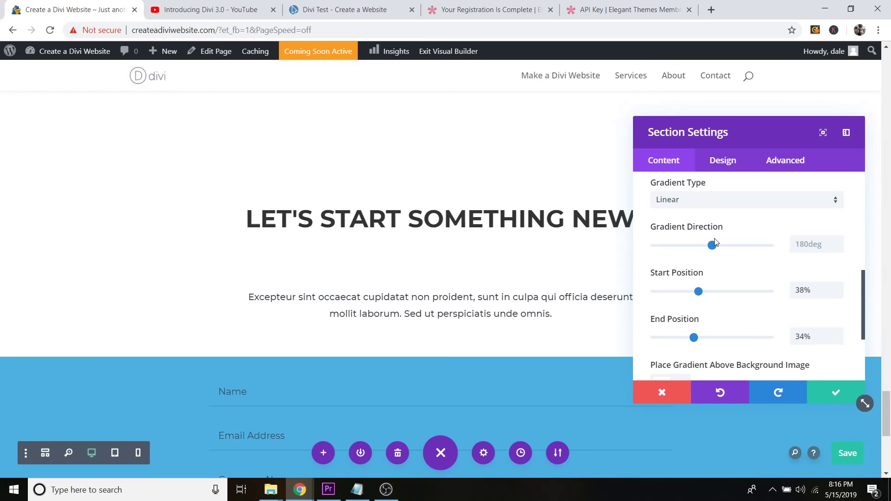
mouse_move(713, 246)
left_mouse_down()
mouse_move(673, 246)
mouse_move(763, 247)
mouse_move(704, 248)
mouse_move(711, 250)
left_mouse_up()
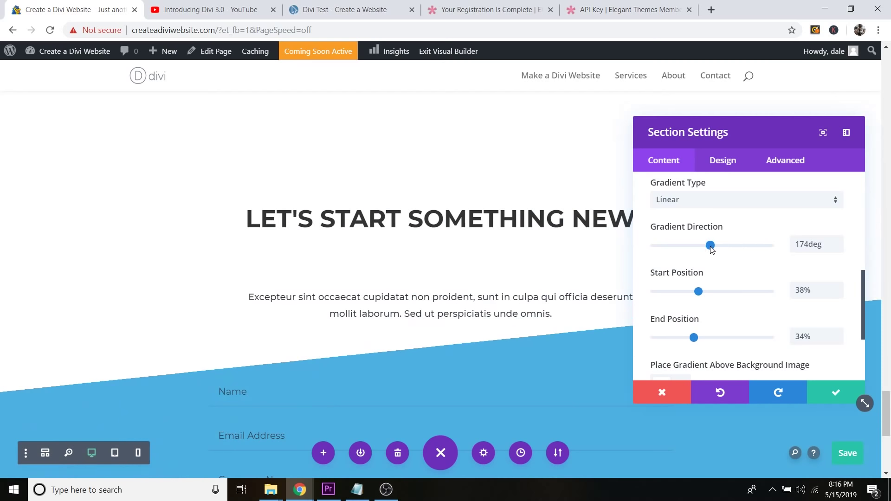
- Copy #4eb1e1 into the first gradient colour too and save the section settings
scroll(726, 283, "up", 3)
scroll(761, 278, "up", 2)
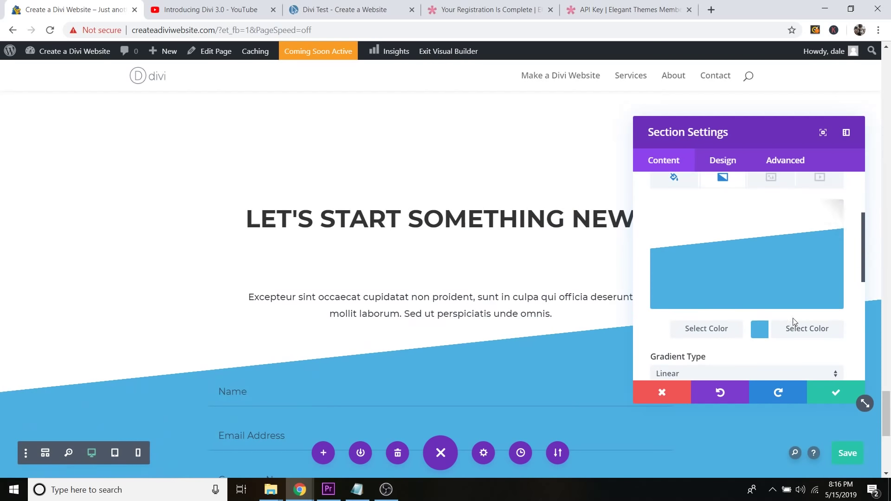
left_click(784, 335)
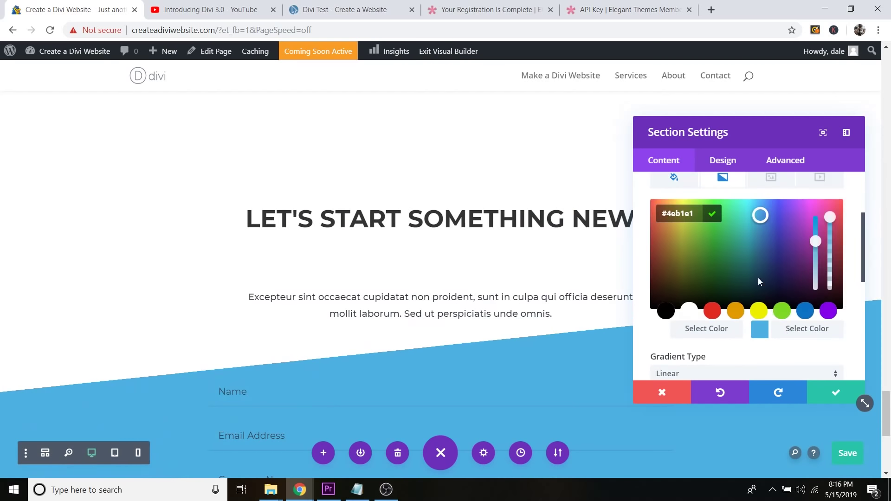
right_click(691, 214)
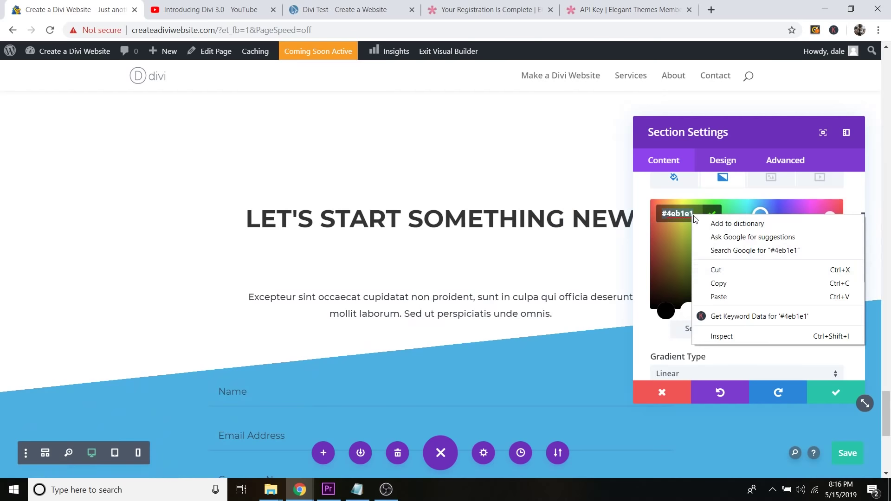
left_click(720, 281)
left_click(689, 312)
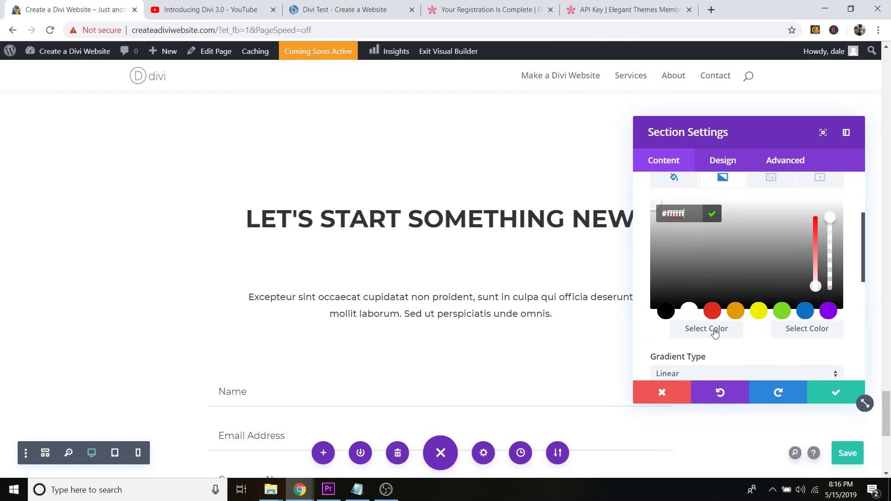
right_click(691, 210)
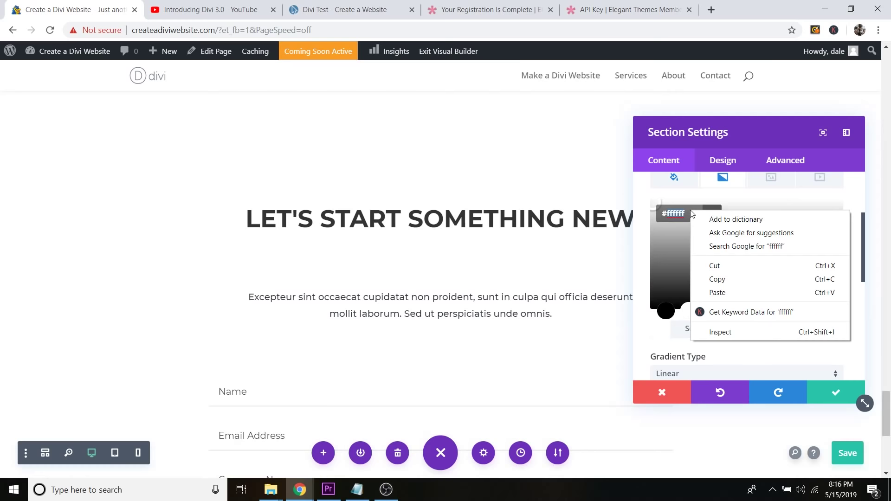
left_click(714, 294)
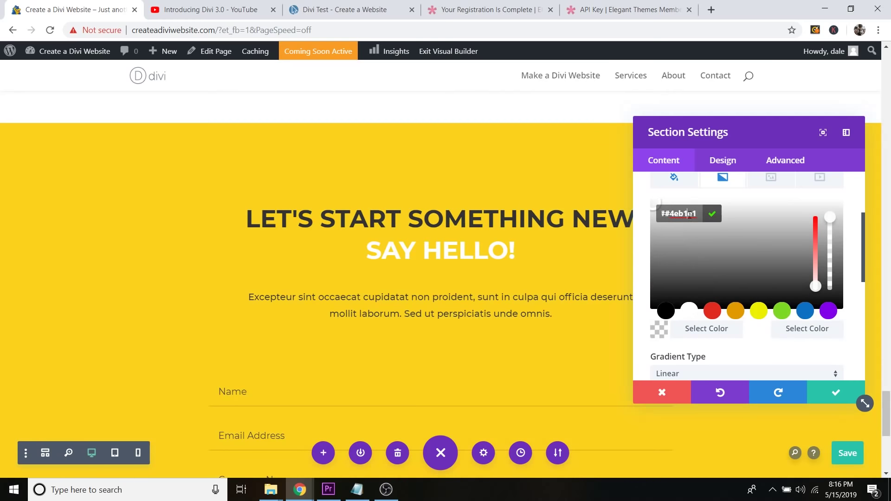
right_click(690, 214)
left_click(716, 294)
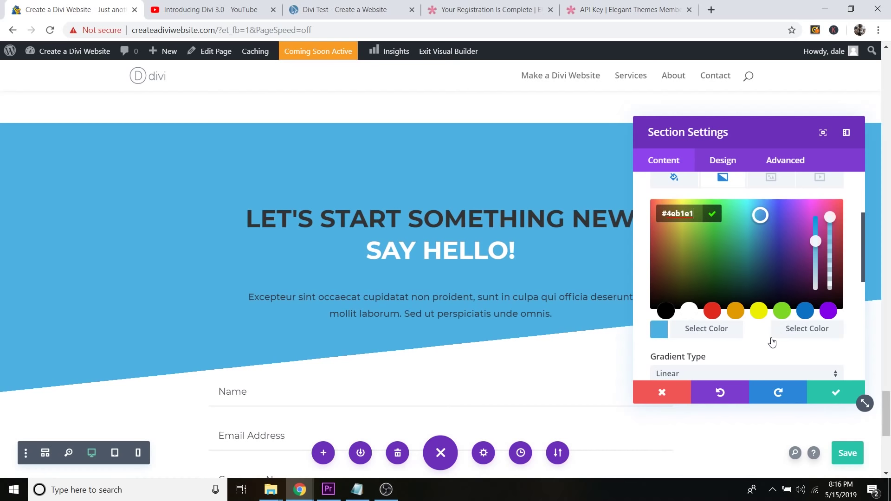
left_click(822, 397)
- Replace the SAY HELLO! line under LET'S START SOMETHING NEW with CONTACT ME!
scroll(579, 238, "down", 2)
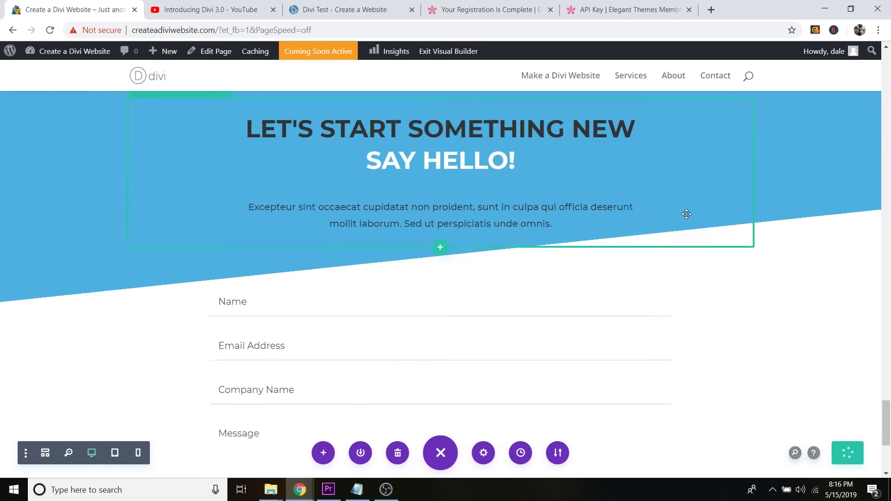
scroll(686, 214, "up", 4)
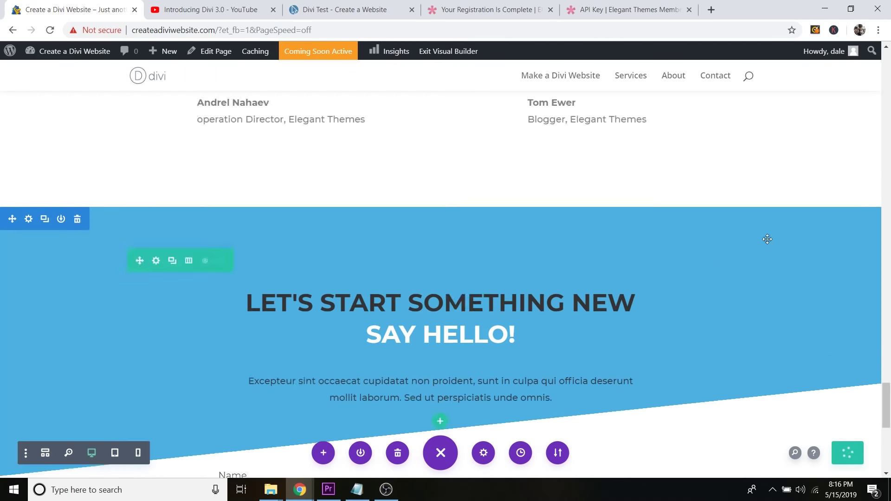
scroll(767, 239, "down", 6)
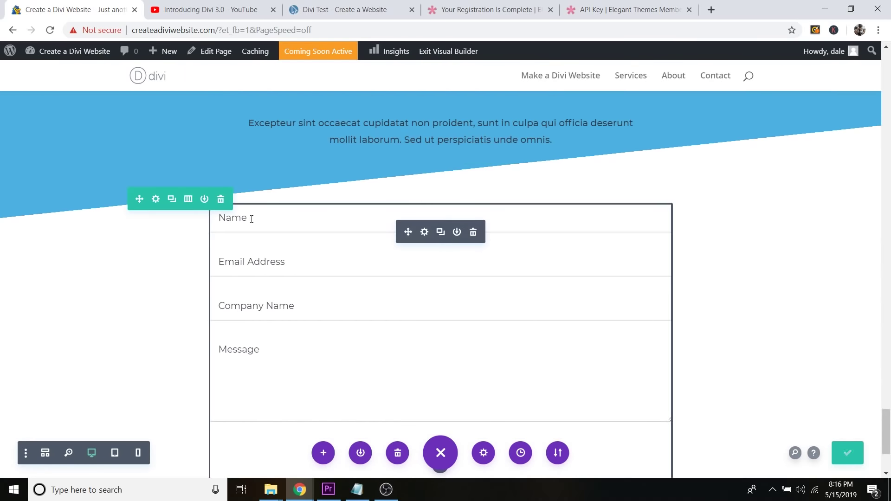
scroll(463, 249, "up", 3)
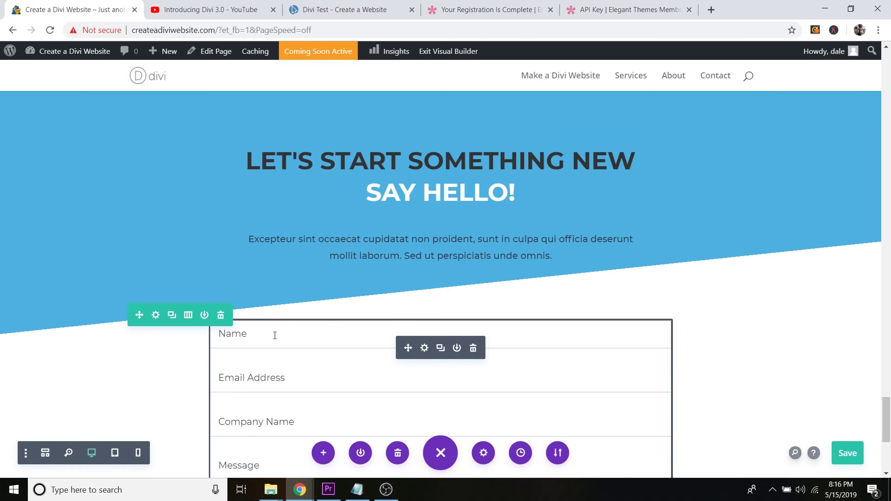
scroll(683, 295, "down", 1)
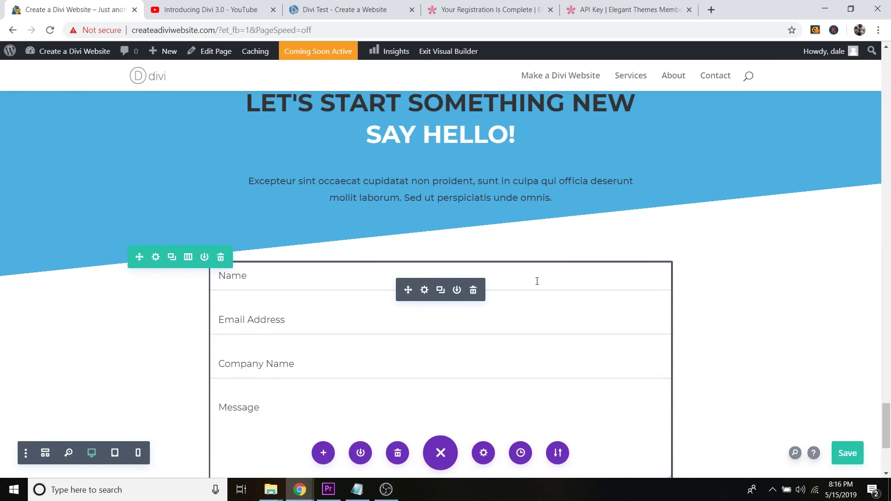
scroll(510, 265, "up", 1)
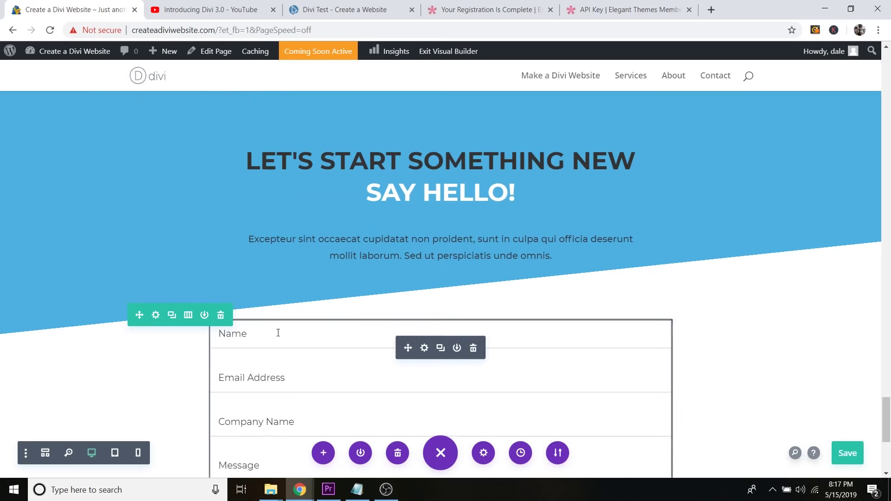
triple_click(487, 195)
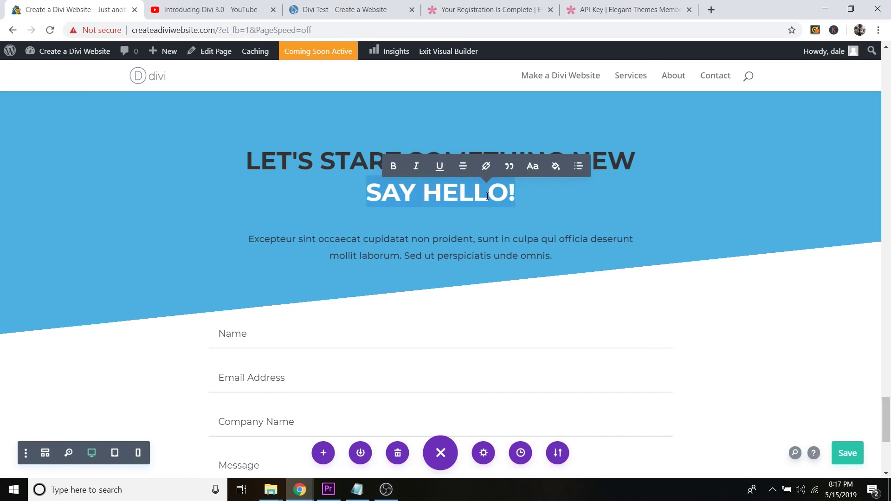
type("CONTACT ")
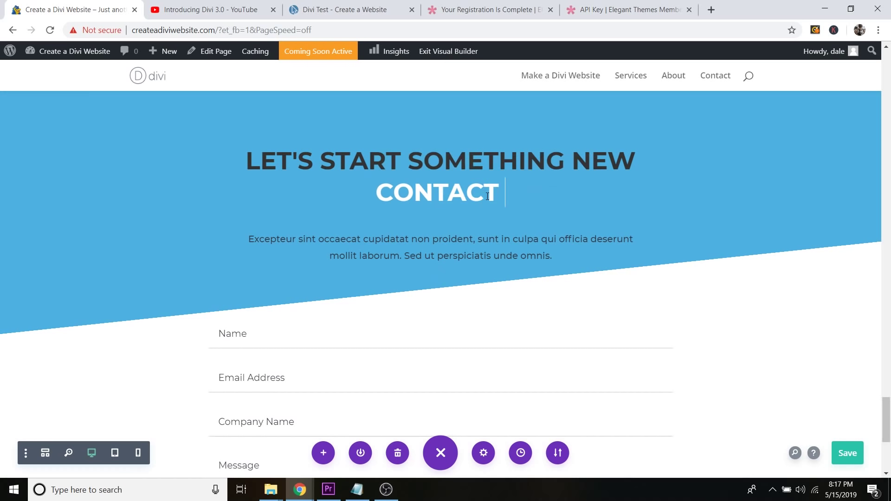
type("ME!")
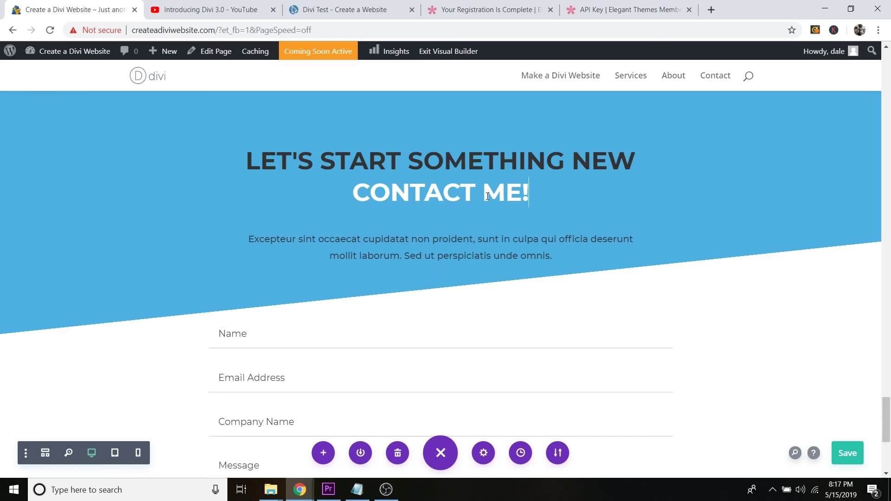
scroll(499, 195, "down", 3)
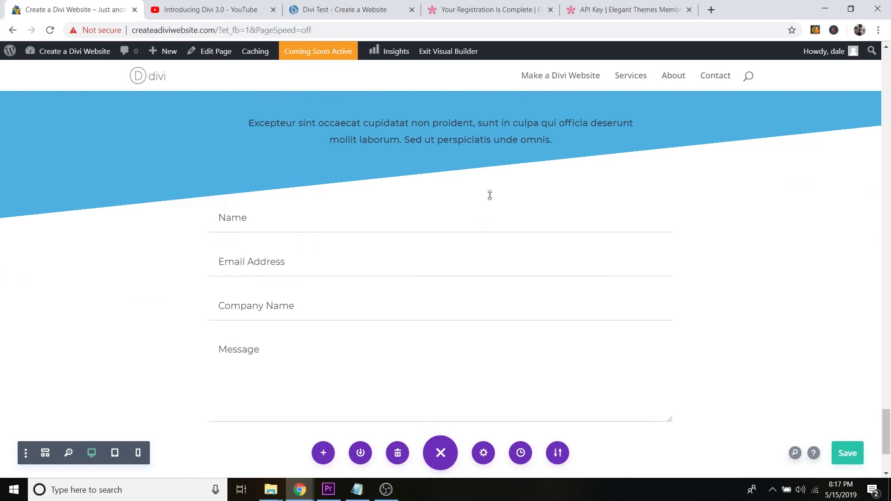
scroll(371, 226, "down", 2)
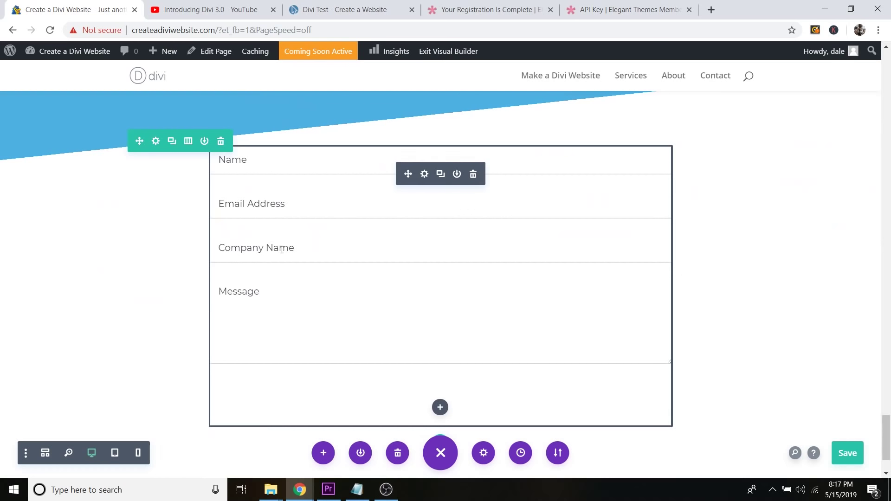
scroll(270, 284, "down", 3)
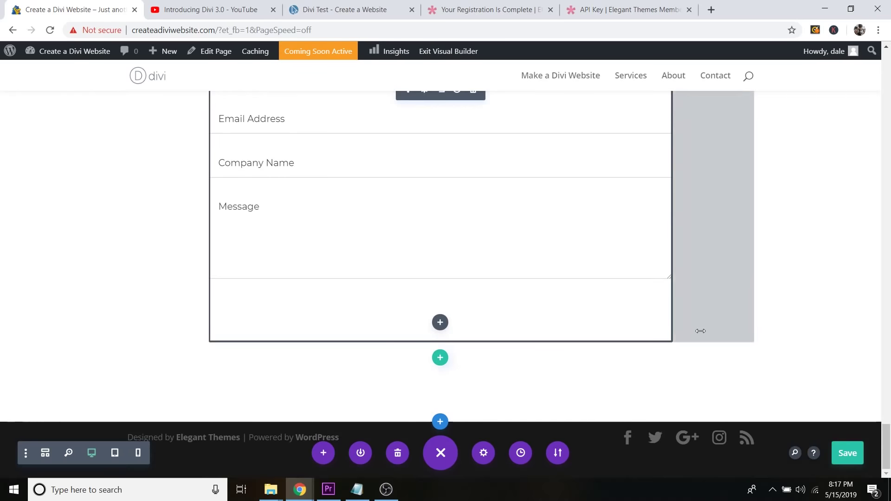
scroll(698, 330, "up", 2)
scroll(674, 400, "up", 2)
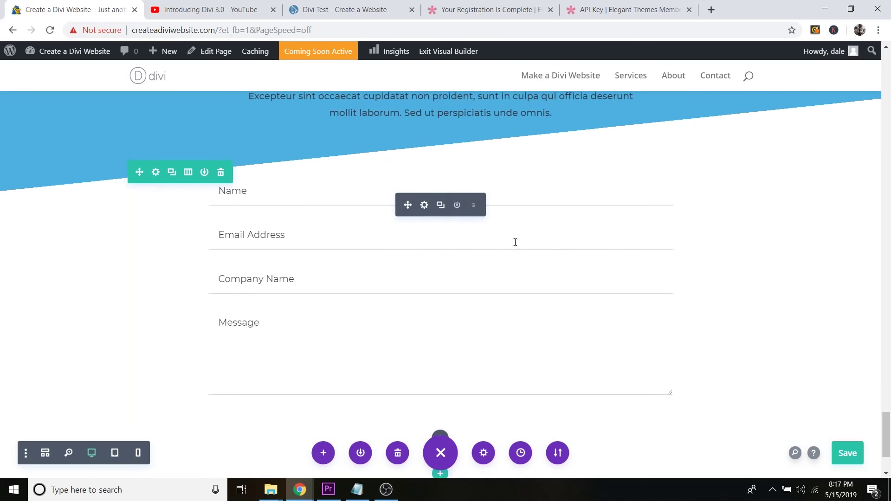
scroll(757, 264, "down", 4)
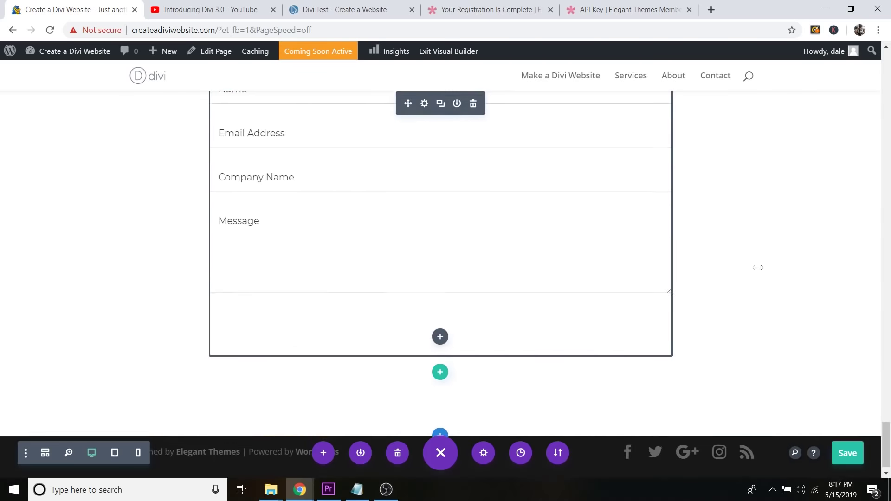
scroll(581, 350, "up", 4)
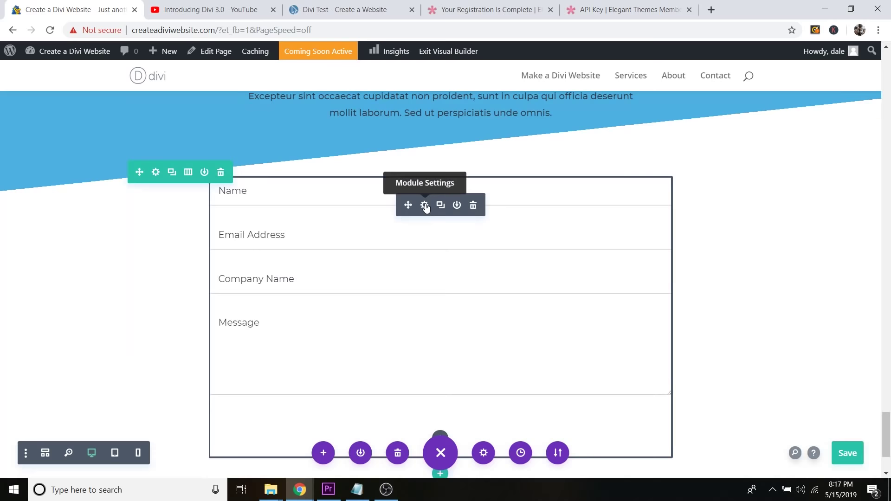
- Add a new contact form field titled 'Phone Number' with field ID 'num'
left_click(424, 205)
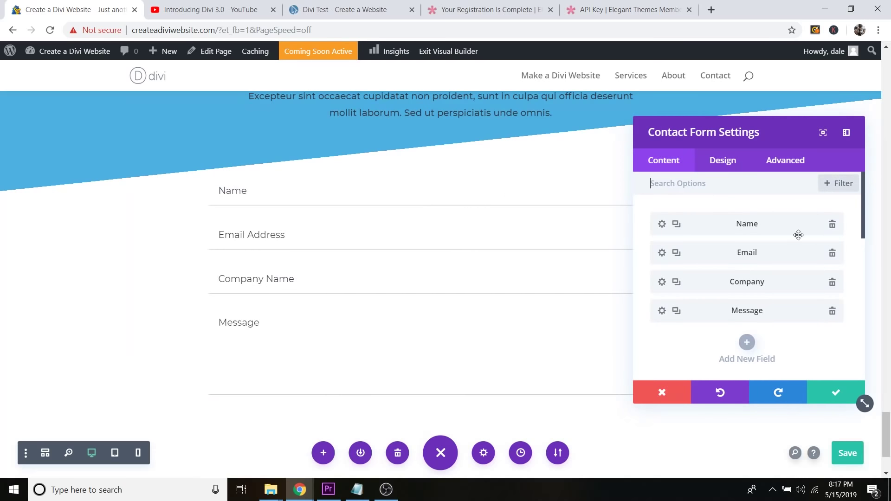
scroll(788, 320, "down", 2)
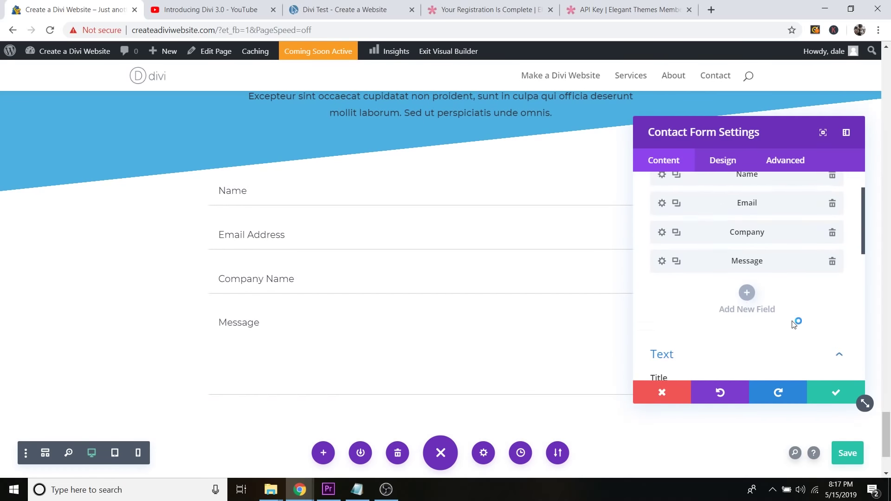
left_click(748, 288)
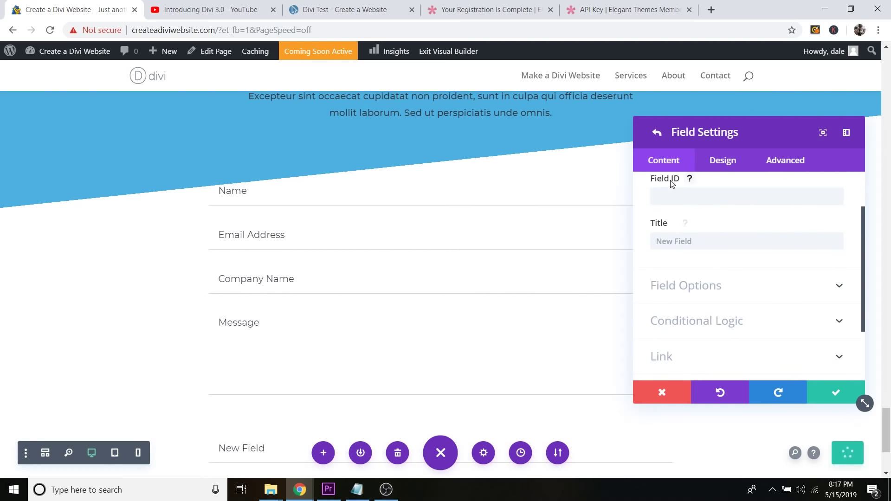
left_click(669, 239)
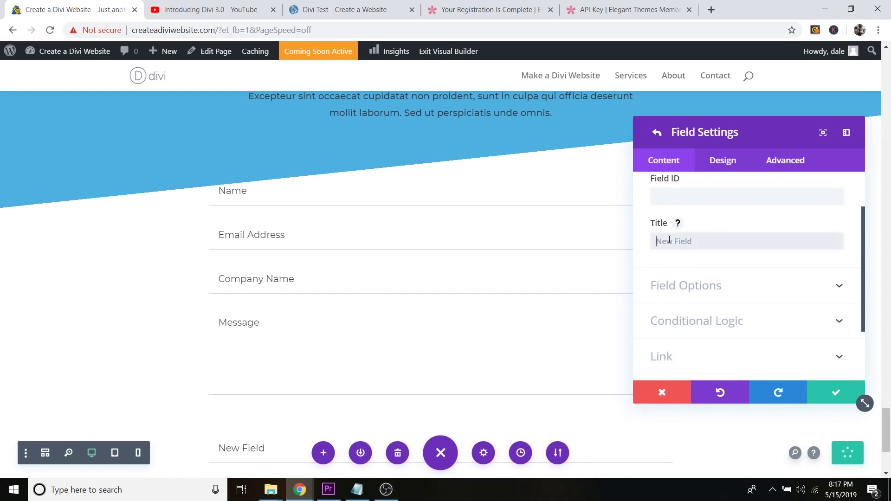
type("Phone Number")
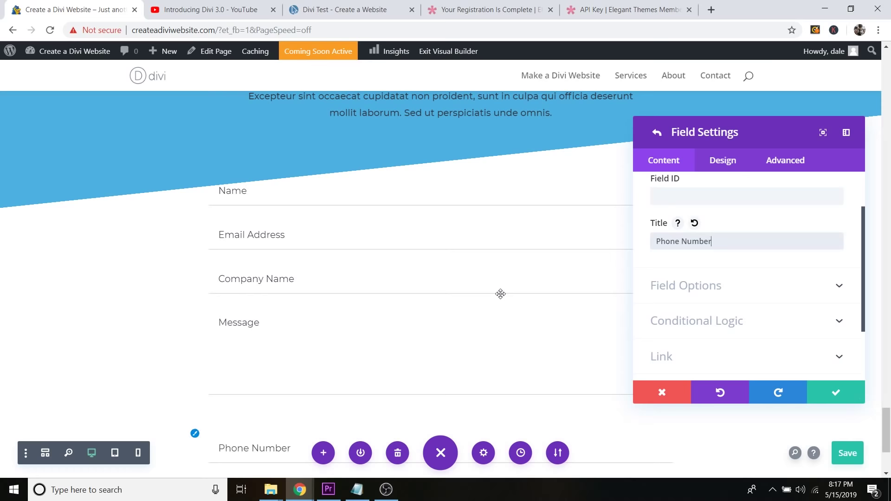
left_click(697, 196)
type("n")
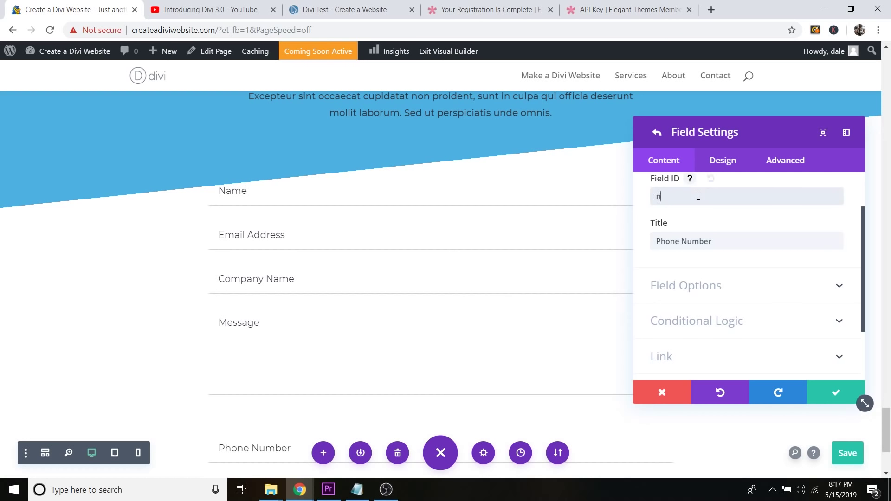
type("umber")
- Keep the Phone Number field a required Input Field and save the page
scroll(748, 213, "down", 2)
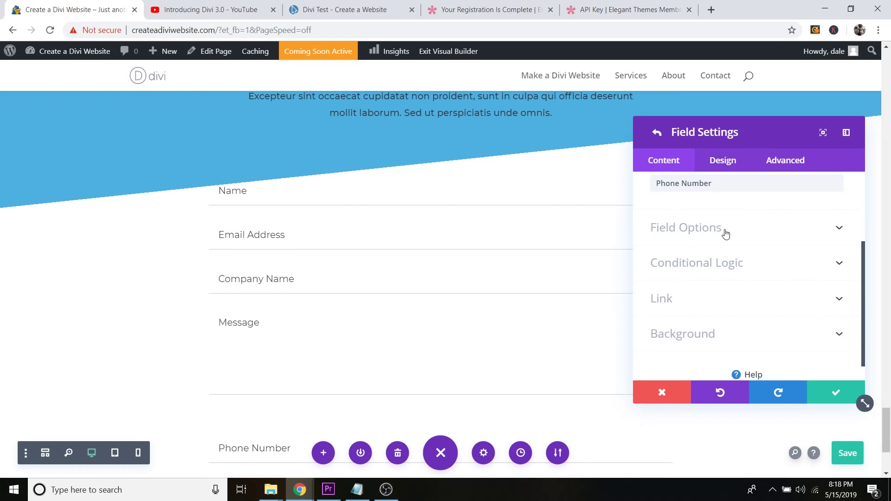
left_click(725, 230)
scroll(543, 246, "down", 2)
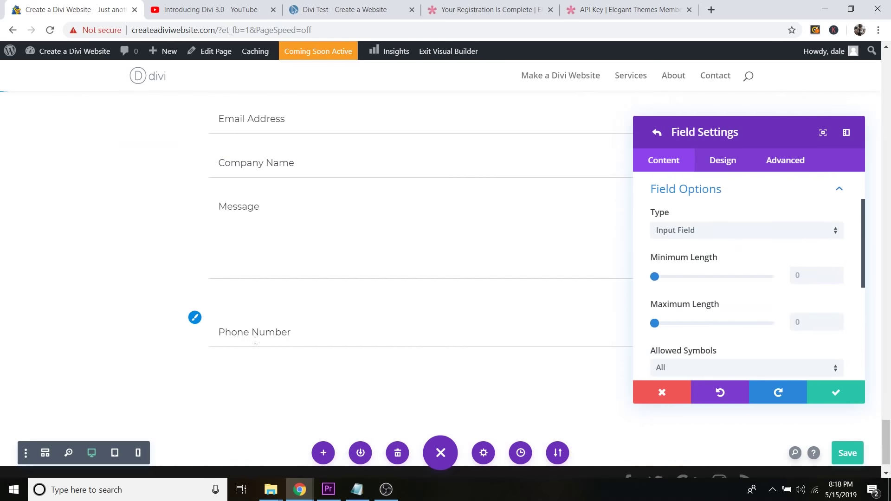
left_click(697, 234)
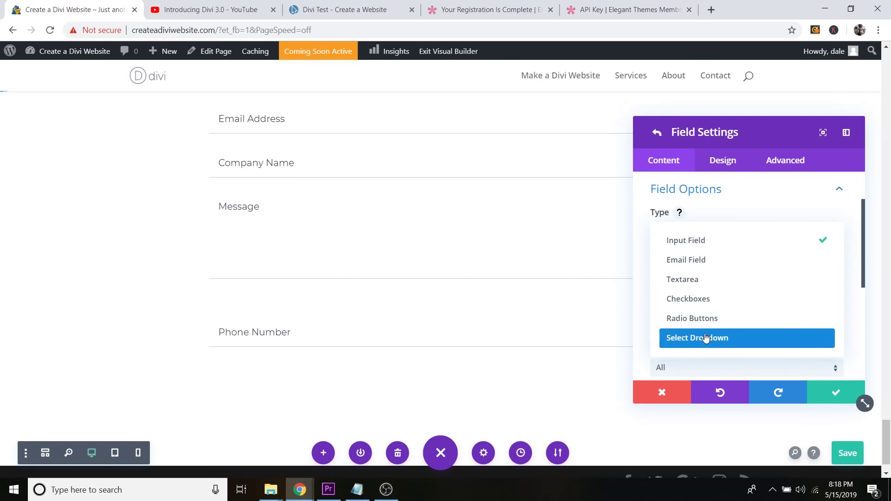
left_click(697, 241)
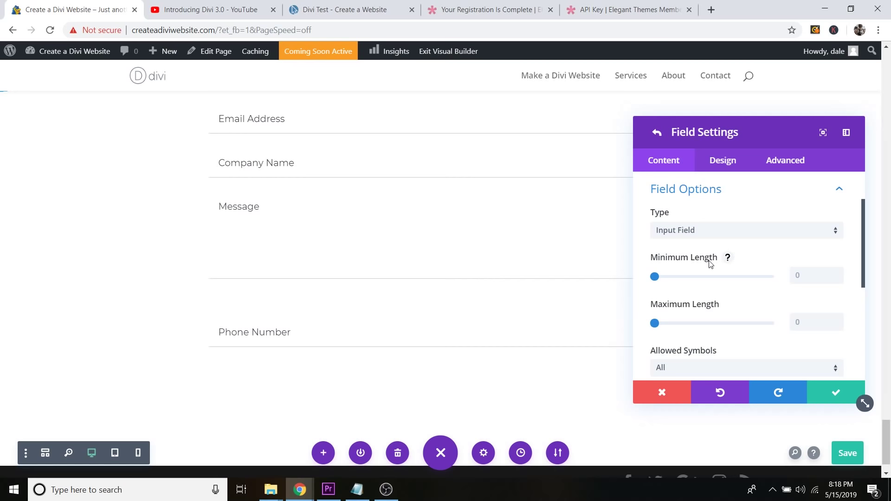
scroll(715, 259, "down", 3)
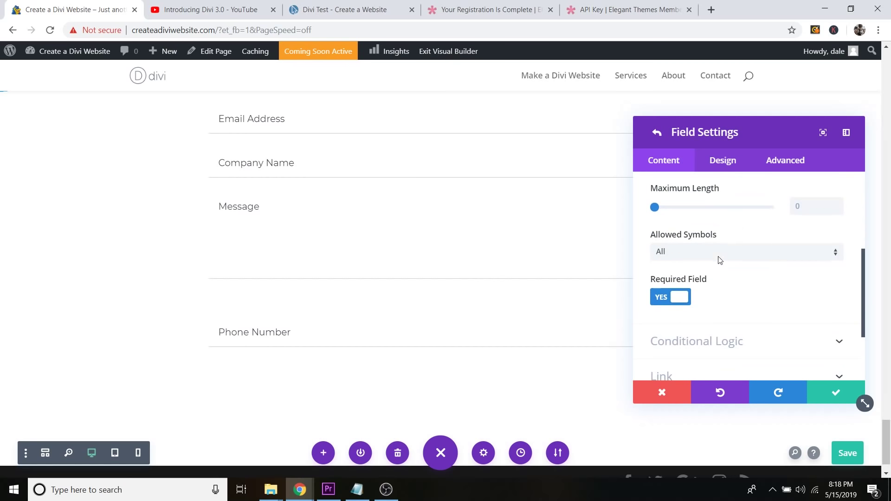
left_click(673, 301)
left_click(673, 302)
scroll(717, 291, "up", 5)
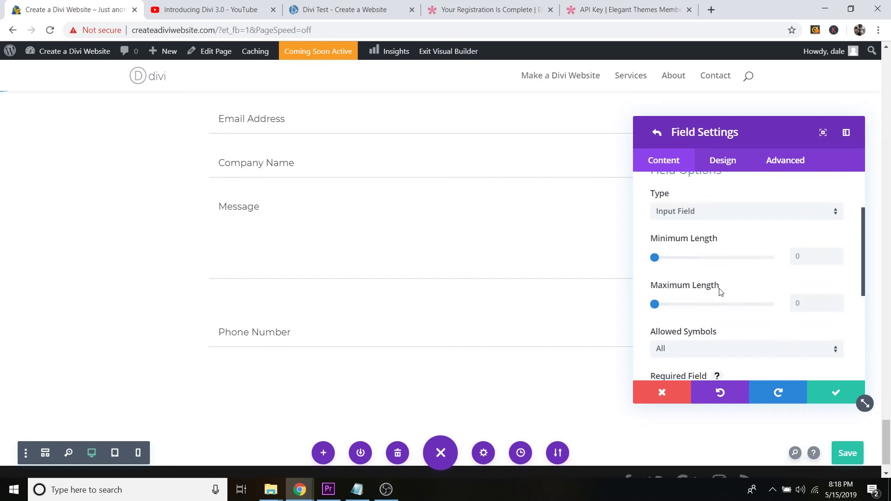
left_click(726, 259)
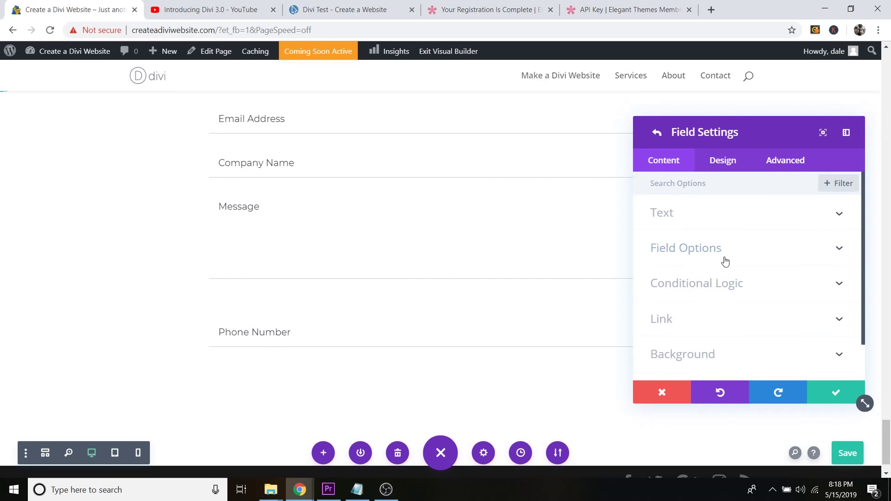
key("ctrl+s")
- Move the Phone Number field up to follow Email Address
left_click(657, 134)
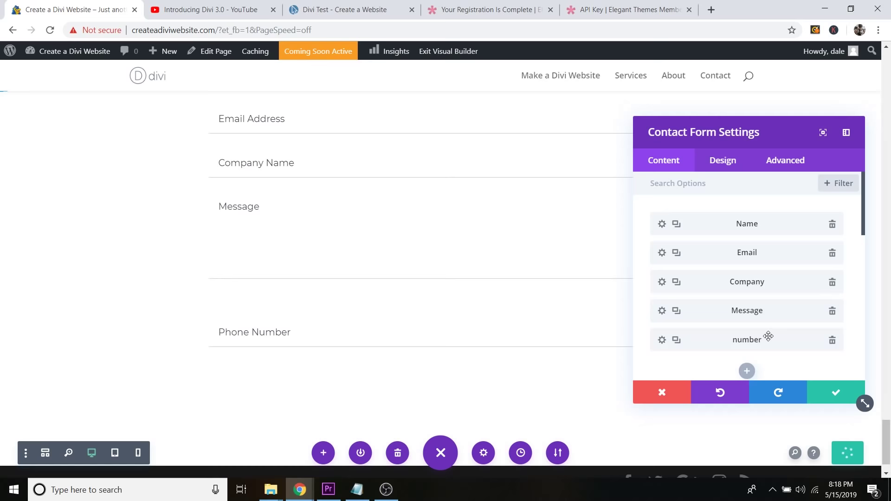
left_click_drag(760, 339, 759, 284)
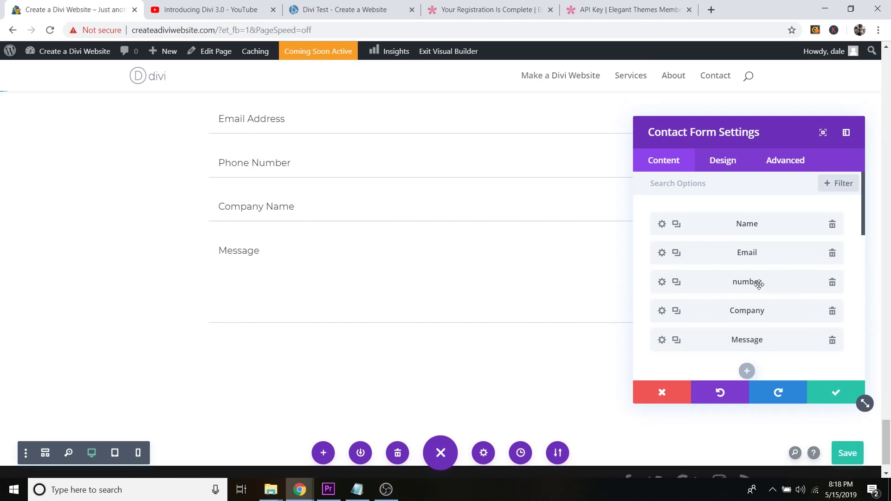
scroll(465, 268, "up", 3)
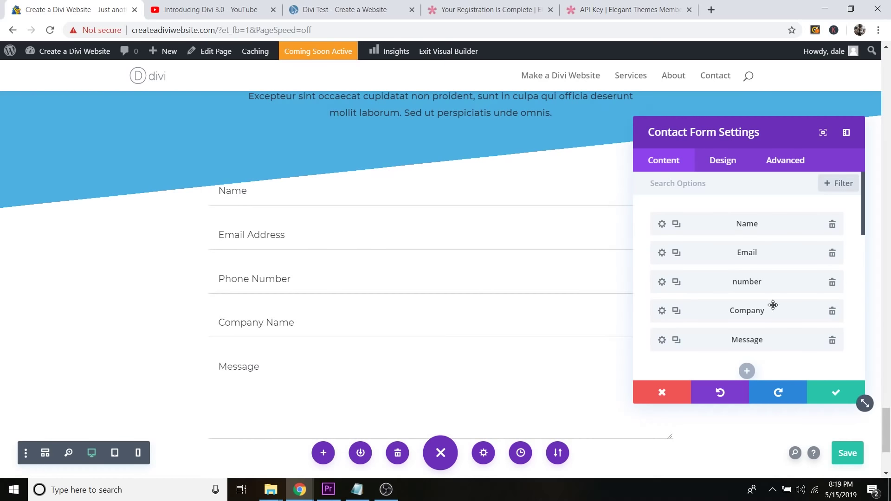
- Delete the Company Name field from the contact form
left_click(832, 311)
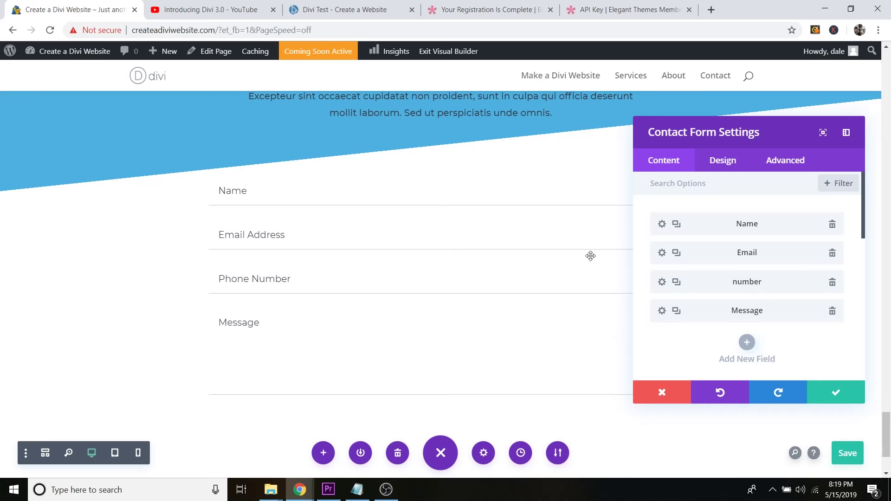
scroll(591, 255, "down", 1)
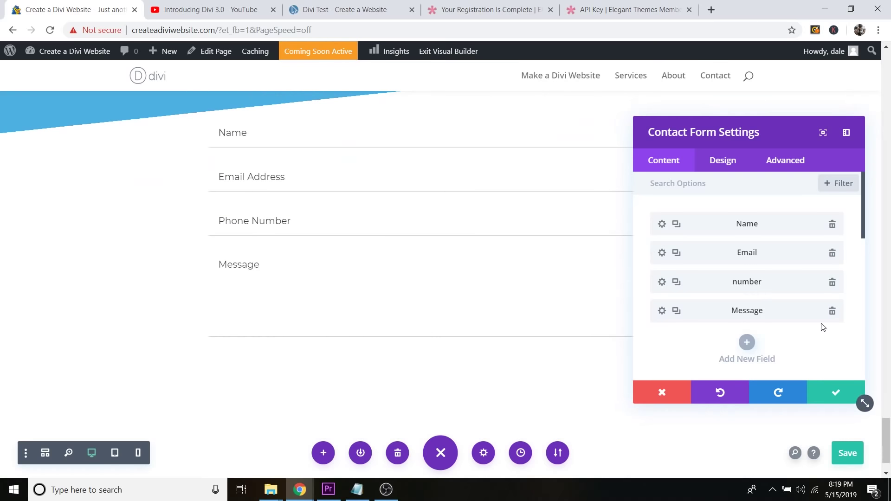
left_click(731, 168)
- Paste #4eb1e1 from the notes as the SEND button's background colour
scroll(749, 237, "down", 1)
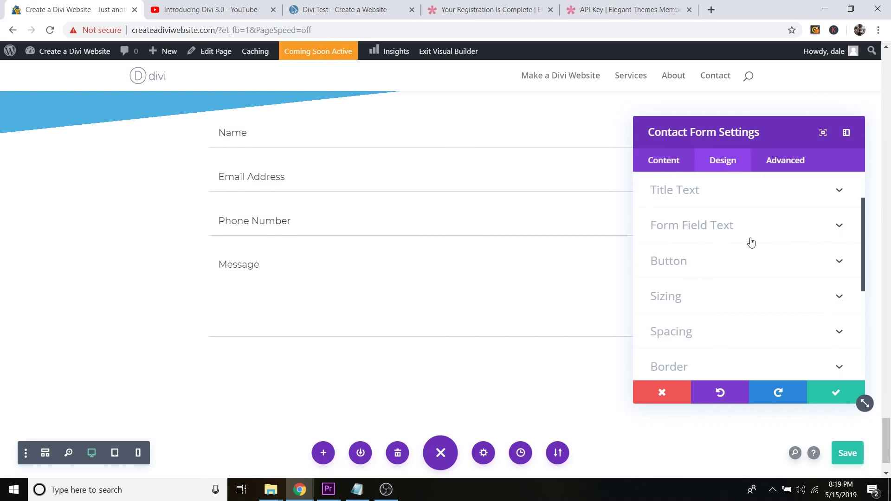
left_click(693, 265)
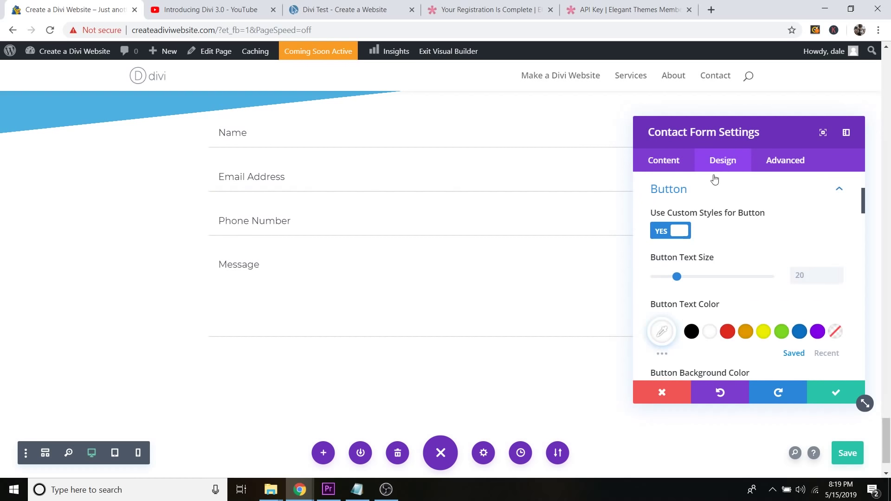
left_click_drag(702, 133, 335, 106)
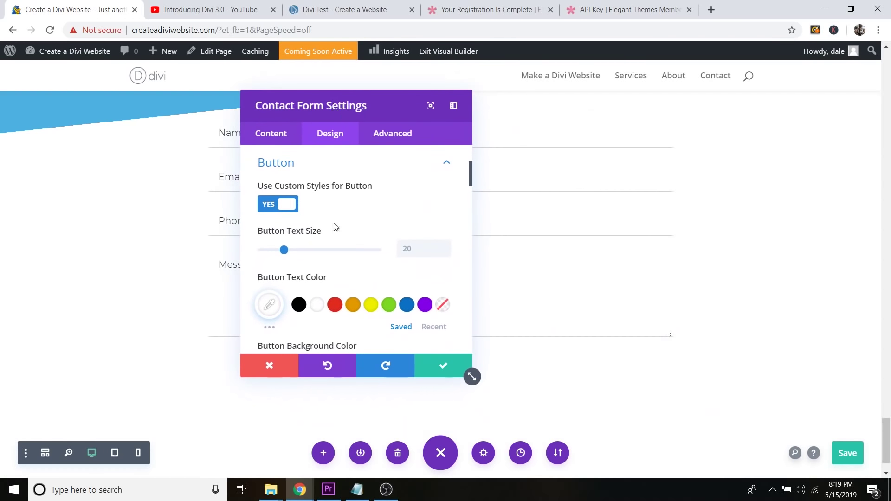
scroll(330, 234, "down", 3)
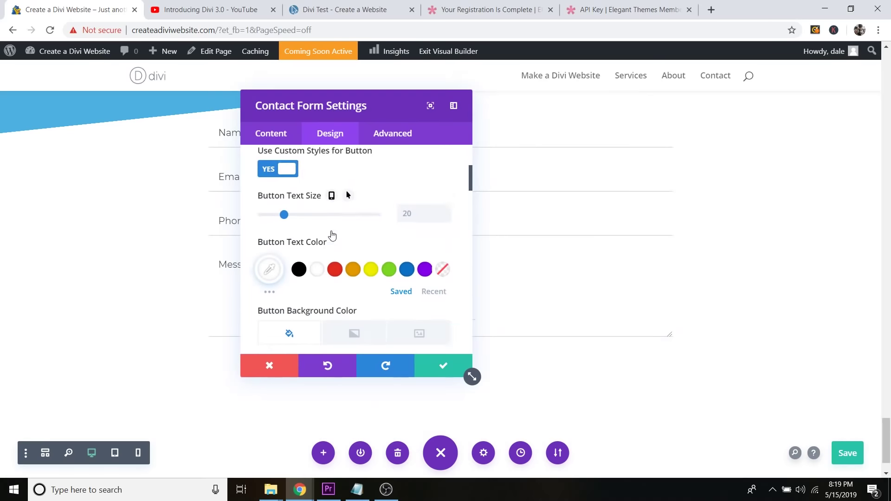
scroll(364, 232, "down", 1)
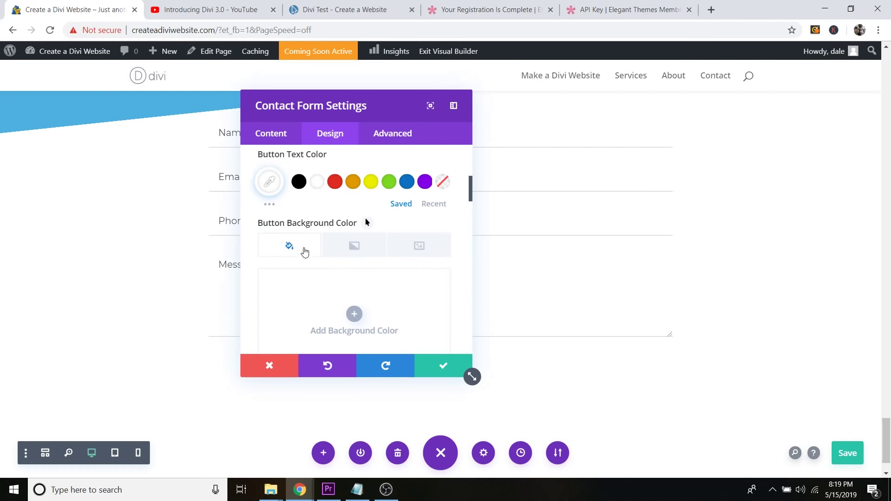
left_click(355, 263)
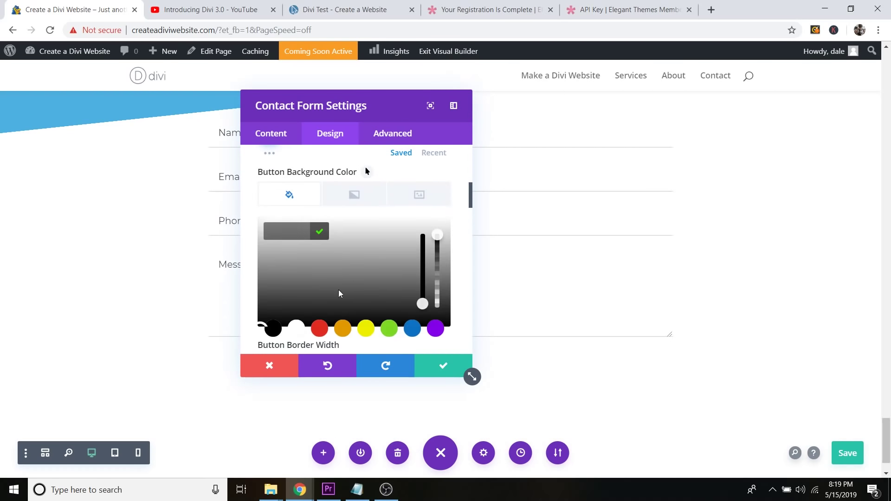
key("alt+Tab")
right_click(186, 186)
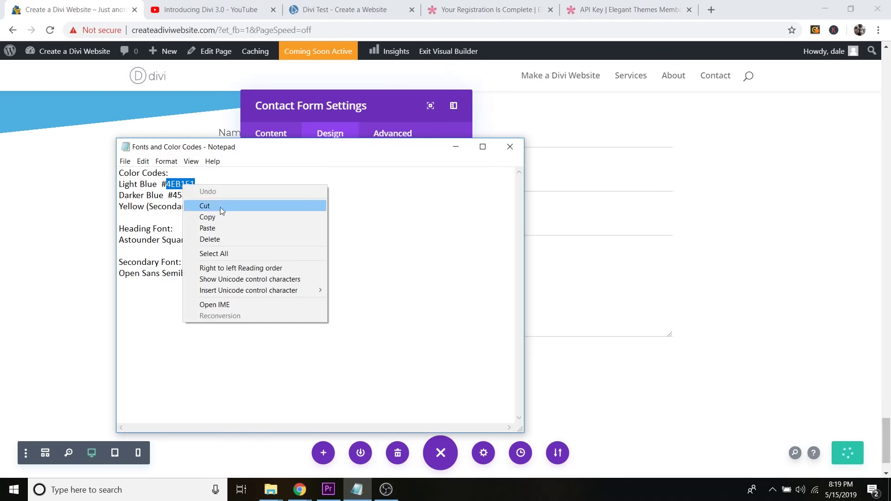
left_click(222, 217)
key("alt+Tab")
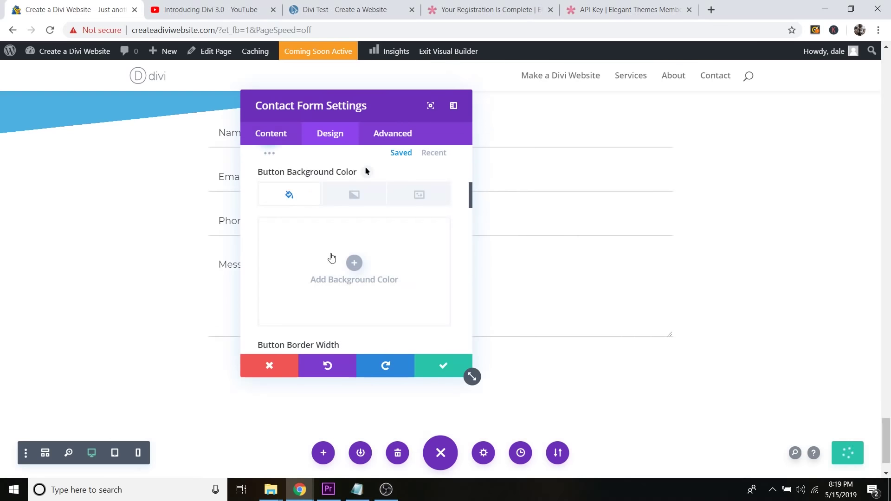
left_click(330, 257)
right_click(291, 235)
left_click(325, 328)
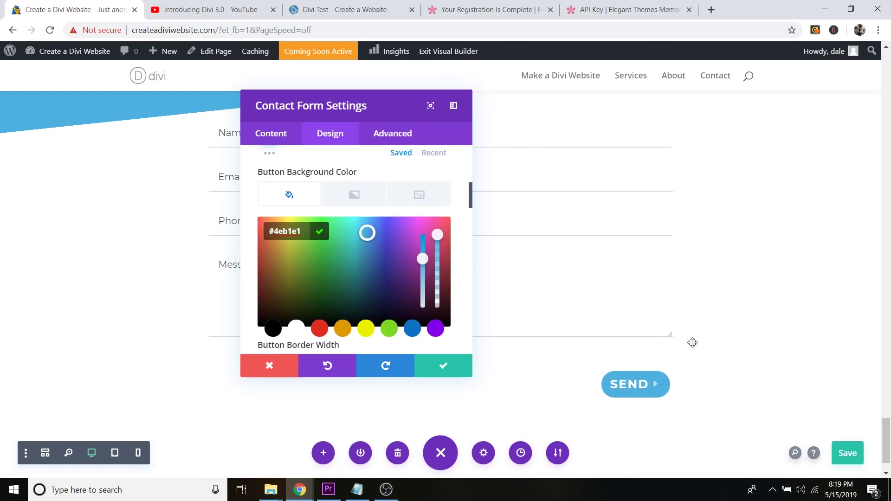
- Reduce the button's border radius to 10px and save the contact form settings
scroll(382, 230, "down", 5)
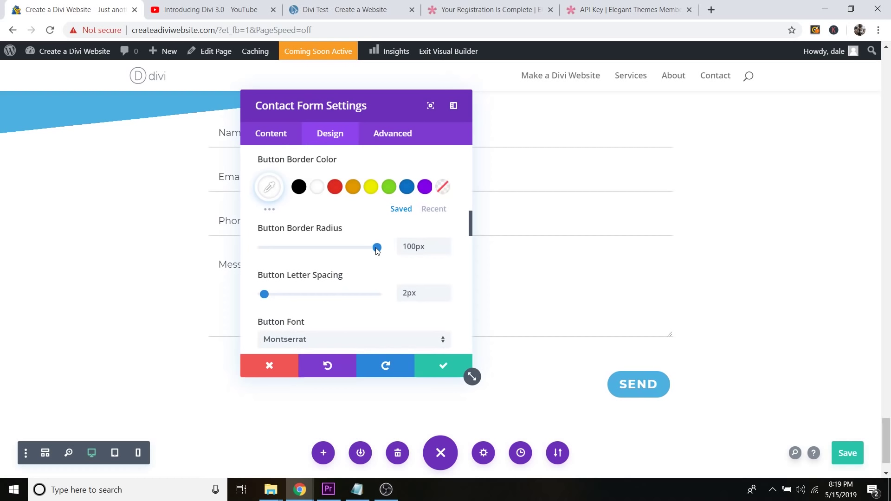
left_click_drag(377, 251, 275, 258)
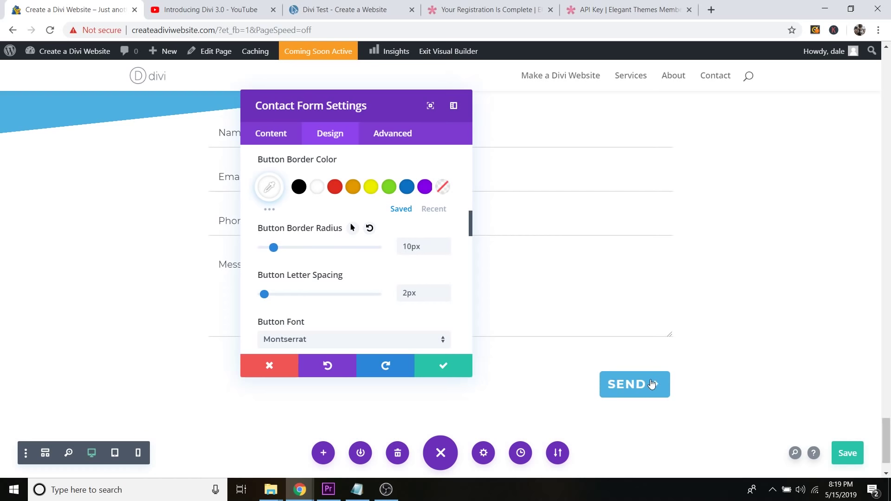
scroll(351, 297, "down", 1)
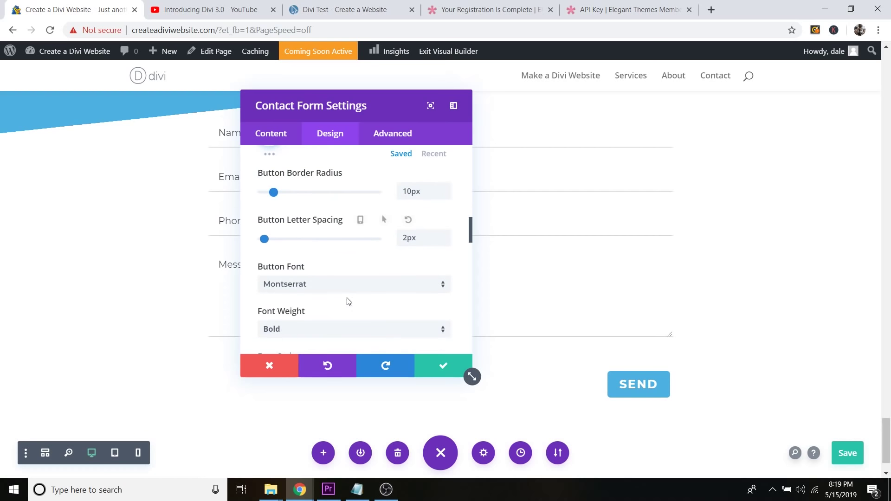
scroll(326, 285, "down", 2)
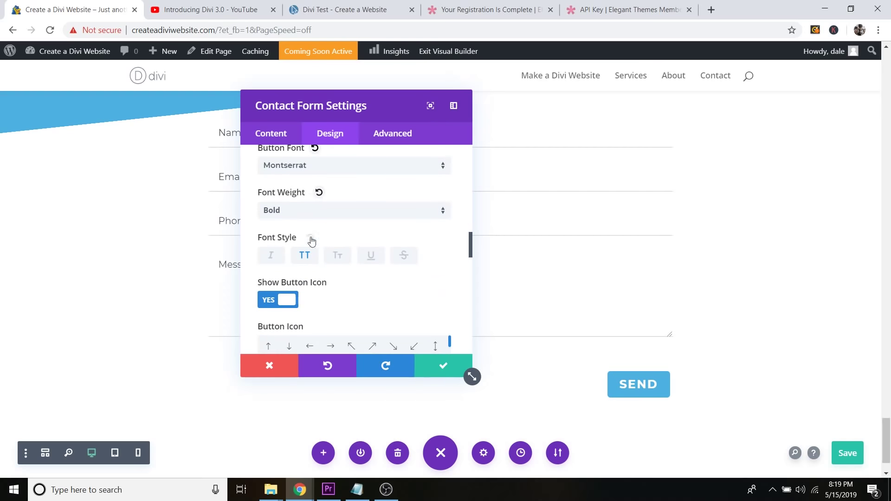
scroll(337, 238, "up", 1)
scroll(337, 239, "down", 3)
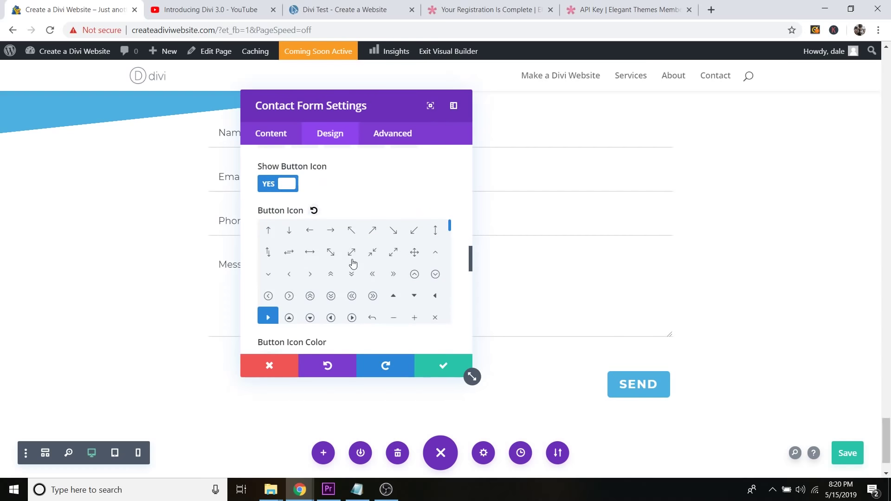
scroll(371, 279, "down", 5)
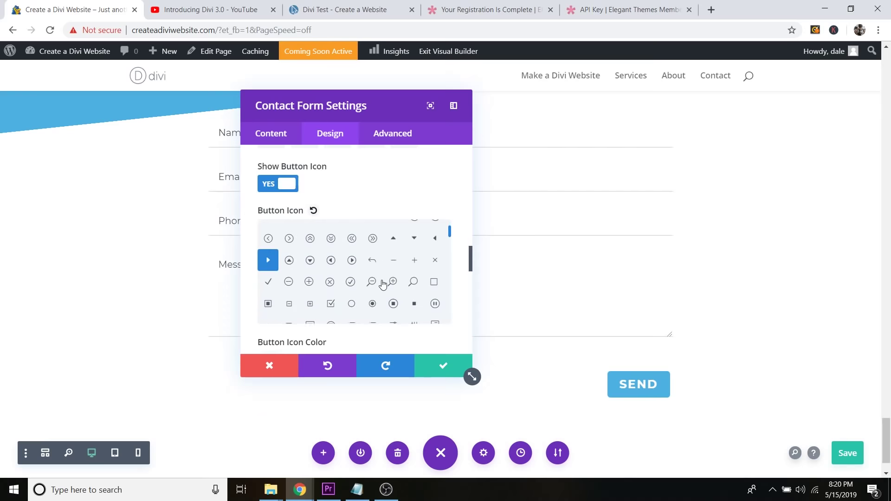
scroll(350, 259, "down", 5)
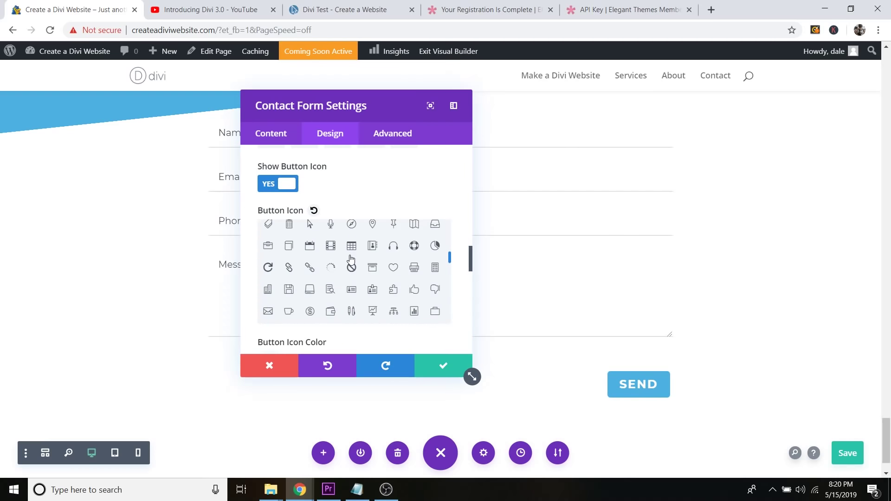
scroll(351, 258, "down", 10)
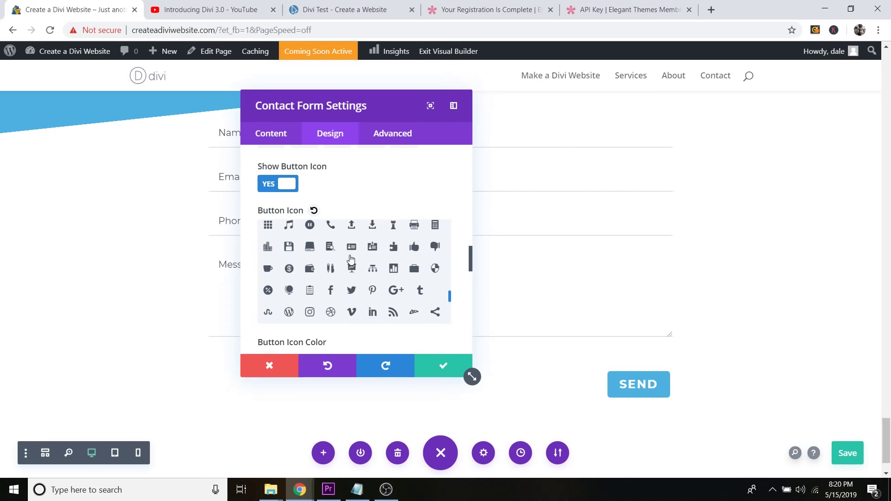
scroll(466, 277, "up", 3)
scroll(465, 278, "up", 15)
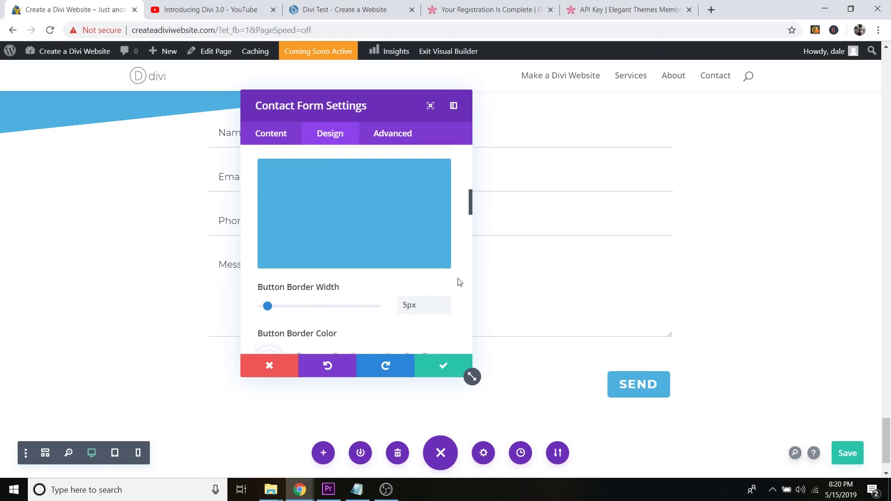
scroll(461, 279, "down", 4)
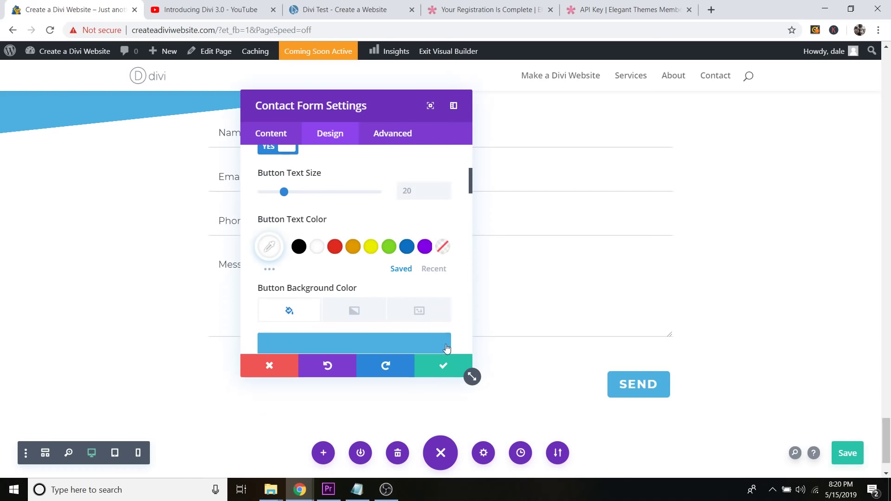
left_click(426, 370)
scroll(482, 328, "up", 1)
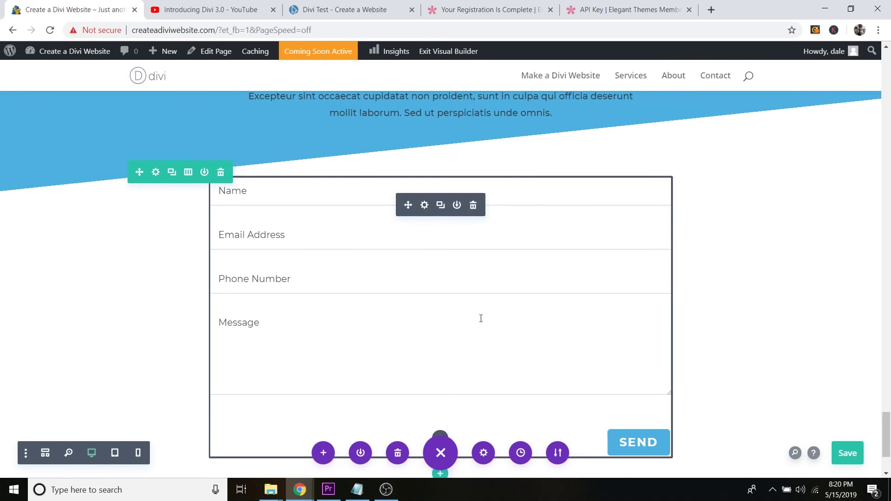
- Set the form's success message to 'Thanks! Your message has been submitted'
left_click(424, 206)
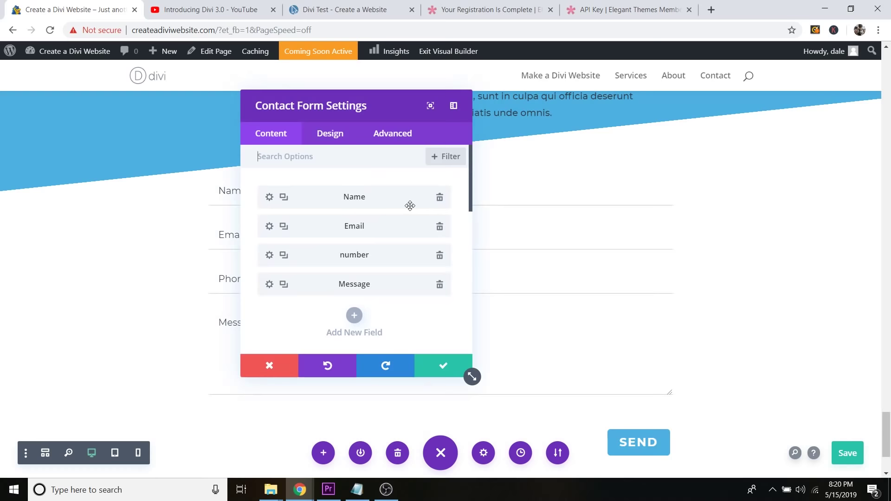
scroll(399, 223, "down", 4)
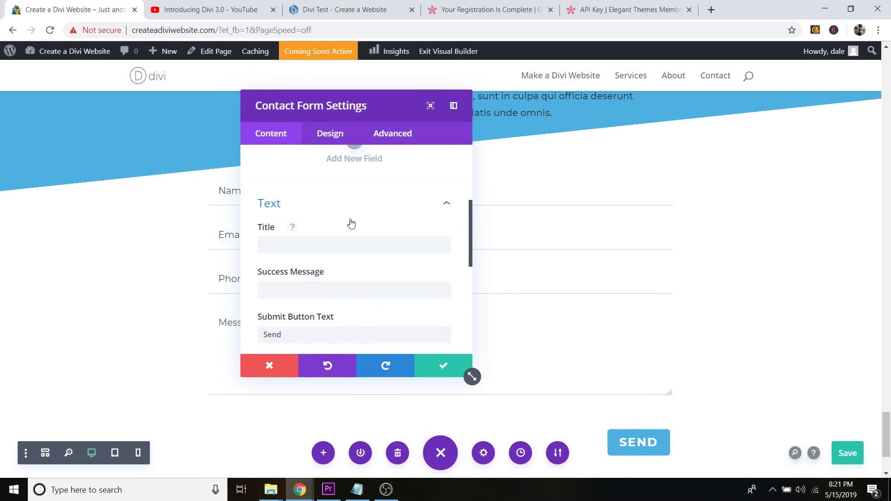
scroll(364, 205, "down", 2)
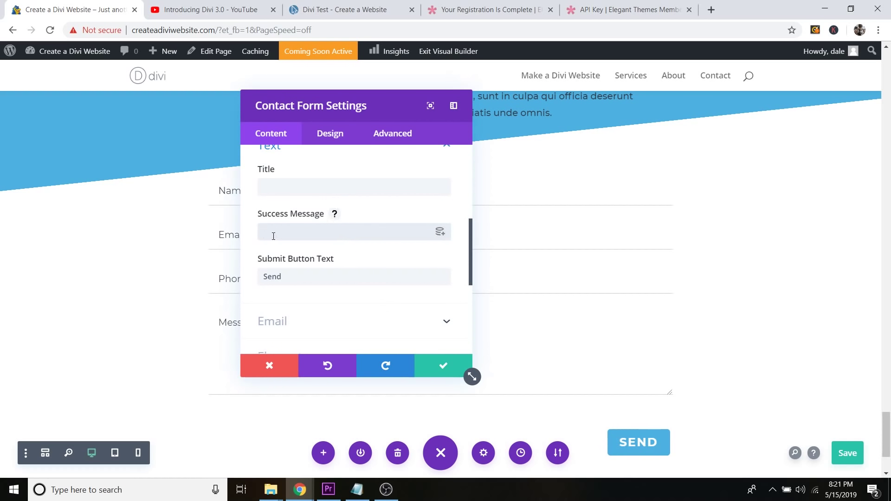
type("Thanks! Your message has been")
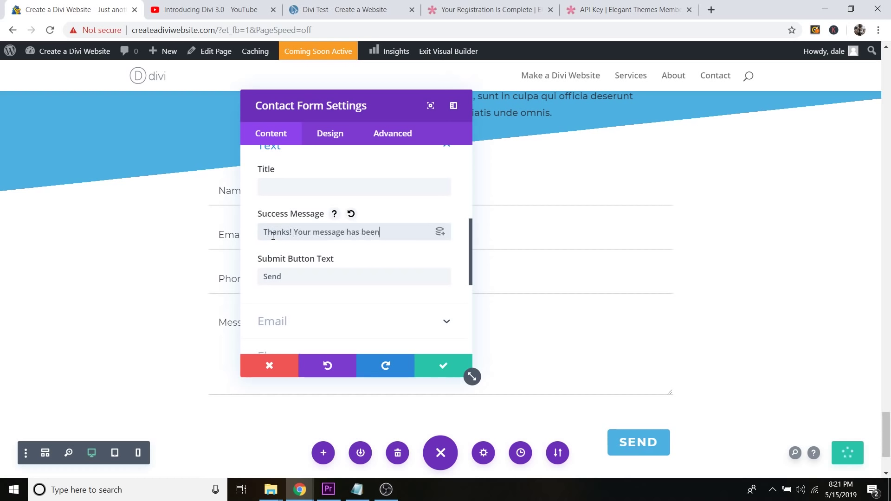
type(" submitted!")
- Replace the Send button label with 'Submit'
double_click(296, 275)
type("Submi")
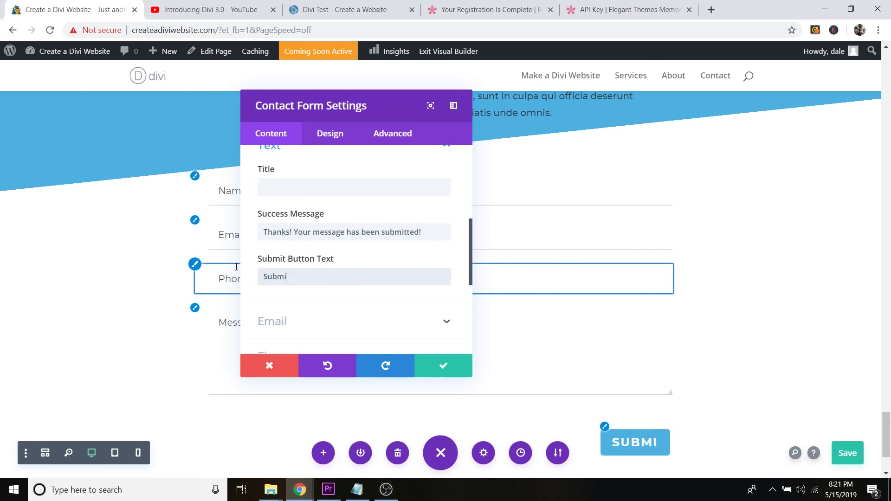
type("t")
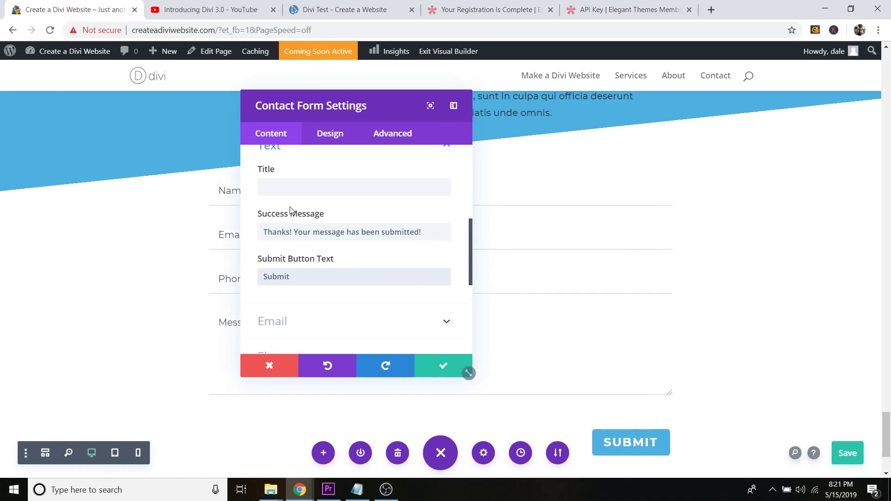
scroll(344, 213, "down", 3)
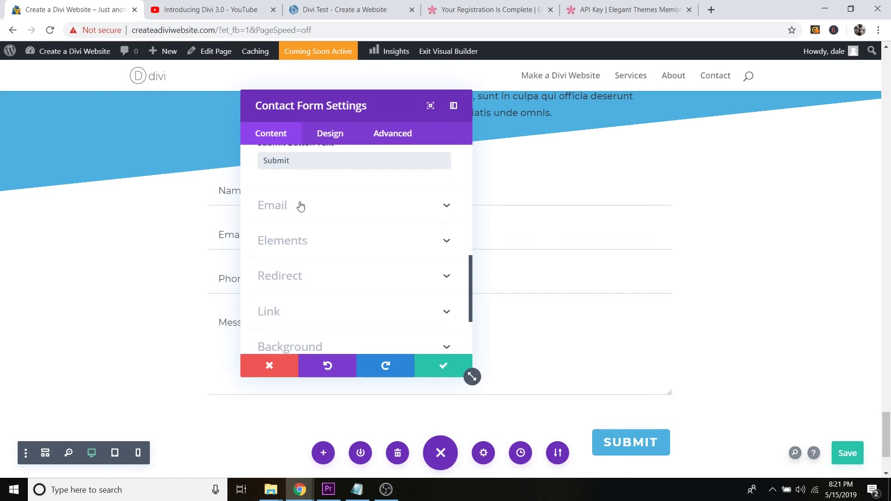
- Fill in the site owner's e-mail as the submission recipient using the autofill suggestion
left_click(281, 207)
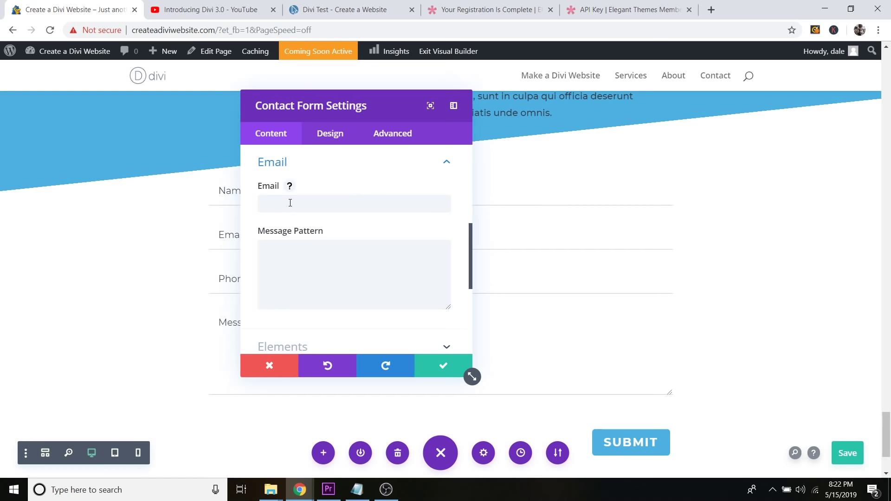
left_click(290, 202)
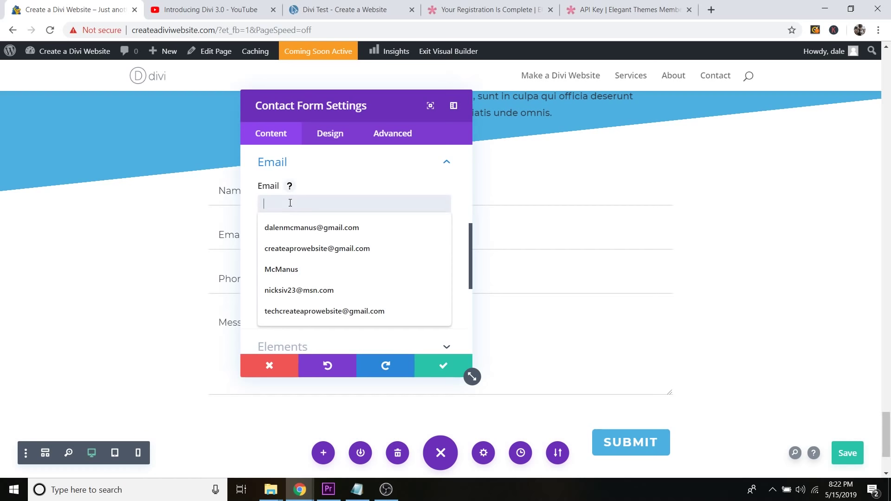
type("cre")
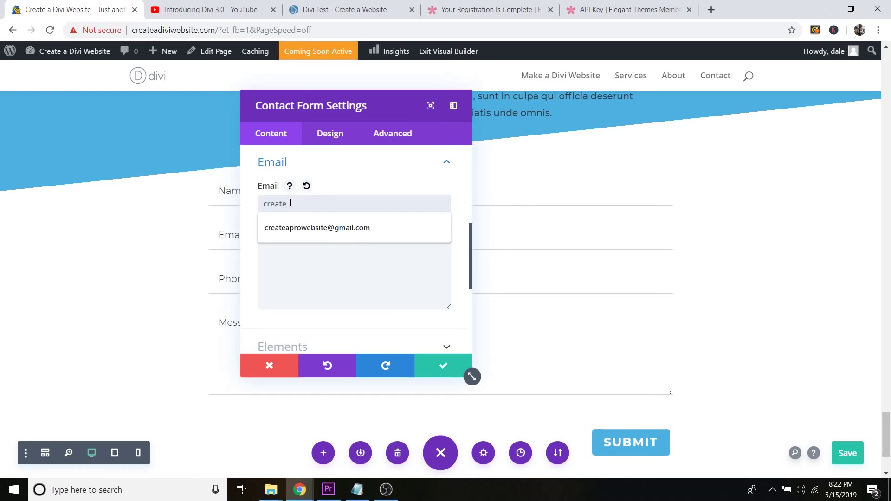
type("ate")
left_click(309, 227)
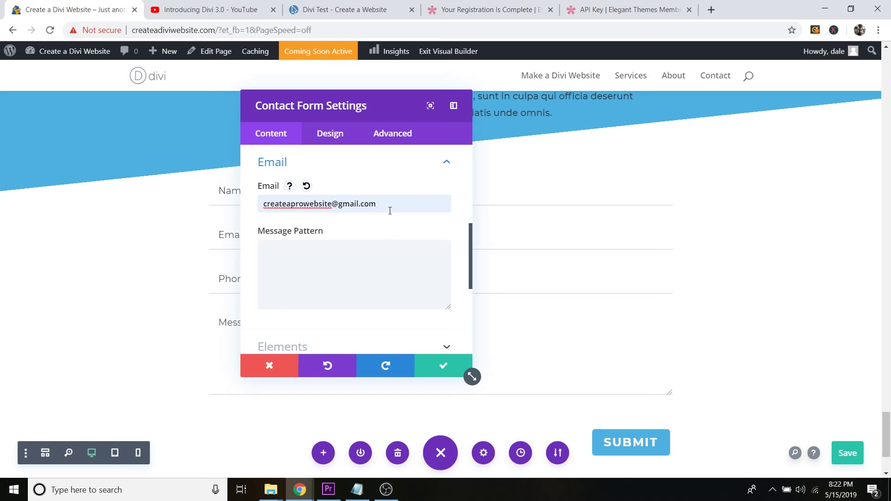
- Turn captcha off under Elements and apply the contact form settings
scroll(389, 211, "down", 5)
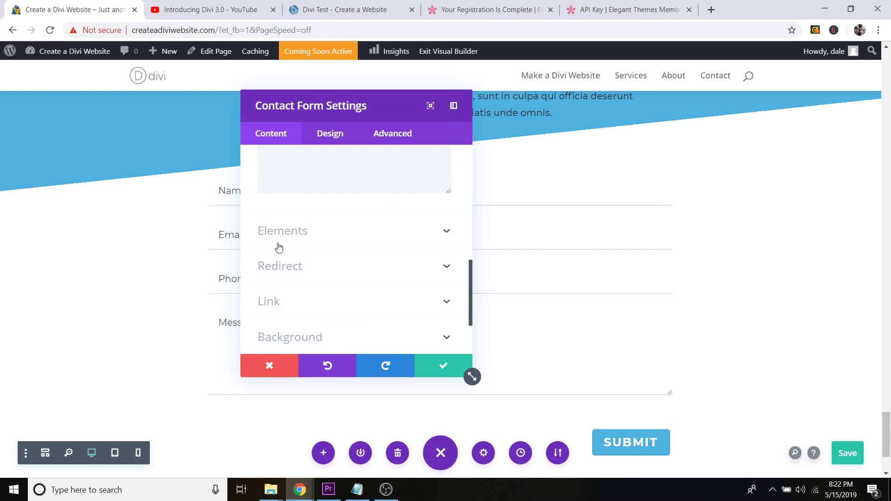
left_click(284, 232)
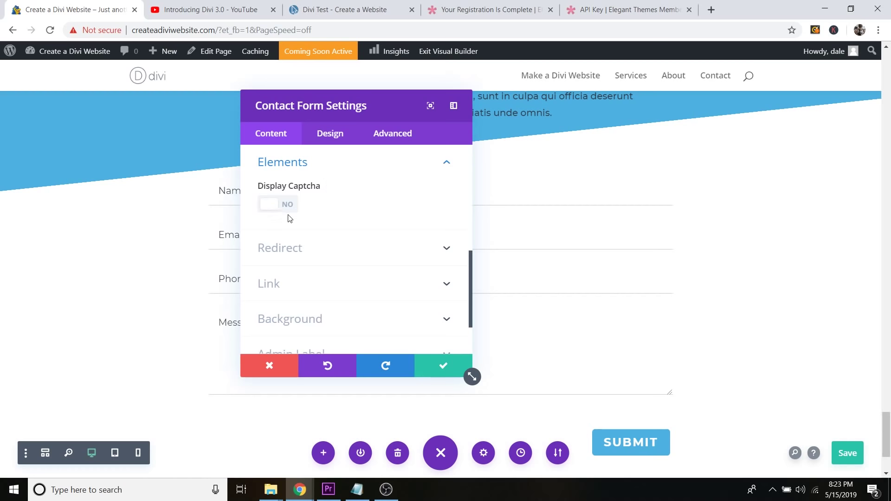
left_click(442, 366)
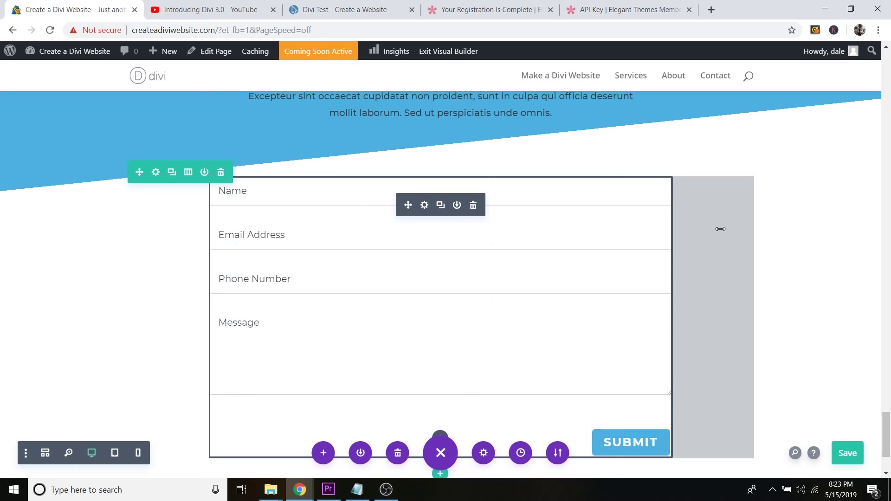
- Save the homepage with Ctrl+S and review the finished contact form section
key("ctrl+s")
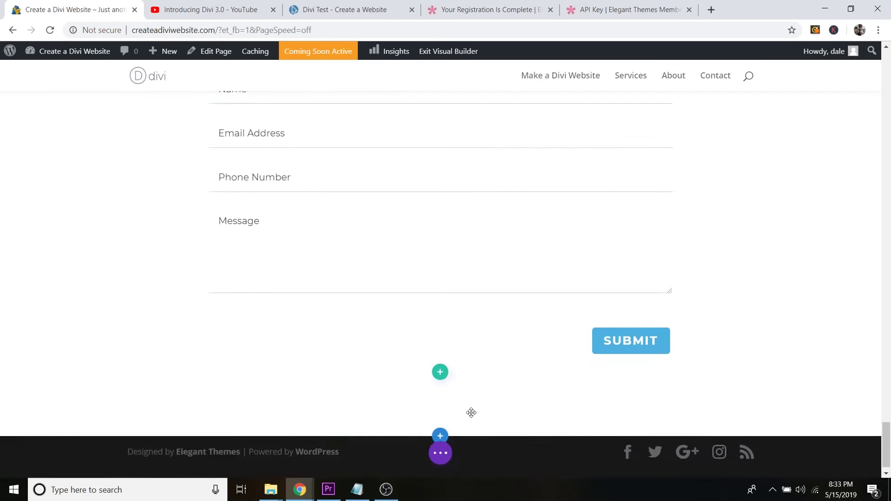
scroll(472, 412, "up", 1)
scroll(482, 390, "down", 1)
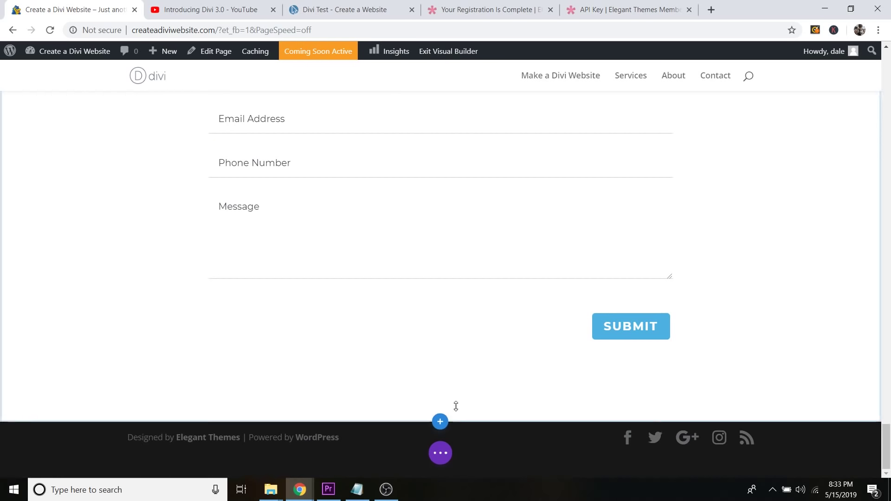
scroll(459, 401, "up", 1)
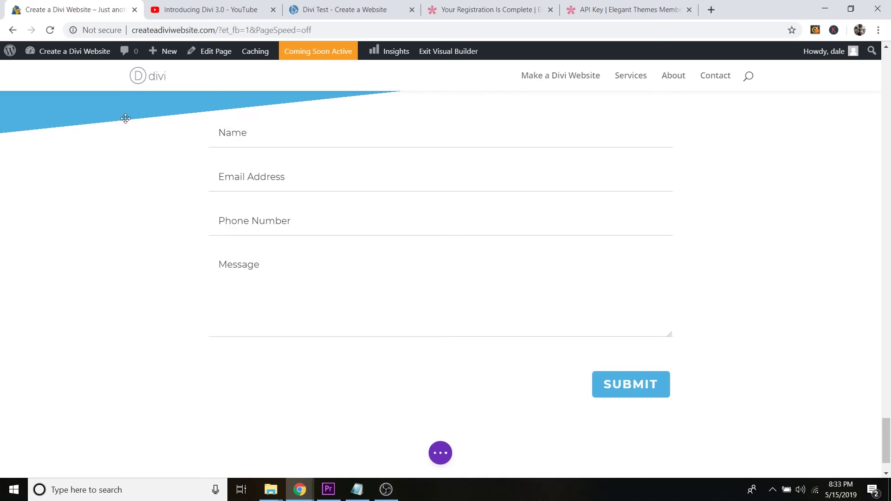
mouse_move(171, 125)
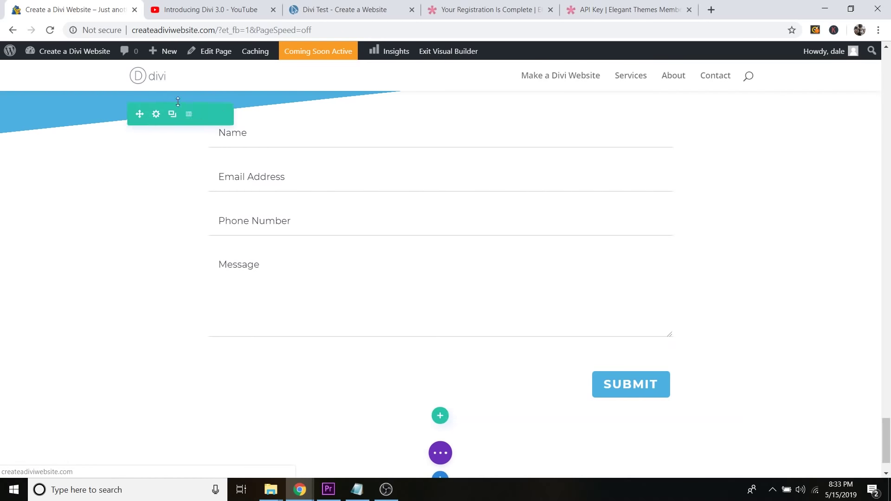
- Load logomakr.com in a new Chrome tab and close its introductory video
left_click(710, 9)
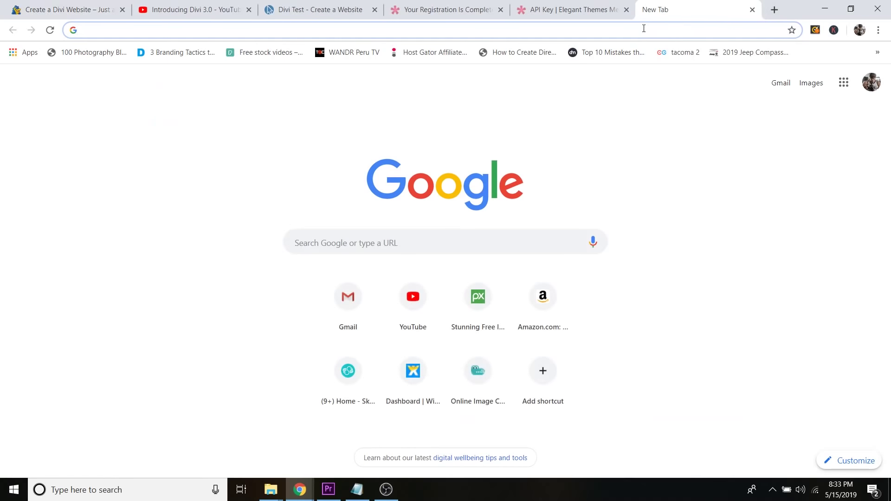
type("logo")
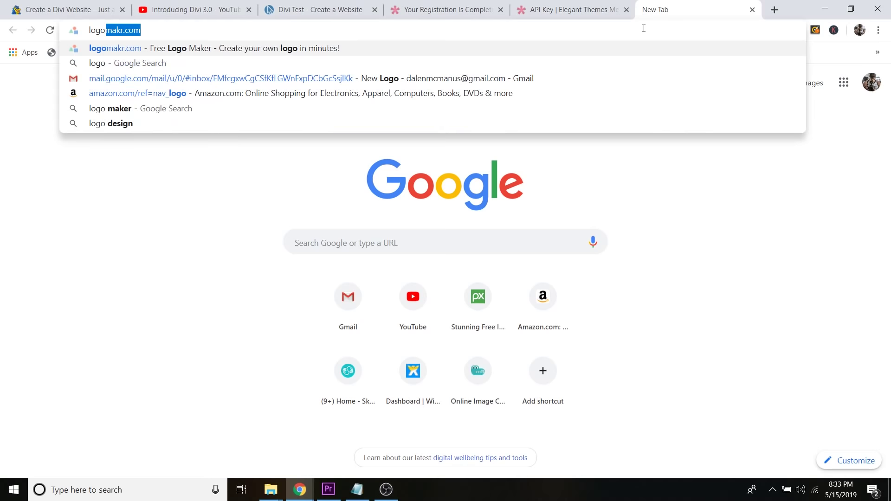
key("Right")
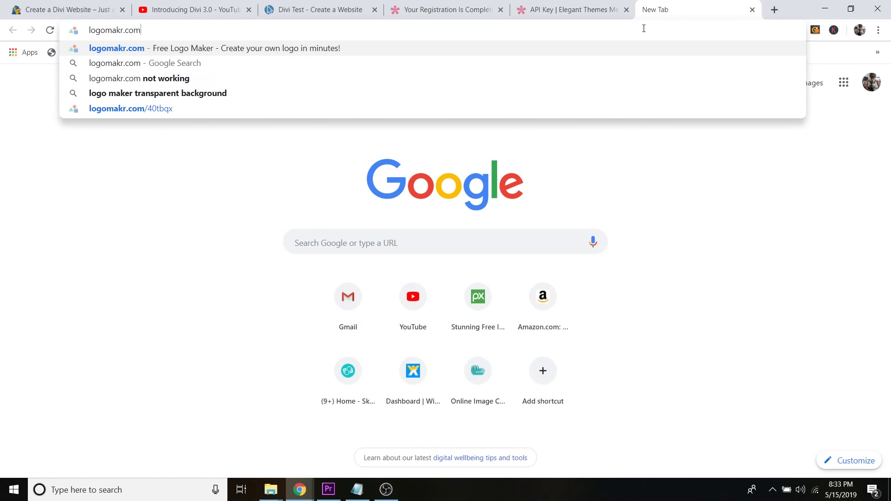
key("Return")
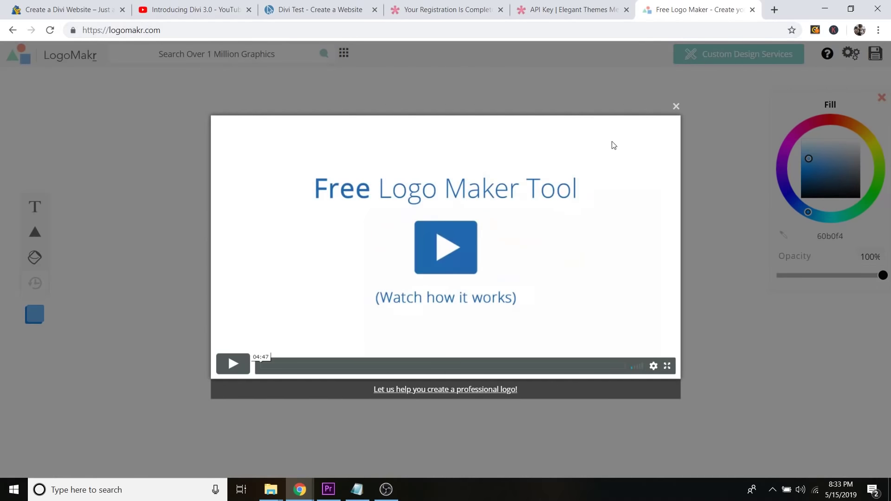
left_click(676, 107)
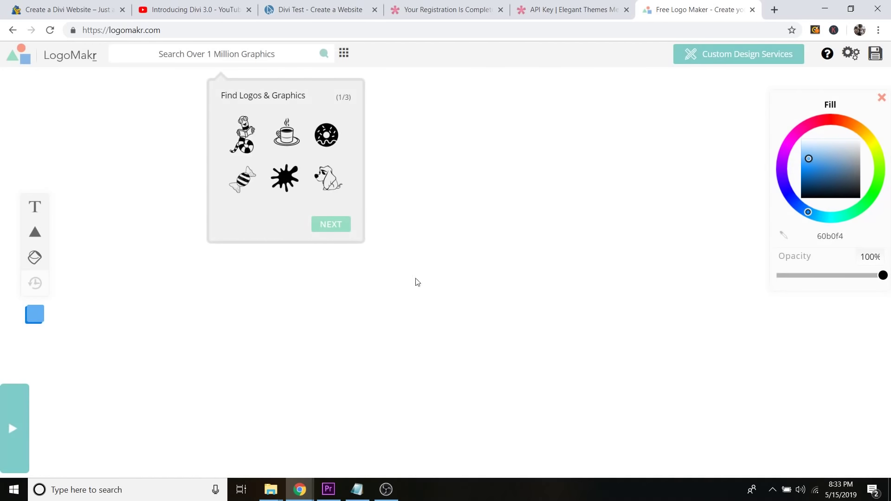
- Step through and finish the three LogoMakr tour tips, then focus the graphics search box
left_click(334, 231)
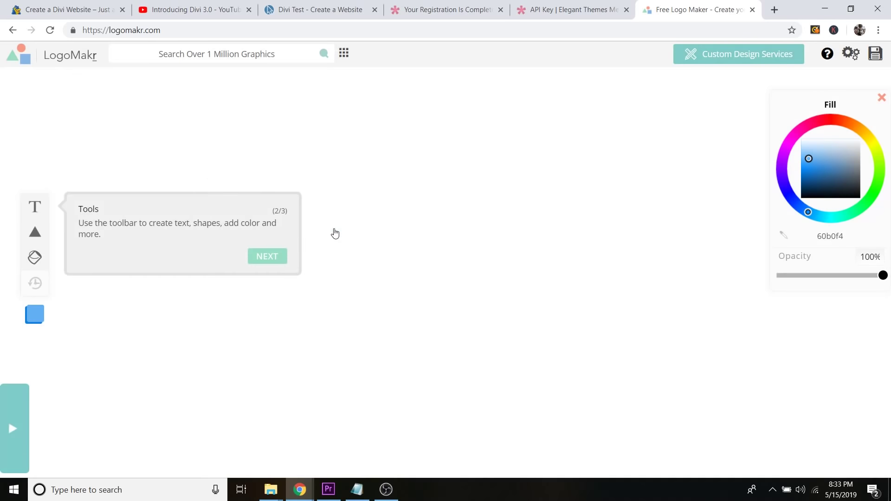
left_click(267, 256)
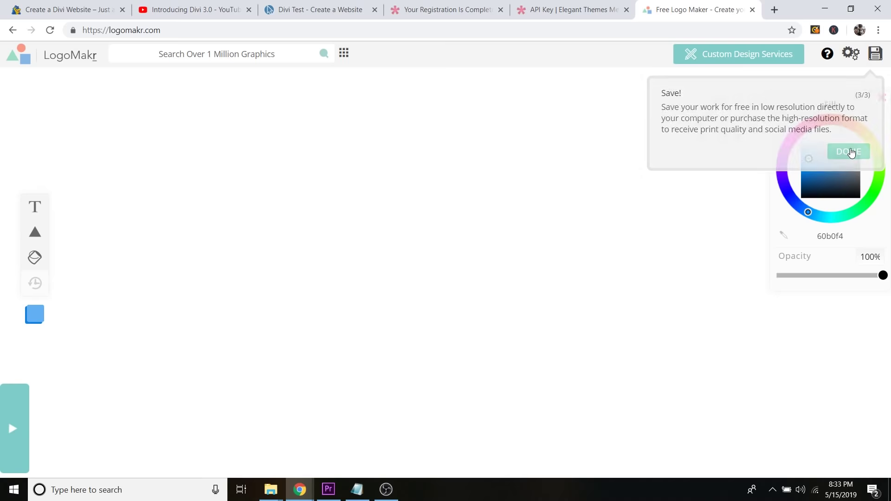
left_click(849, 150)
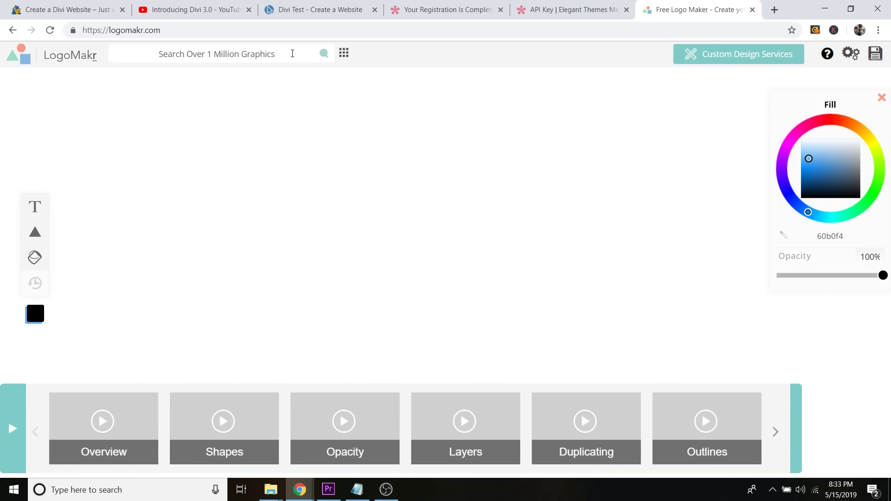
left_click(292, 54)
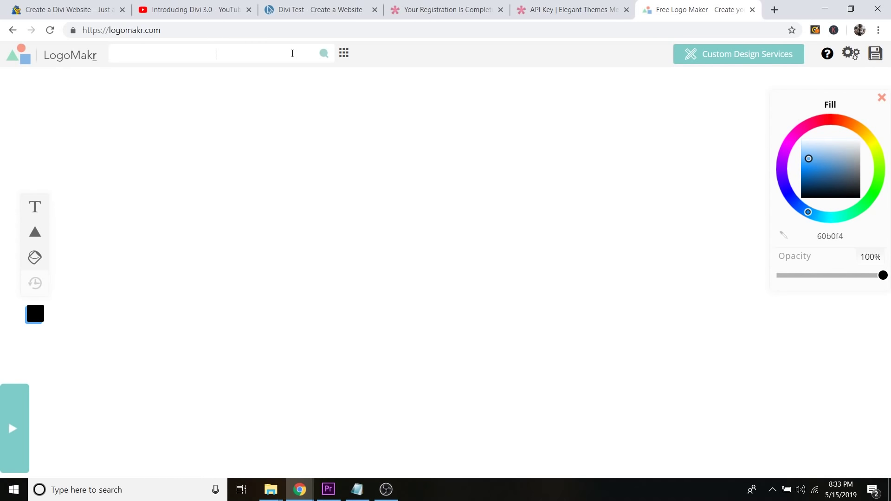
- Search graphics for 'mouse pointer' and add the black circle-cursor icon to the canvas
type("mouse pointer")
key("Return")
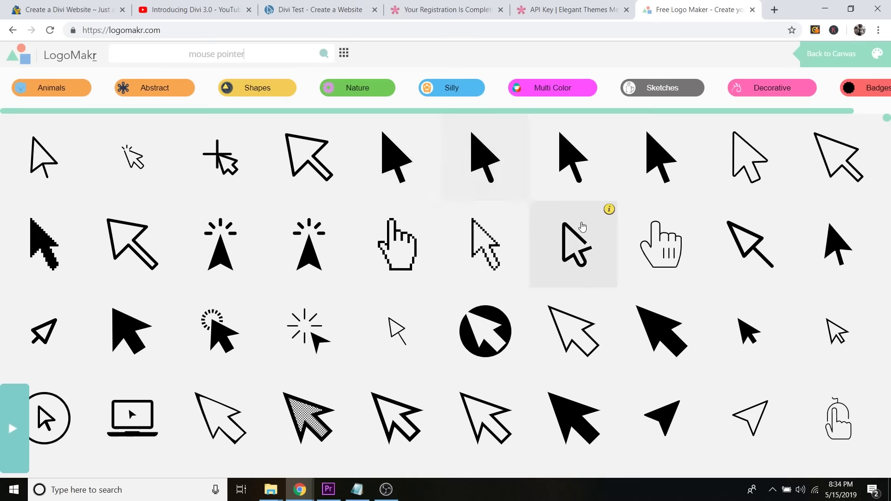
scroll(554, 235, "down", 4)
scroll(553, 235, "down", 10)
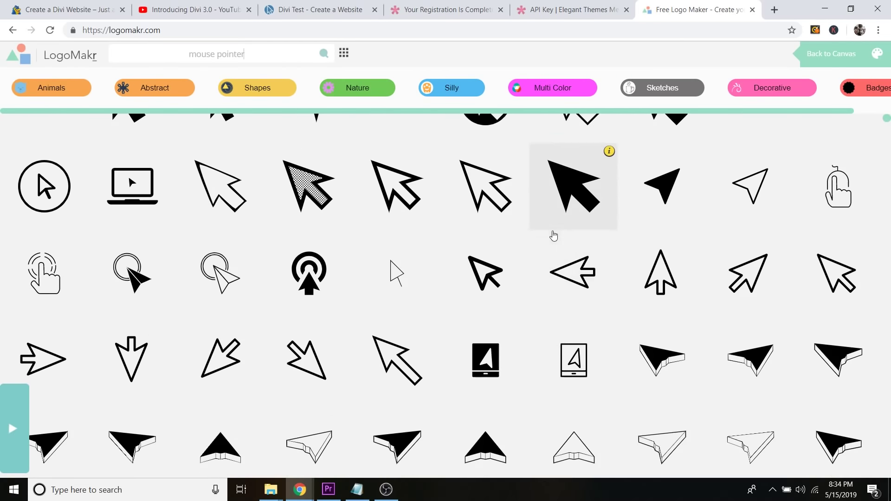
scroll(546, 269, "down", 6)
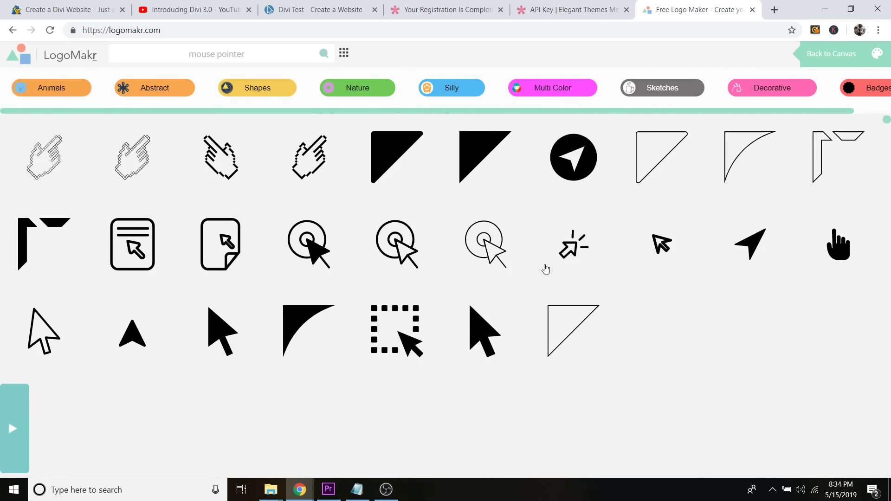
scroll(546, 278, "up", 4)
scroll(548, 284, "down", 5)
scroll(547, 284, "down", 5)
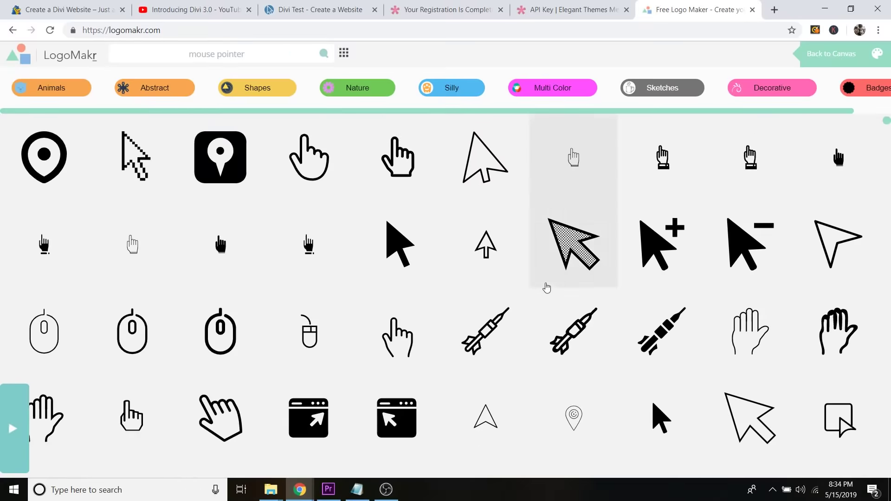
scroll(547, 285, "up", 6)
scroll(547, 287, "down", 8)
scroll(546, 291, "up", 10)
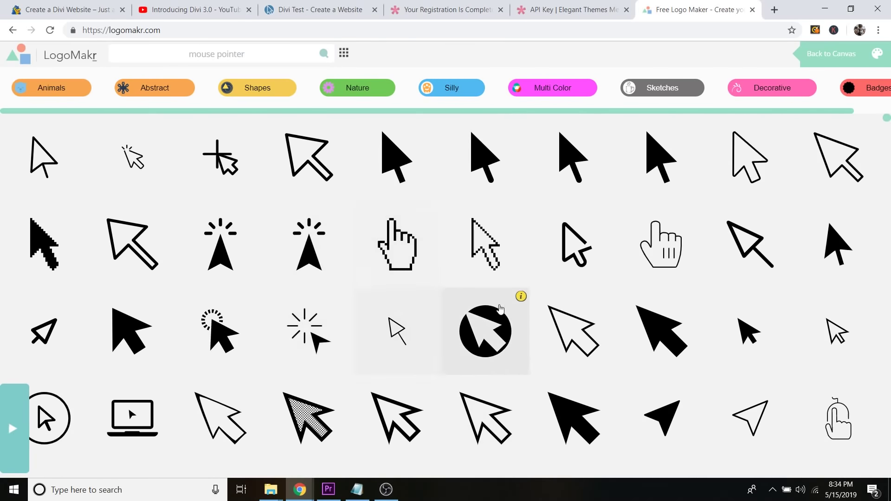
left_click(492, 325)
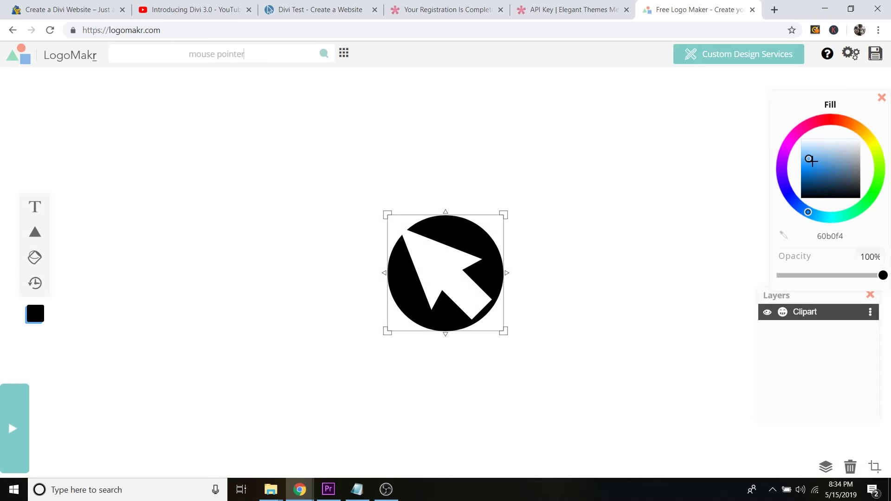
- Recolour the circle's fill, trying dark blue before settling on charcoal grey #262626
mouse_move(809, 160)
left_mouse_down()
mouse_move(814, 175)
mouse_move(838, 180)
mouse_move(825, 175)
left_mouse_up()
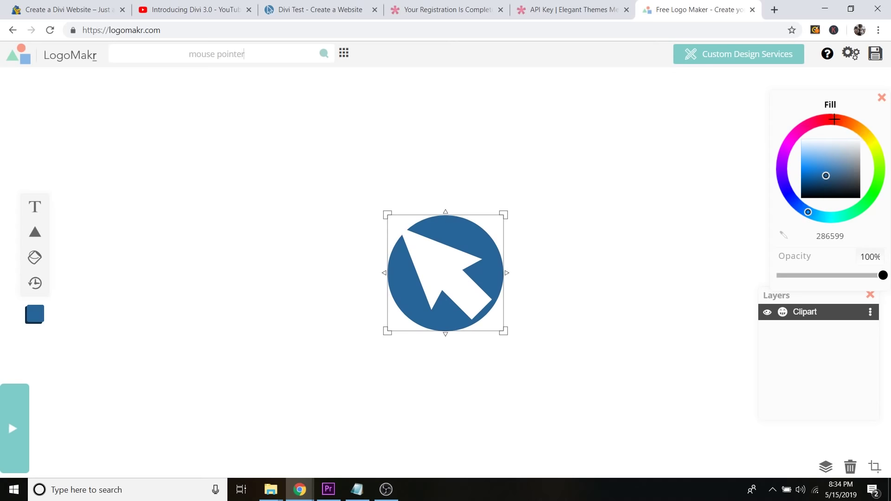
mouse_move(826, 175)
left_mouse_down()
mouse_move(867, 171)
mouse_move(882, 189)
left_mouse_up()
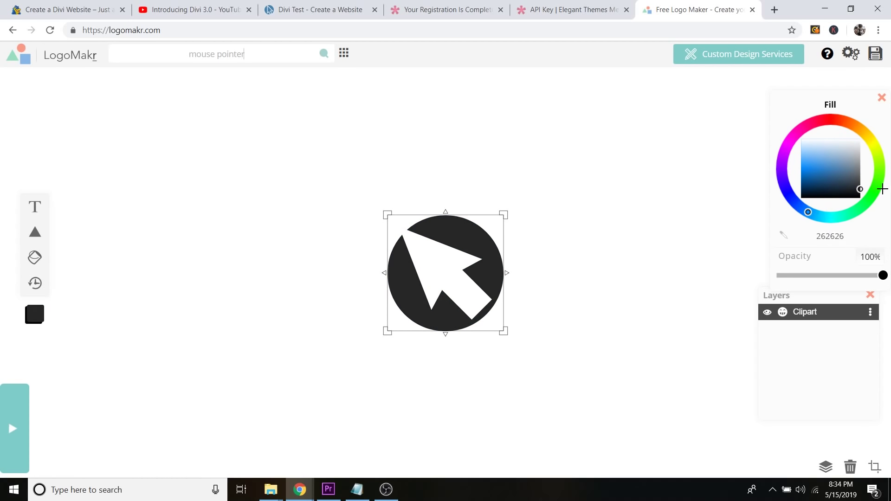
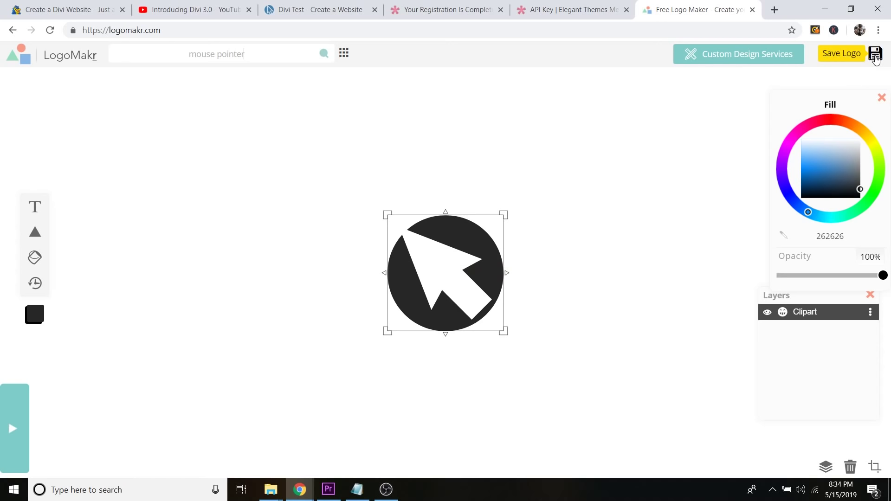
- Download the logo as the free low-resolution PNG and return to the Divi website tab
left_click(875, 58)
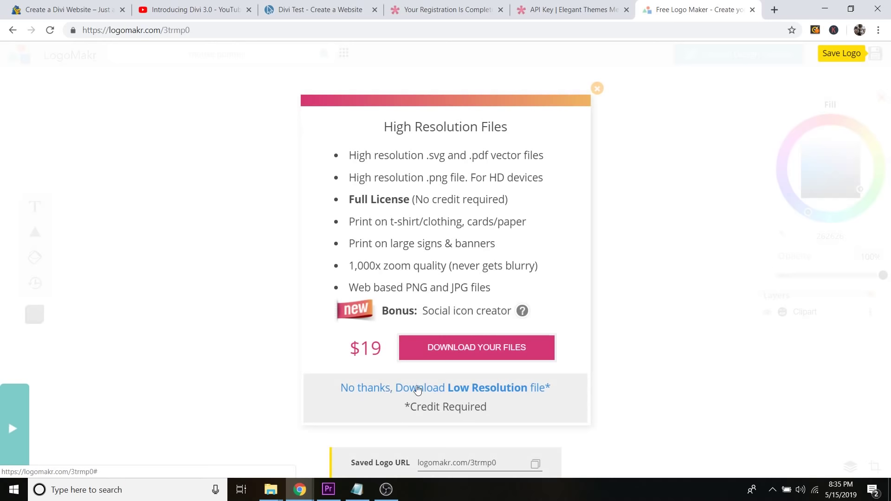
left_click(508, 392)
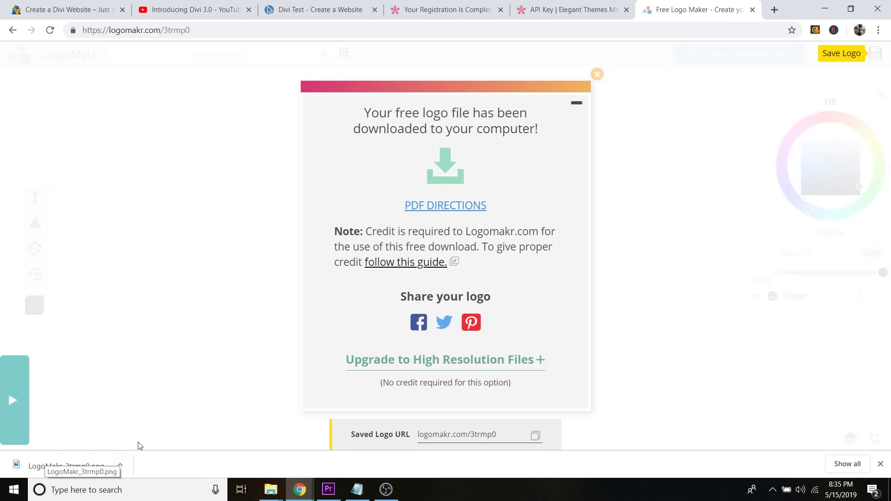
left_click(83, 13)
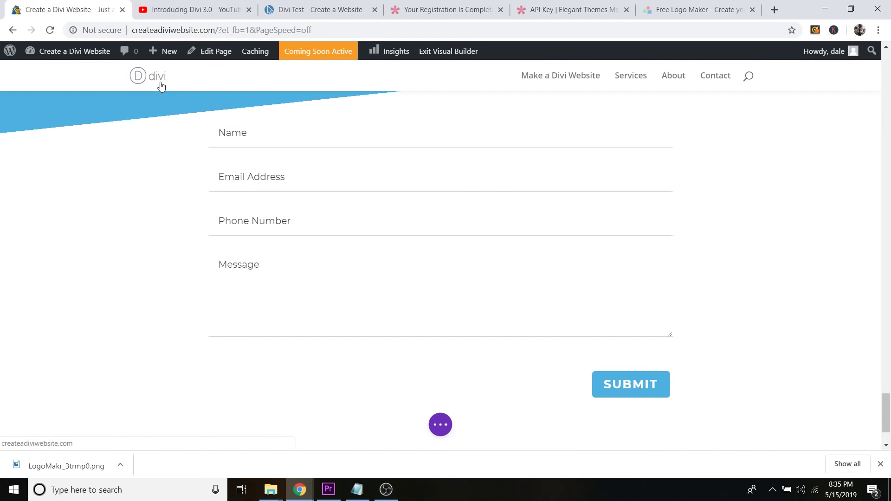
left_click(688, 10)
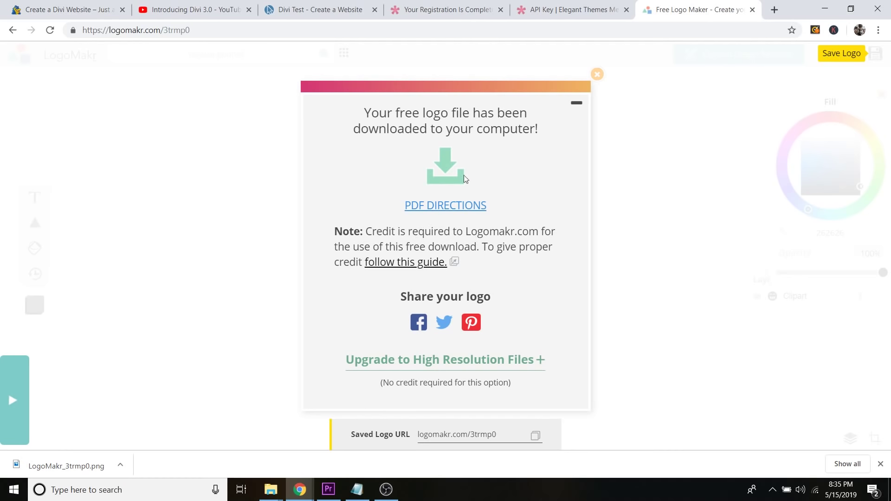
left_click(105, 11)
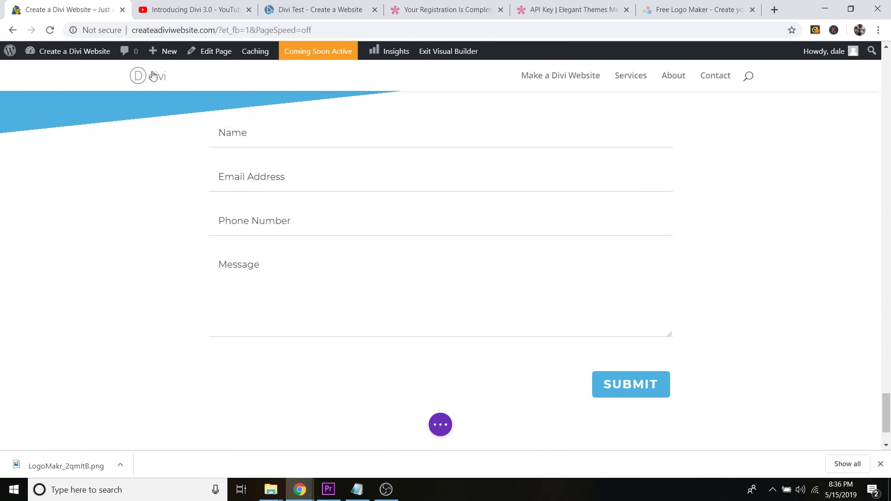
- Save the Divi contact page edits and go to the WordPress dashboard
left_click(440, 424)
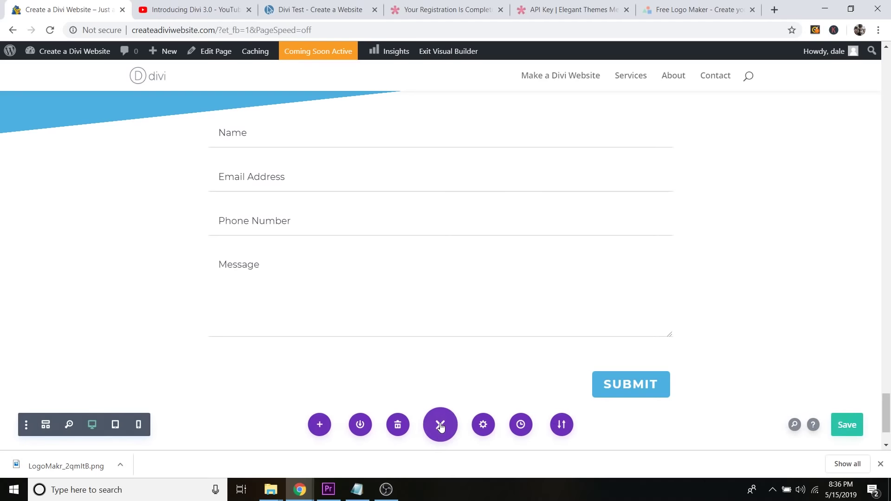
left_click(846, 425)
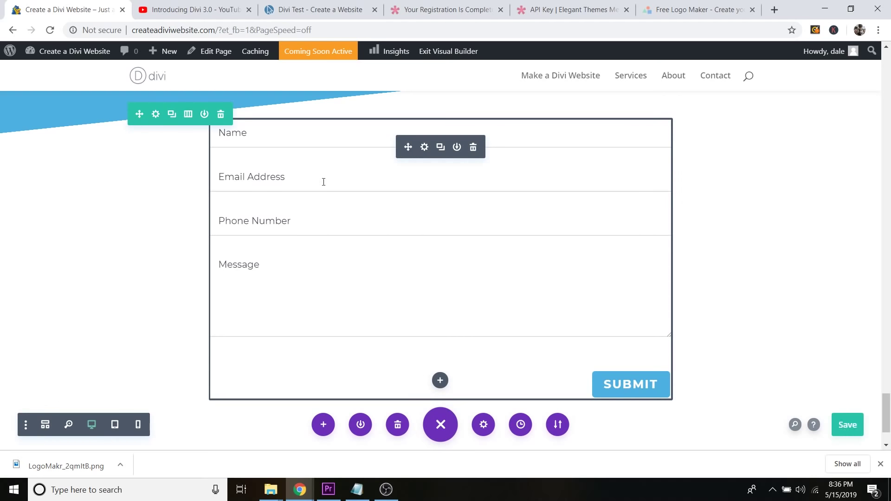
mouse_move(92, 54)
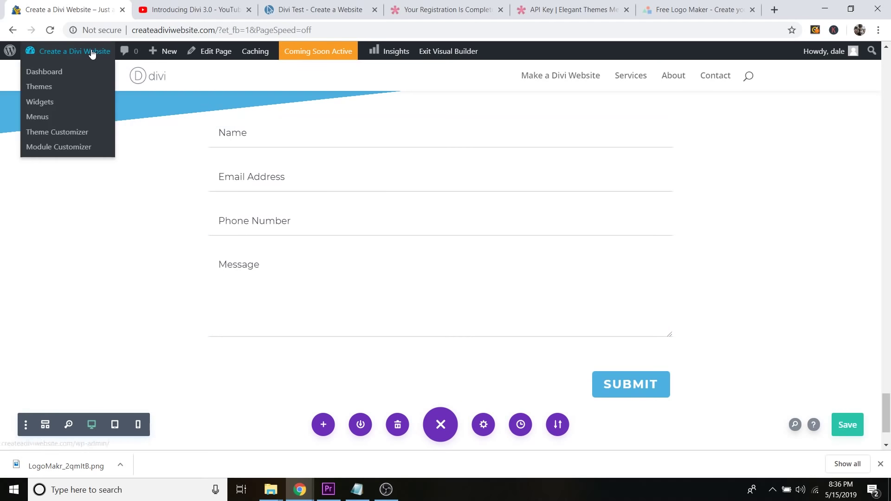
left_click(59, 76)
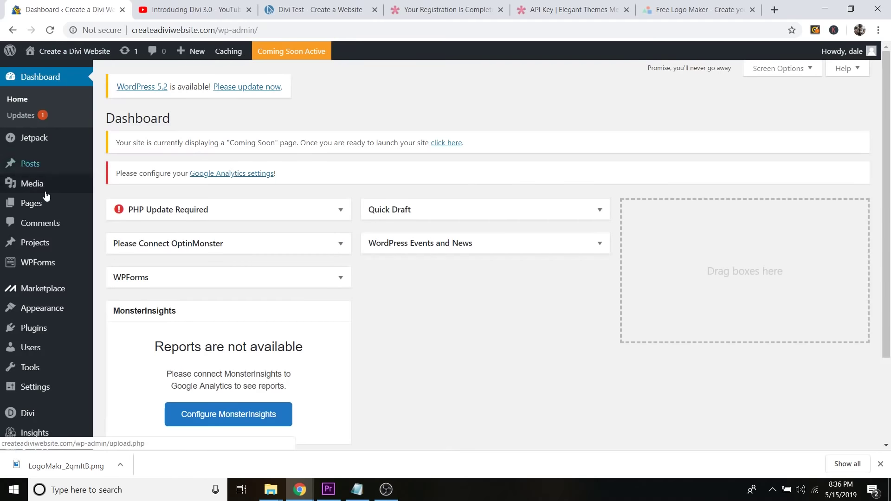
- Open Divi Theme Options and start choosing an image for the empty Logo field
scroll(53, 265, "down", 3)
mouse_move(35, 377)
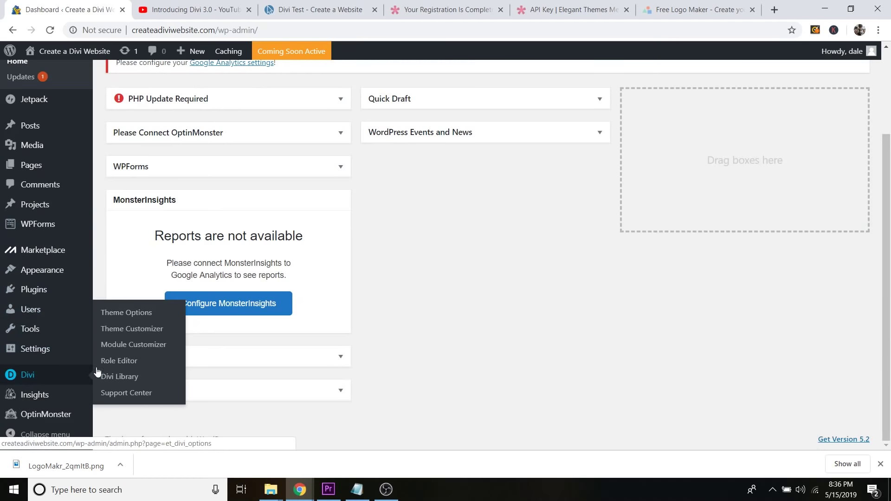
left_click(144, 315)
scroll(475, 228, "down", 2)
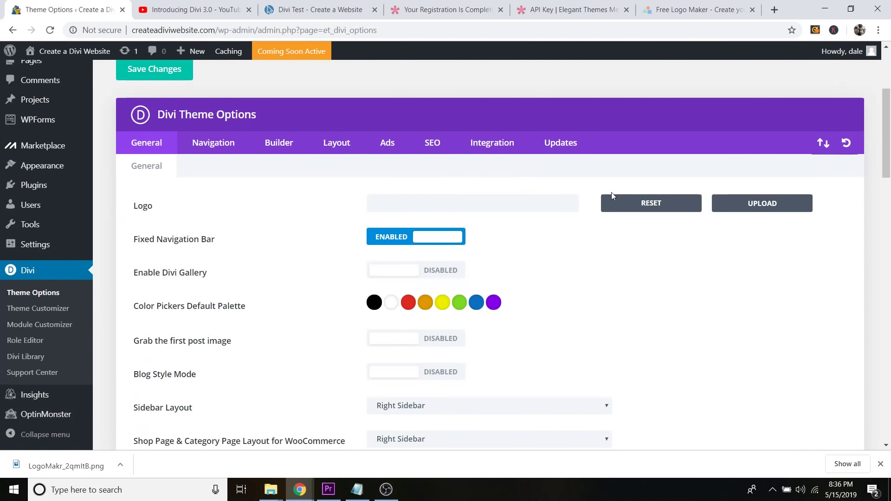
left_click(777, 207)
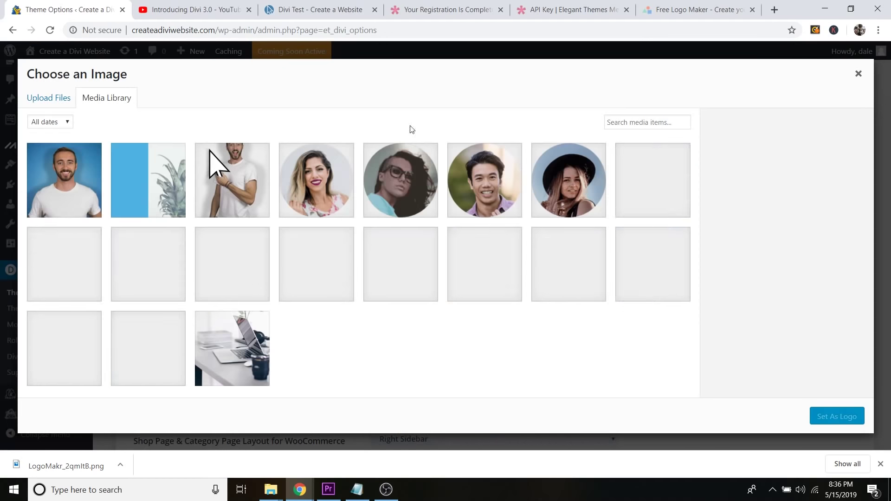
- Upload LogoMakr_3trmp0, set it as the Divi logo, and save the theme options
left_click(51, 100)
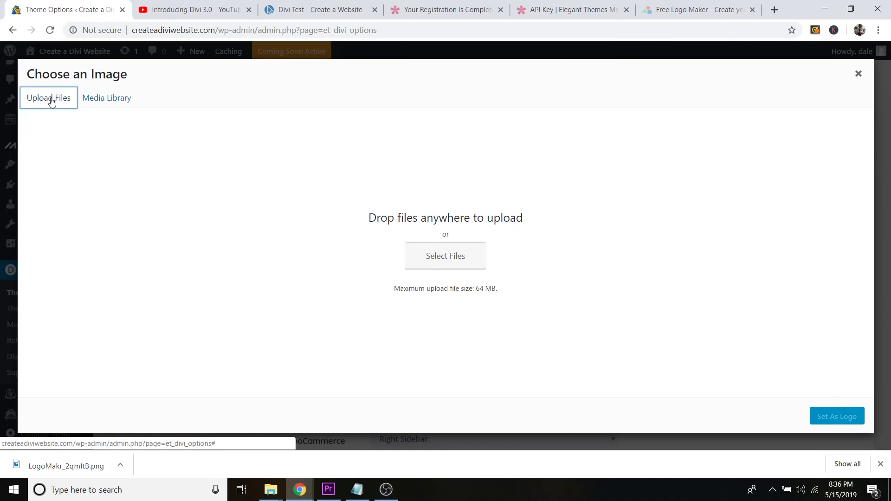
left_click(457, 261)
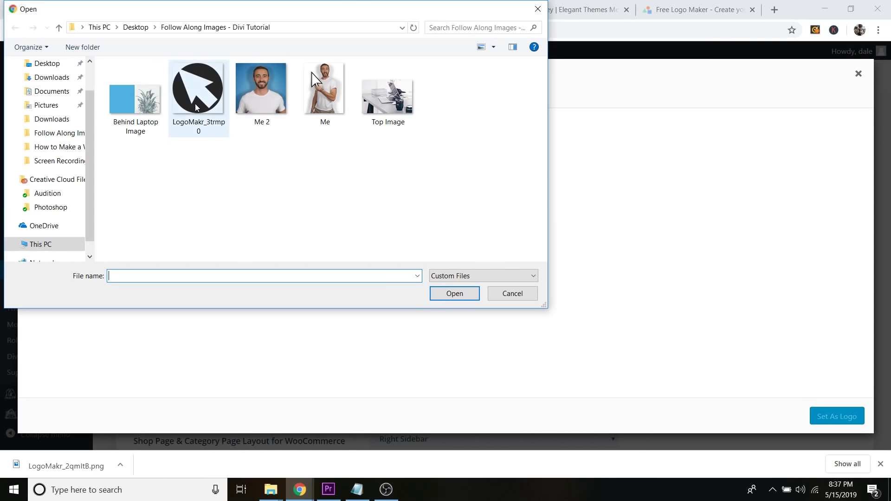
left_click(196, 103)
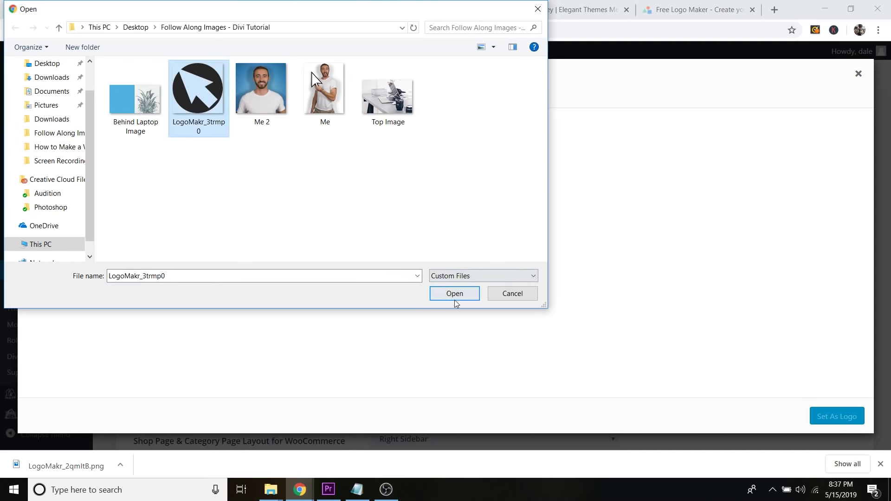
left_click(454, 294)
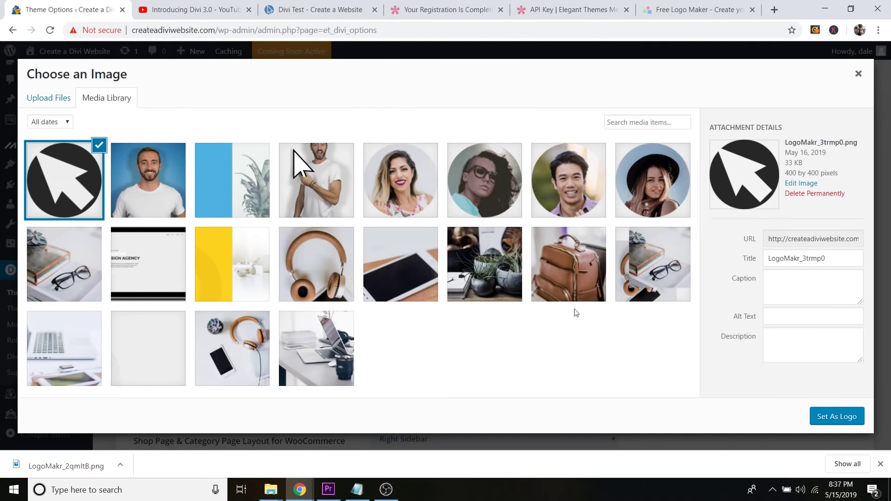
left_click(837, 416)
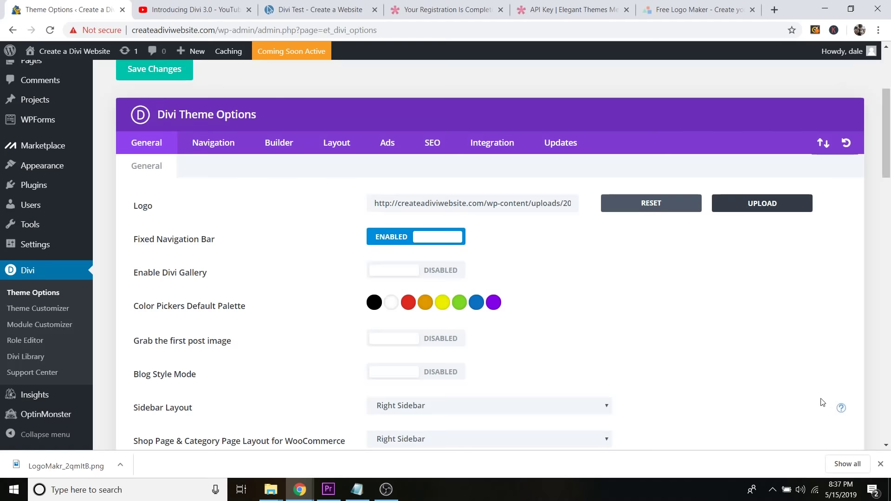
scroll(839, 399, "up", 1)
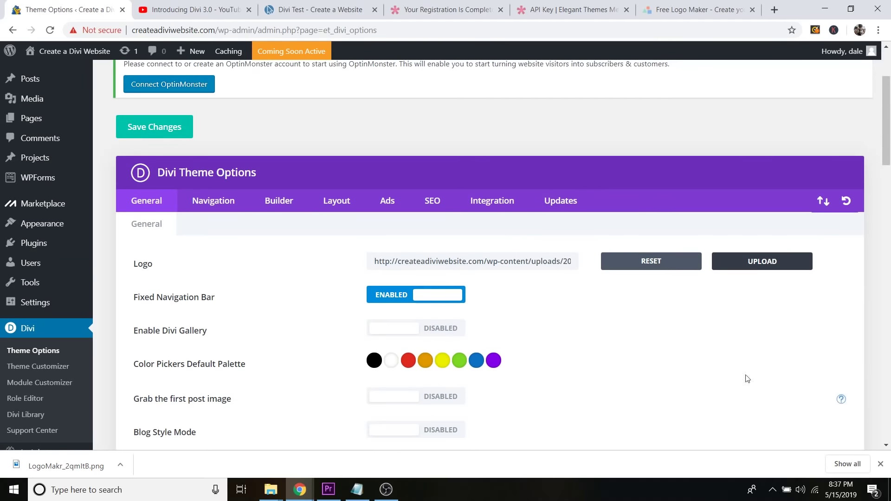
left_click(157, 132)
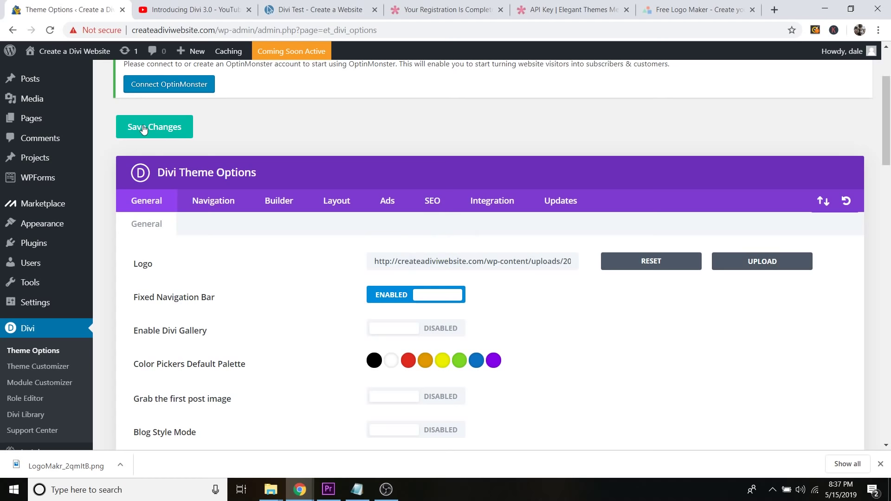
- Check the new logo on the live site in a new tab, then return to LogoMakr
mouse_move(69, 52)
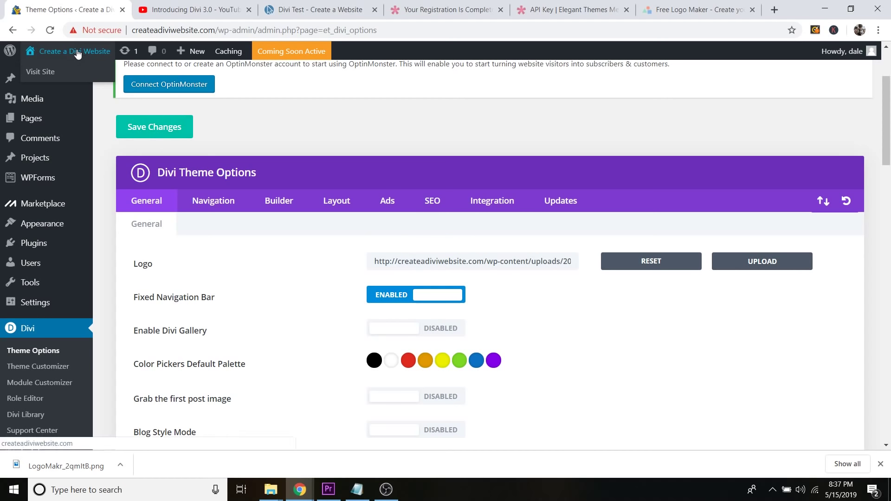
right_click(48, 74)
left_click(83, 78)
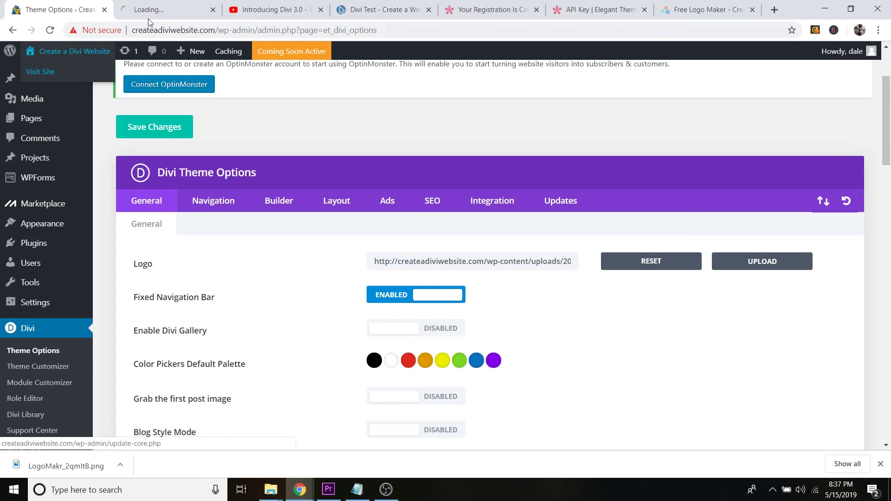
left_click(162, 7)
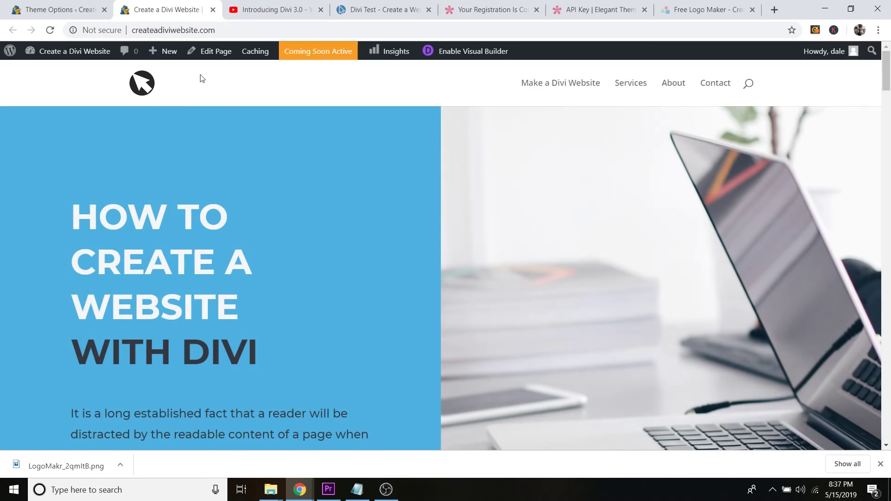
left_click(708, 12)
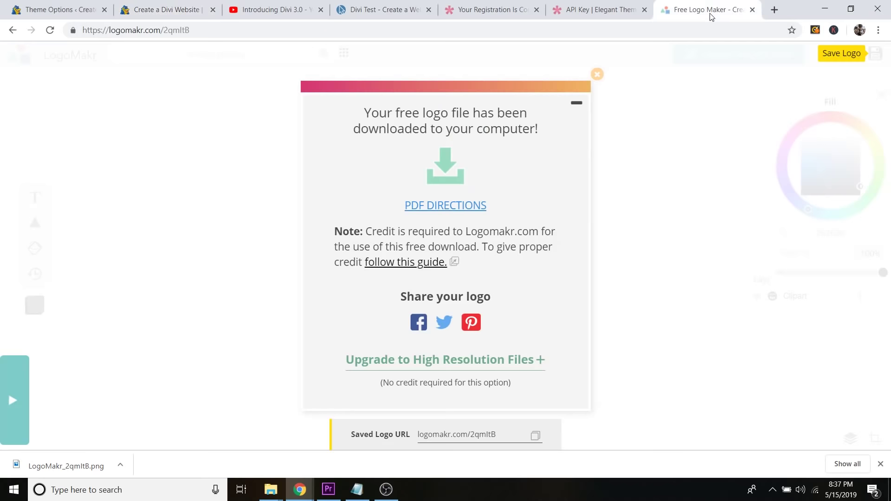
- Add a text object and move the arrow clipart left, shrinking it to about 104 px
left_click(598, 76)
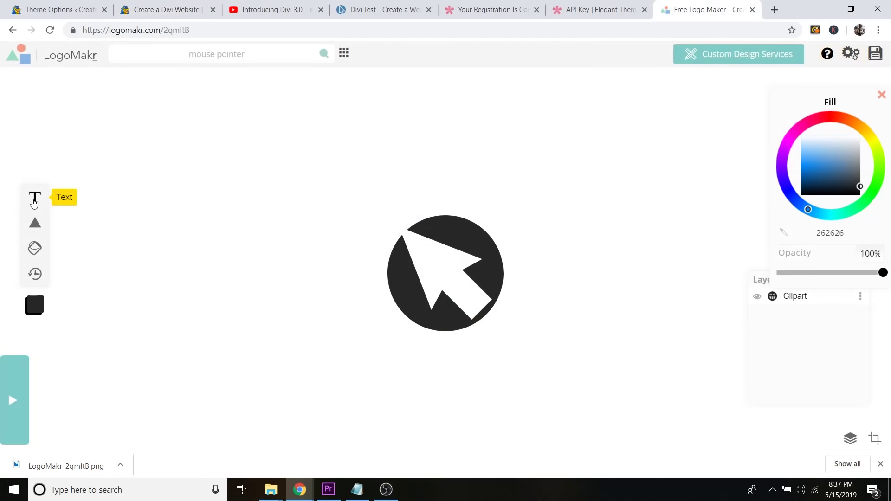
left_click(36, 198)
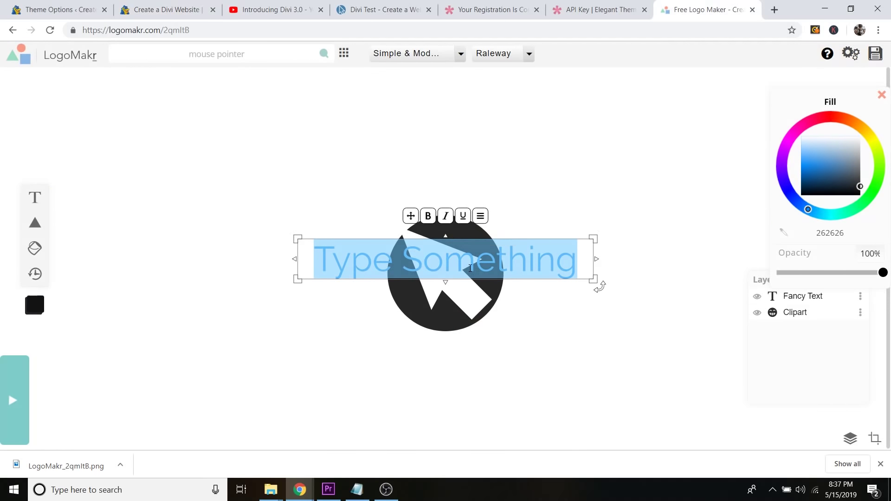
left_click(647, 216)
left_click(463, 258)
left_click(448, 233)
left_click_drag(449, 233, 241, 210)
left_click_drag(298, 191, 300, 252)
- Replace the placeholder text with 'Make a Website with Divi'
left_click(381, 258)
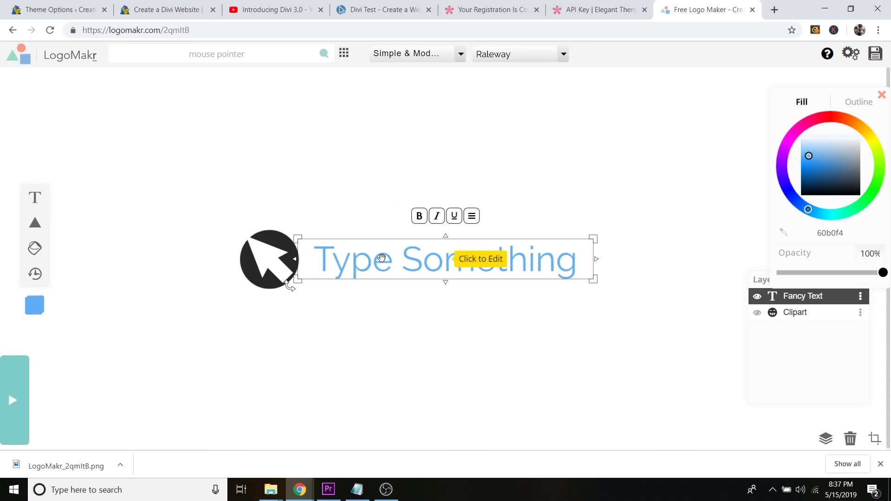
left_click(381, 258)
double_click(377, 260)
key("ctrl+a")
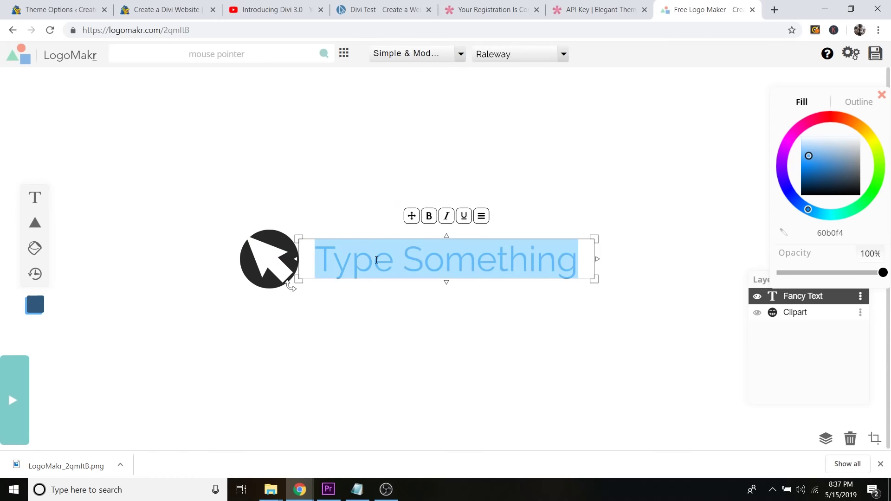
type("Make a ")
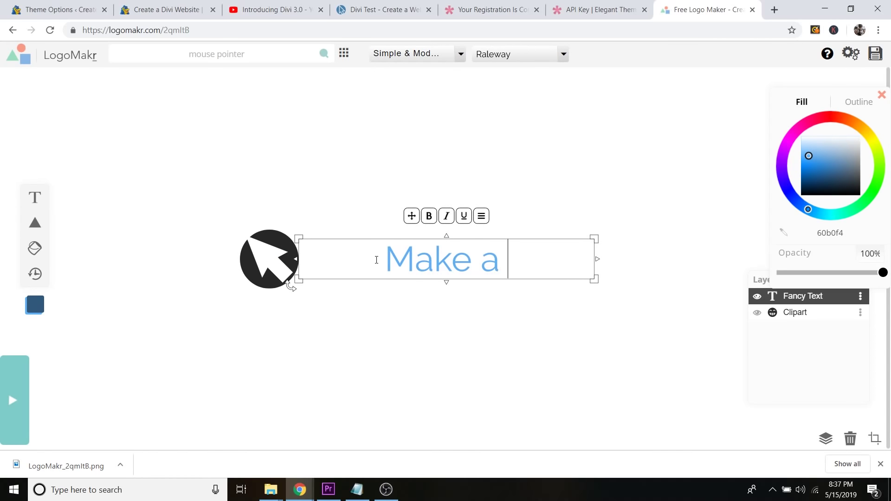
type("Website with Divi")
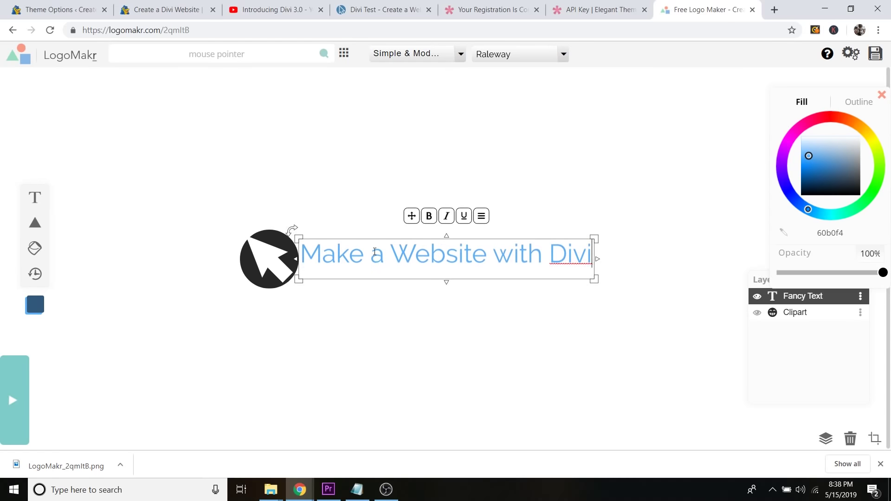
- Darken the logo text to near-black (262626) and nudge it slightly right of the arrow
triple_click(374, 251)
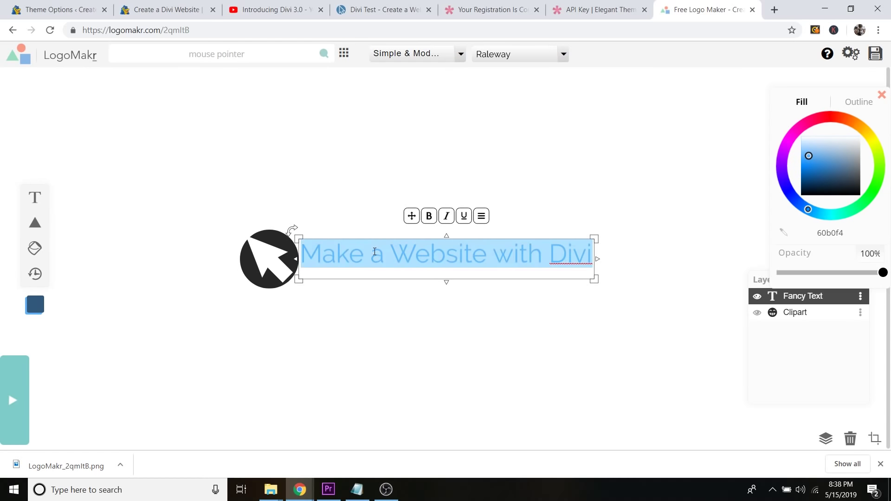
left_click_drag(811, 153, 871, 188)
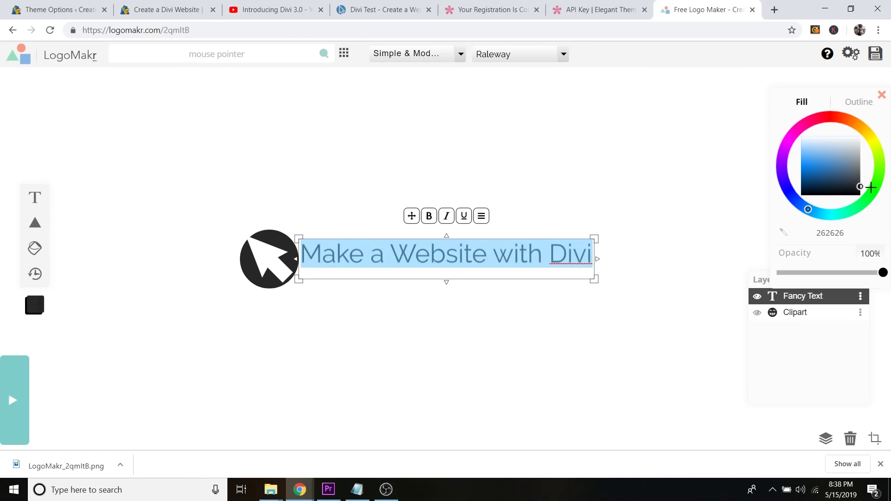
left_click(664, 243)
left_click_drag(472, 261, 493, 261)
left_click(681, 274)
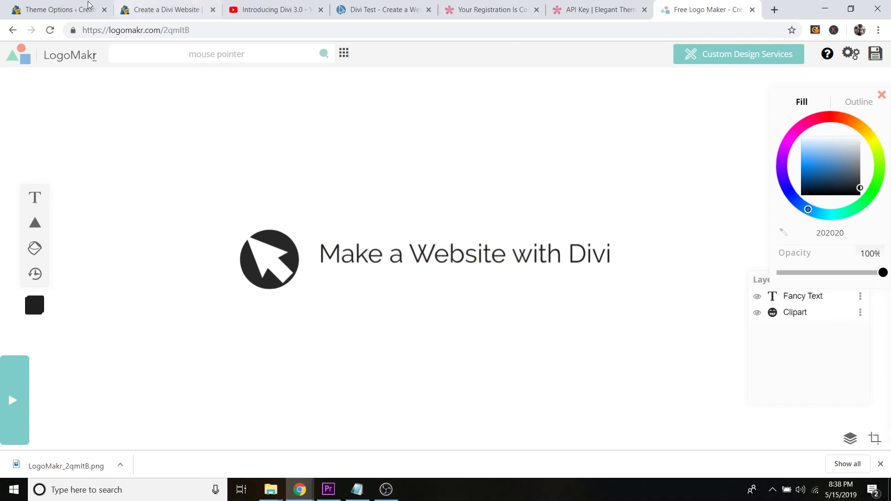
left_click(58, 9)
left_click(179, 9)
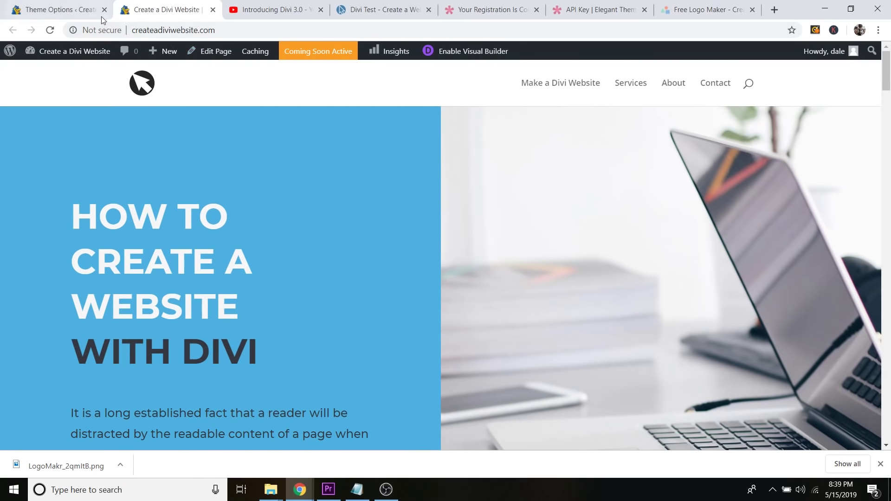
- Open the Footer > Bottom Bar settings in the Divi Theme Customizer
left_click(66, 10)
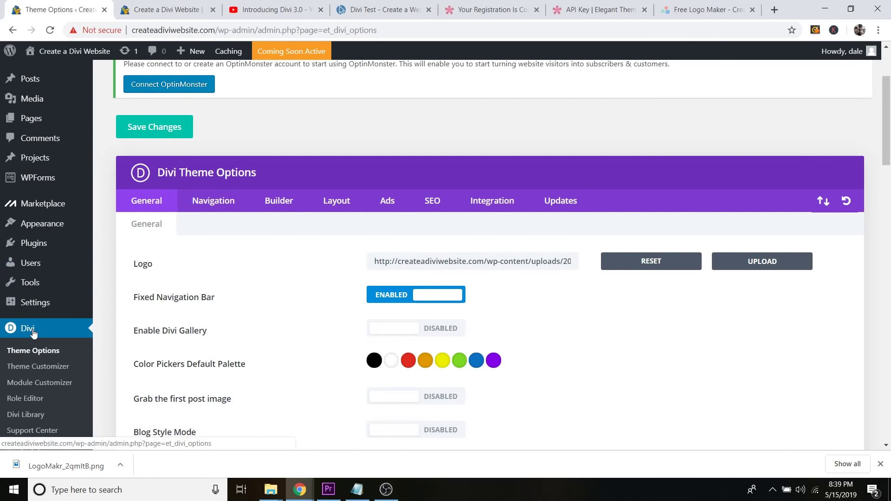
scroll(30, 337, "down", 1)
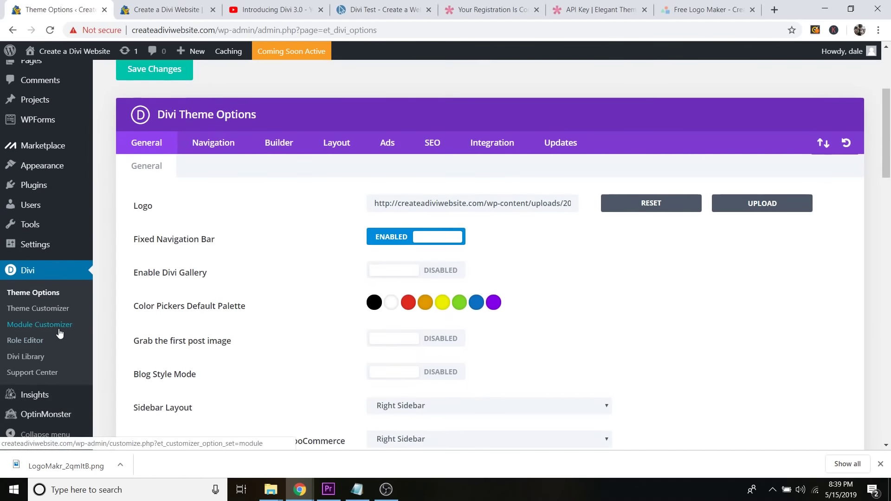
left_click(44, 310)
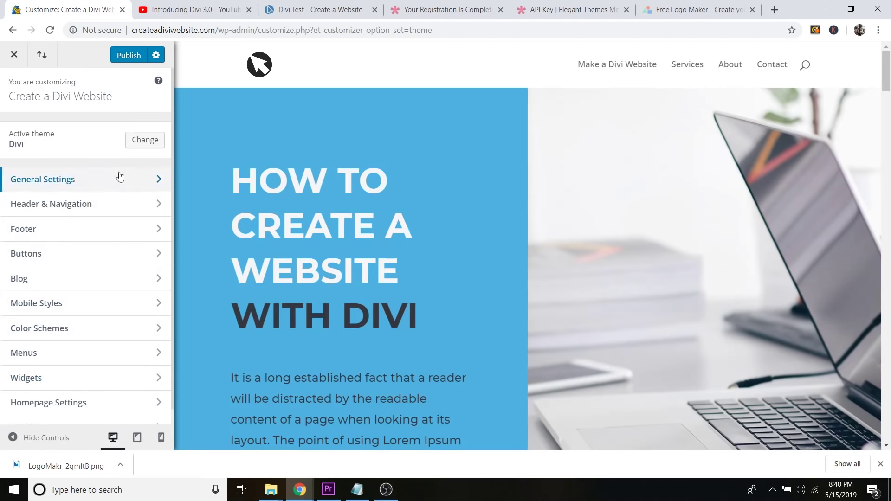
left_click(46, 229)
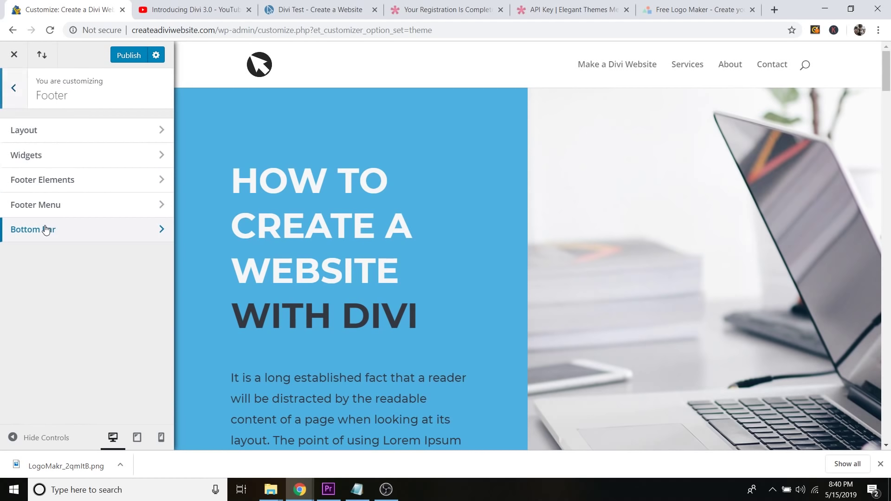
left_click(76, 230)
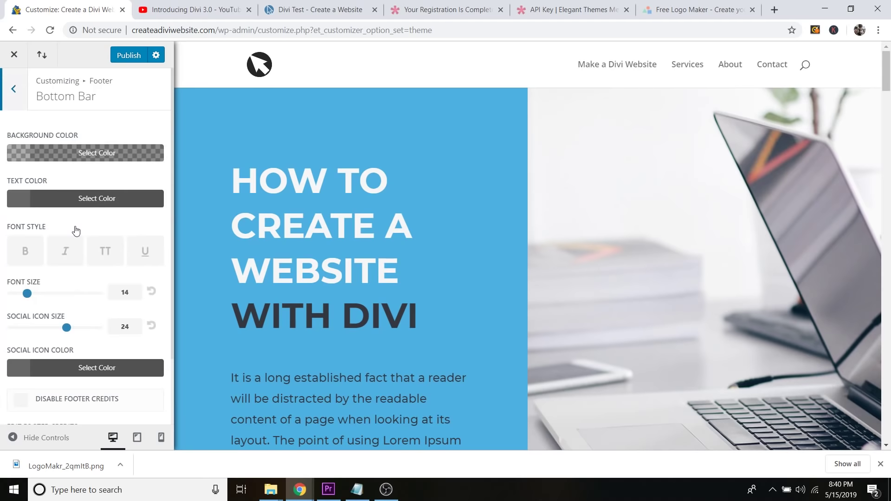
- Toggle the footer credits off and back on in the Bottom Bar settings
scroll(432, 253, "down", 15)
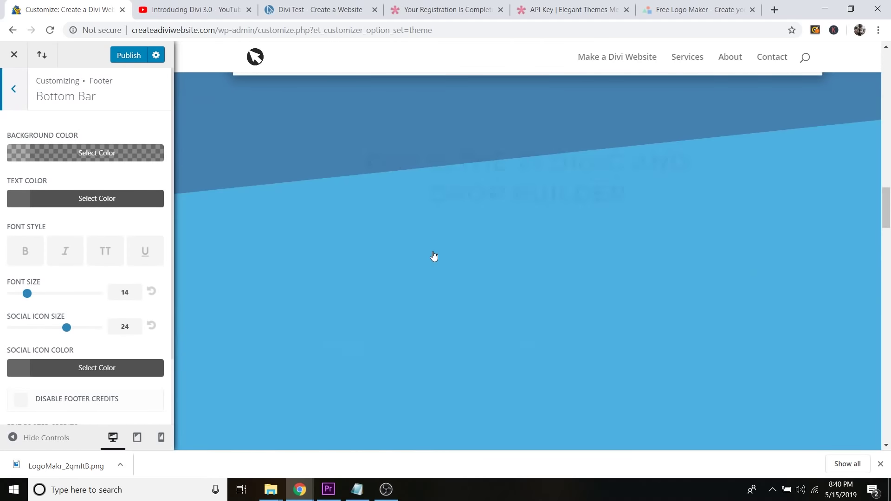
scroll(434, 255, "down", 10)
scroll(434, 254, "up", 1)
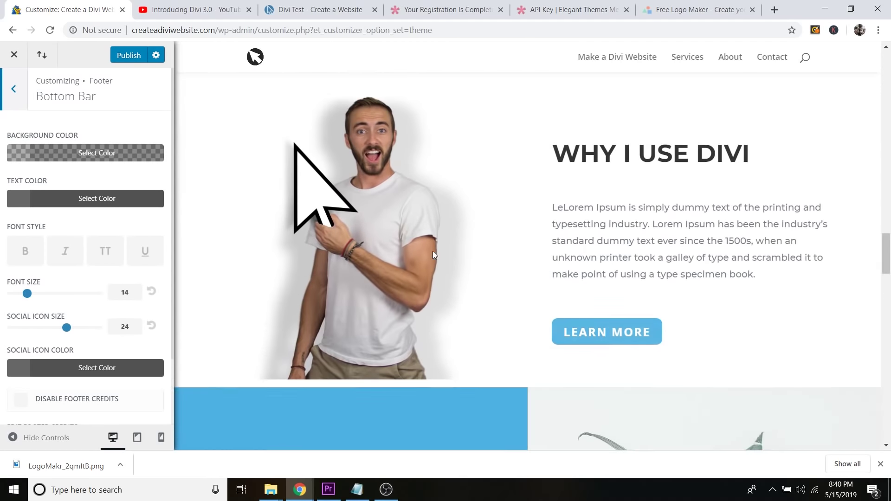
scroll(434, 254, "down", 1)
scroll(432, 252, "down", 10)
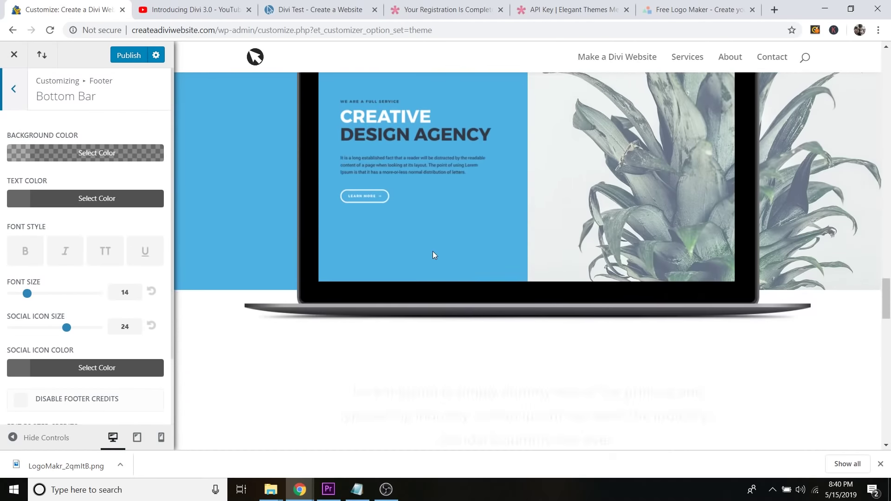
scroll(434, 254, "down", 10)
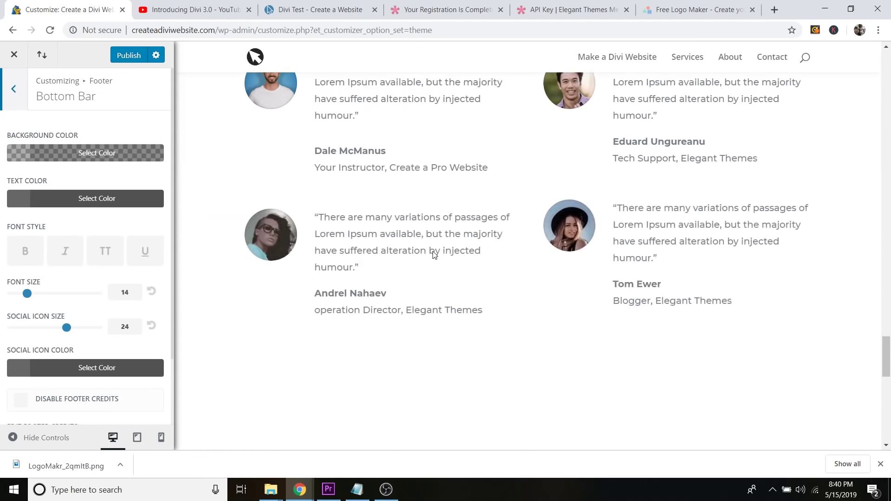
scroll(433, 254, "down", 10)
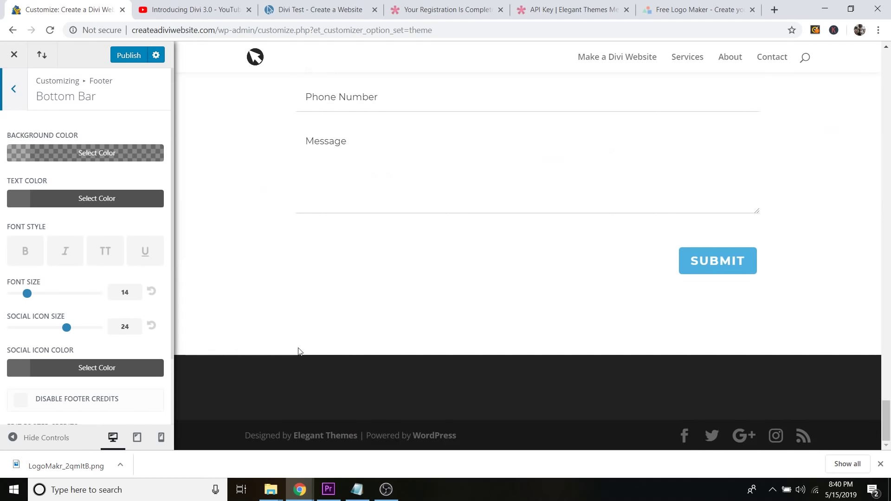
scroll(87, 208, "down", 3)
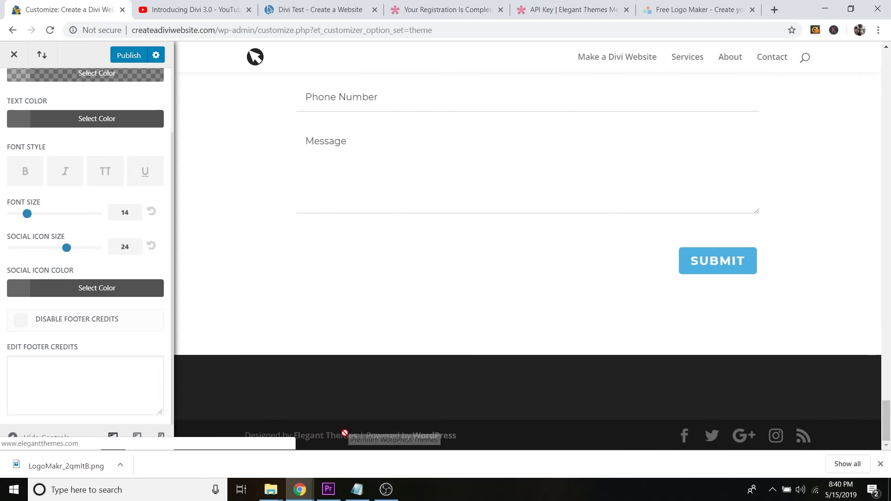
left_click(20, 325)
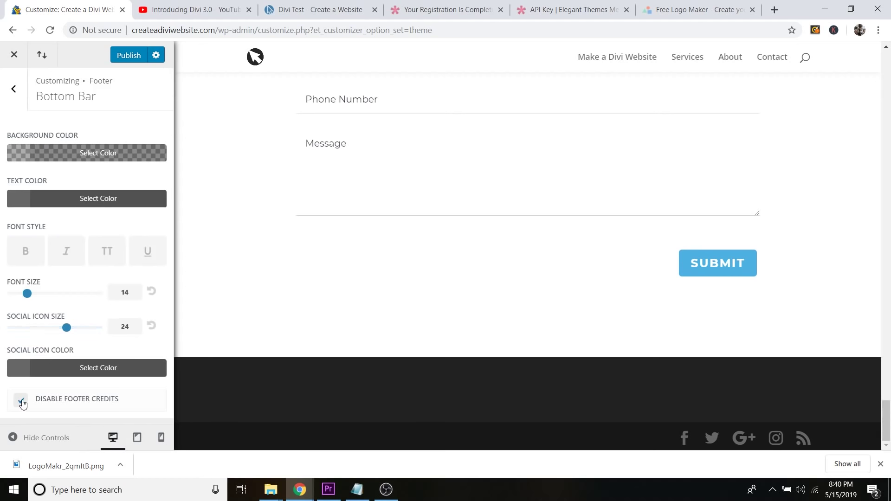
left_click(21, 402)
scroll(62, 383, "down", 2)
- Change the footer credits to 'Create a Divi Website | Copyright 2019' and publish
left_click(63, 371)
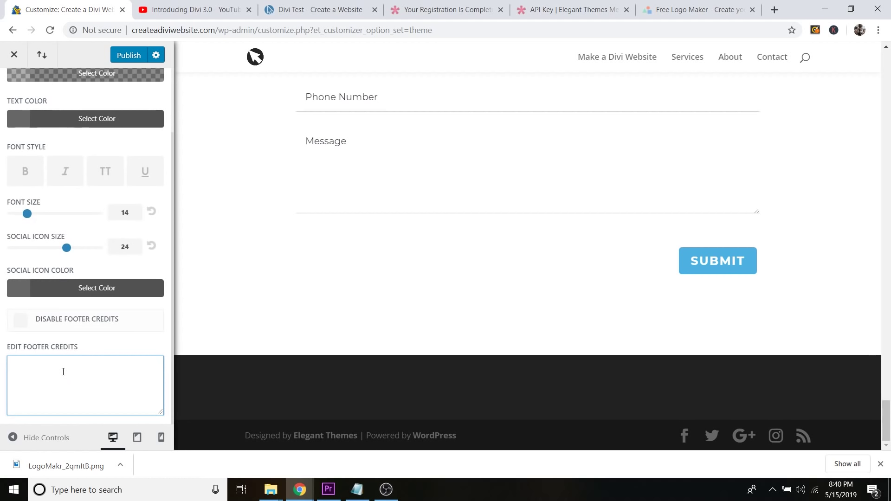
type("Create a D")
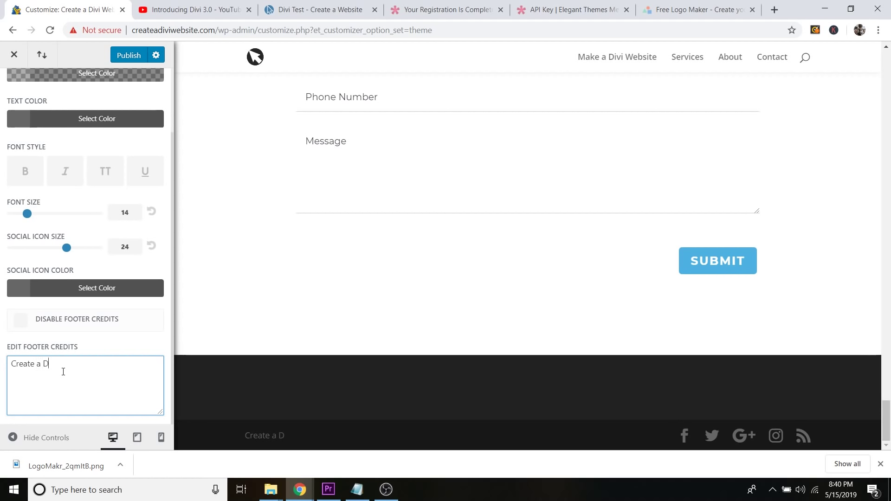
type("ivi Website | C")
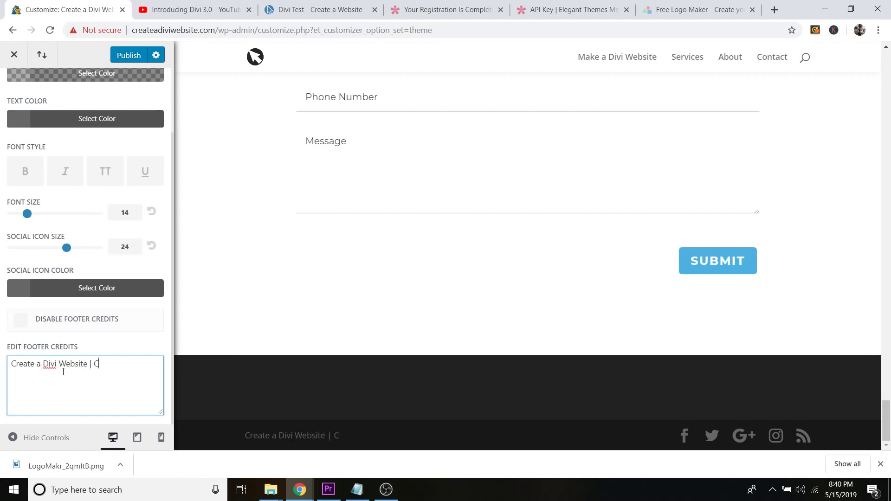
type("opyright 2019")
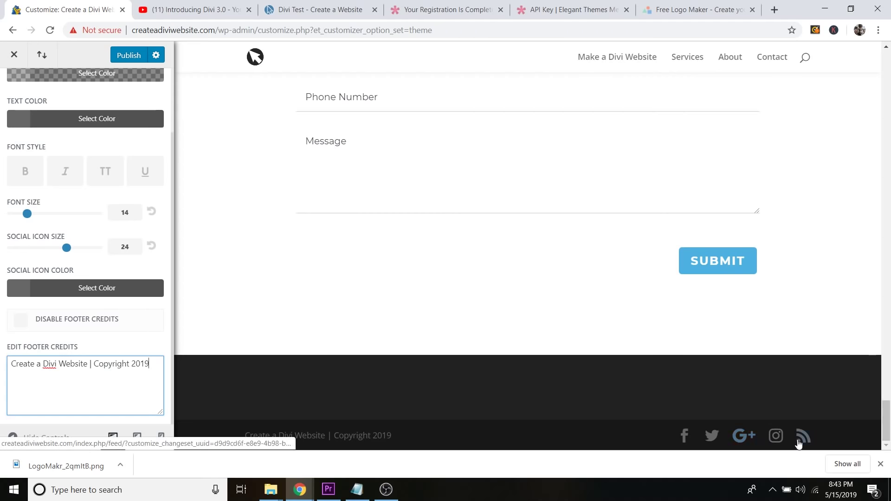
scroll(134, 83, "up", 2)
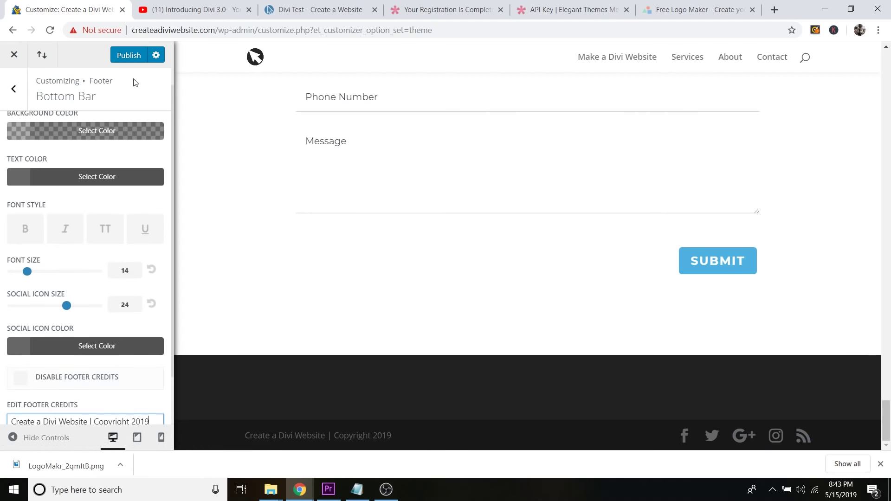
left_click(134, 54)
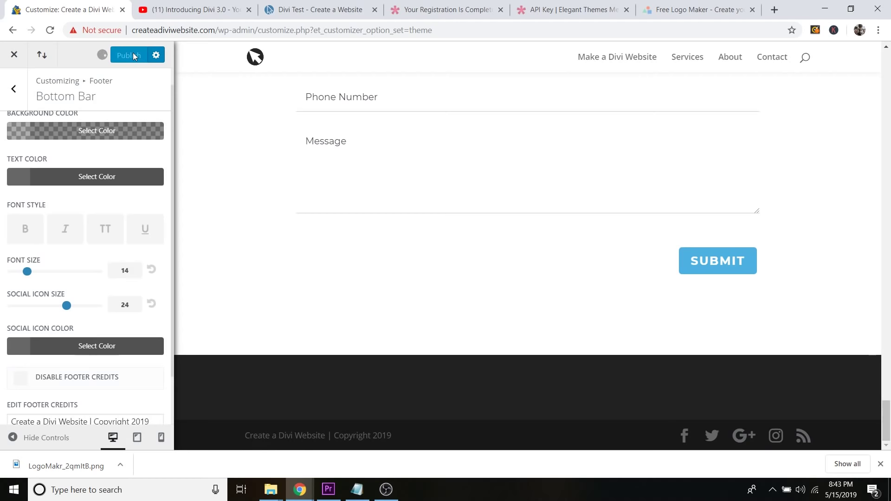
left_click(12, 56)
- Locate the Facebook and Instagram Profile Url fields in Theme Options, then open a blank browser tab
scroll(383, 197, "down", 2)
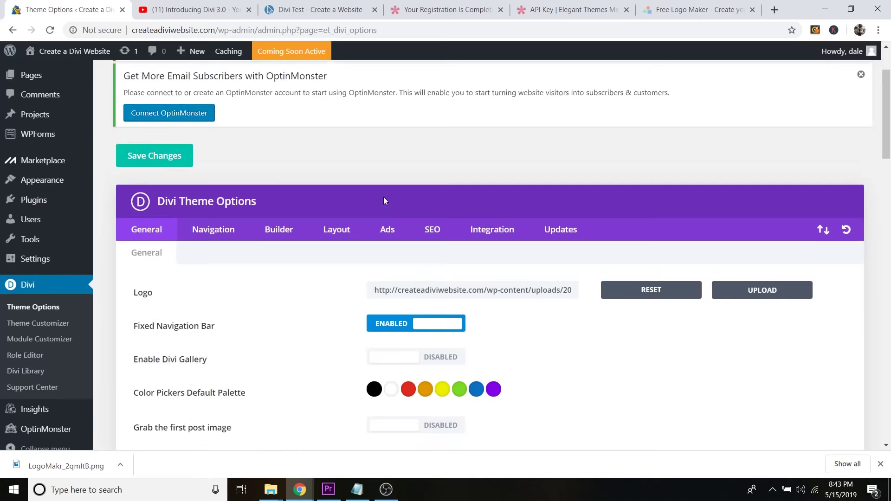
scroll(337, 183, "up", 1)
scroll(338, 183, "down", 3)
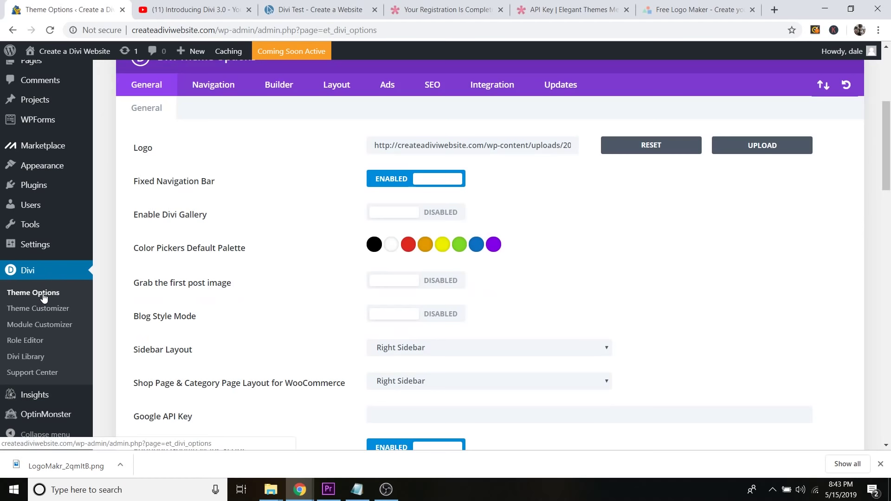
scroll(289, 240, "down", 4)
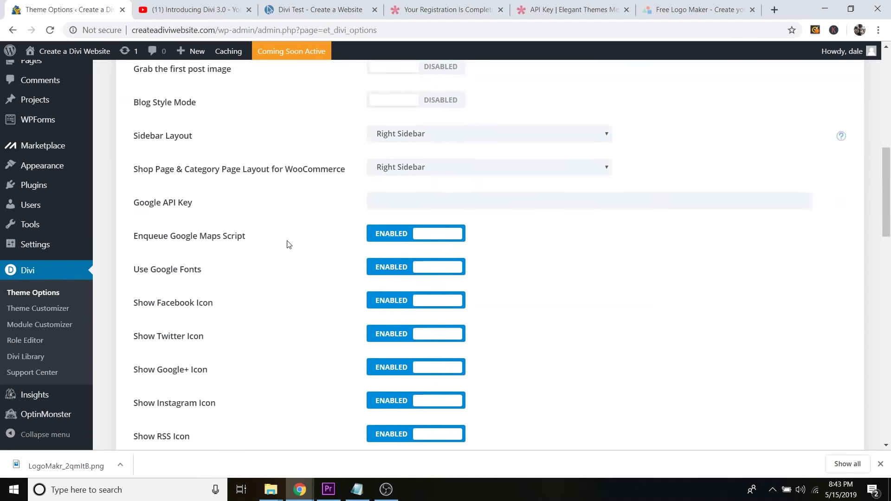
scroll(288, 245, "down", 3)
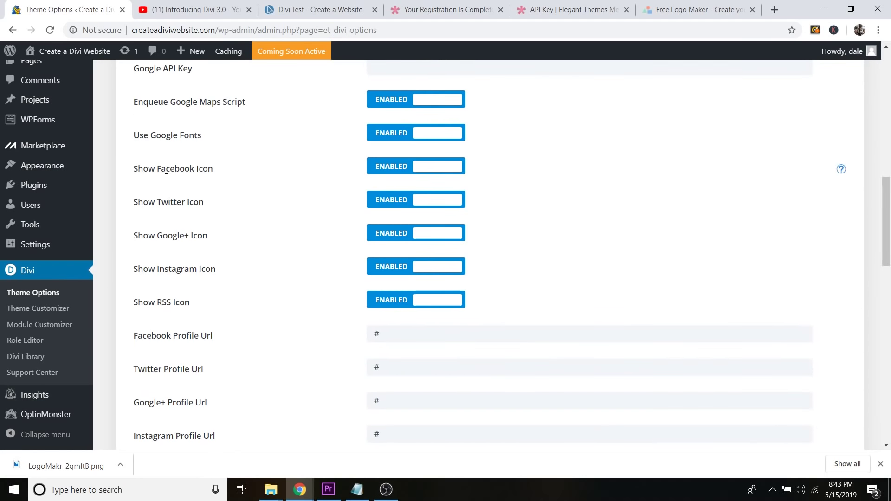
left_click_drag(167, 170, 197, 170)
left_click_drag(155, 201, 176, 202)
scroll(225, 278, "down", 3)
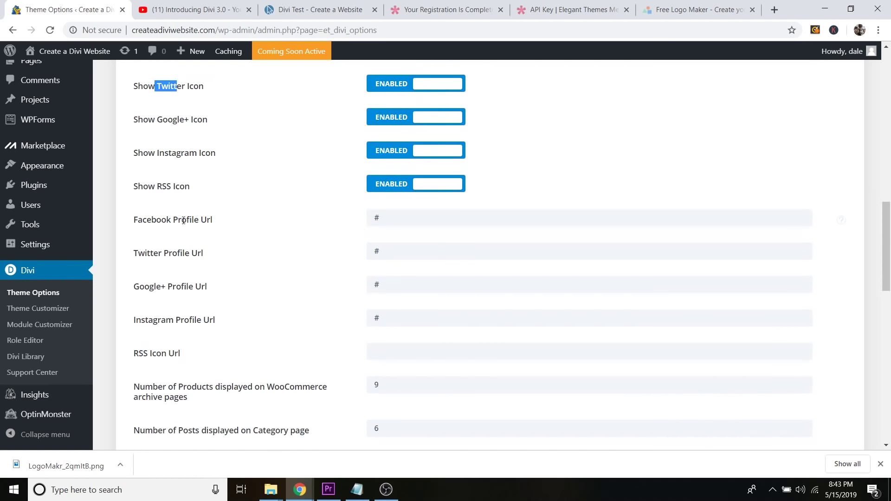
left_click(410, 223)
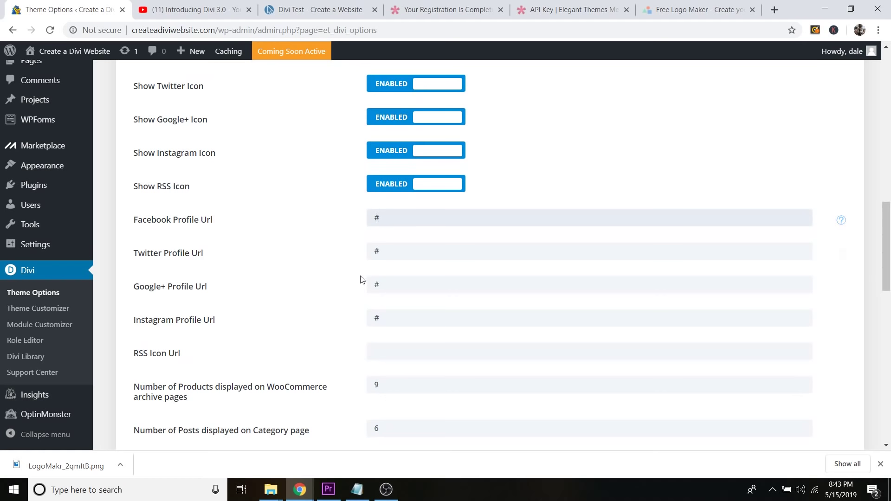
left_click(410, 320)
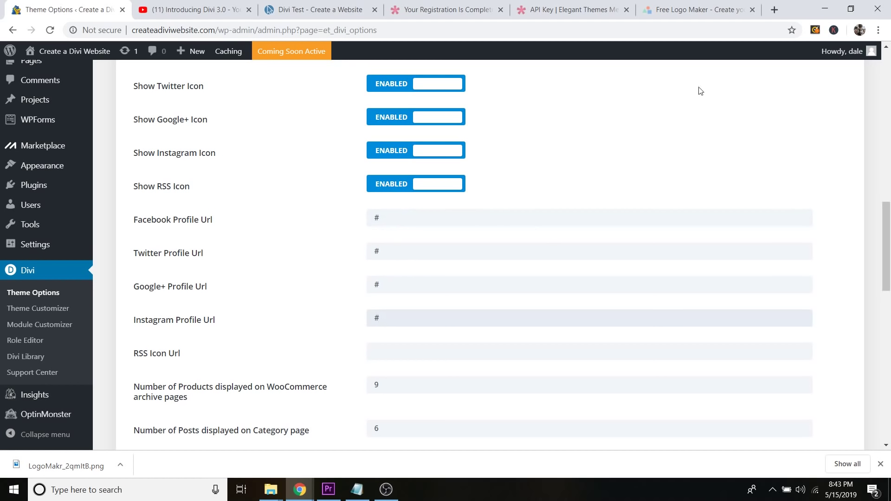
left_click(774, 10)
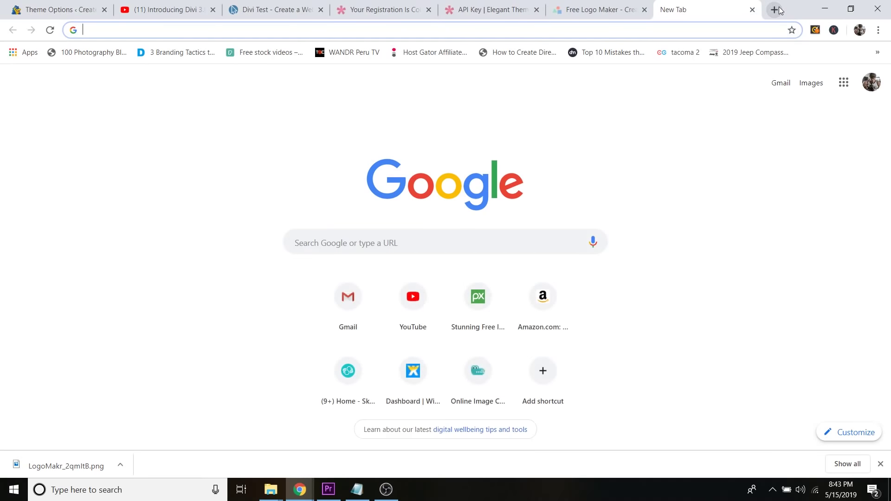
- Load the Instagram profile via 'instag' in the address bar, copy its URL, and close the tab
type("instagram.com/dalemcmanus/")
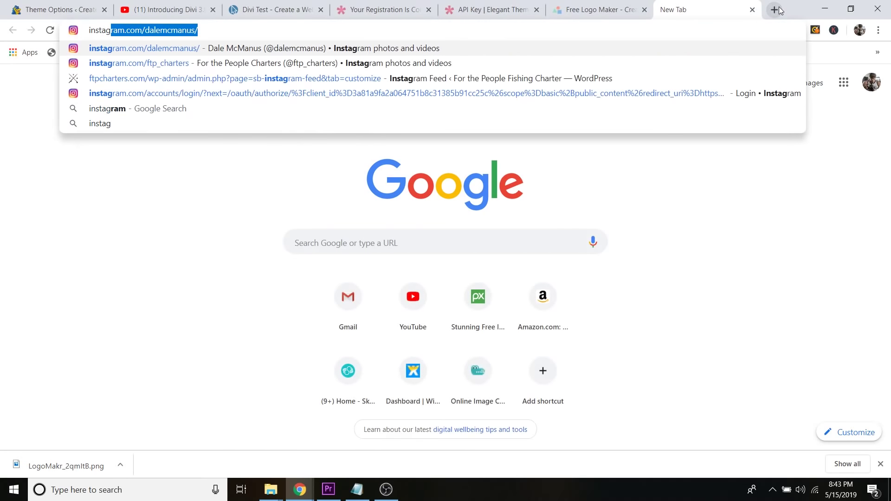
key("Return")
left_click(234, 29)
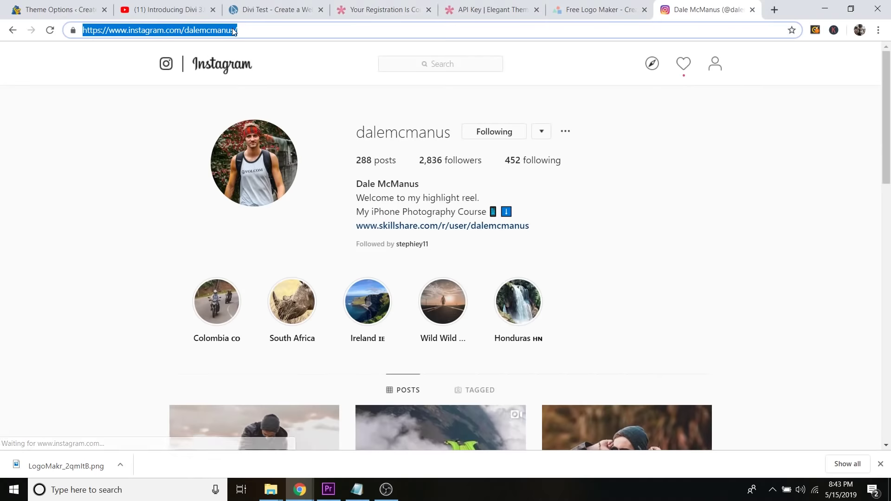
right_click(230, 32)
left_click(249, 93)
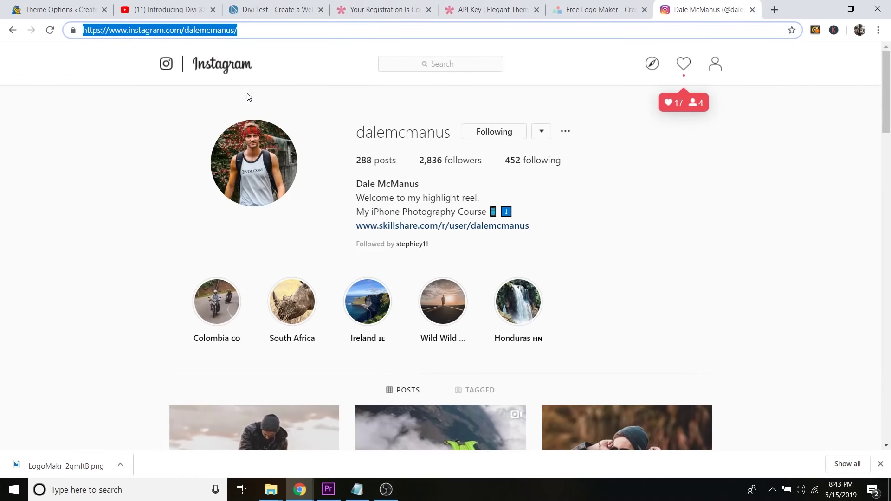
scroll(685, 264, "down", 4)
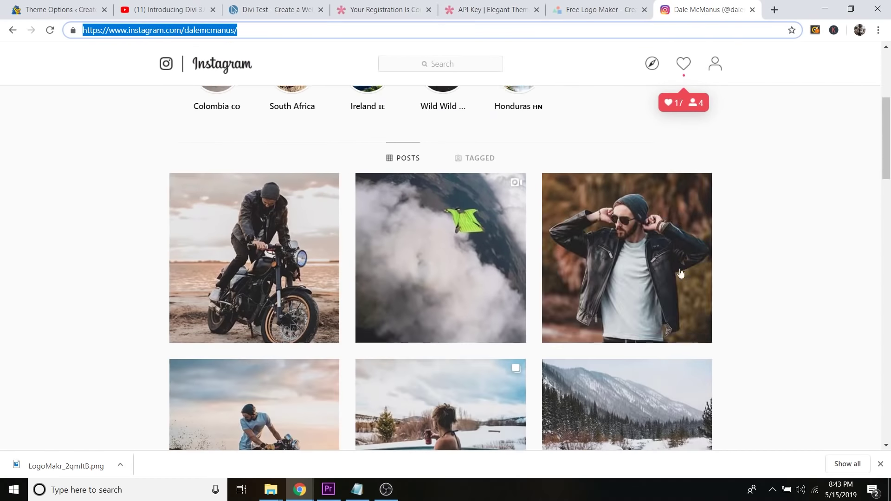
scroll(829, 303, "up", 5)
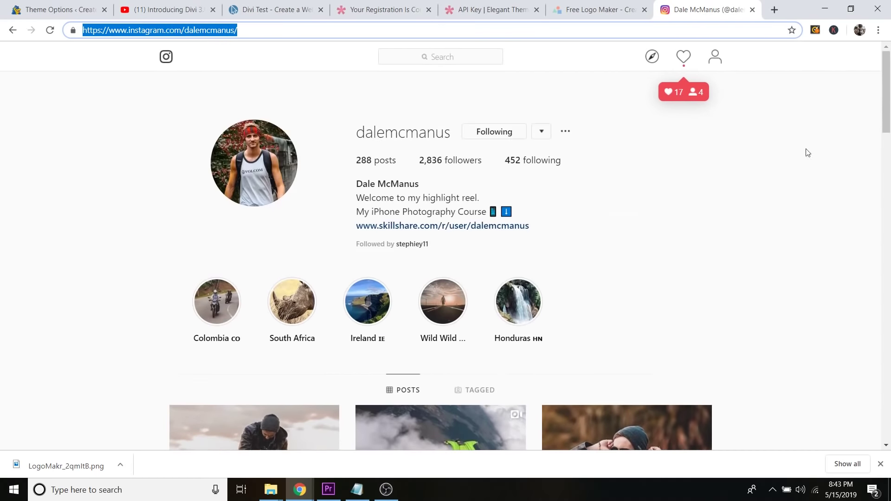
left_click(752, 10)
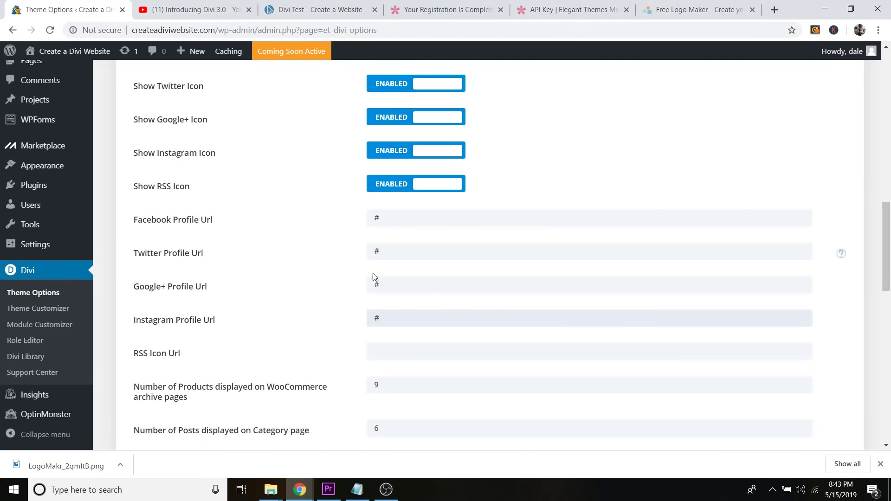
- Paste the Instagram profile address into the Instagram Profile Url field, deleting the leading #
left_click(398, 319)
right_click(409, 321)
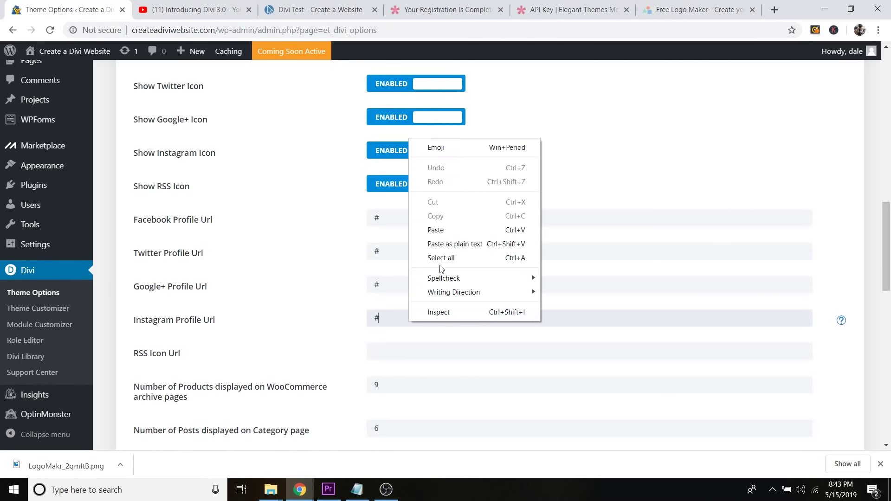
left_click(435, 236)
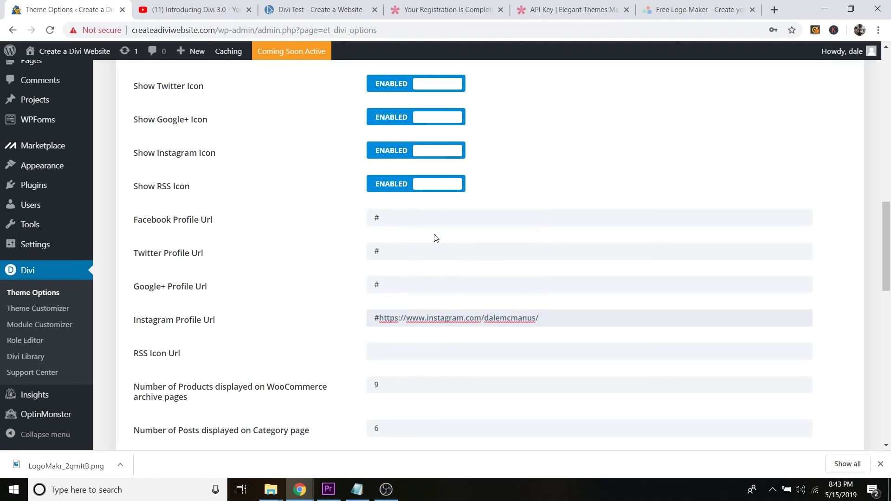
left_click(378, 319)
key("BackSpace")
left_click(324, 342)
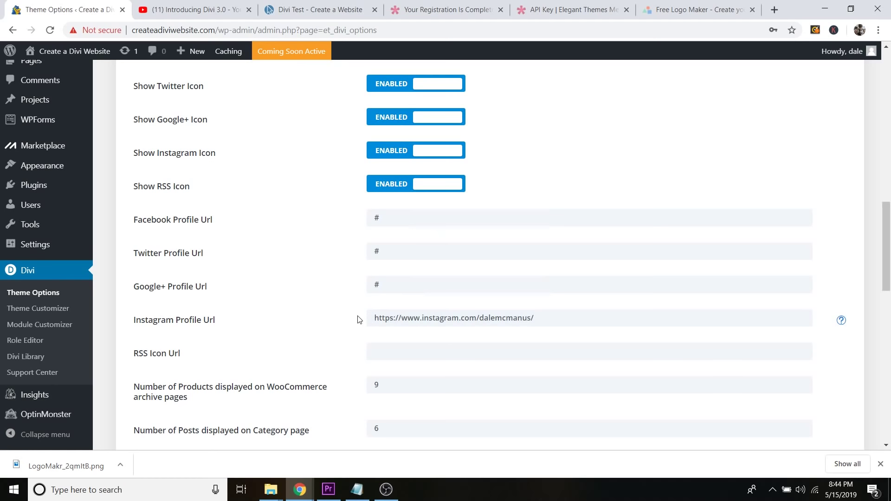
- Bring up the link menu for Visit Site in the admin bar
scroll(358, 333, "down", 2)
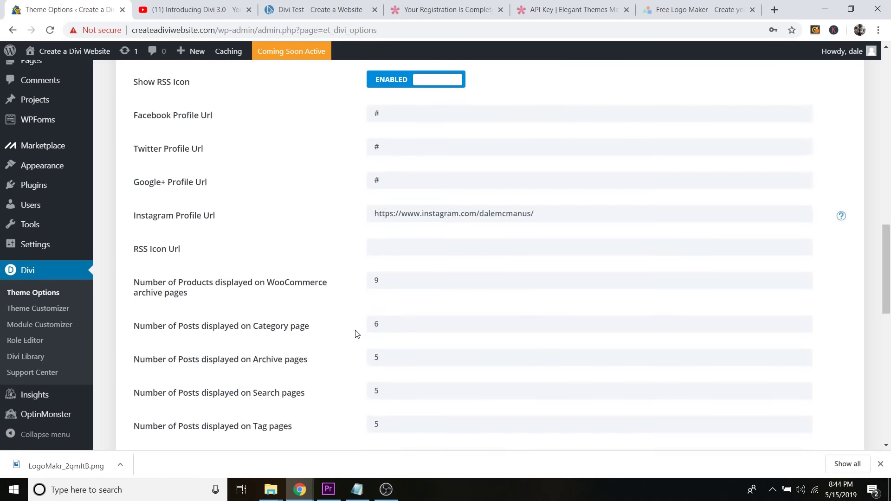
scroll(269, 292, "up", 15)
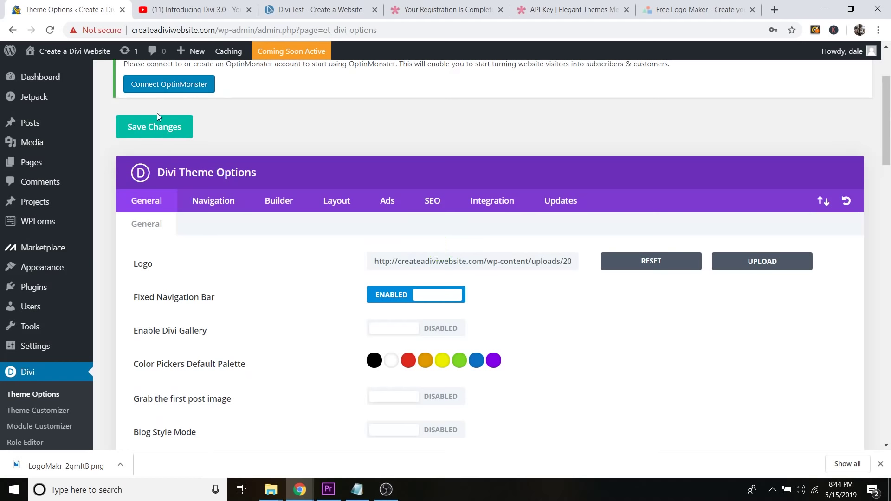
mouse_move(100, 52)
right_click(47, 72)
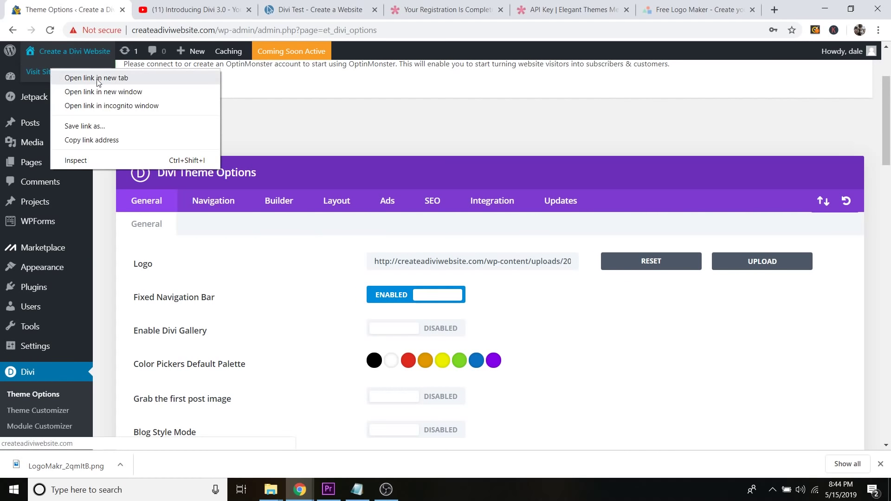
- Open the live homepage in a new tab and test its footer Instagram icon link
left_click(98, 79)
left_click(143, 11)
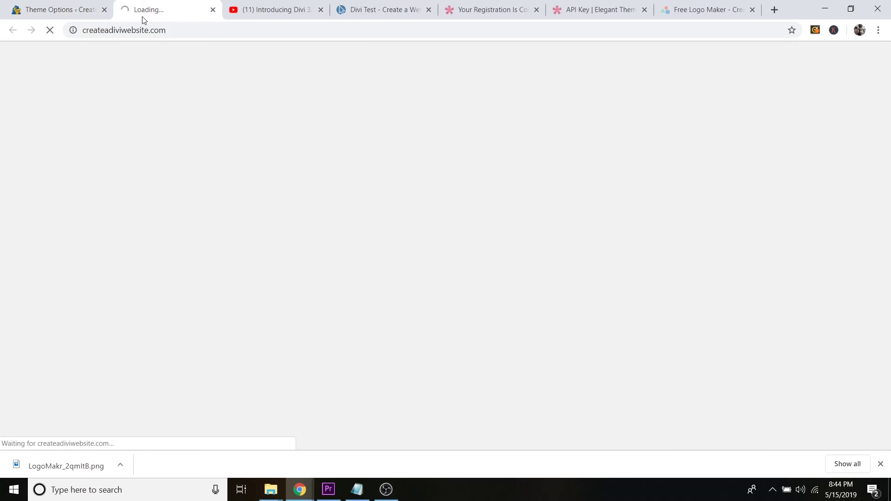
scroll(613, 199, "down", 5)
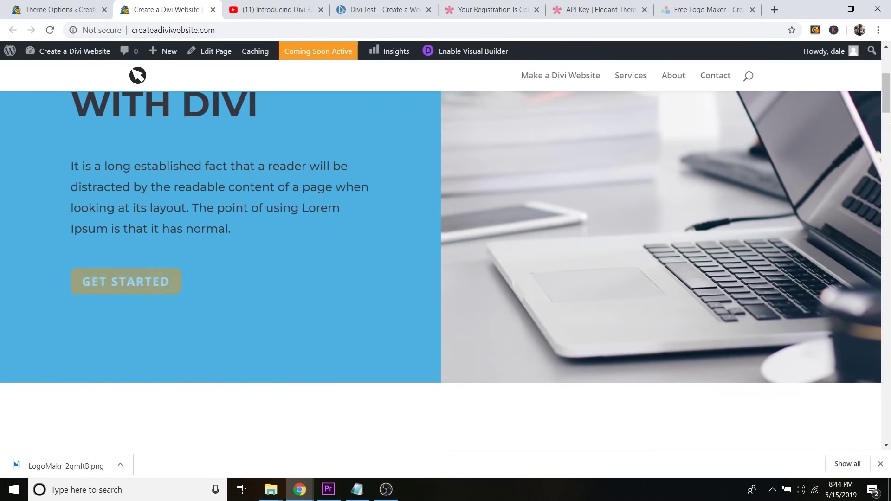
scroll(888, 127, "down", 12)
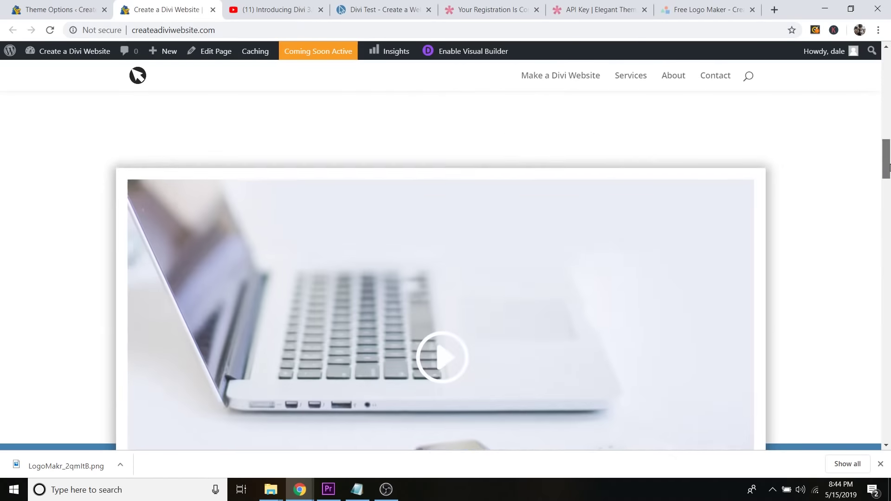
left_click_drag(888, 167, 888, 426)
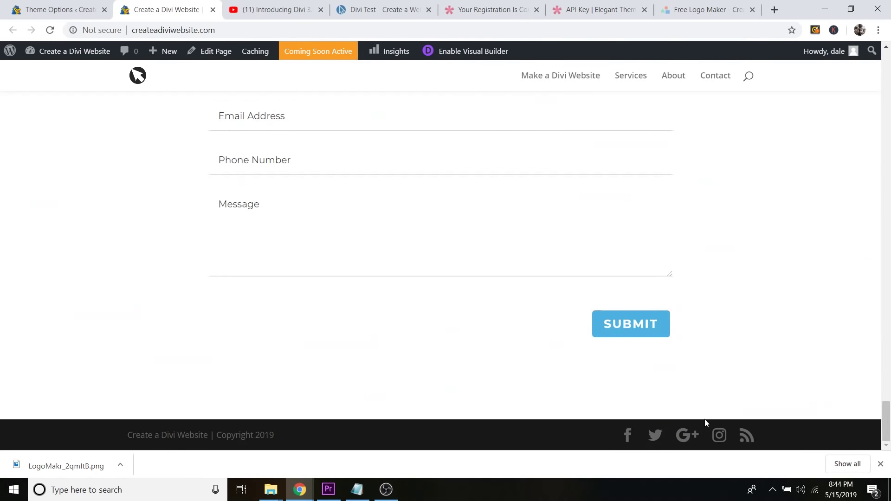
left_click(721, 438)
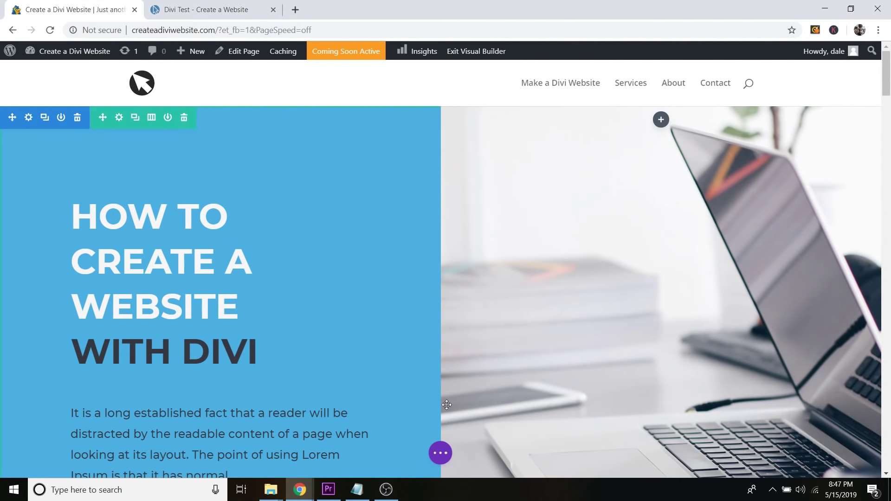
left_click(441, 453)
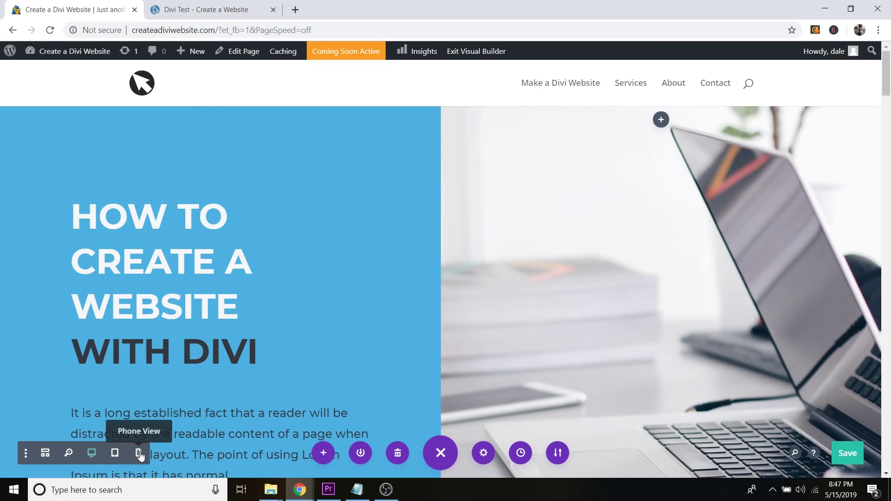
left_click(139, 454)
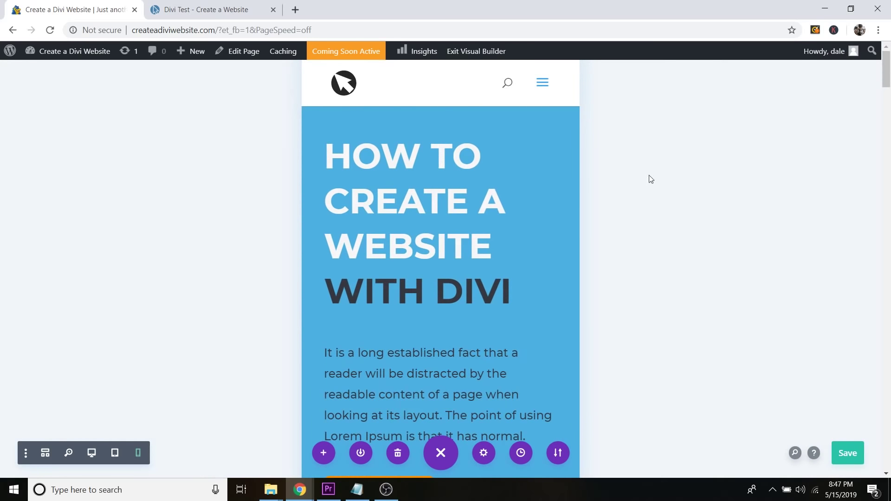
scroll(586, 169, "down", 1)
scroll(612, 180, "up", 1)
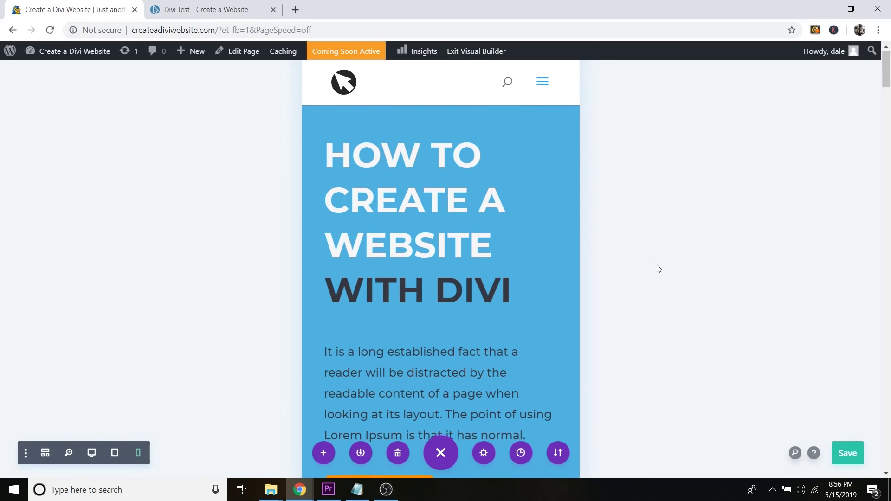
scroll(651, 260, "down", 2)
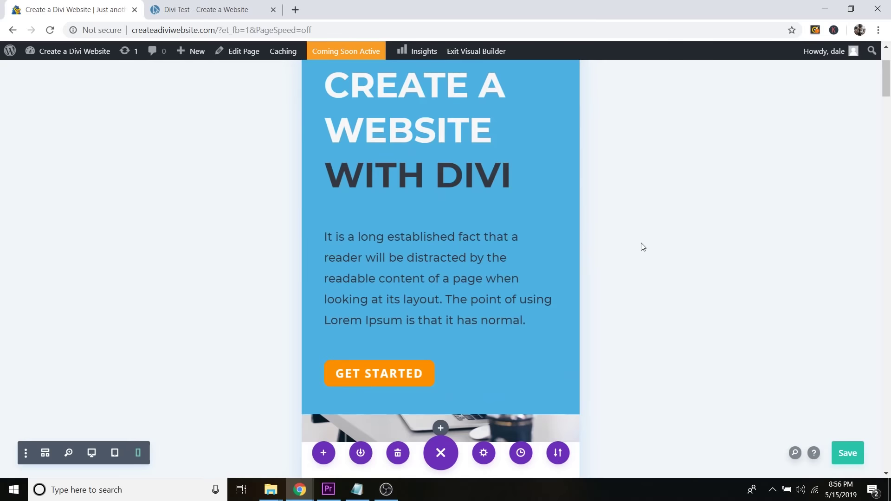
scroll(642, 244, "up", 1)
scroll(622, 235, "down", 3)
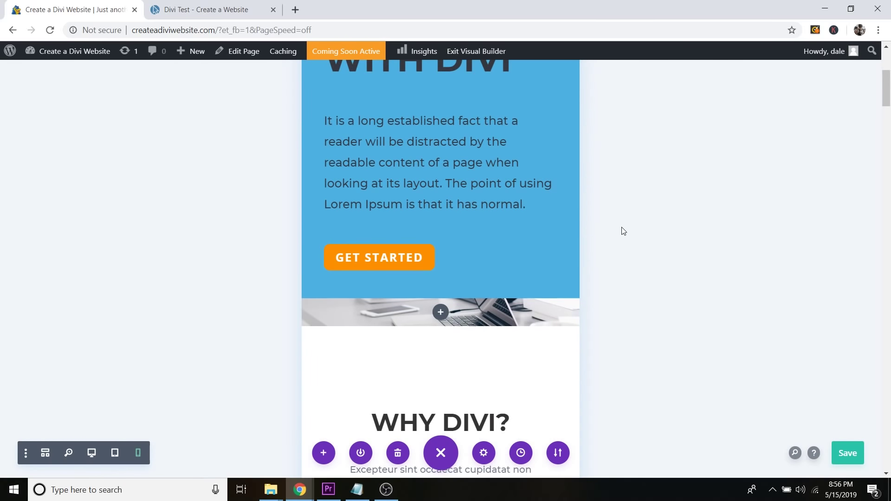
scroll(617, 227, "down", 6)
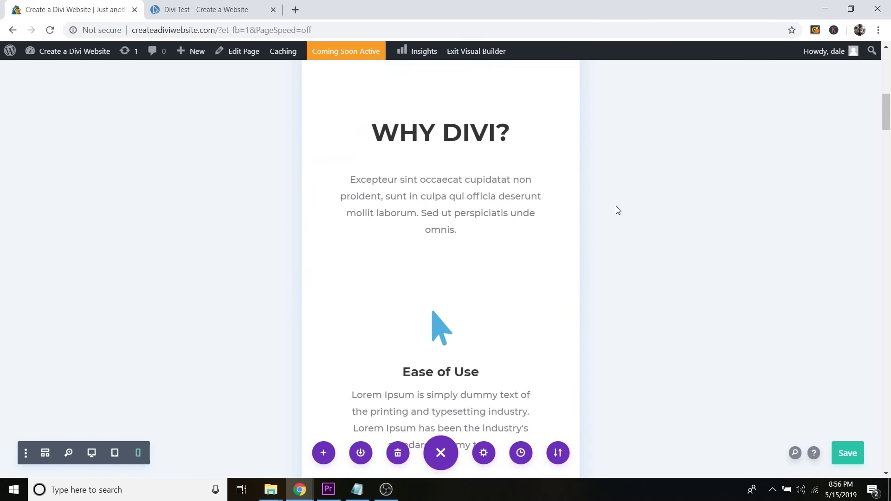
scroll(618, 210, "down", 15)
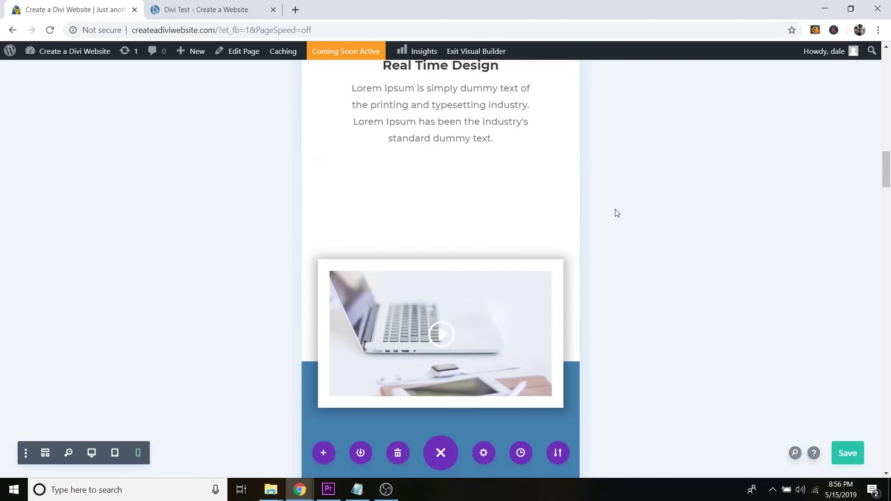
scroll(614, 210, "down", 11)
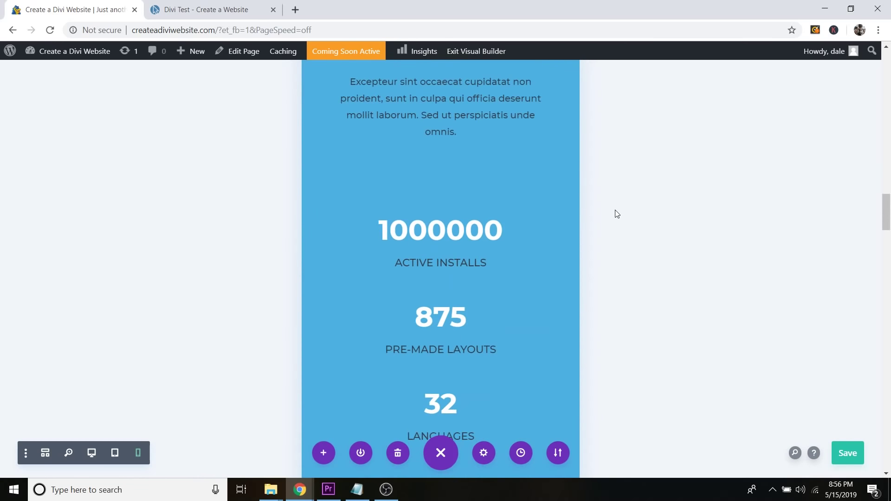
scroll(616, 214, "down", 11)
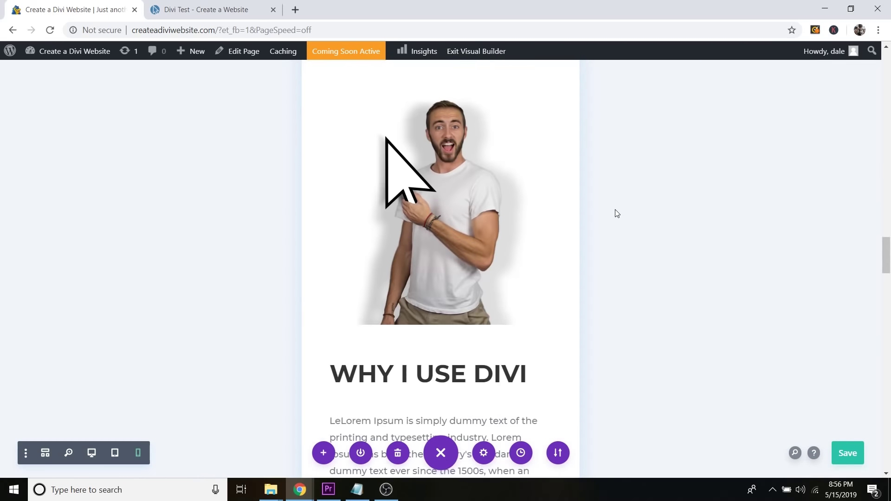
scroll(616, 214, "down", 2)
scroll(617, 213, "up", 3)
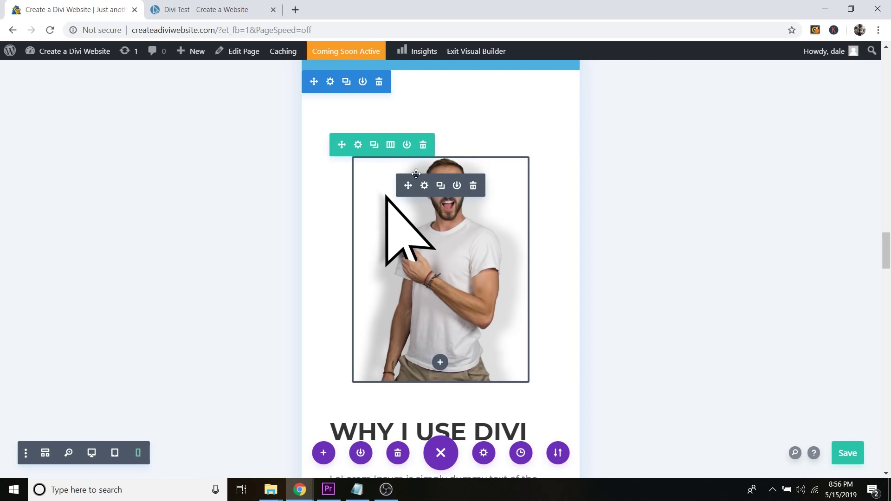
- Disable the pointing-man image on phones under Advanced > Visibility and save with Ctrl+S
left_click(424, 190)
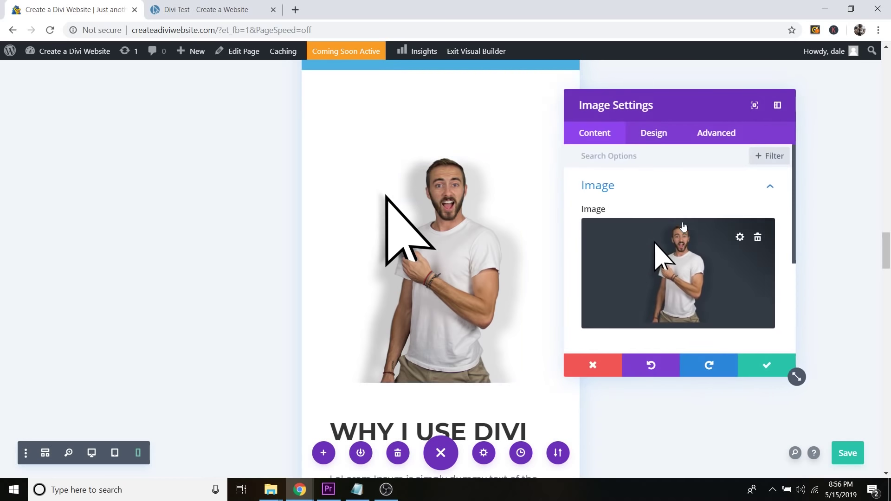
left_click(716, 135)
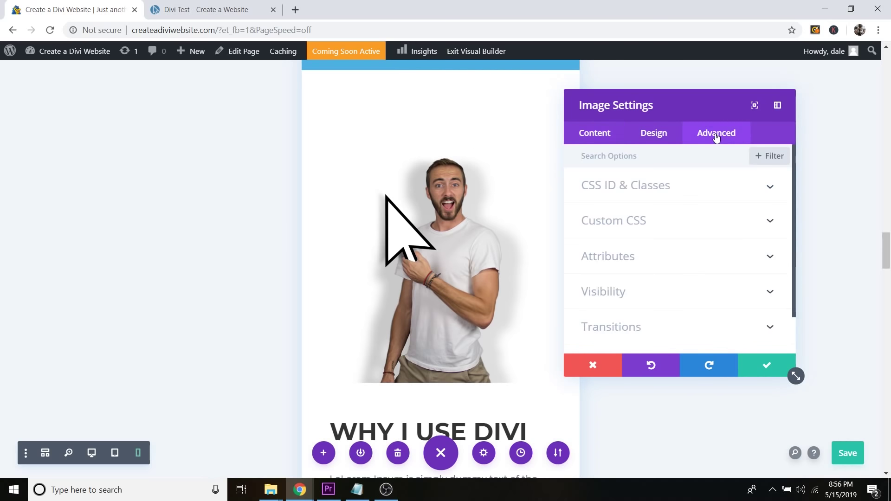
left_click(601, 292)
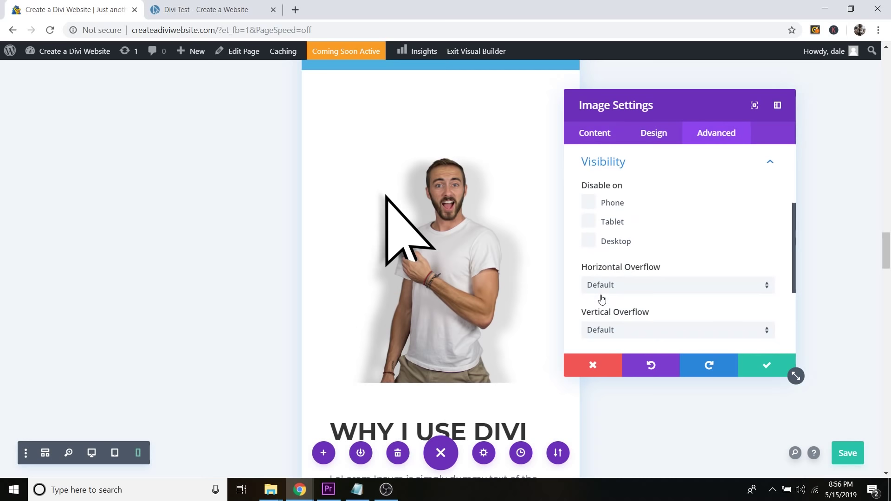
left_click(595, 206)
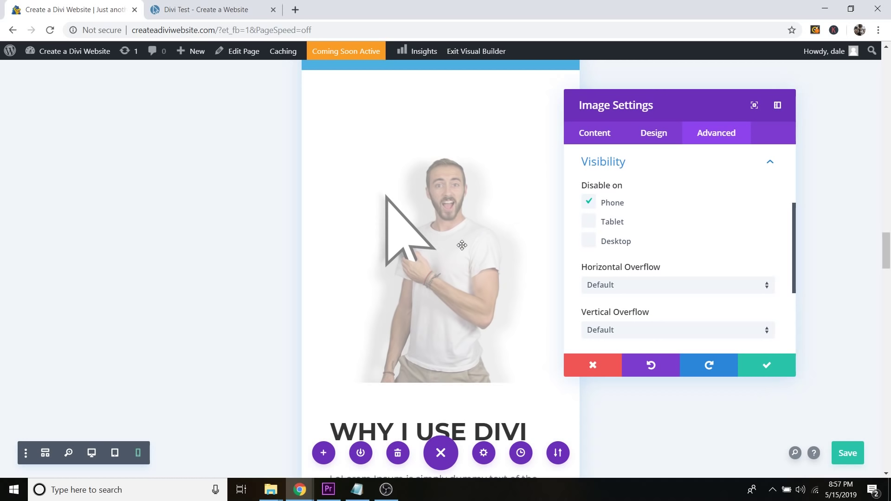
key("ctrl+s")
- Switch to the tablet preview and disable the image on tablets too
left_click(114, 453)
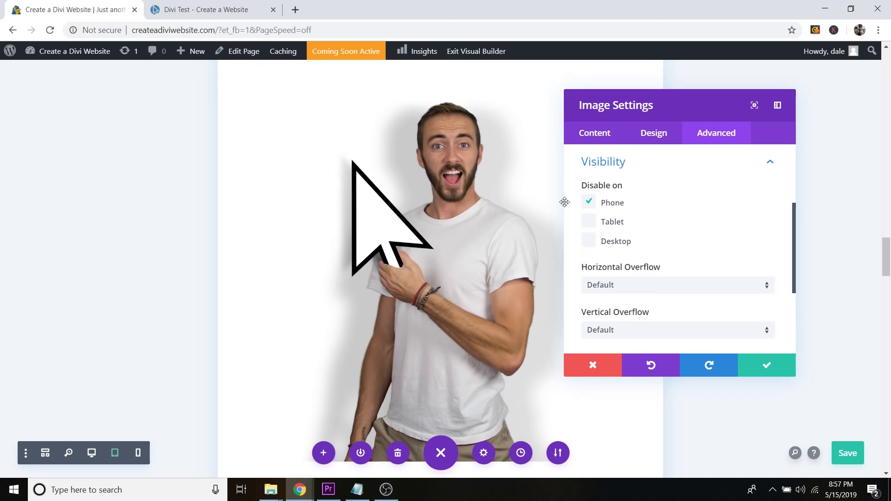
left_click(588, 222)
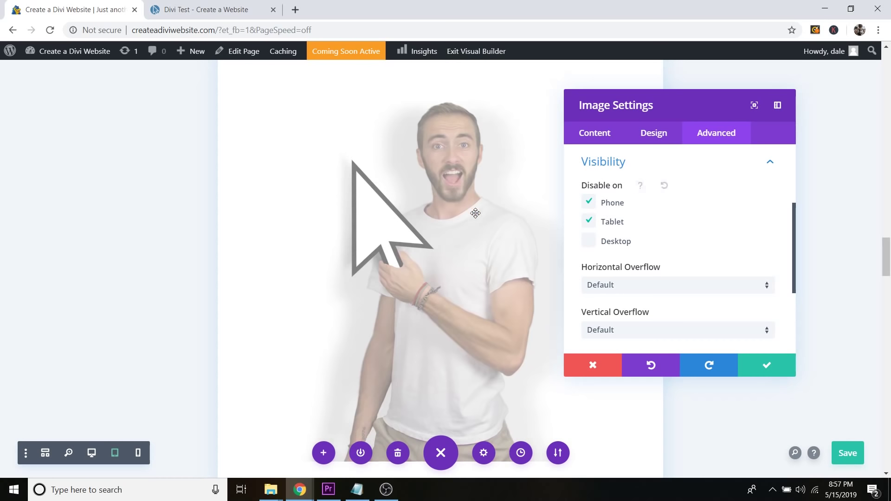
scroll(379, 271, "up", 3)
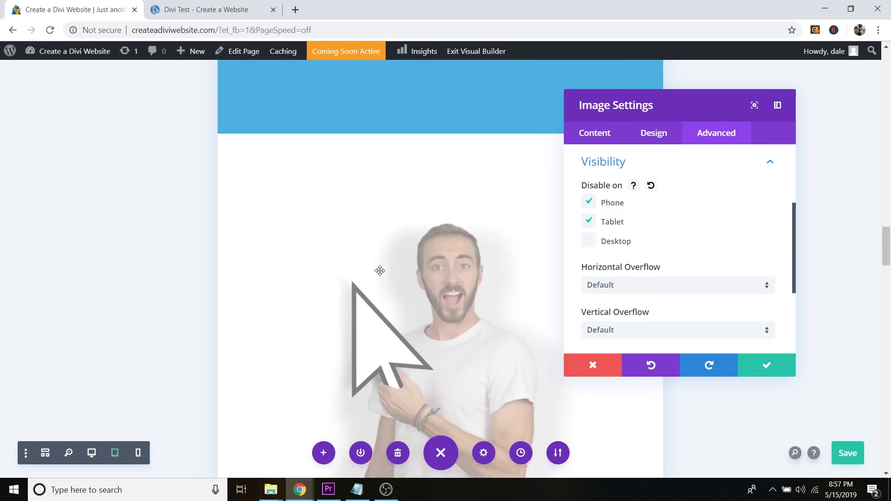
scroll(380, 270, "up", 6)
scroll(490, 205, "down", 10)
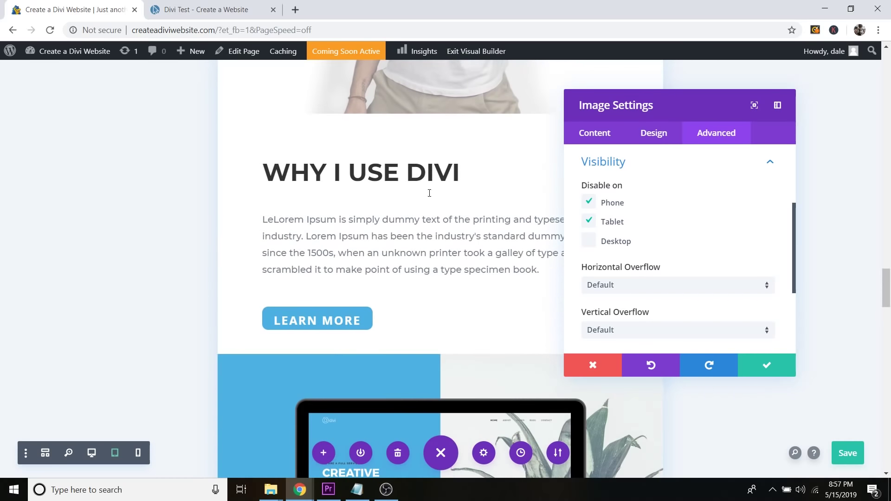
scroll(429, 193, "up", 6)
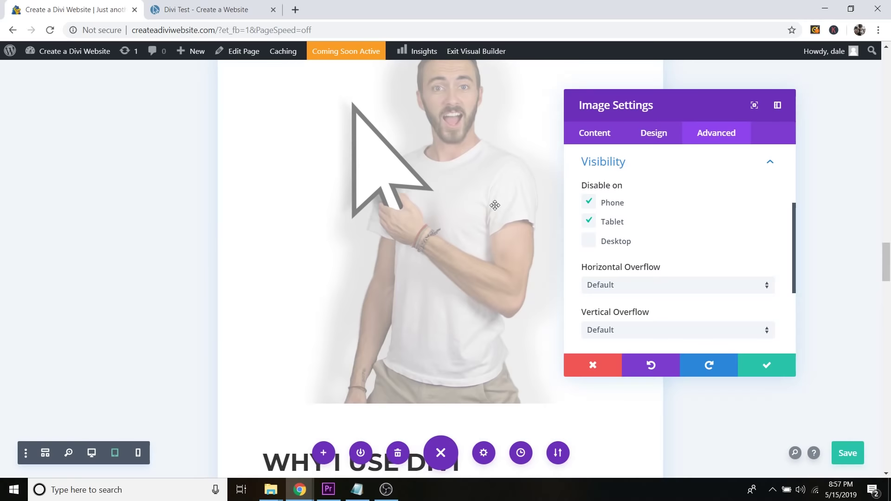
scroll(464, 260, "up", 3)
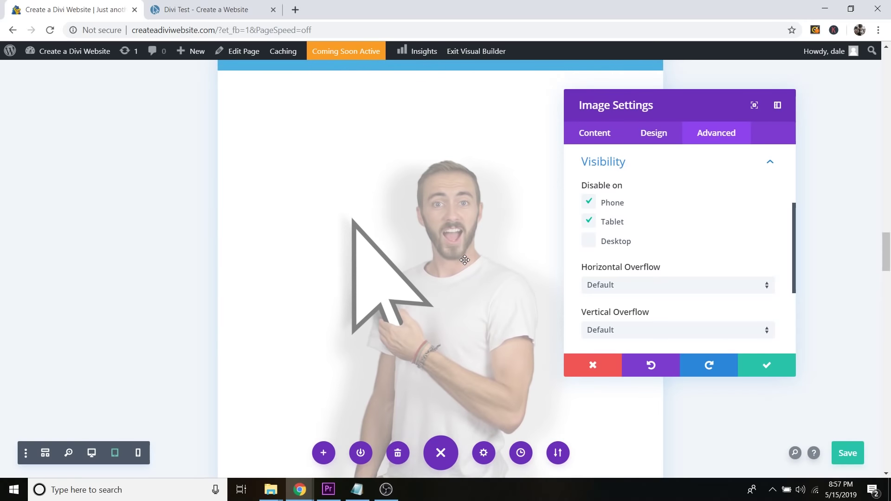
- Check the faded image in the phone preview and close the image settings
left_click(139, 453)
scroll(520, 173, "down", 8)
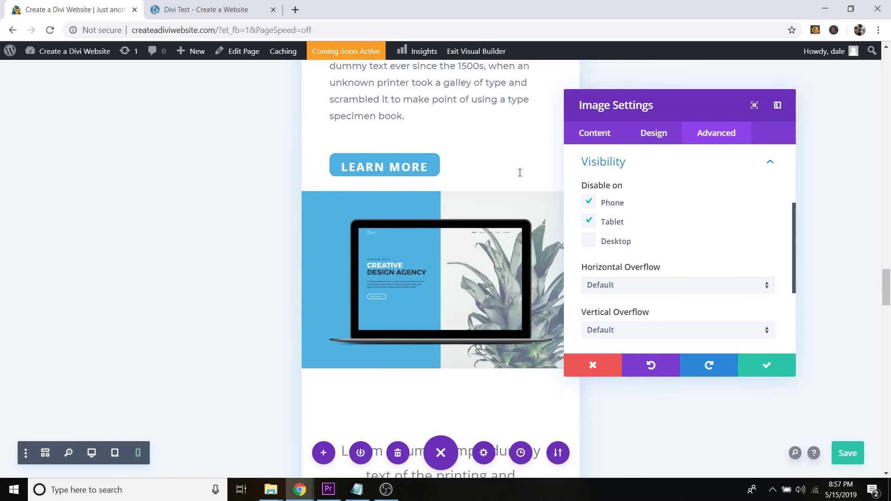
scroll(520, 172, "down", 3)
scroll(519, 173, "up", 4)
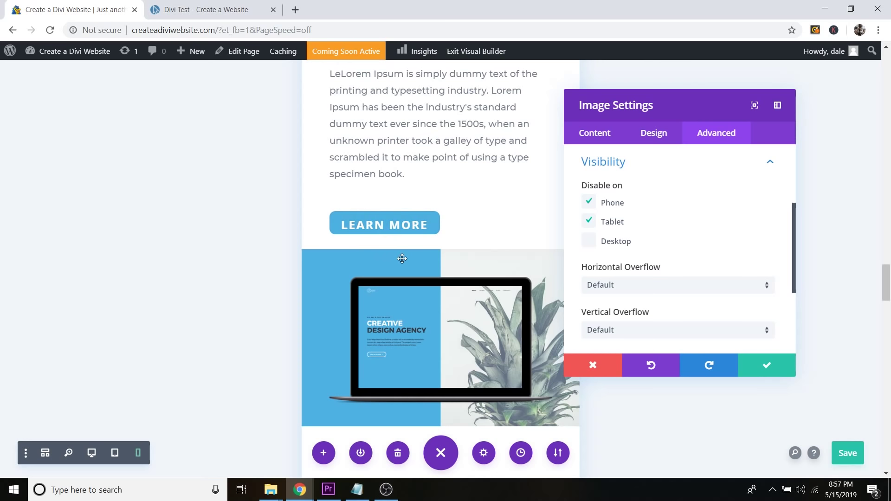
scroll(418, 256, "up", 2)
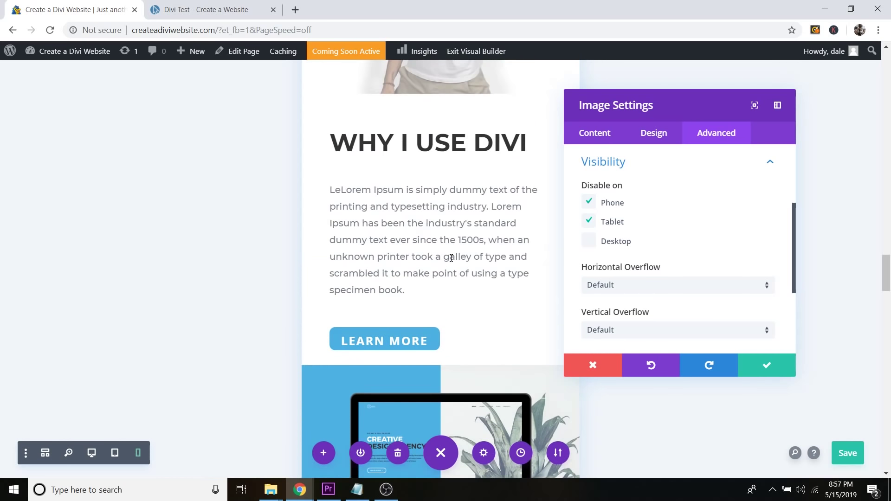
key("Escape")
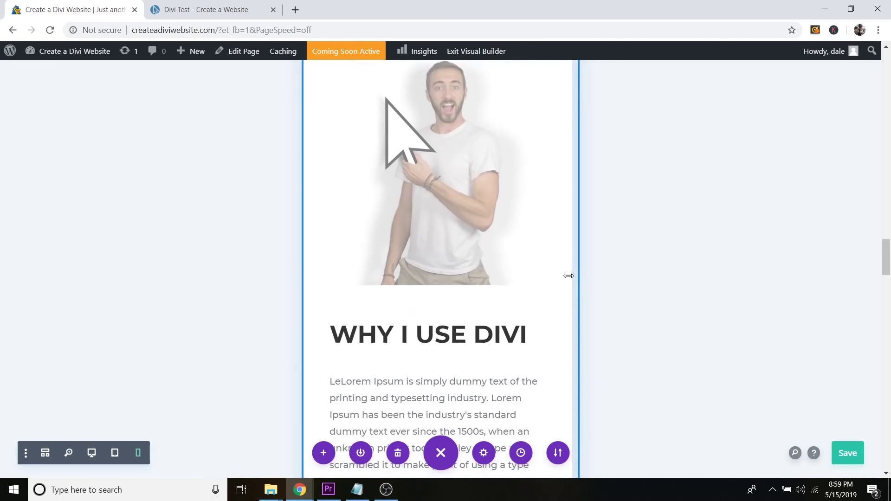
scroll(568, 275, "up", 3)
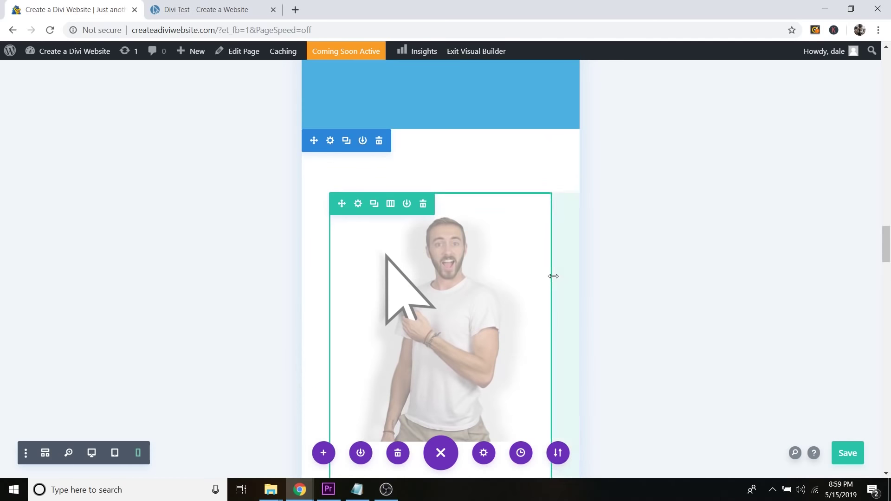
- Give the WHY I USE DIVI row a phone-only bottom padding of 50px
left_click(358, 204)
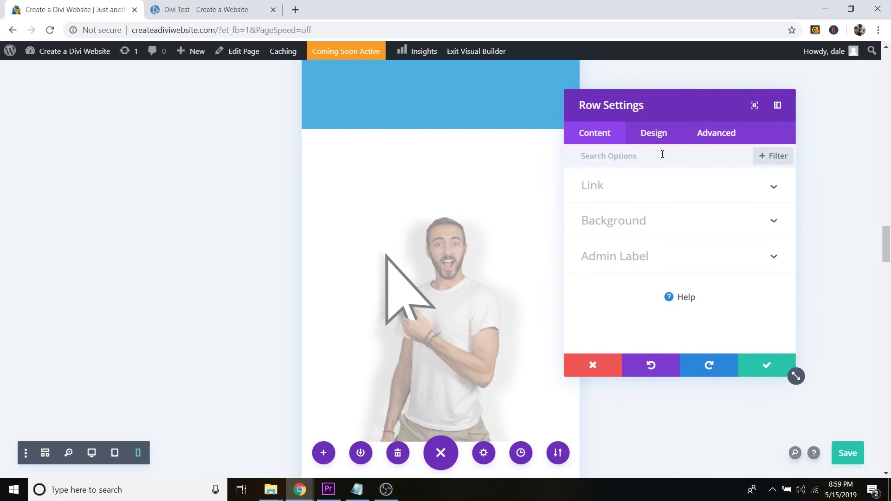
left_click(657, 140)
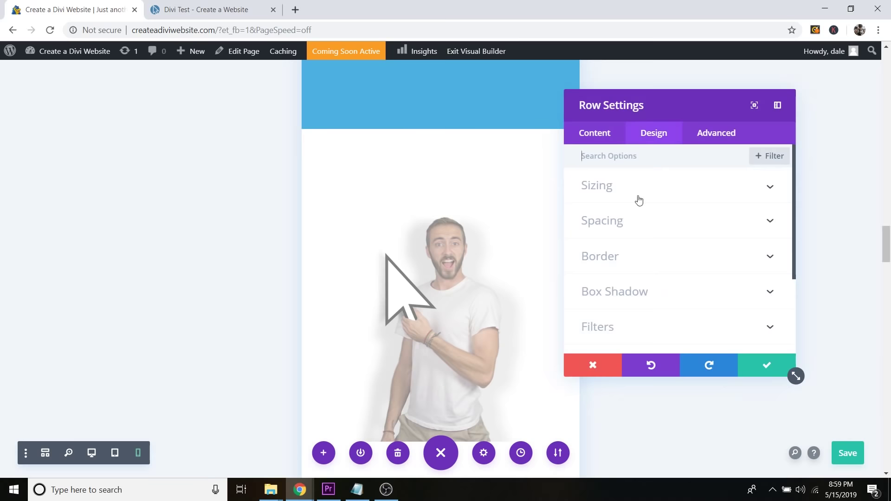
left_click(605, 227)
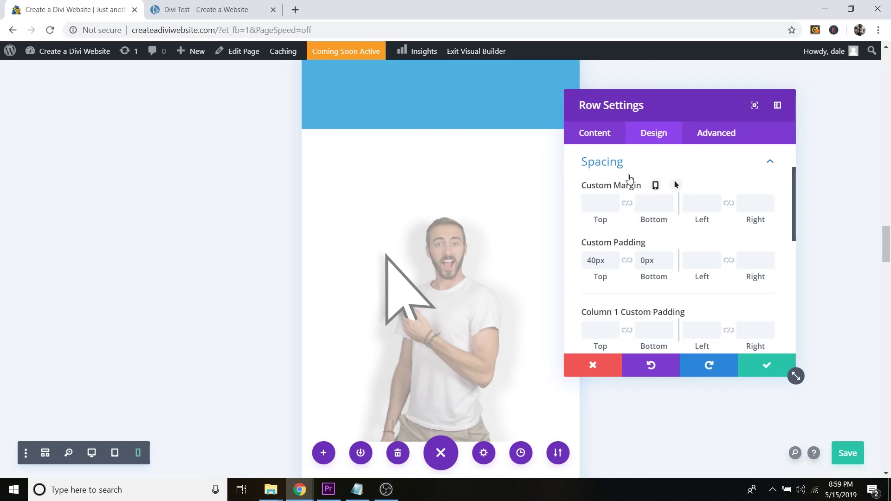
scroll(630, 179, "down", 5)
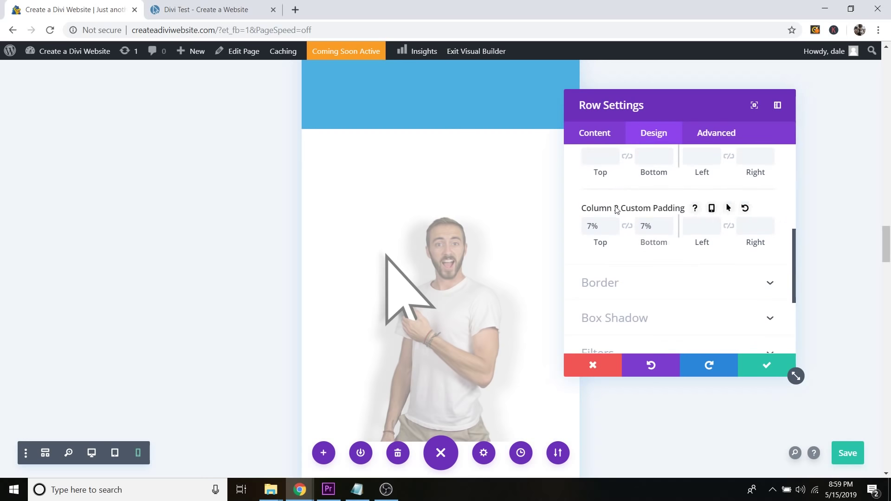
scroll(616, 210, "up", 5)
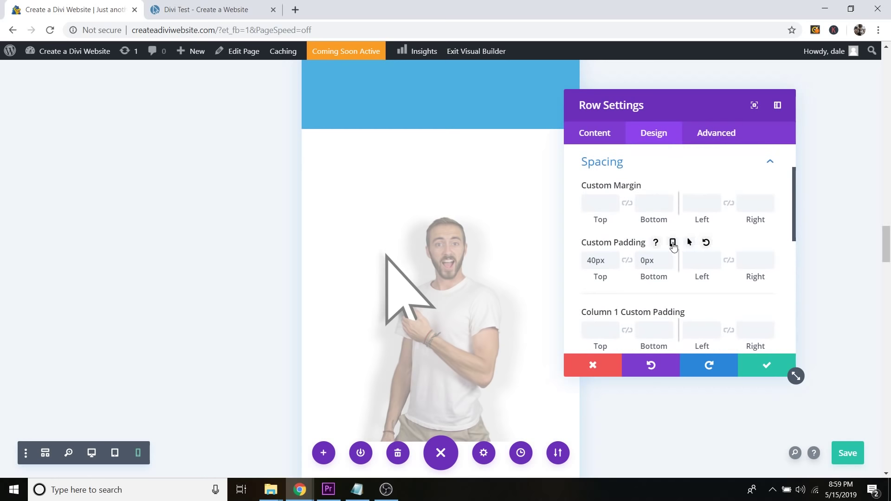
left_click(673, 243)
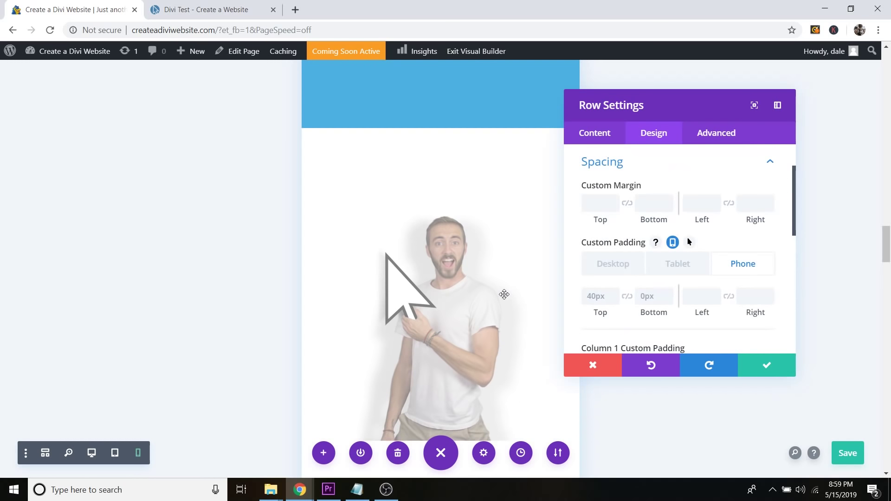
scroll(505, 295, "down", 8)
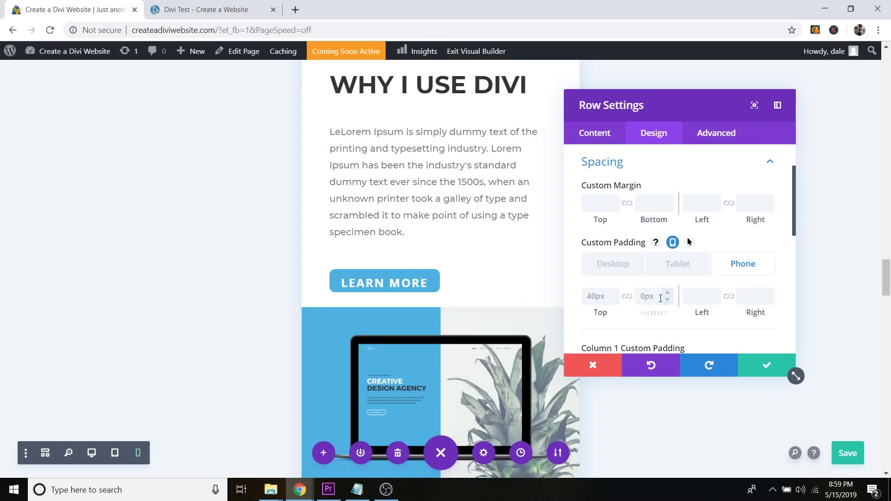
key("Up")
key("Up")
key("Up")
key("Up")
key("Up")
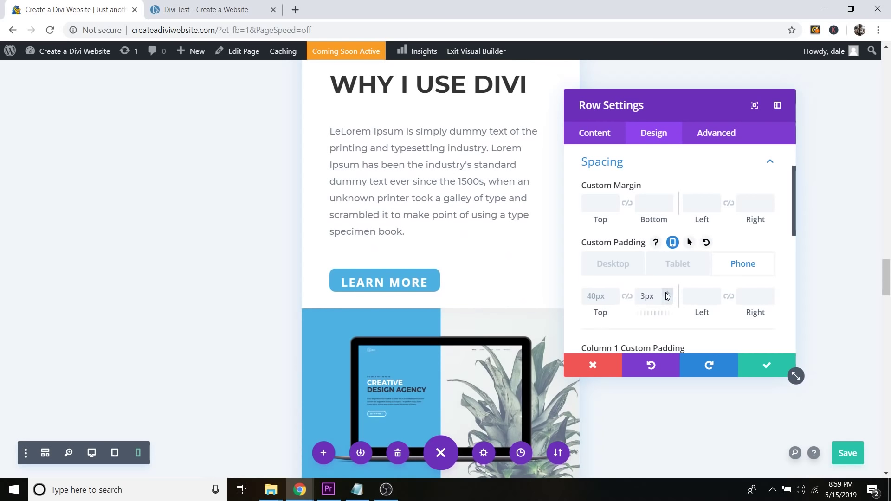
key("Up")
key("Up")
key("Up")
key("Up")
key("Up")
key("Up")
key("Up")
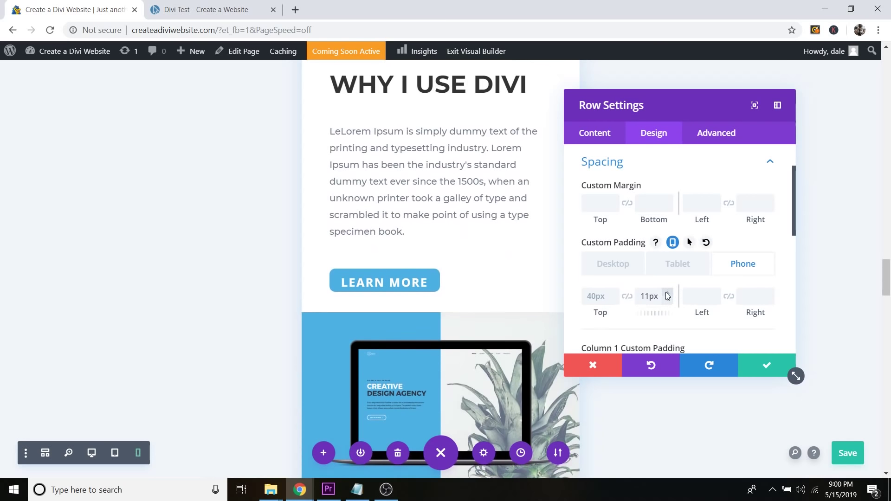
key("Up")
key("Up")
key("Up")
key("Up")
key("Up")
key("Up")
key("Up")
key("Up")
key("Up")
key("Up")
key("Up")
key("Up")
key("Up")
key("Up")
key("Up")
key("Up")
key("Up")
key("Up")
key("Up")
key("Up")
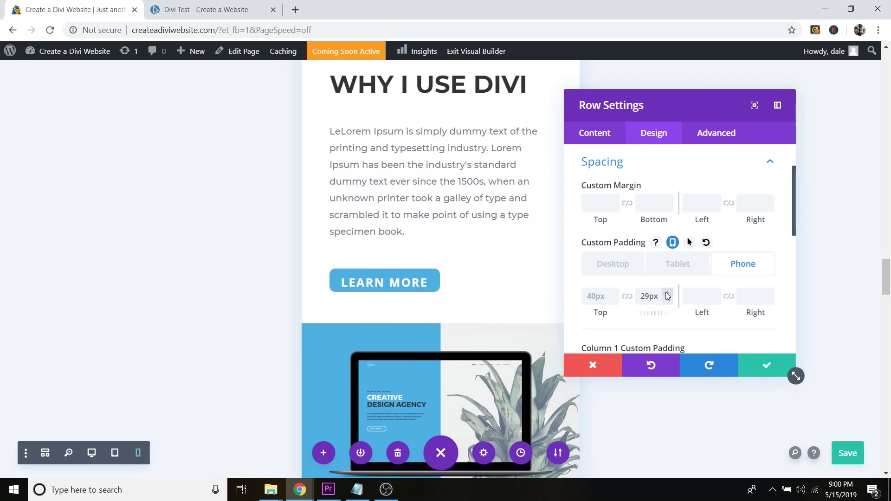
key("Up")
key("Up")
key("Up")
key("Up")
key("Up")
key("Up")
key("Up")
key("Up")
key("Up")
key("Up")
key("Up")
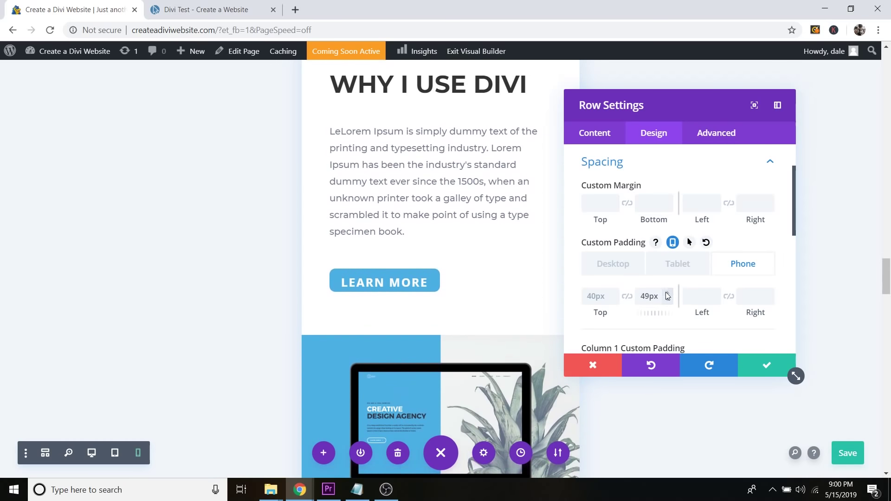
key("Up")
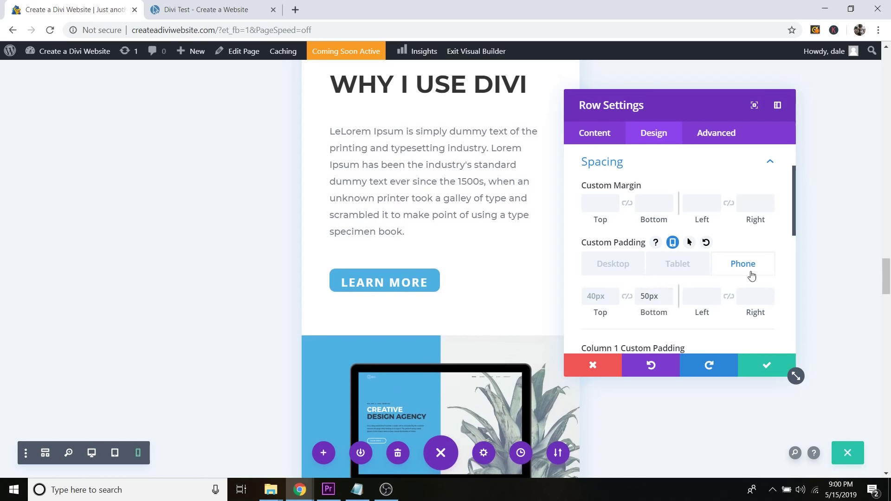
- Confirm desktop padding stays 40px top and 0px bottom, then apply the row settings
left_click(613, 264)
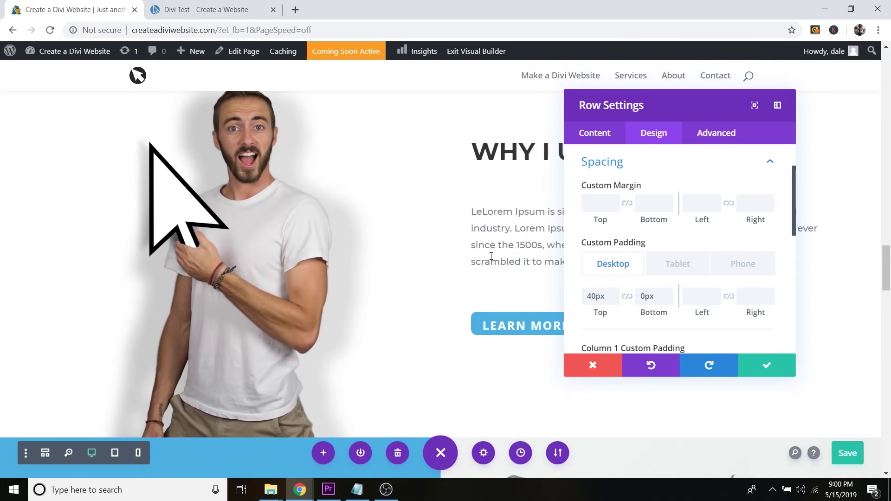
scroll(560, 278, "down", 2)
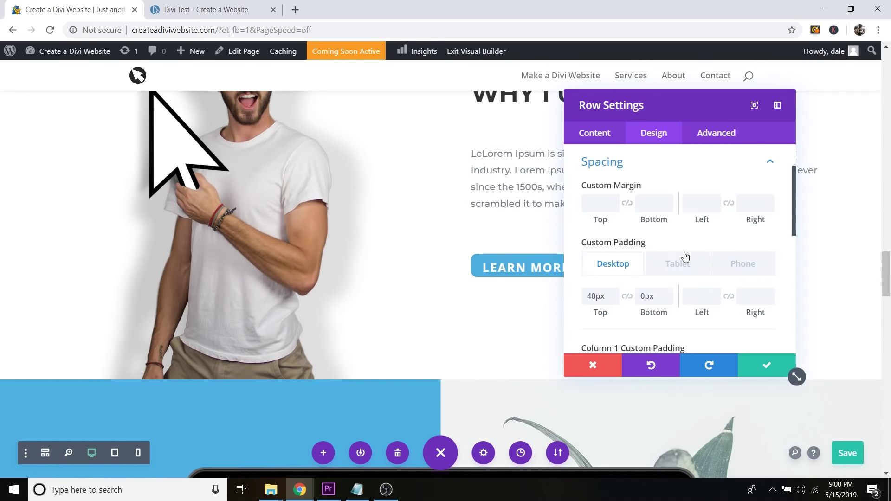
left_click(721, 262)
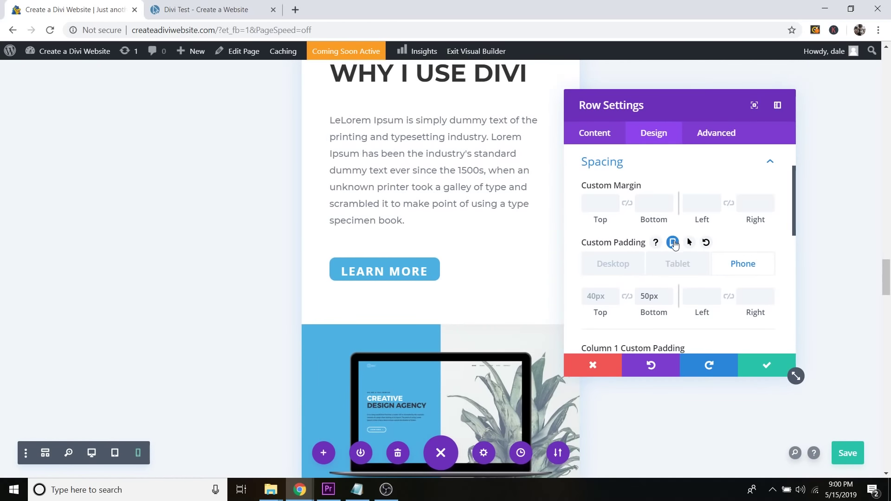
left_click(672, 243)
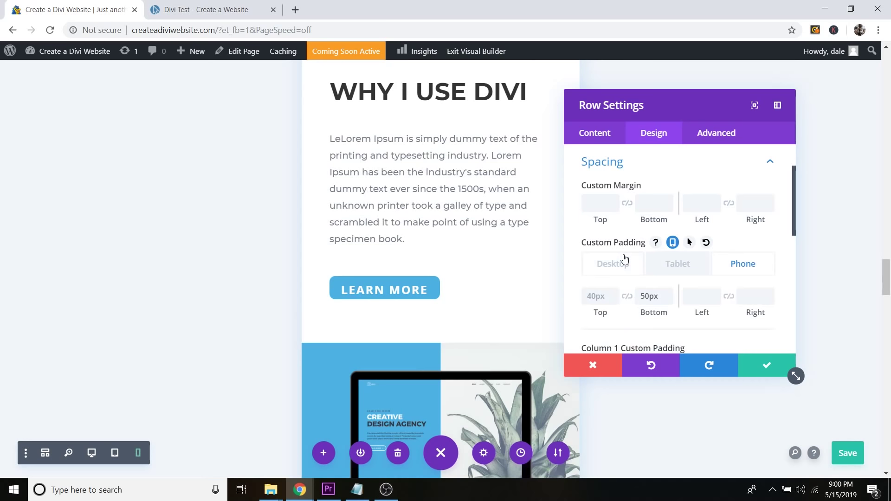
left_click(759, 370)
- Scroll through the homepage in phone view to review the mobile layout
scroll(524, 244, "down", 8)
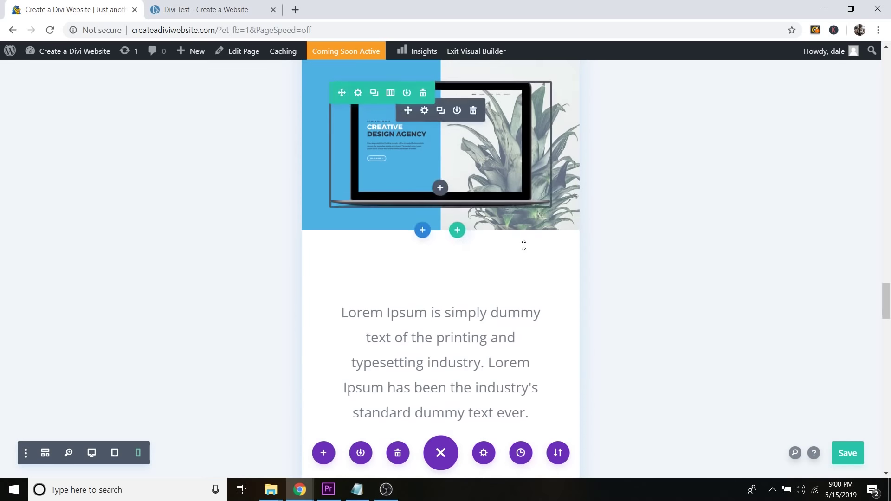
scroll(523, 245, "down", 3)
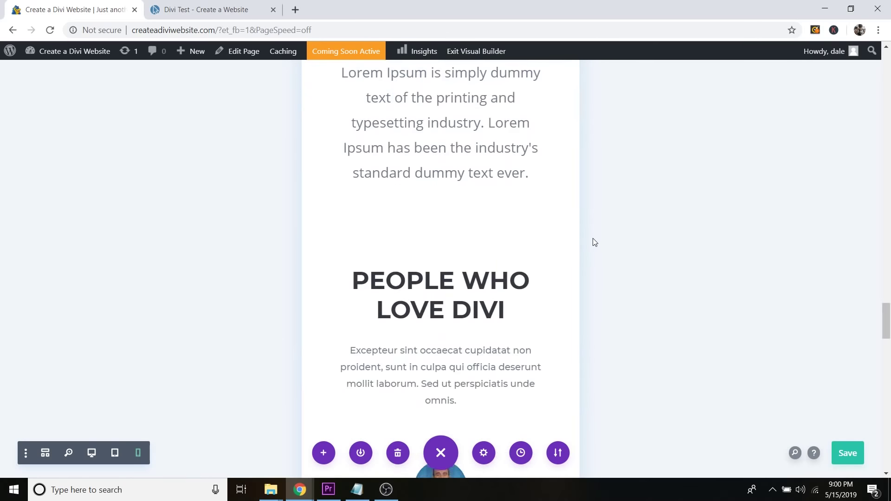
scroll(592, 241, "down", 3)
scroll(592, 242, "down", 9)
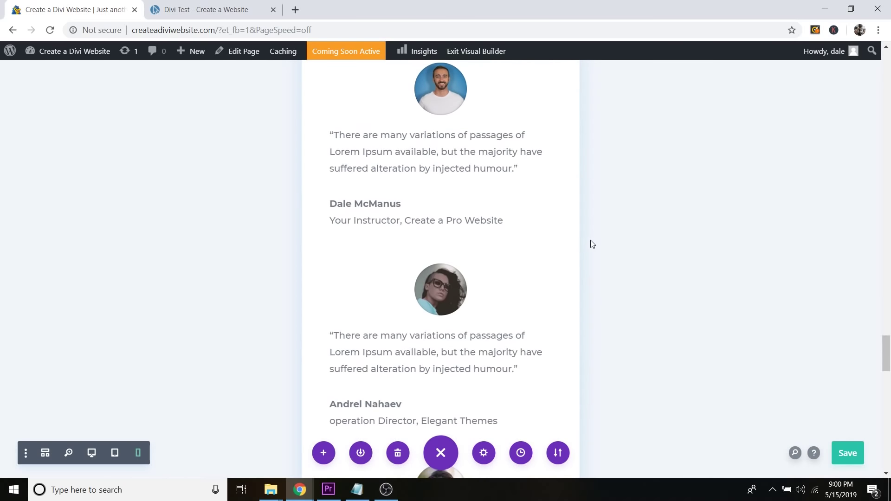
scroll(590, 241, "down", 14)
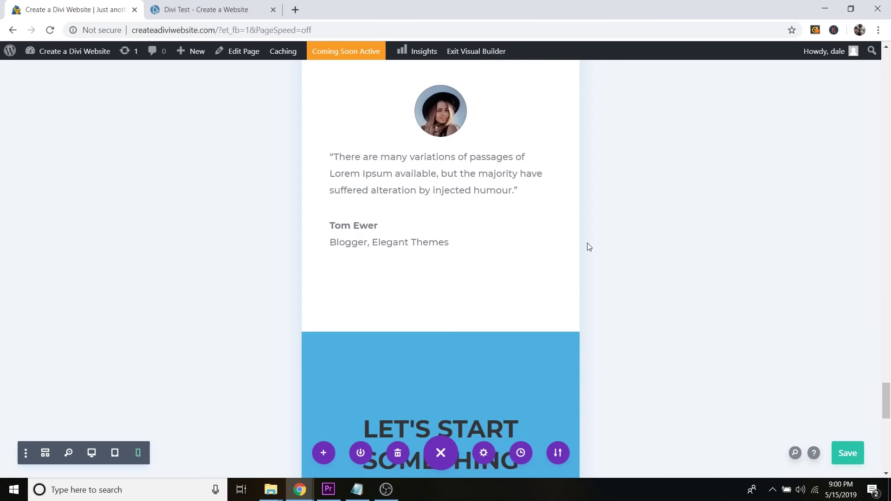
scroll(588, 246, "down", 10)
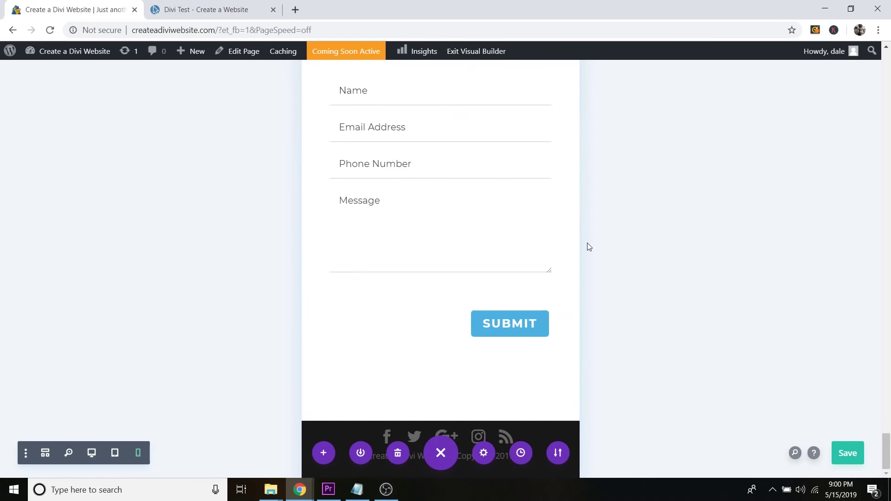
scroll(587, 246, "up", 5)
scroll(587, 246, "down", 5)
scroll(588, 250, "up", 10)
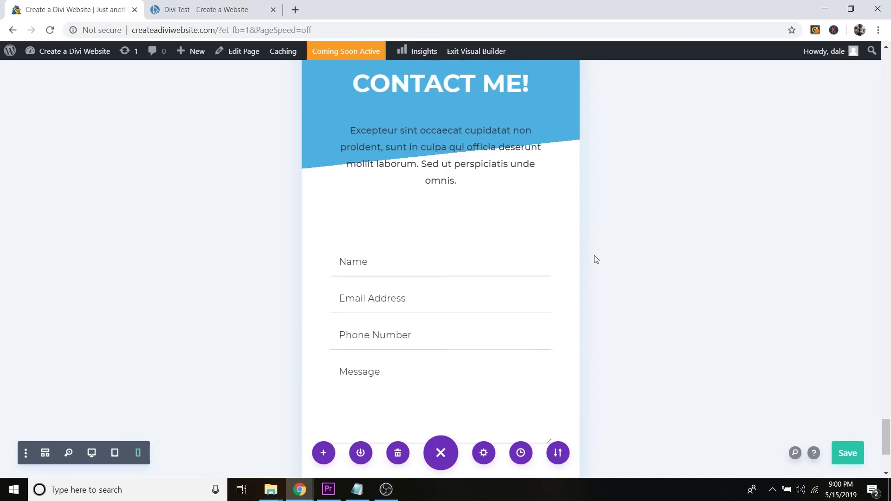
scroll(596, 261, "up", 12)
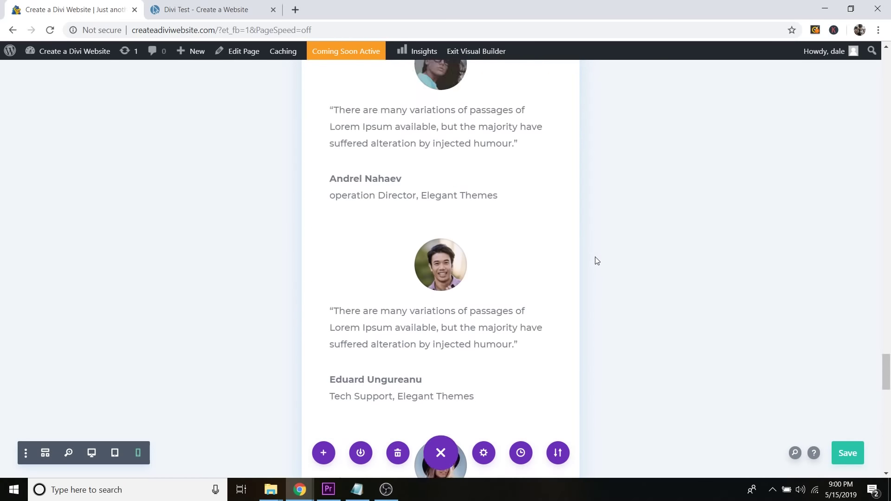
scroll(599, 259, "up", 13)
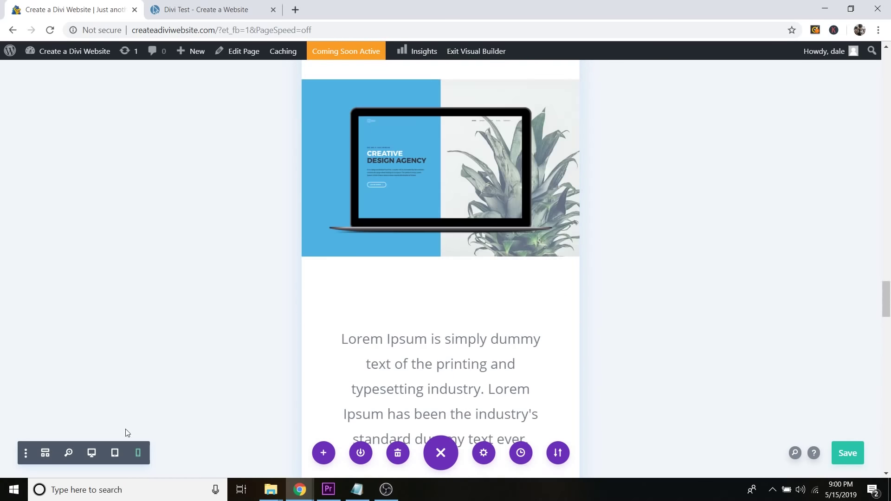
- Review the homepage at tablet width, then switch back to the desktop view
left_click(115, 454)
scroll(682, 306, "down", 12)
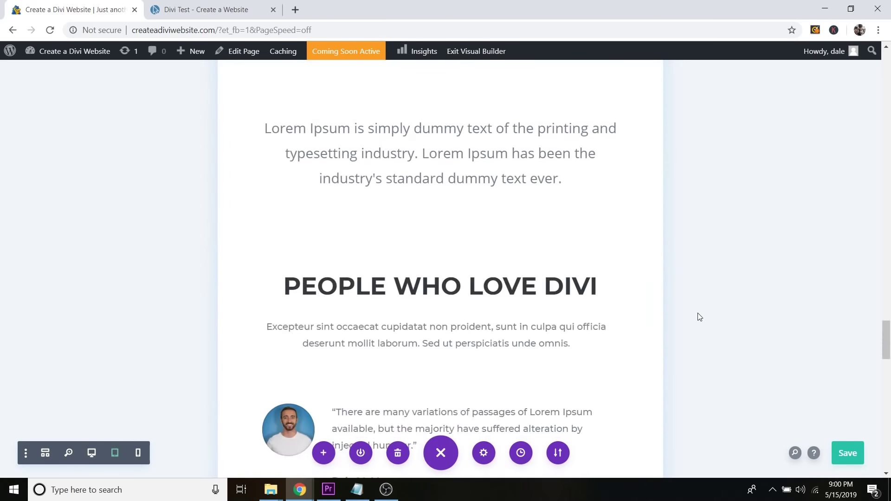
scroll(690, 316, "down", 15)
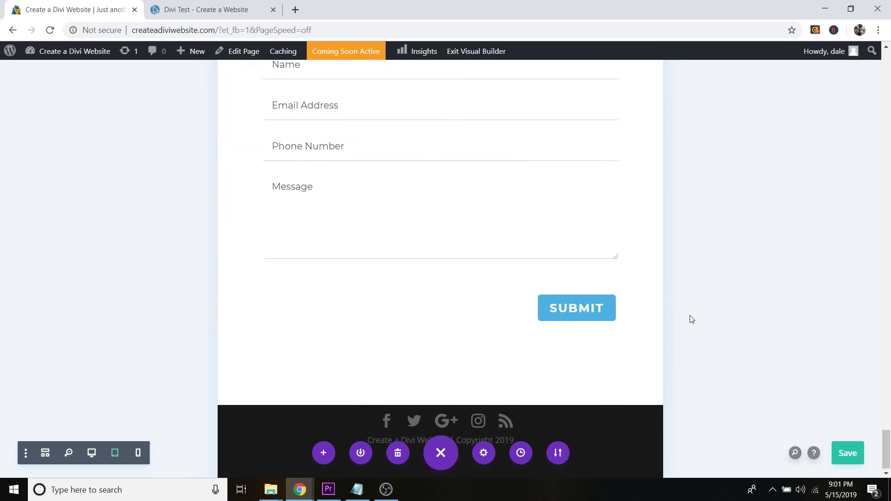
scroll(687, 320, "up", 20)
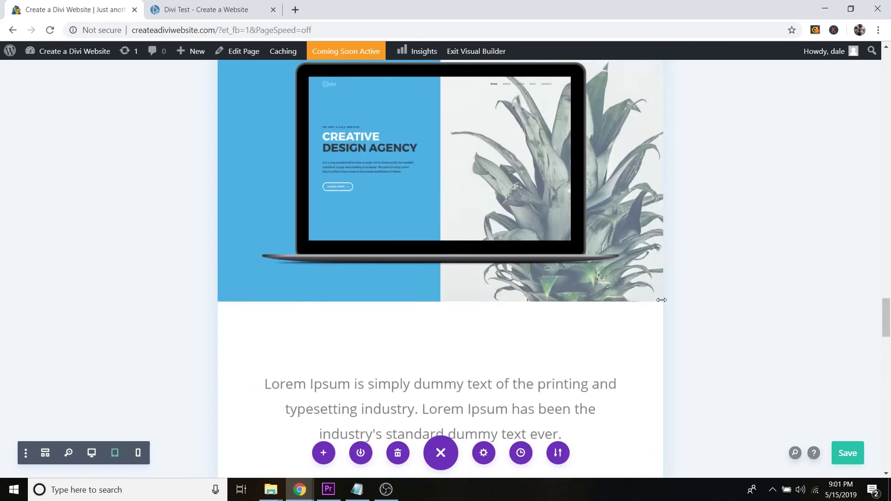
scroll(661, 299, "up", 10)
scroll(662, 298, "down", 5)
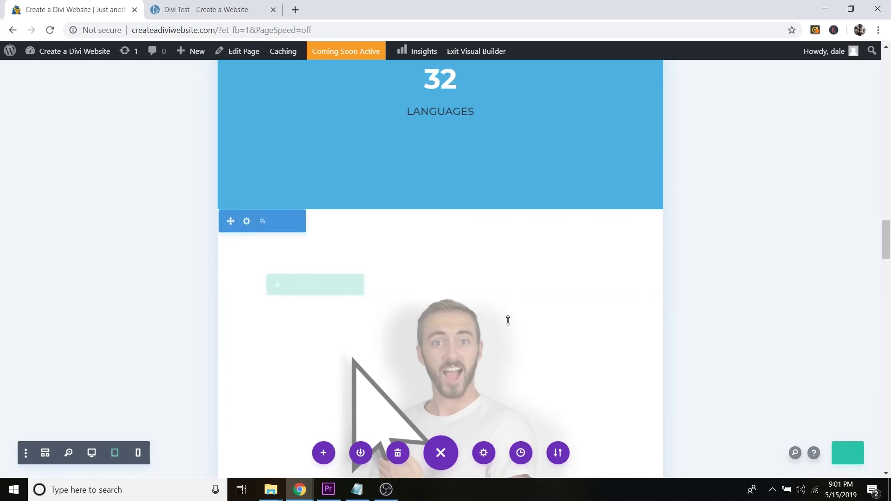
scroll(688, 306, "up", 15)
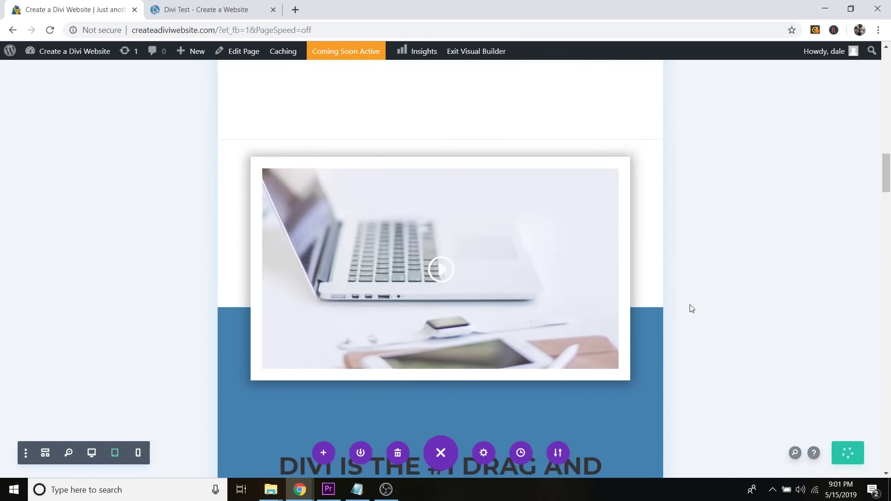
scroll(689, 304, "up", 15)
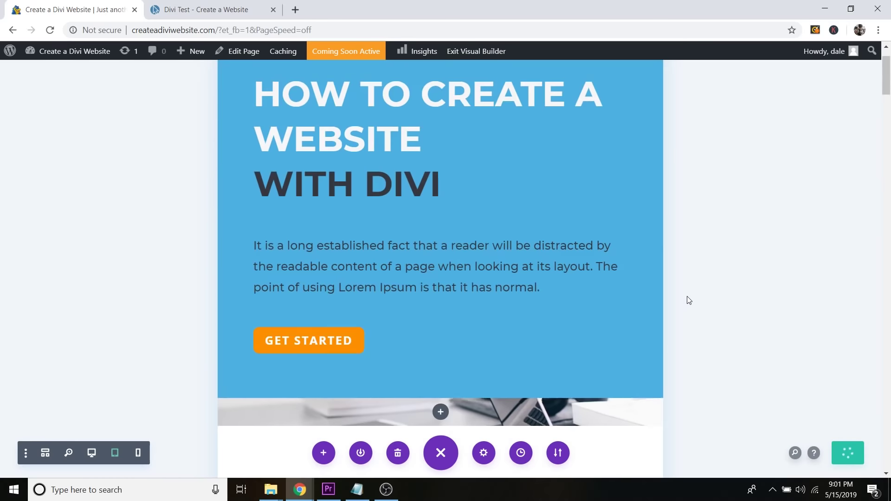
left_click(91, 452)
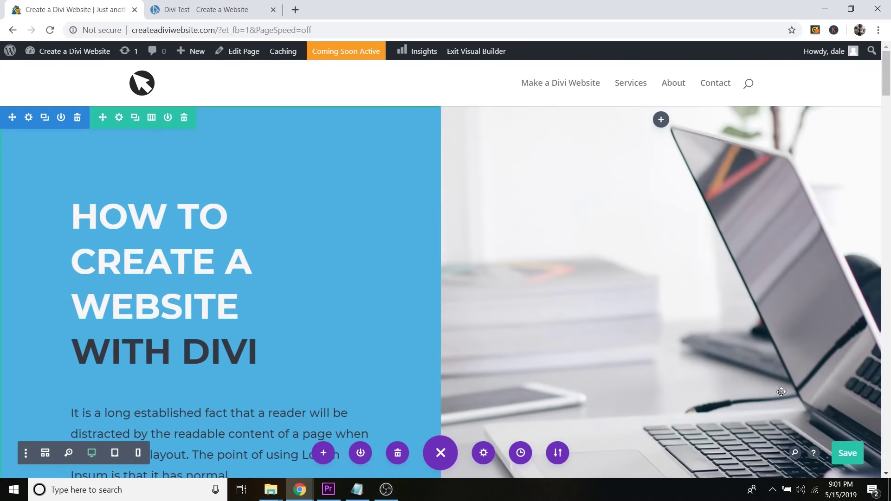
- Save the homepage's responsive spacing changes in the Divi builder
left_click(847, 453)
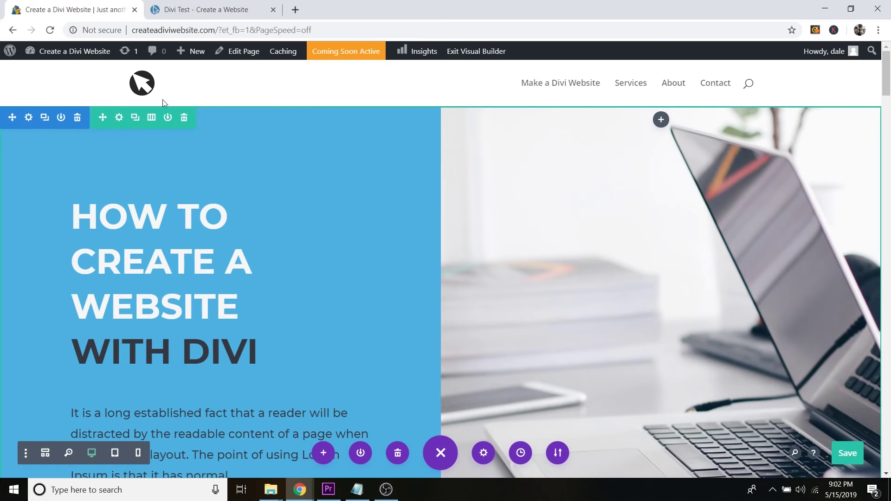
mouse_move(41, 48)
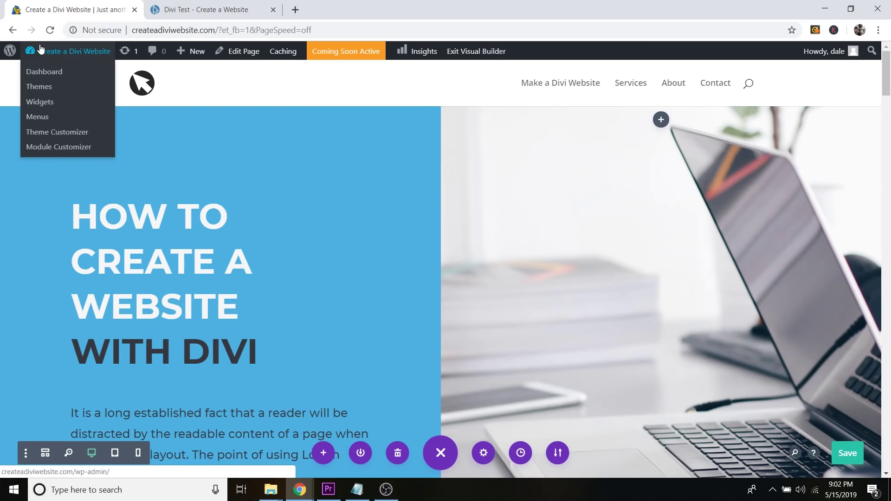
- From the Dashboard, launch the site out of Coming Soon mode
left_click(39, 75)
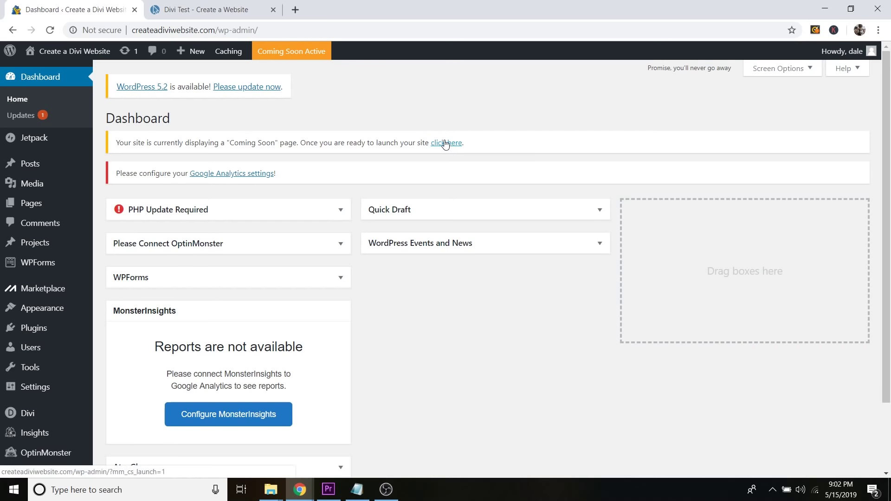
left_click(445, 143)
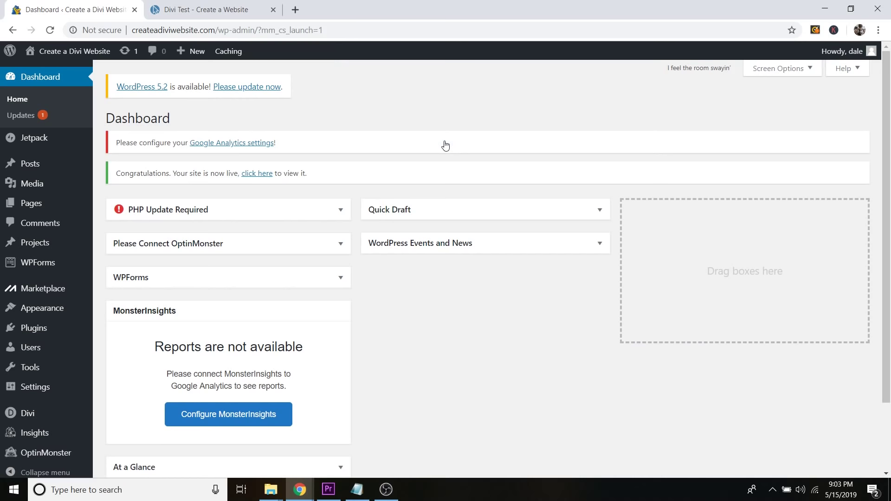